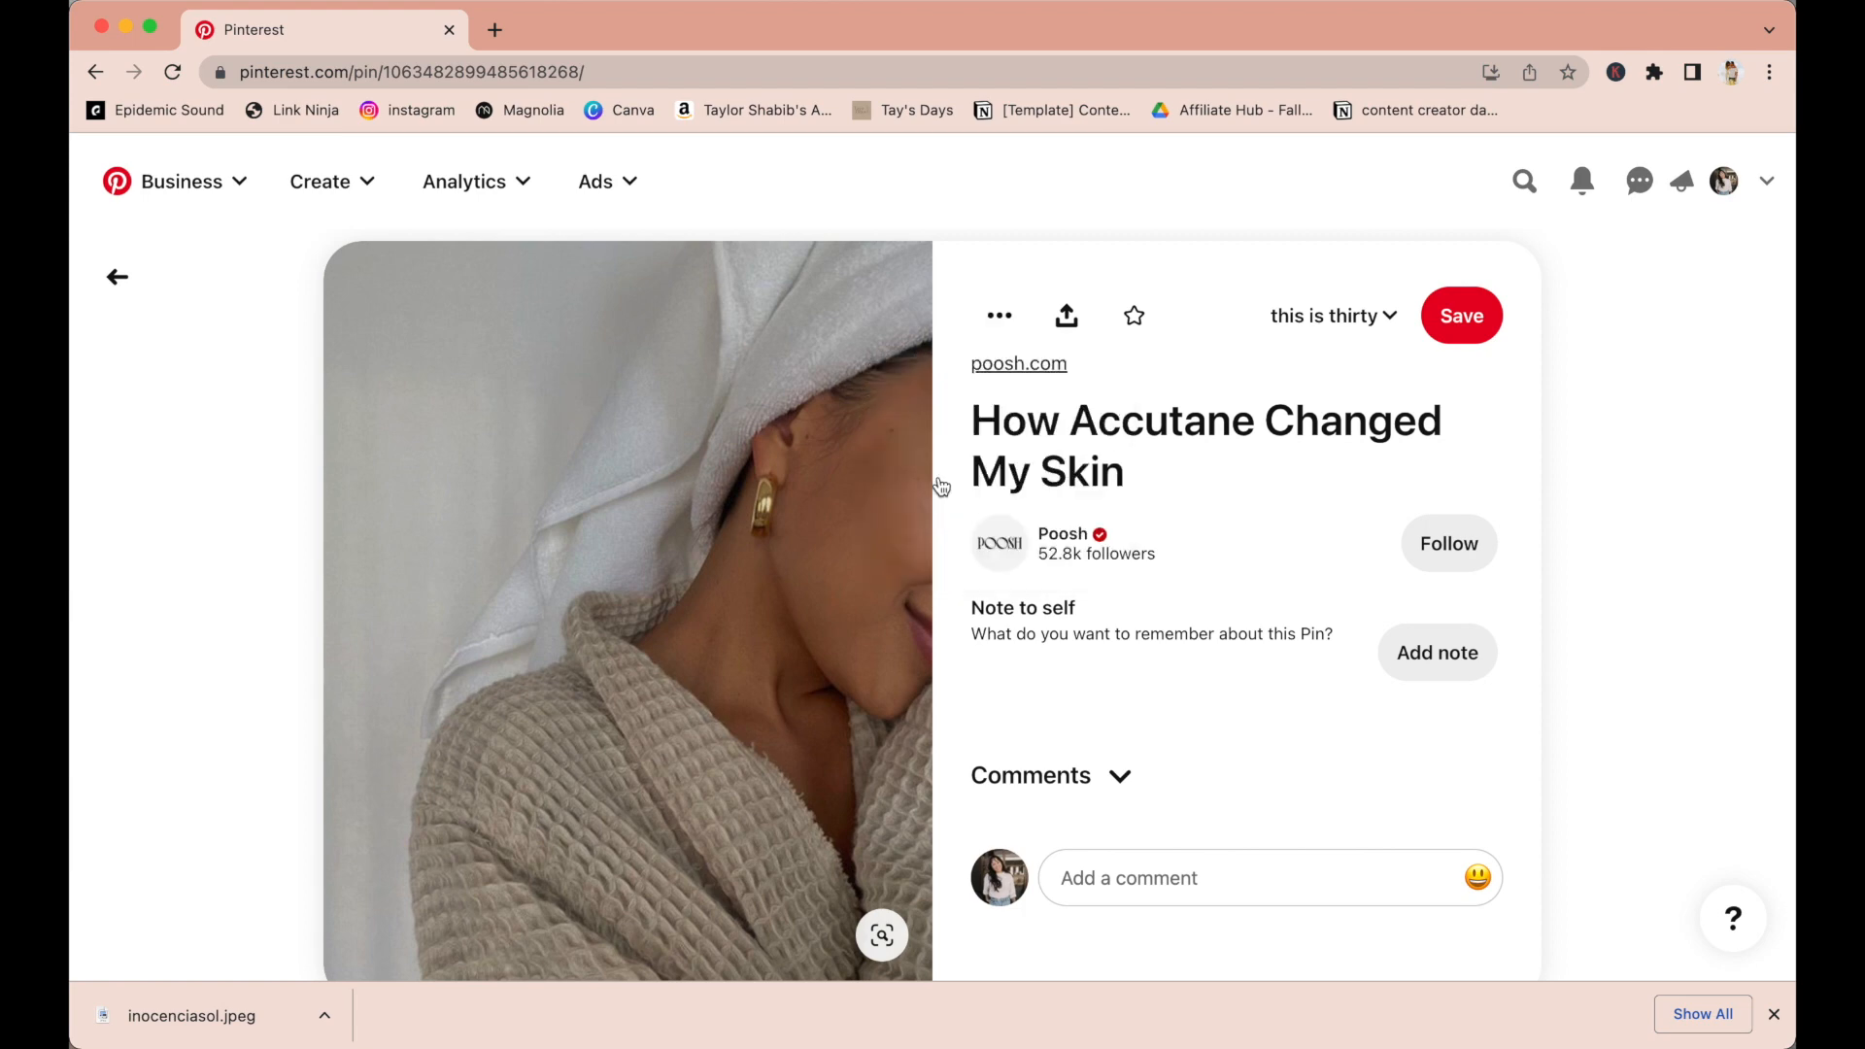
Return to the board and download the image of the Aesthetic YouTuber pin.
click(117, 276)
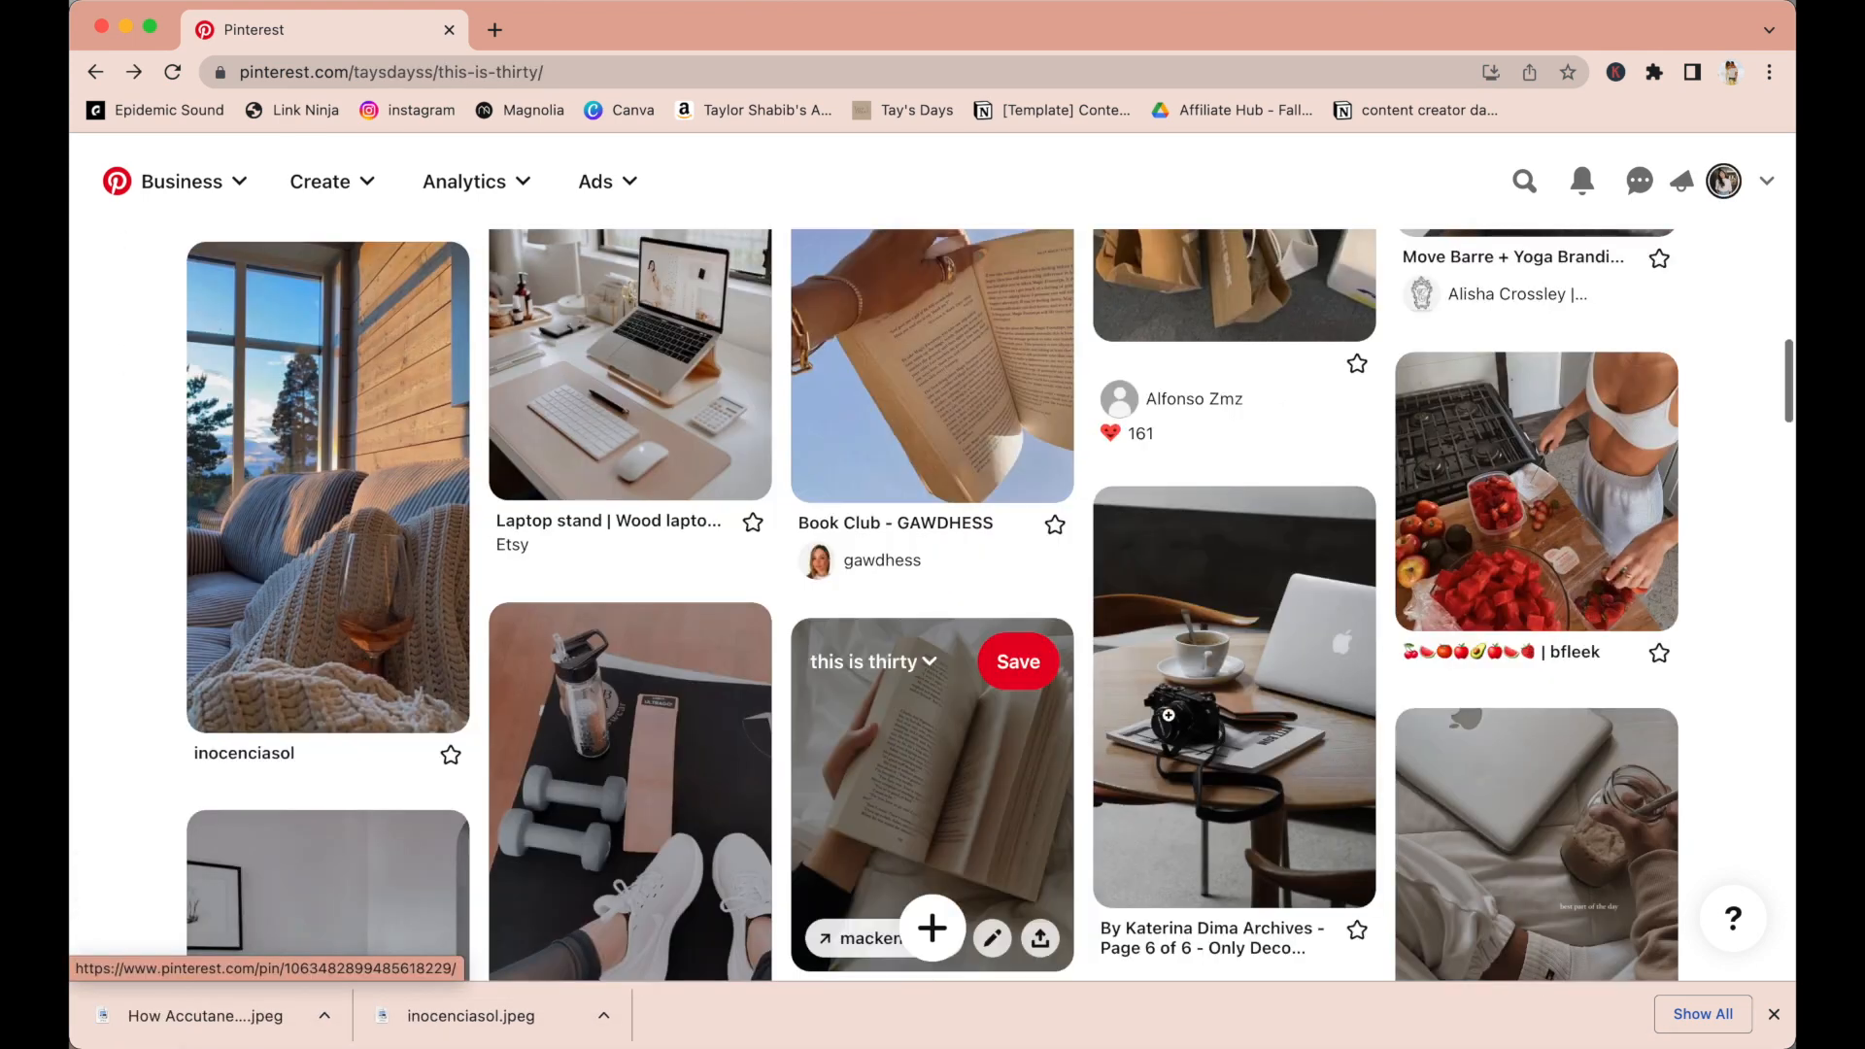
scroll(1229, 622, down, 5)
click(1511, 573)
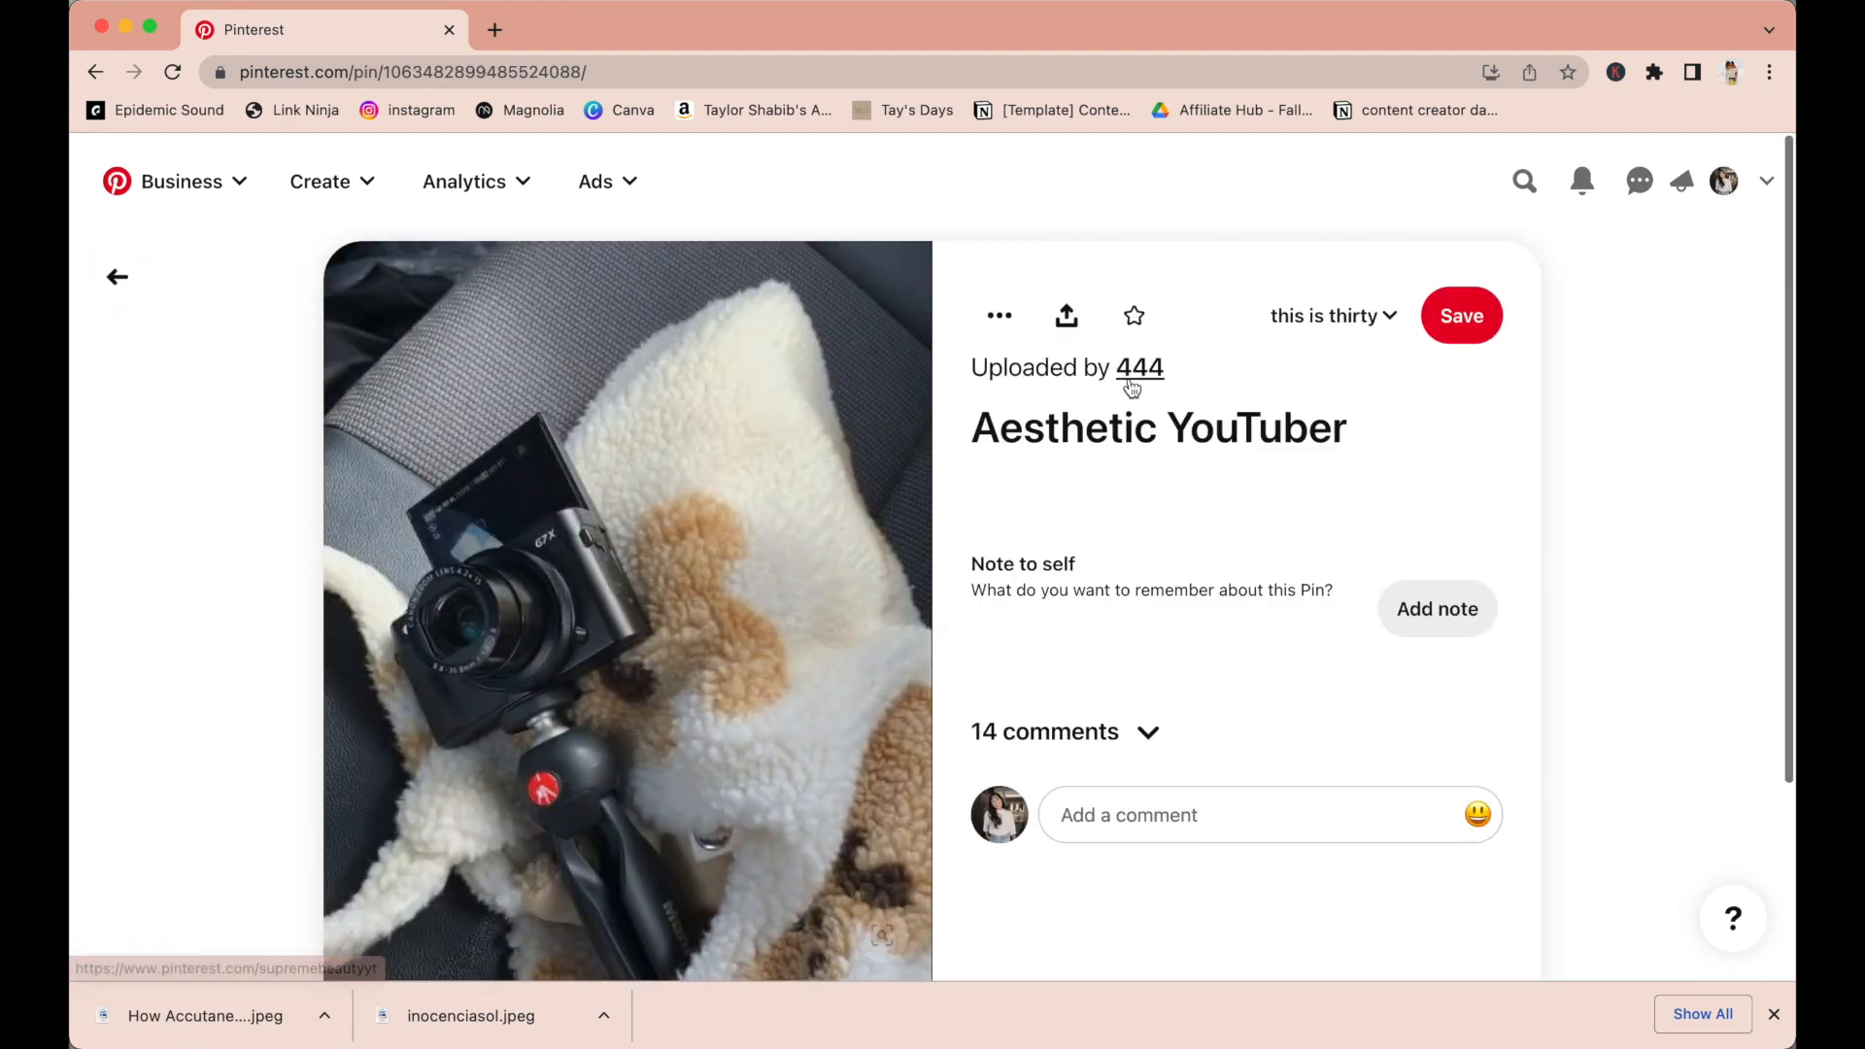
click(1000, 316)
click(971, 476)
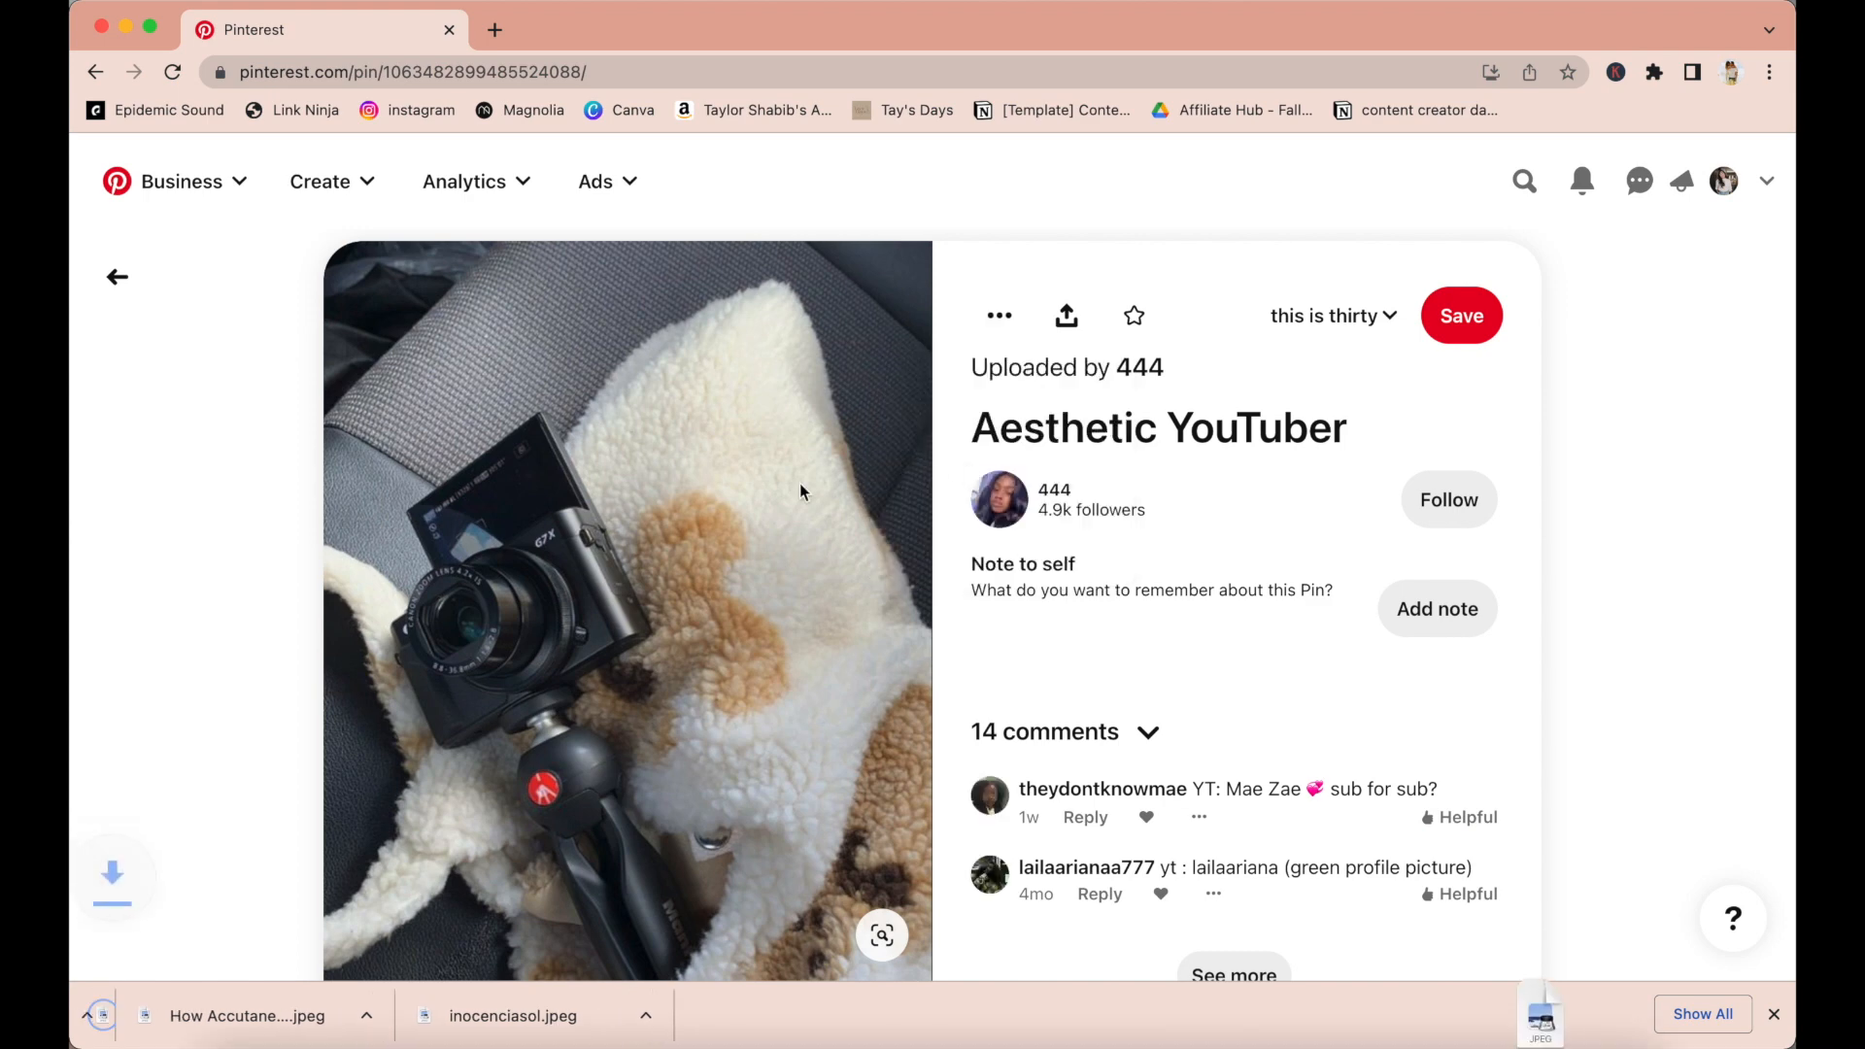
Return to the board and download the image of the YouTube play button pin.
click(118, 277)
click(375, 804)
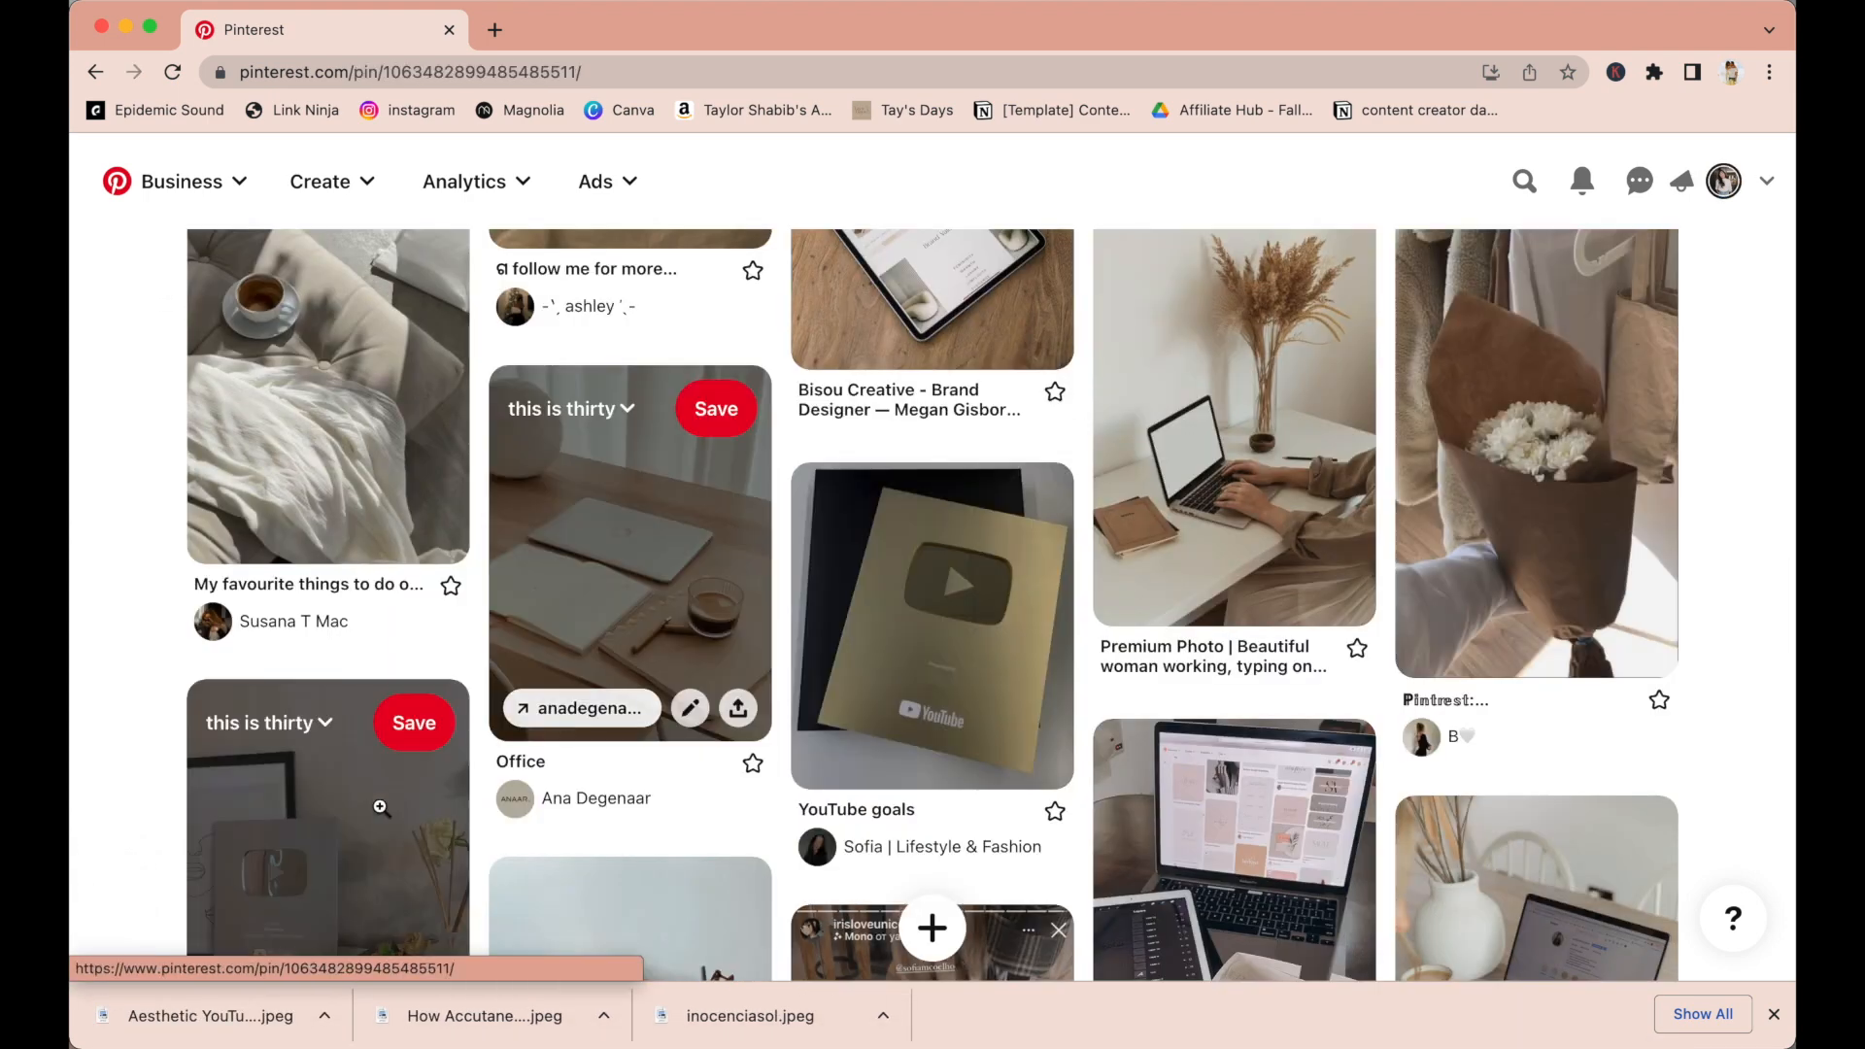
click(995, 312)
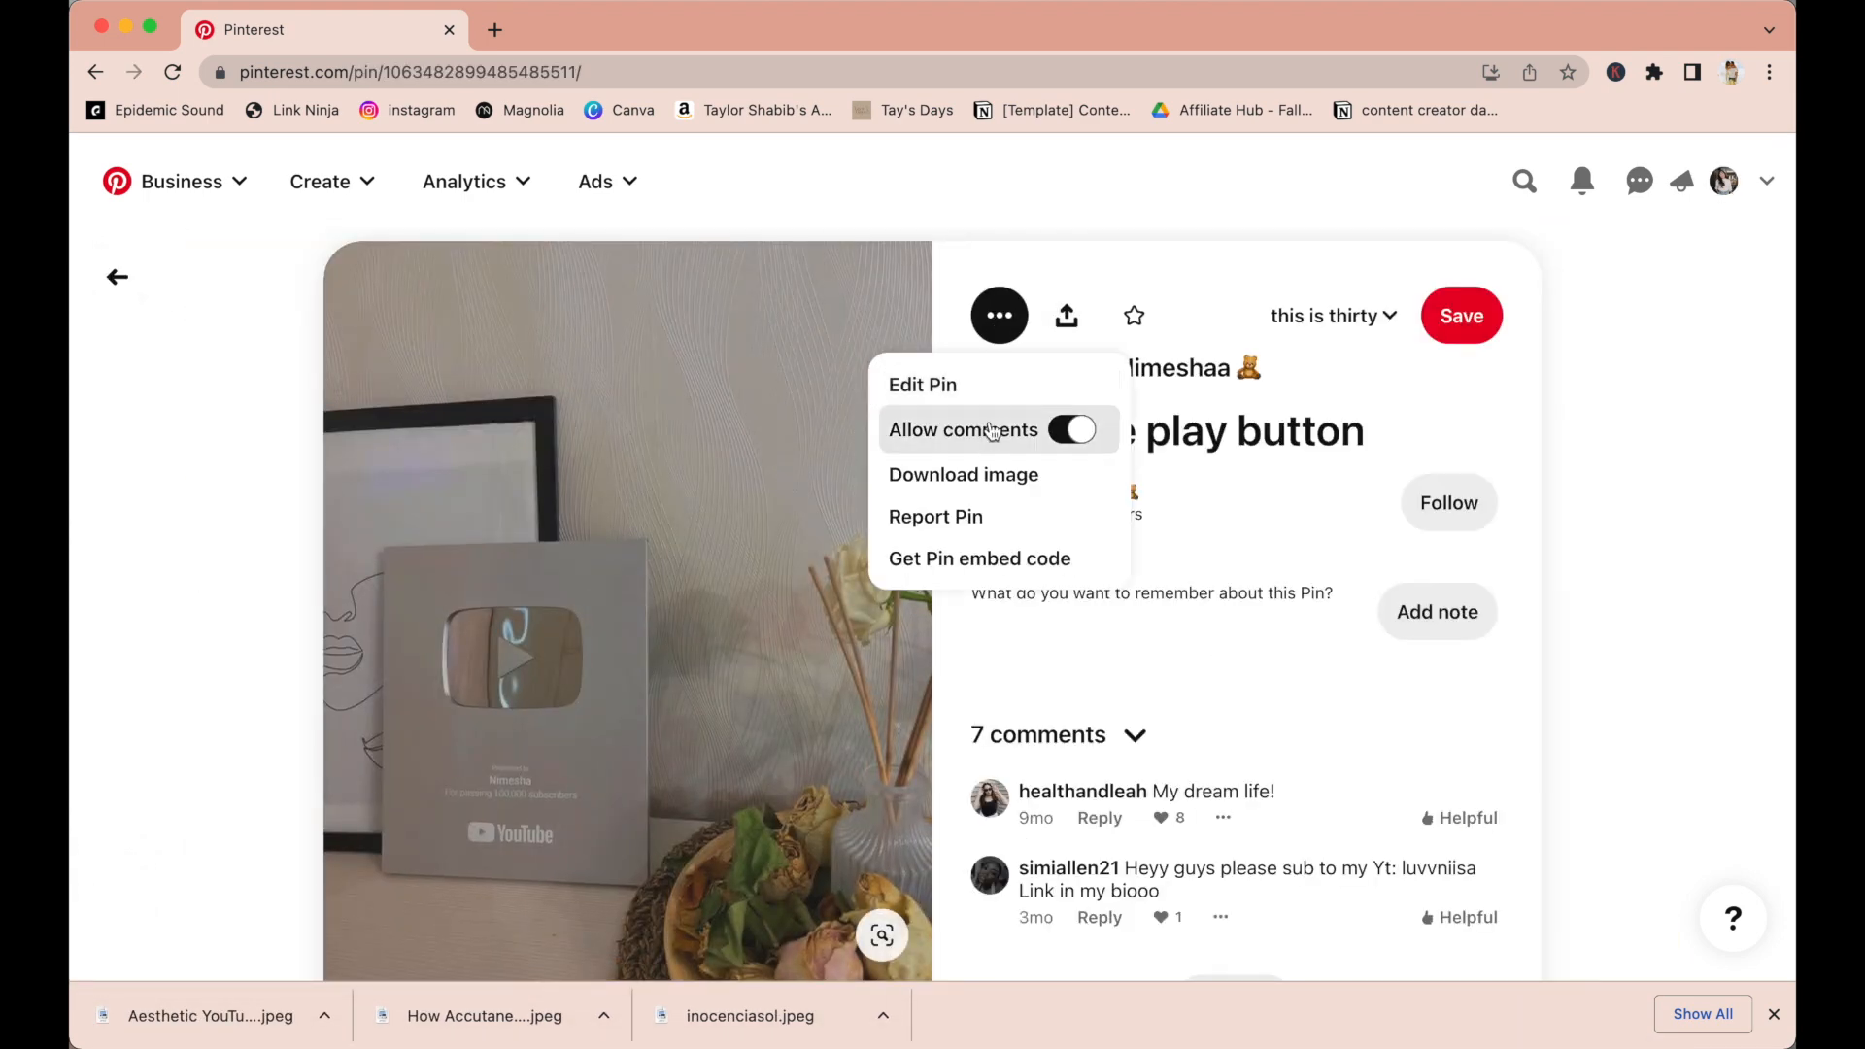
click(981, 475)
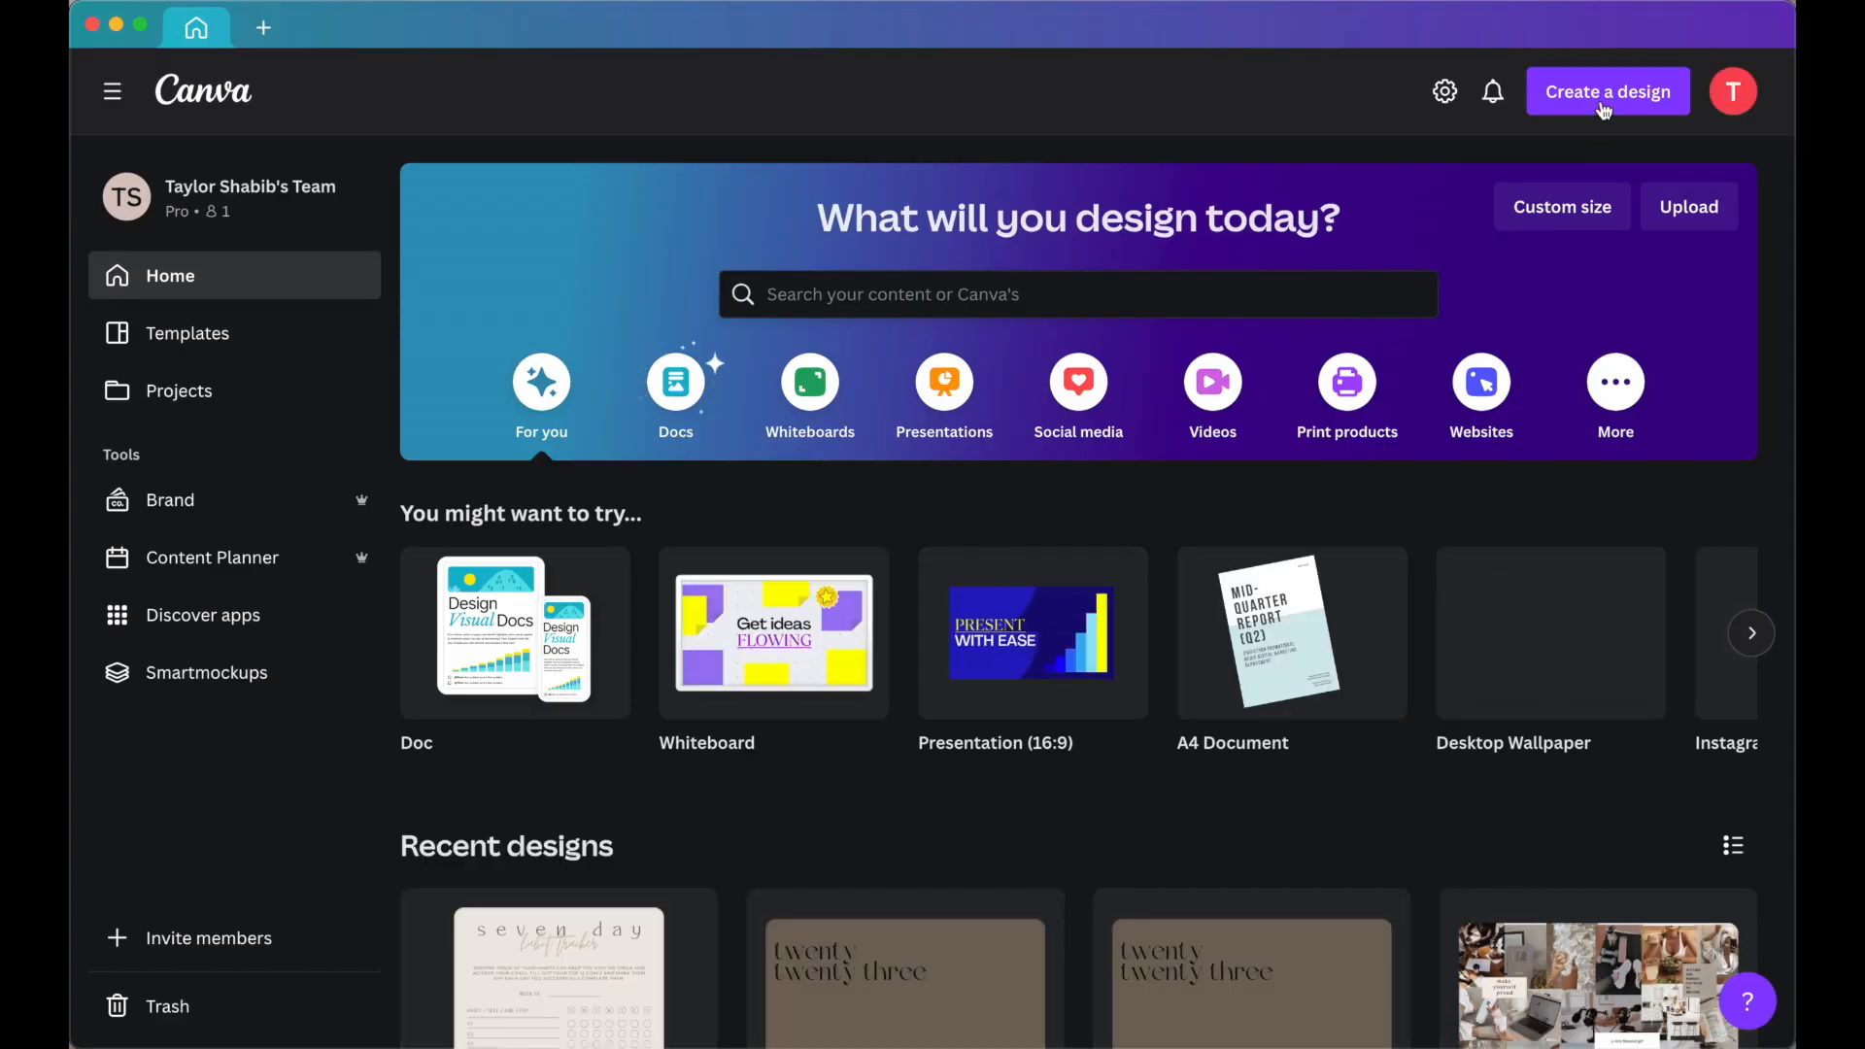
Switch to Canva and create a new Desktop Wallpaper design by searching for desktop wallpaper.
click(1603, 95)
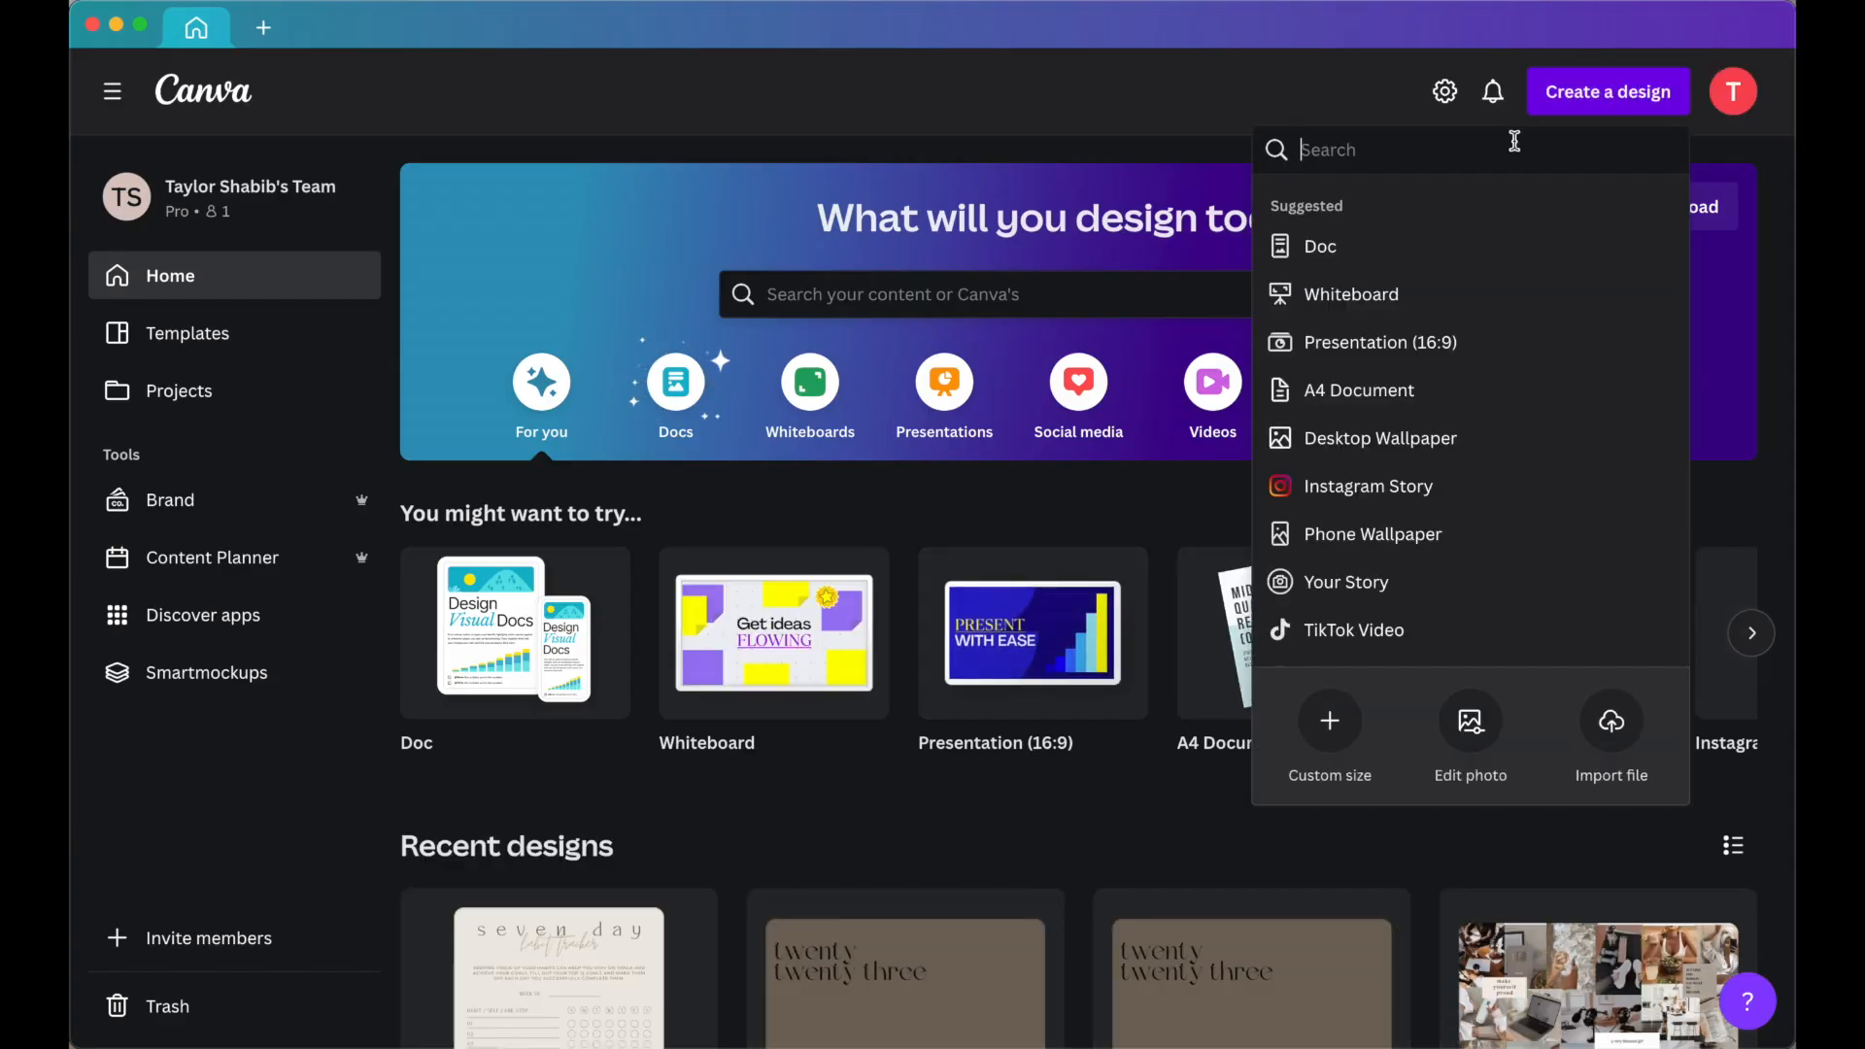
text(desktop wallpaper)
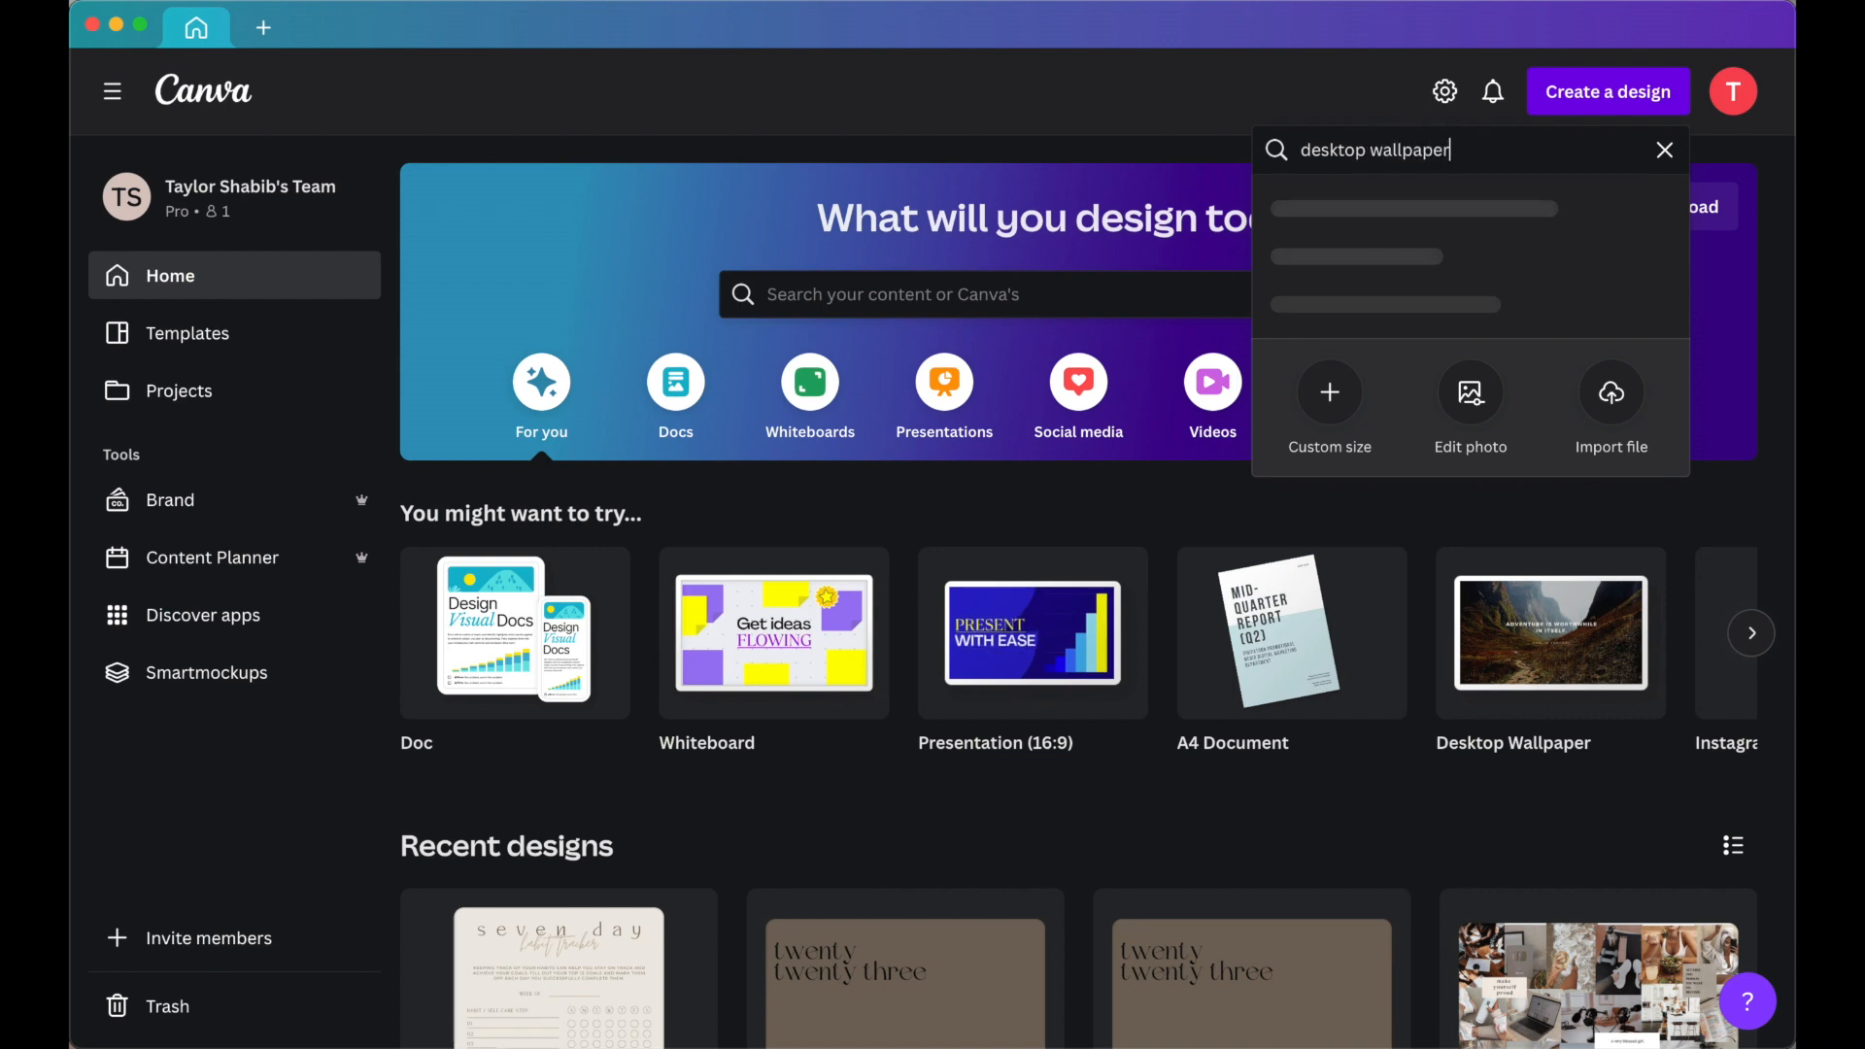
click(1442, 206)
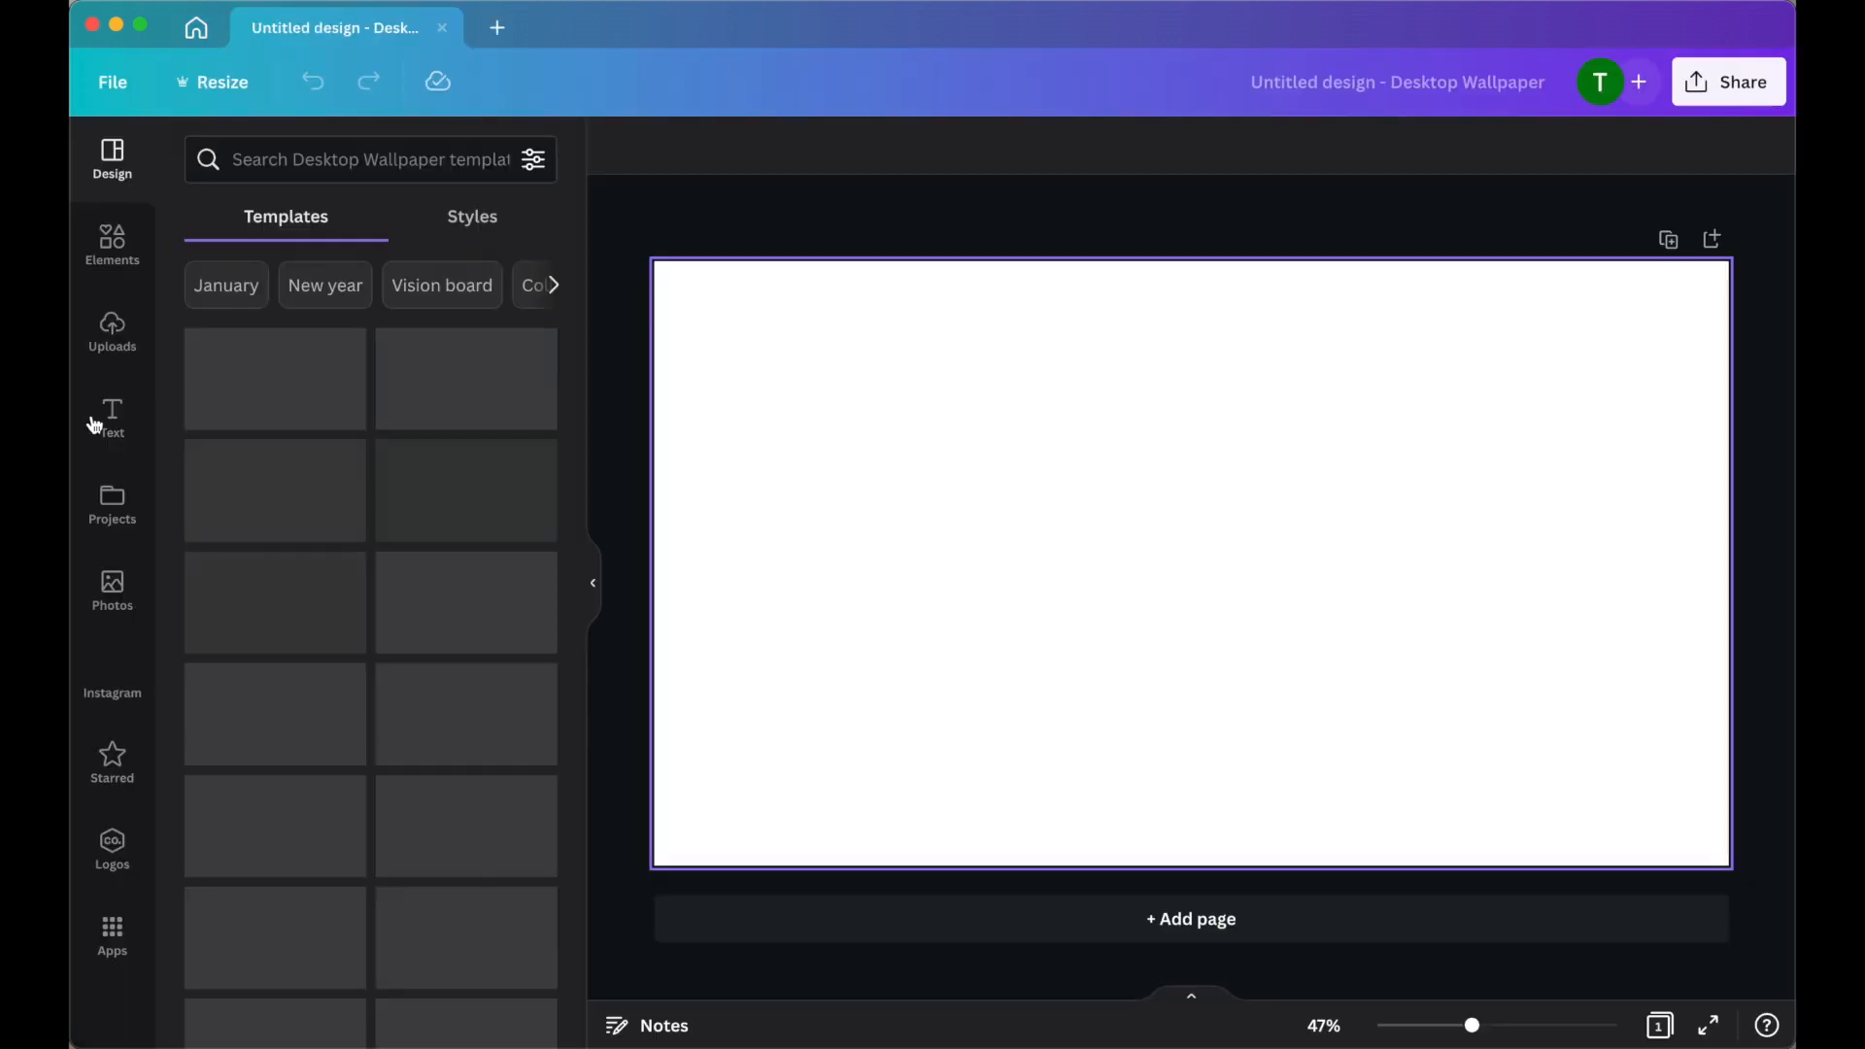
Upload the five most recently downloaded files from Downloads, including the pin images, to the design's uploads.
click(110, 330)
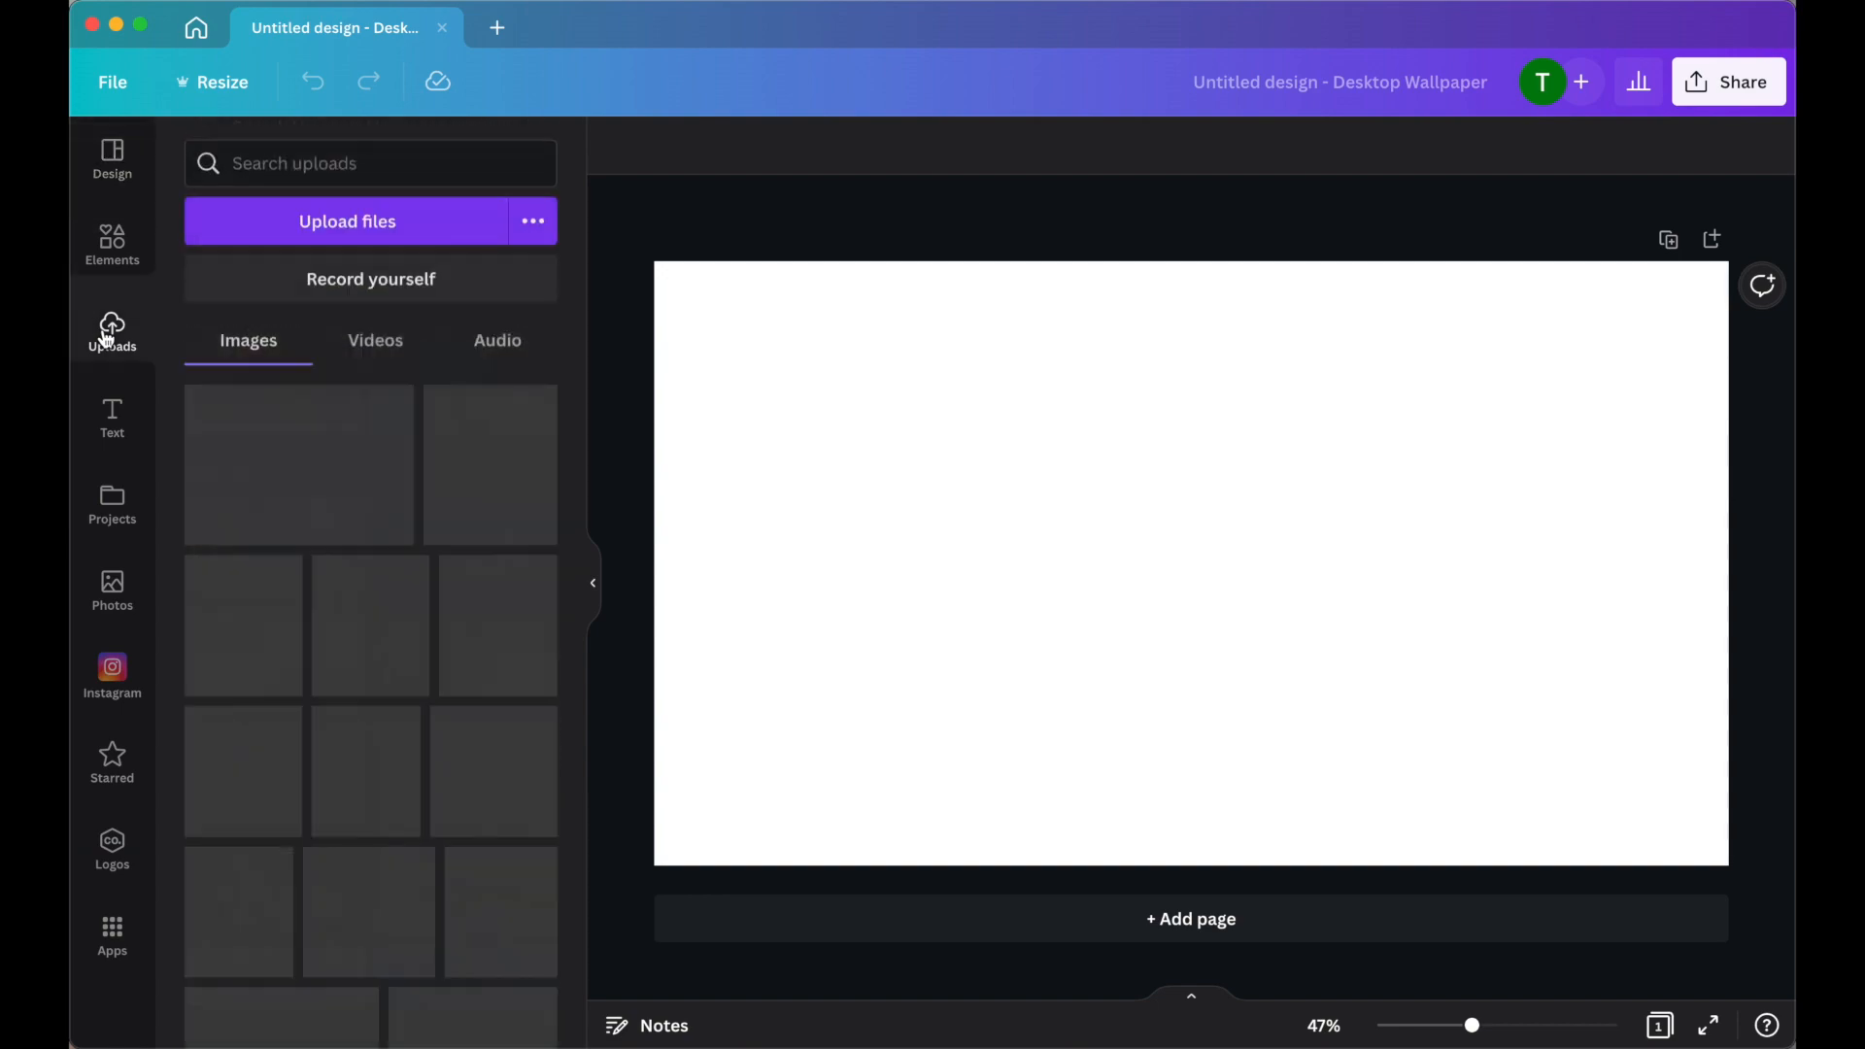
click(347, 216)
click(775, 383)
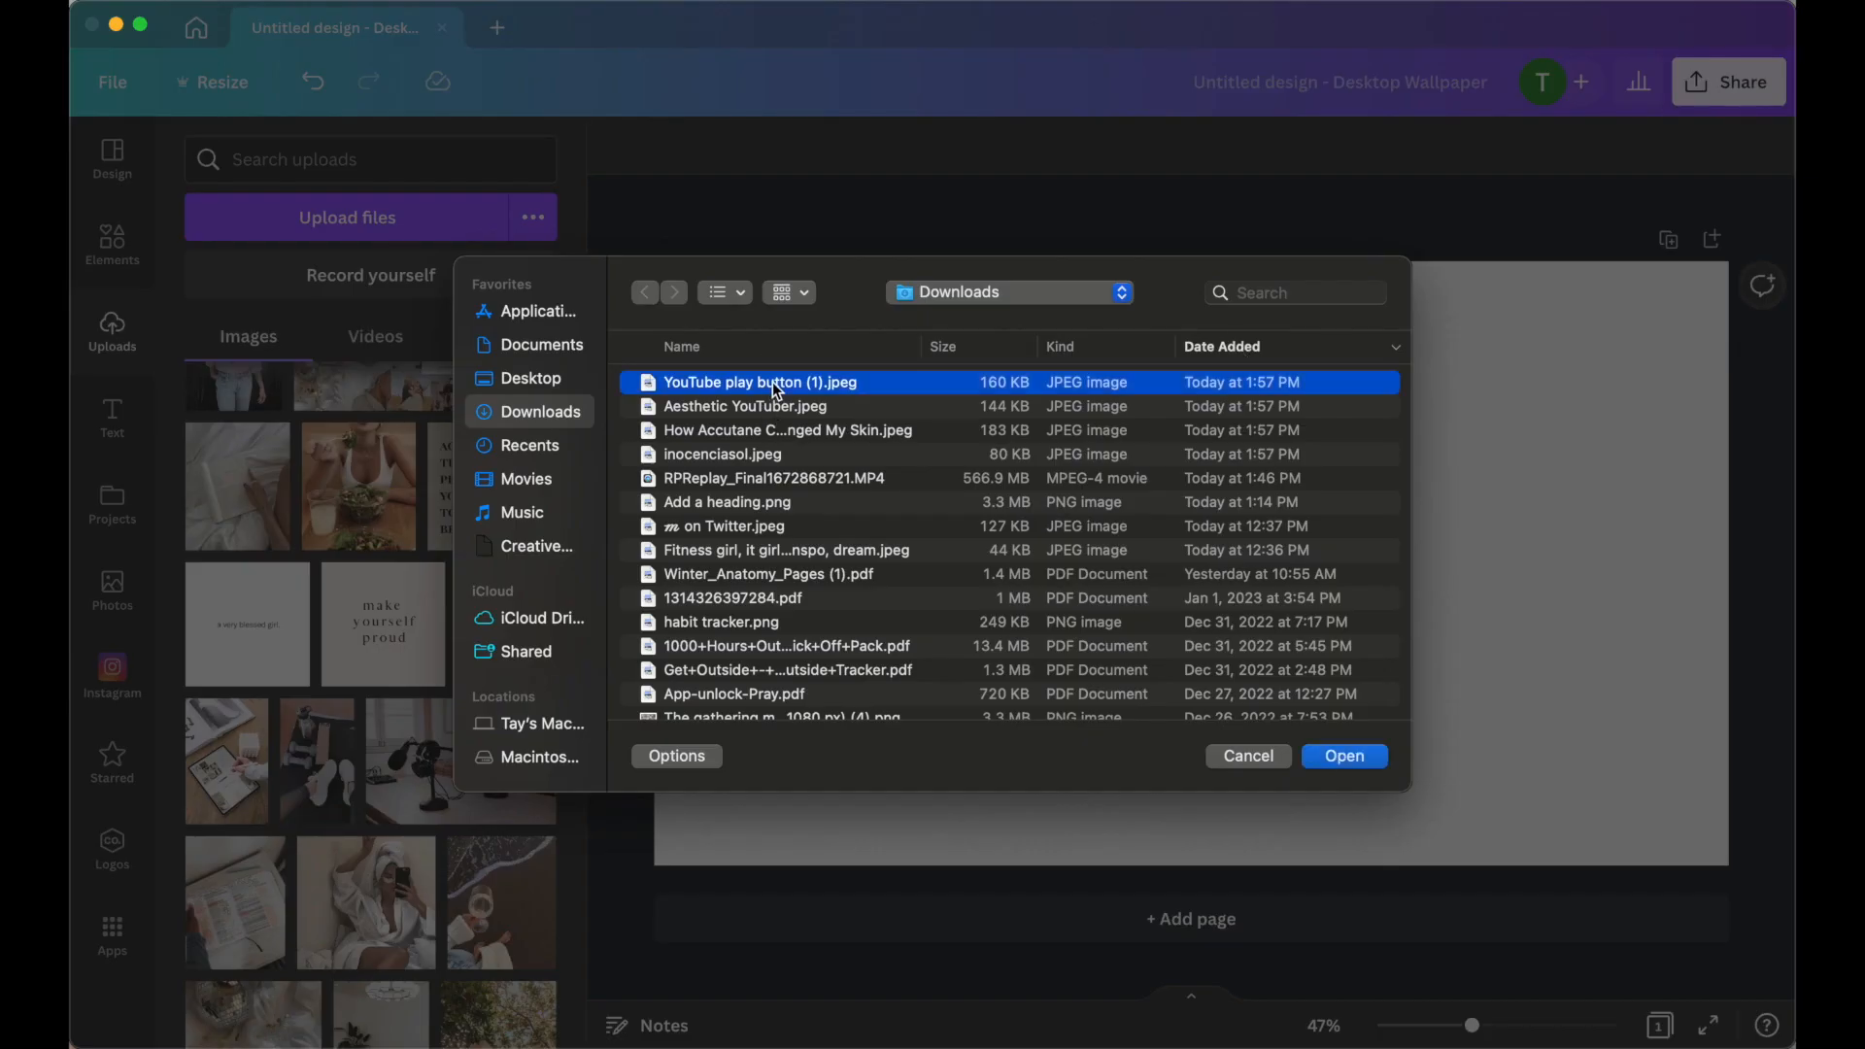
key(shift+Down)
key(shift+Down)
key(shift+Down)
key(shift+Down)
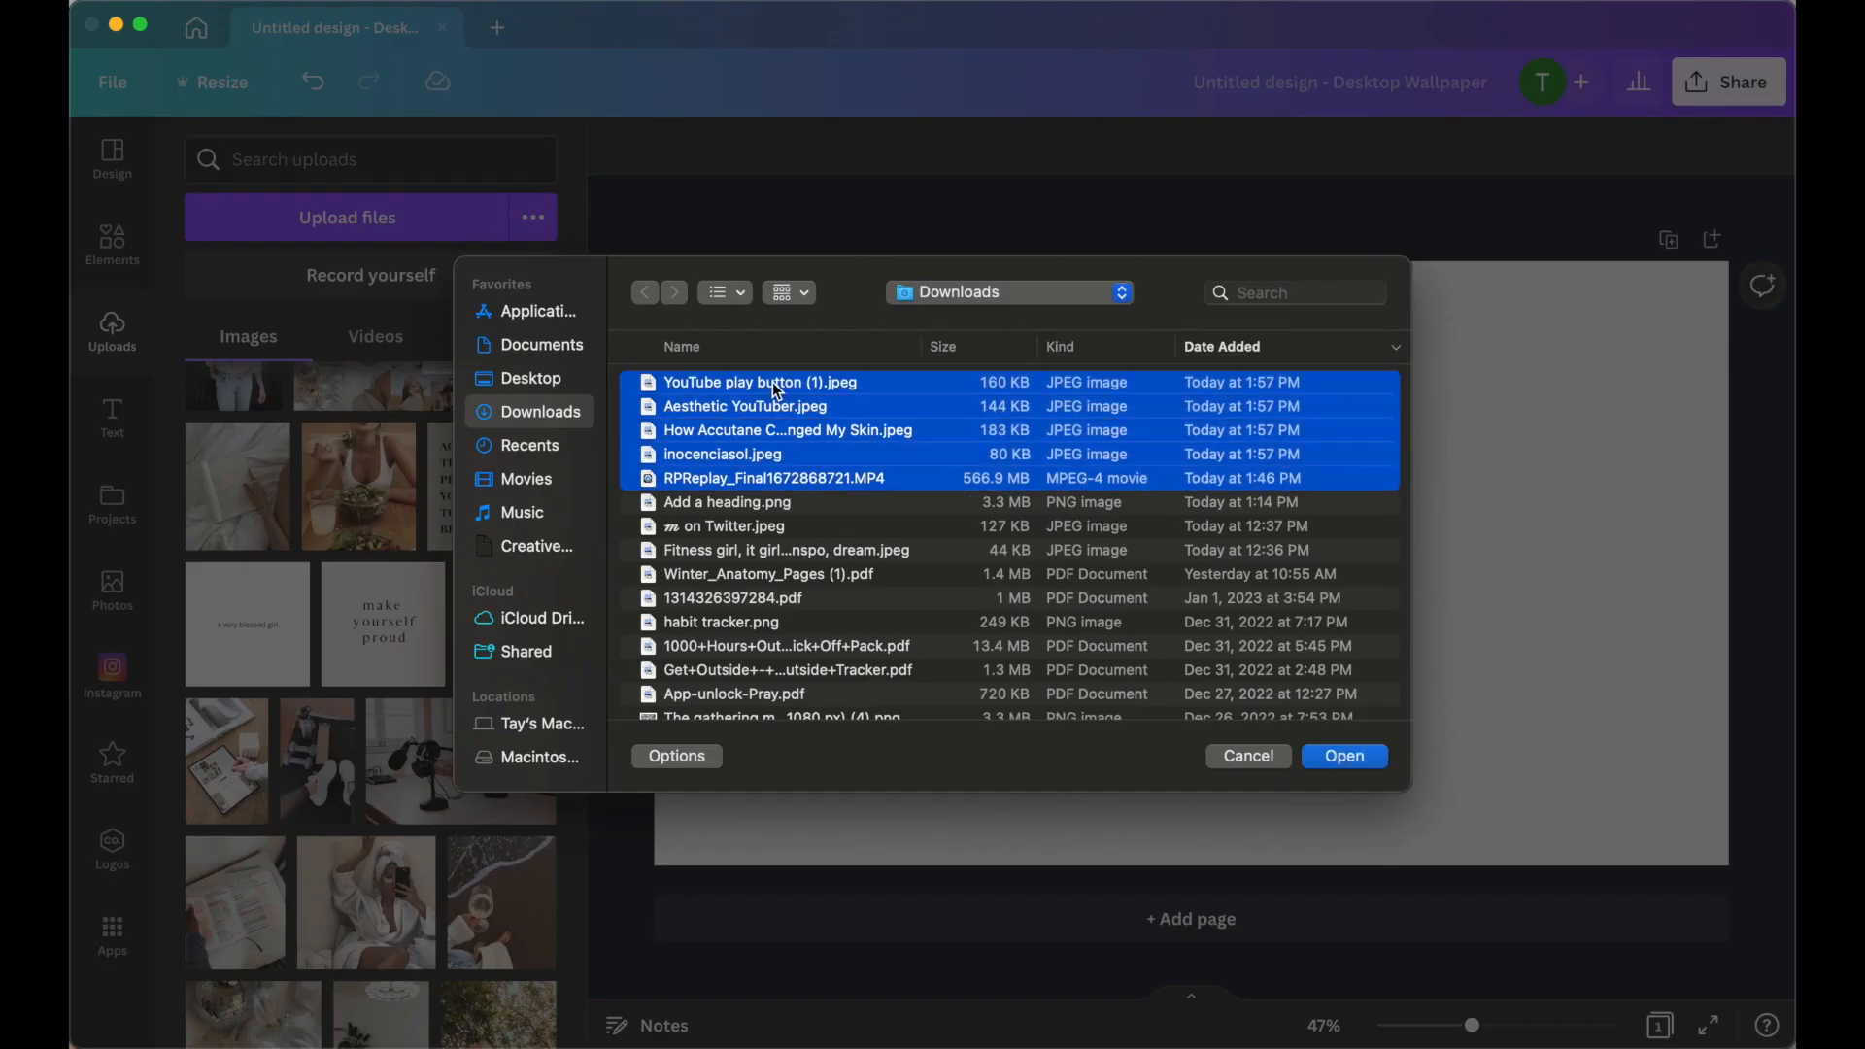
key(Return)
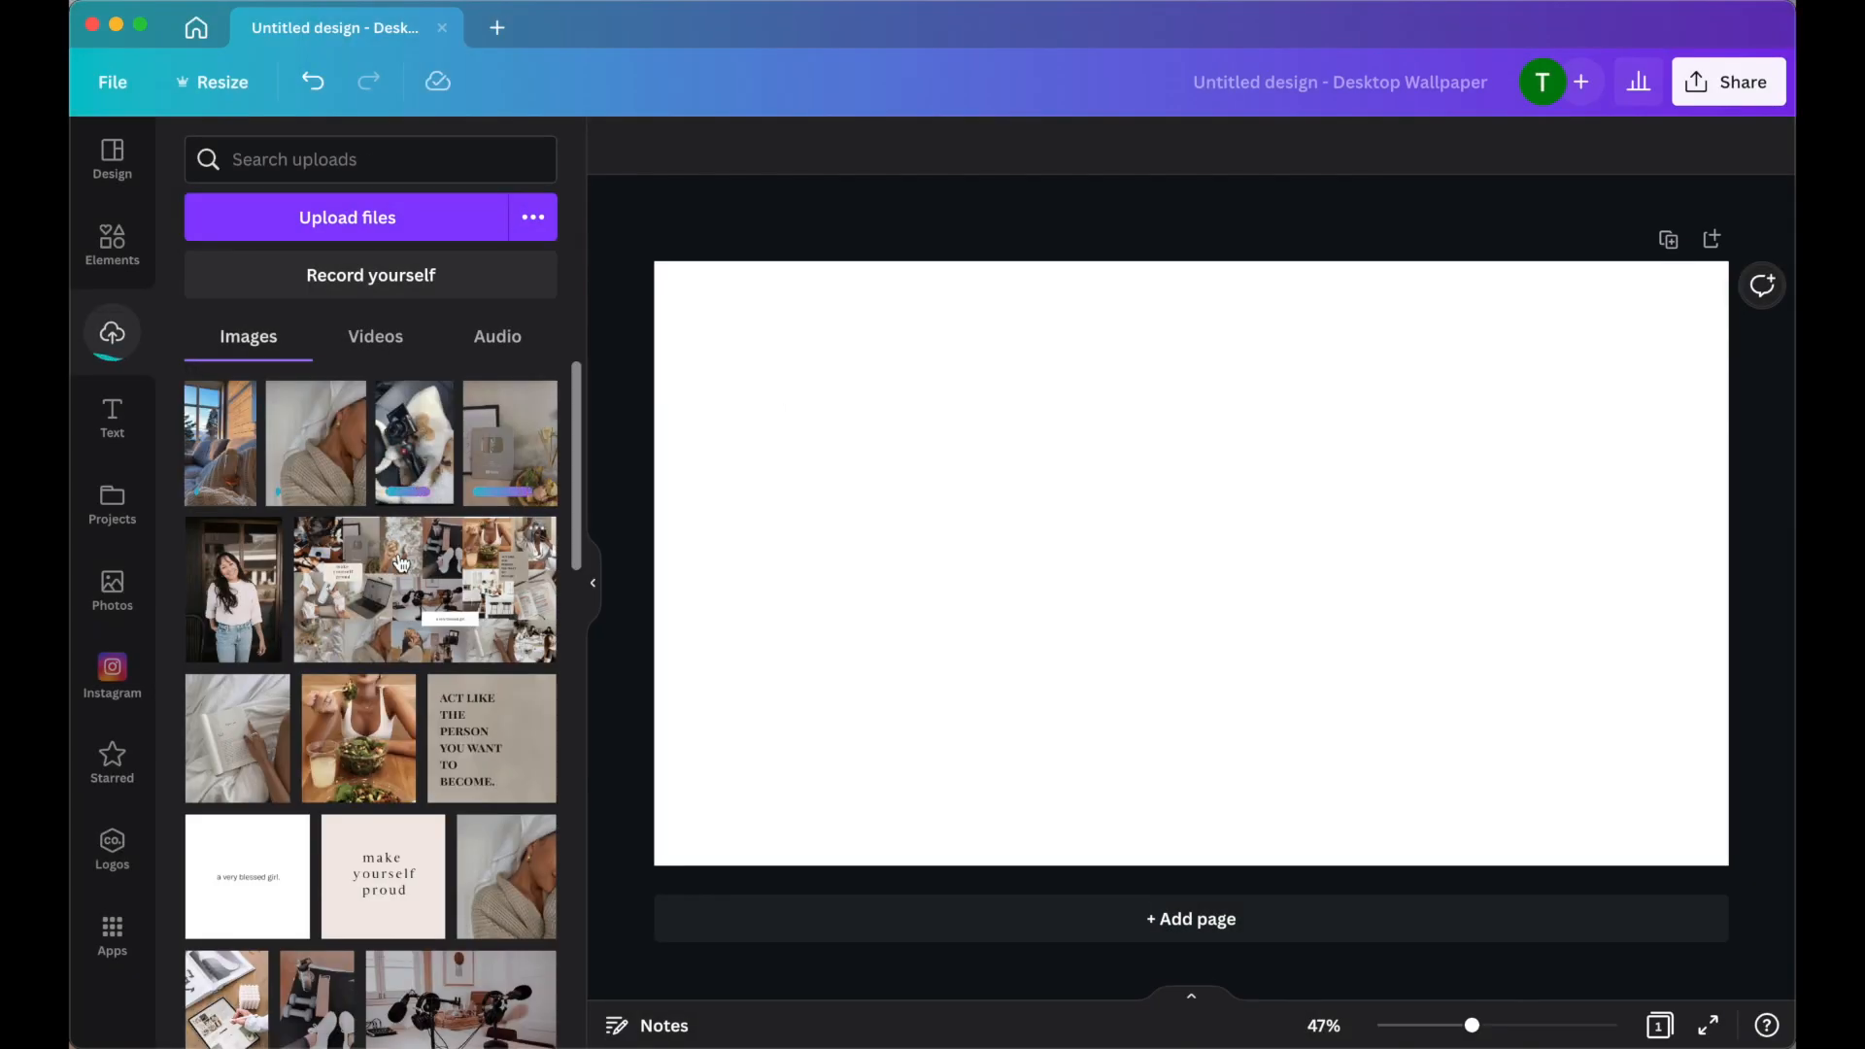
Add three uploaded images to the page and arrange the pictures into an edge-to-edge collage.
click(237, 738)
click(358, 738)
click(505, 740)
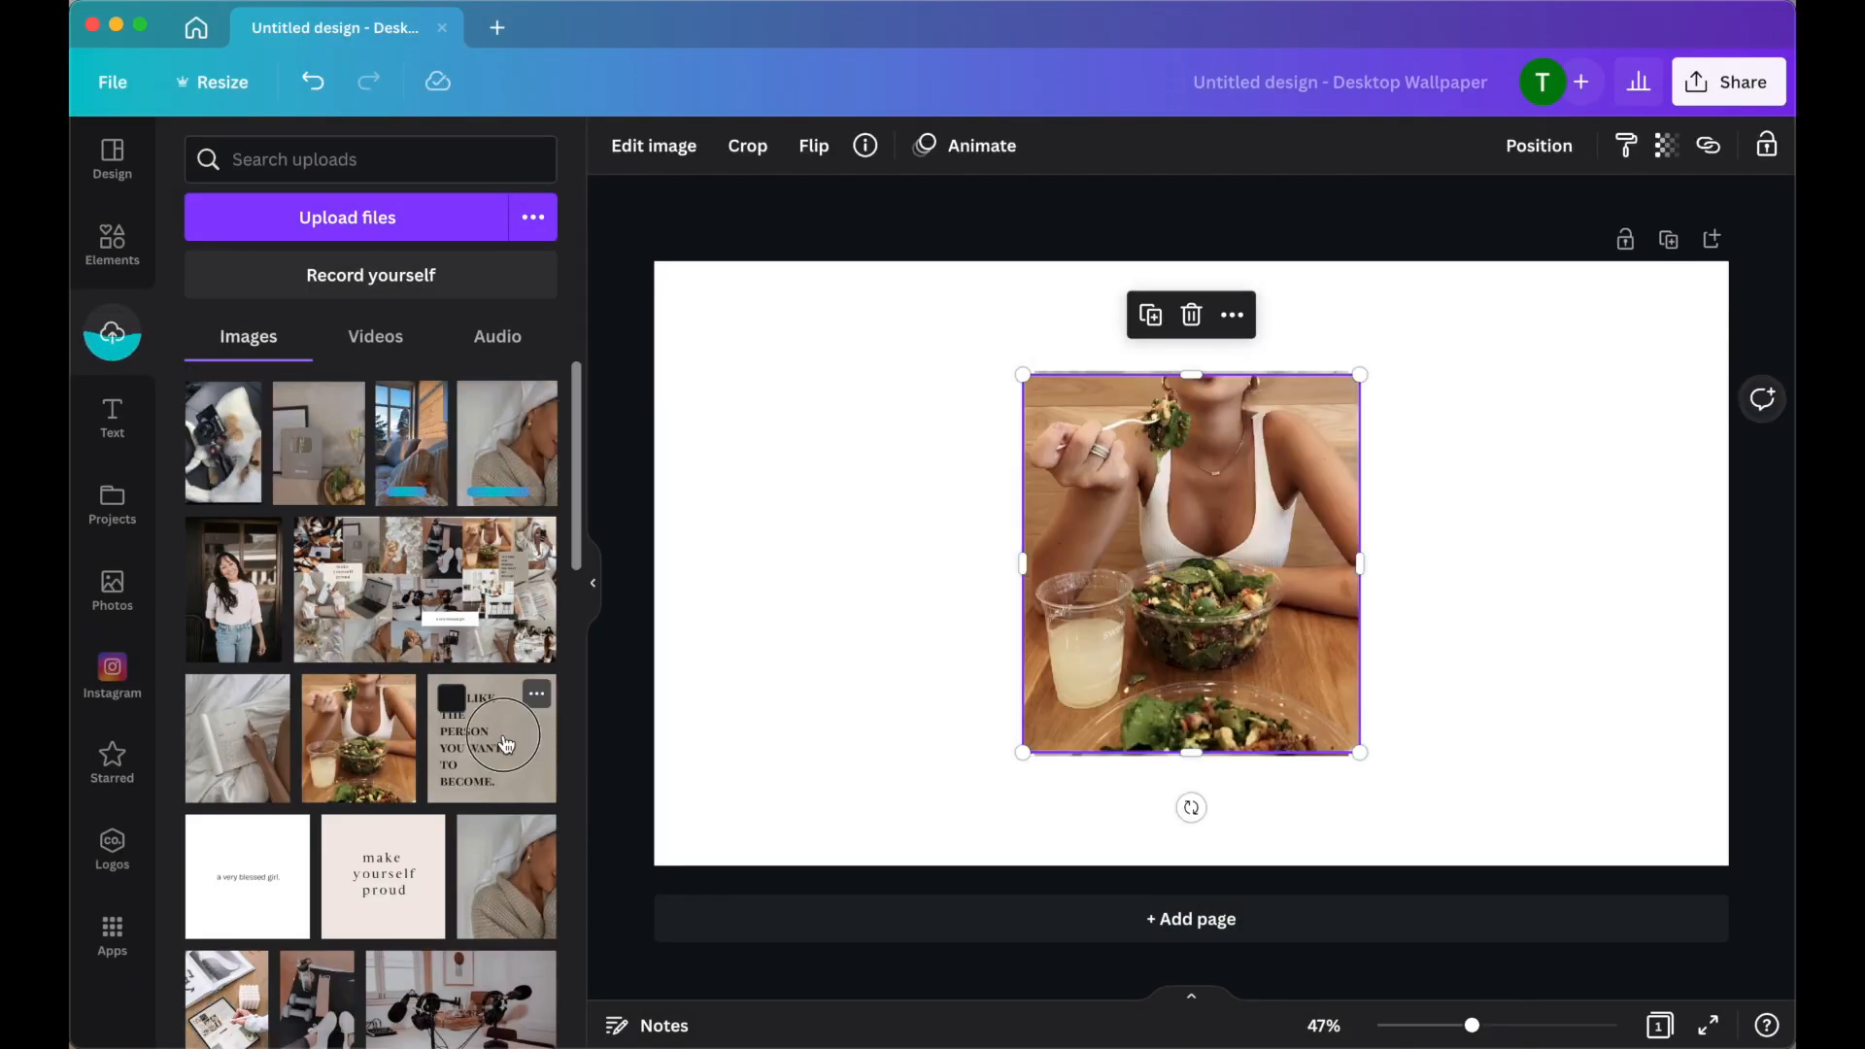
drag(974, 563, 1397, 470)
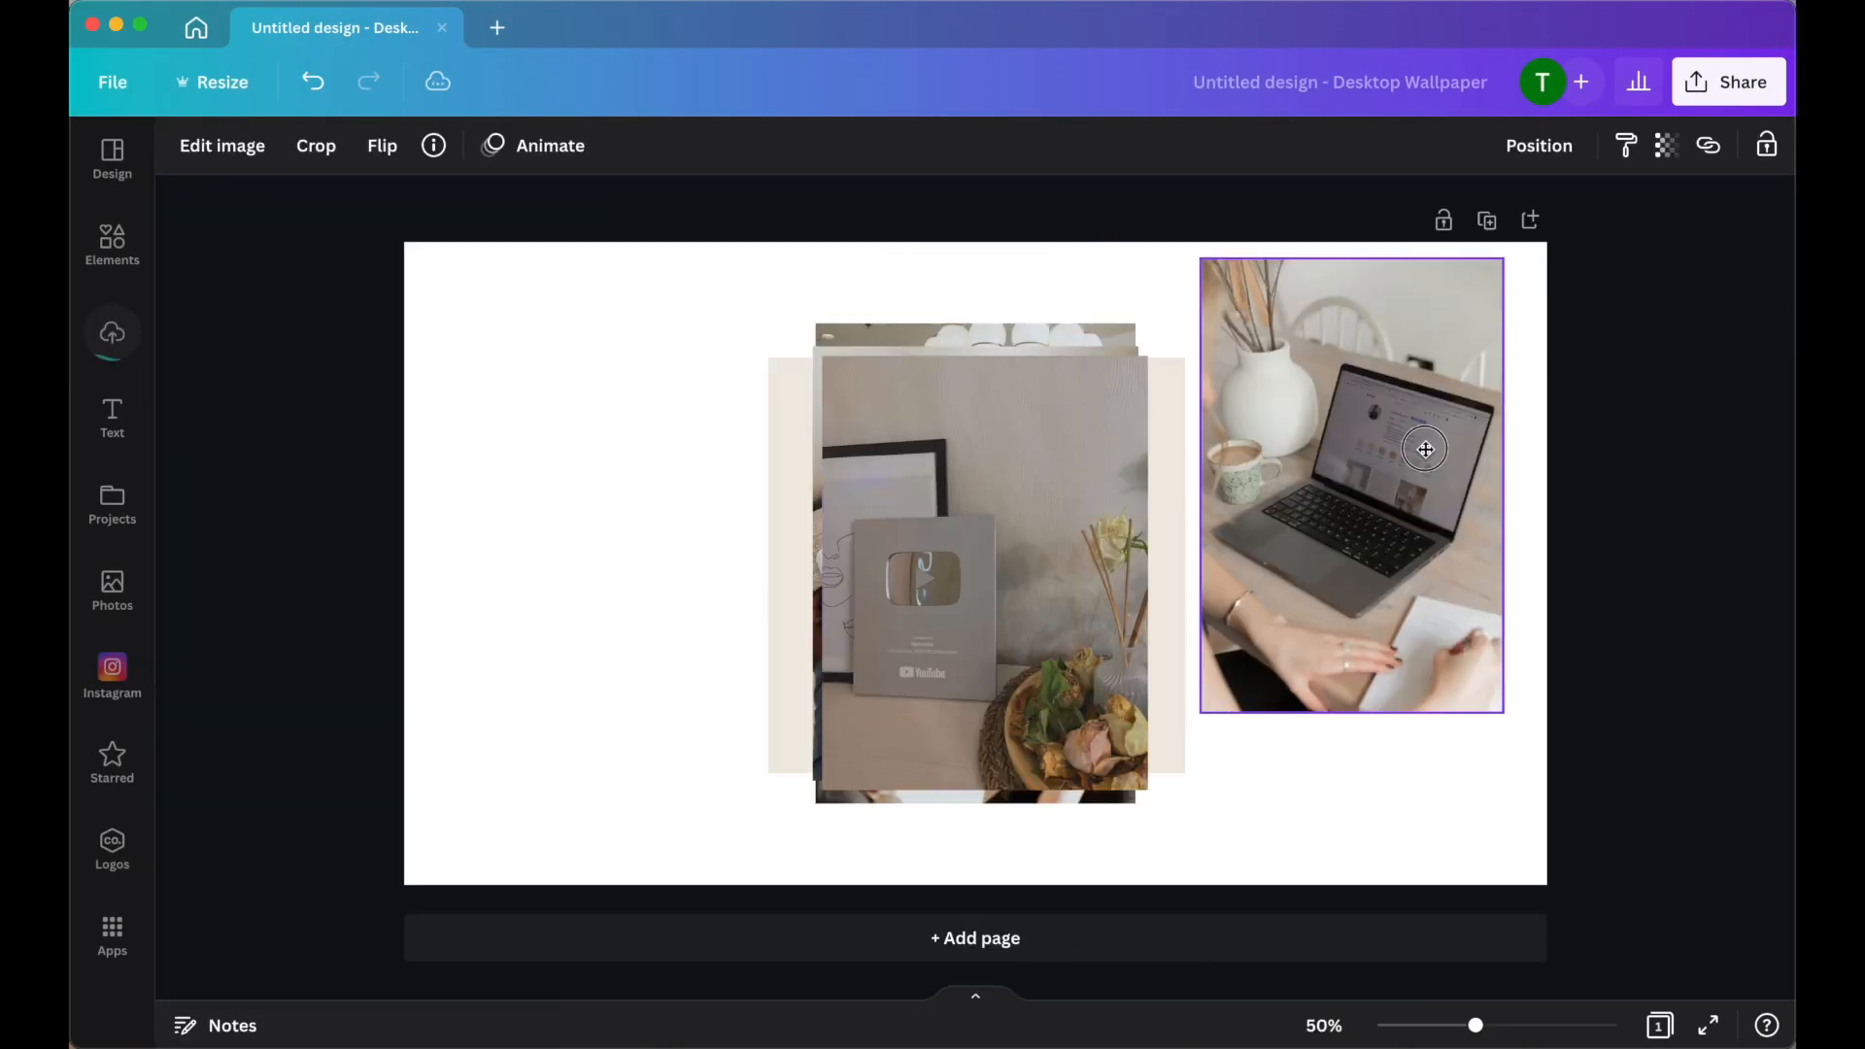
drag(1248, 696, 1384, 485)
click(1124, 408)
drag(846, 378, 956, 535)
drag(1052, 663, 1451, 675)
click(981, 563)
drag(1138, 347, 975, 564)
drag(1144, 353, 1078, 434)
drag(972, 583, 1276, 376)
click(976, 544)
drag(940, 624, 655, 691)
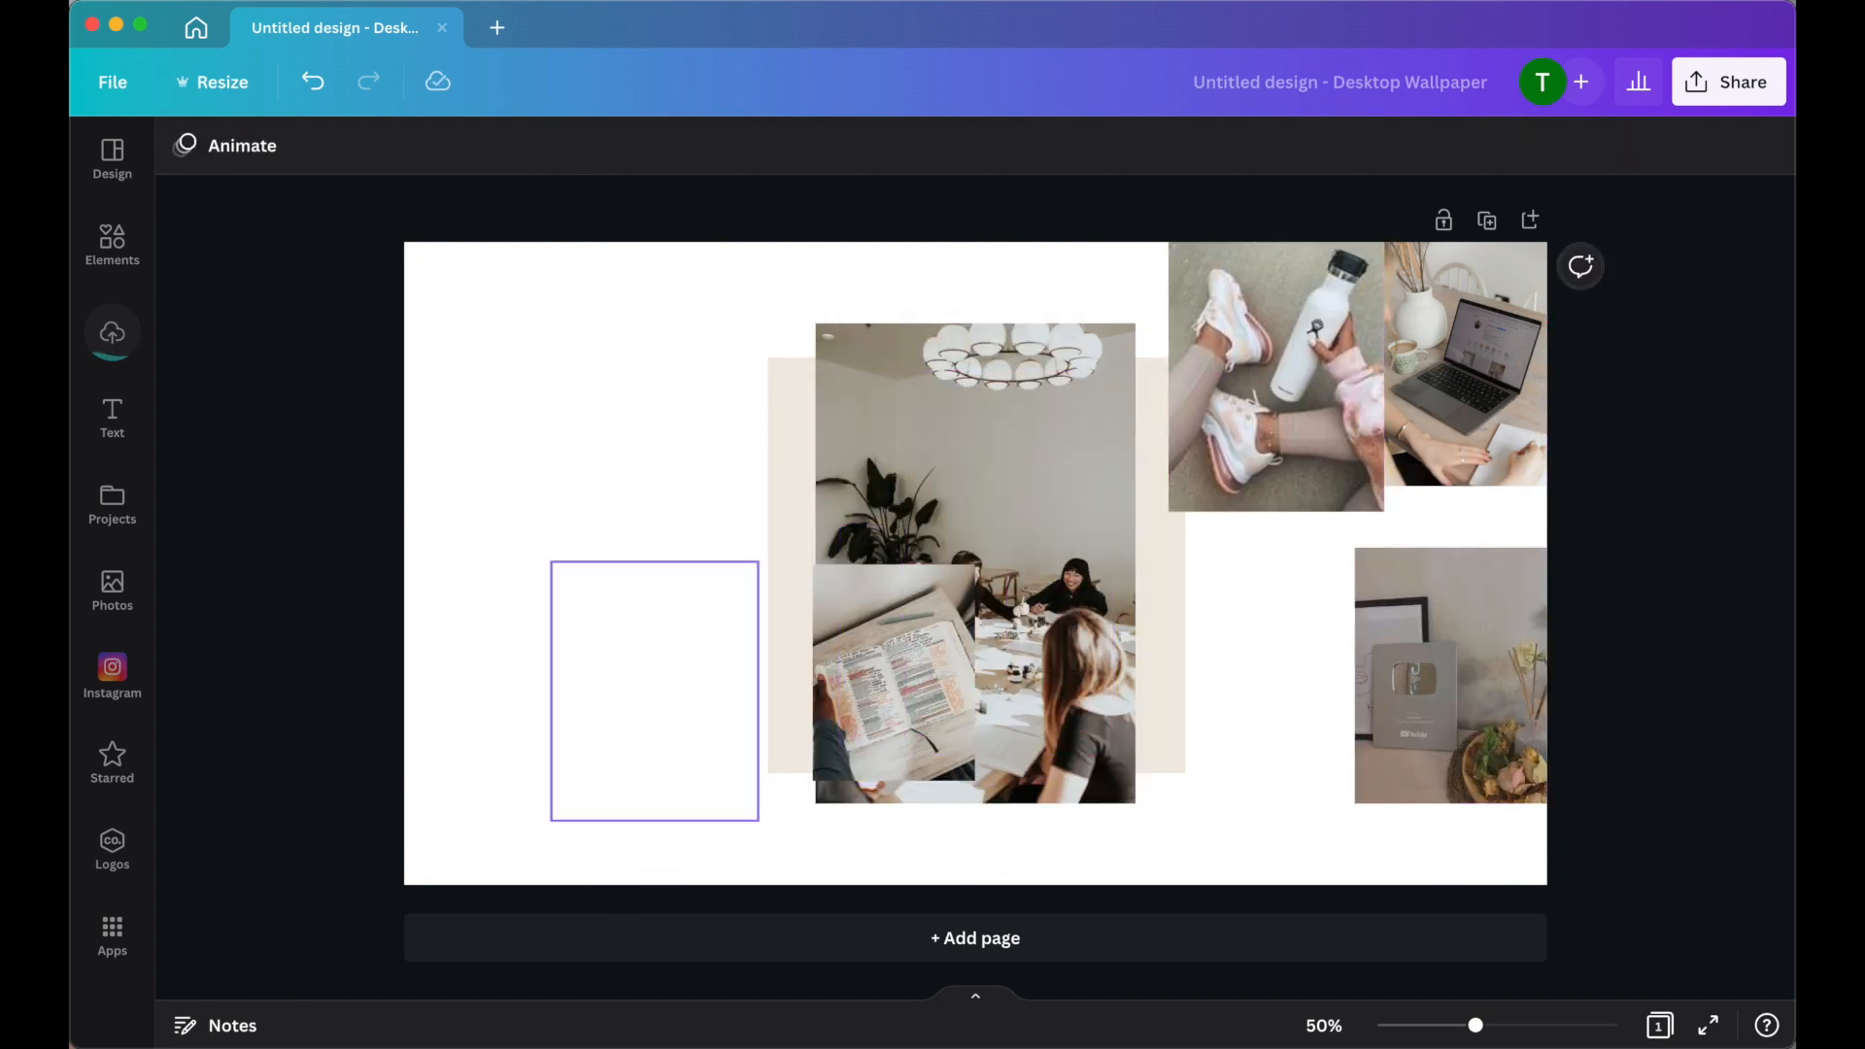
Keep arranging the collage images and change the layer order of overlapping pictures to fill the page.
click(976, 446)
drag(1135, 324, 976, 561)
drag(895, 672, 1331, 546)
drag(1465, 624, 1465, 712)
drag(1332, 546, 1467, 566)
right_click(1486, 554)
click(1519, 537)
click(1272, 589)
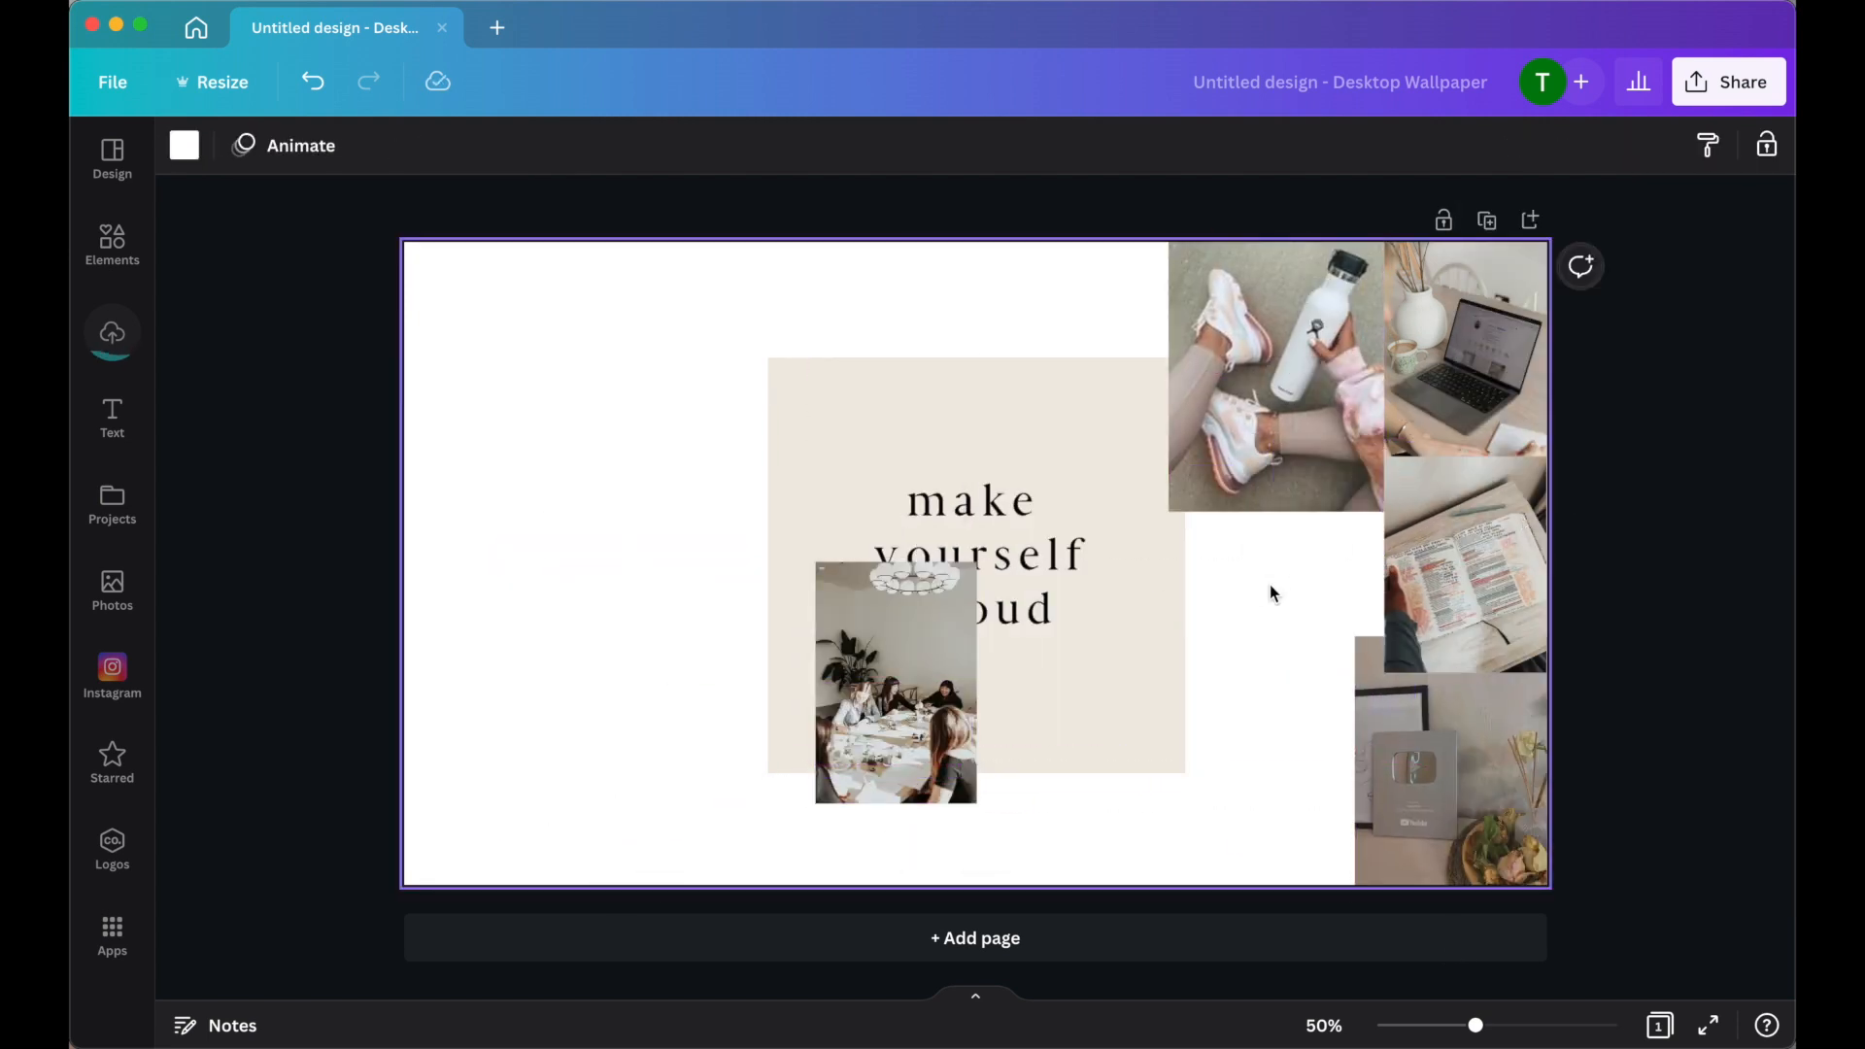
right_click(1273, 593)
click(1415, 579)
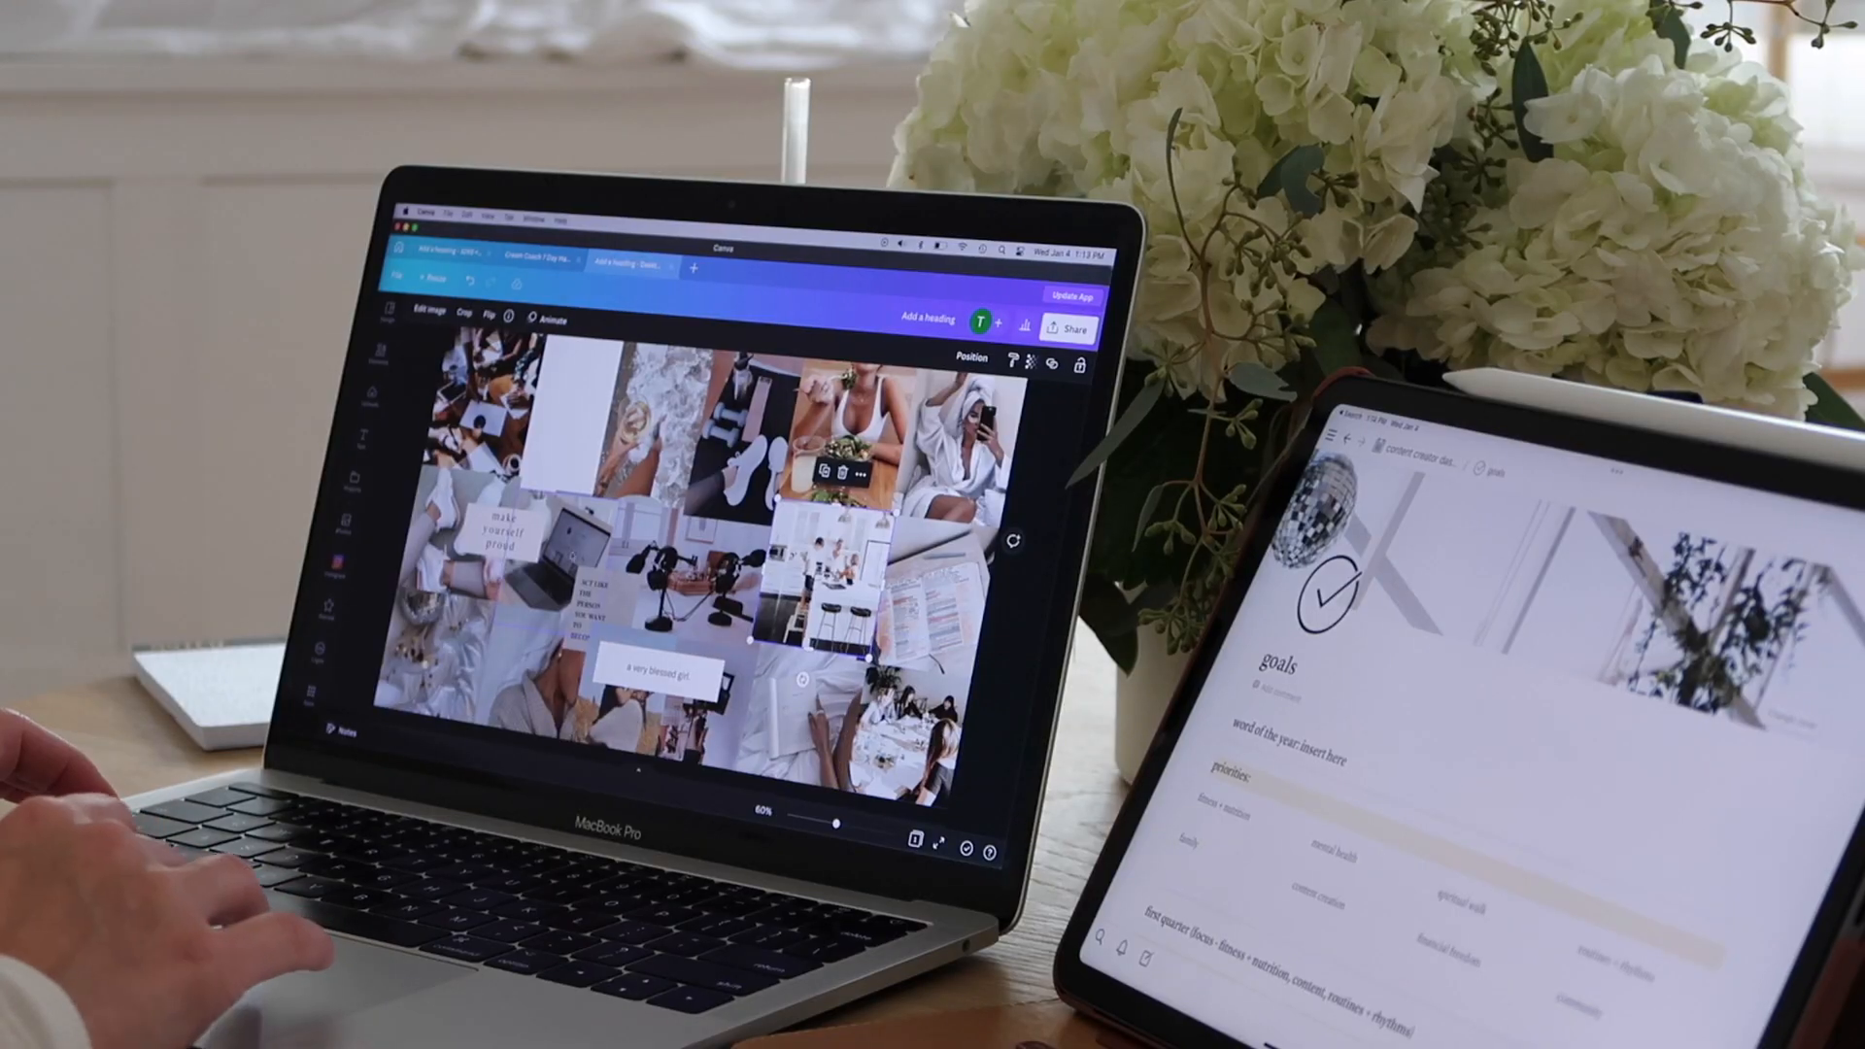
drag(615, 595, 911, 485)
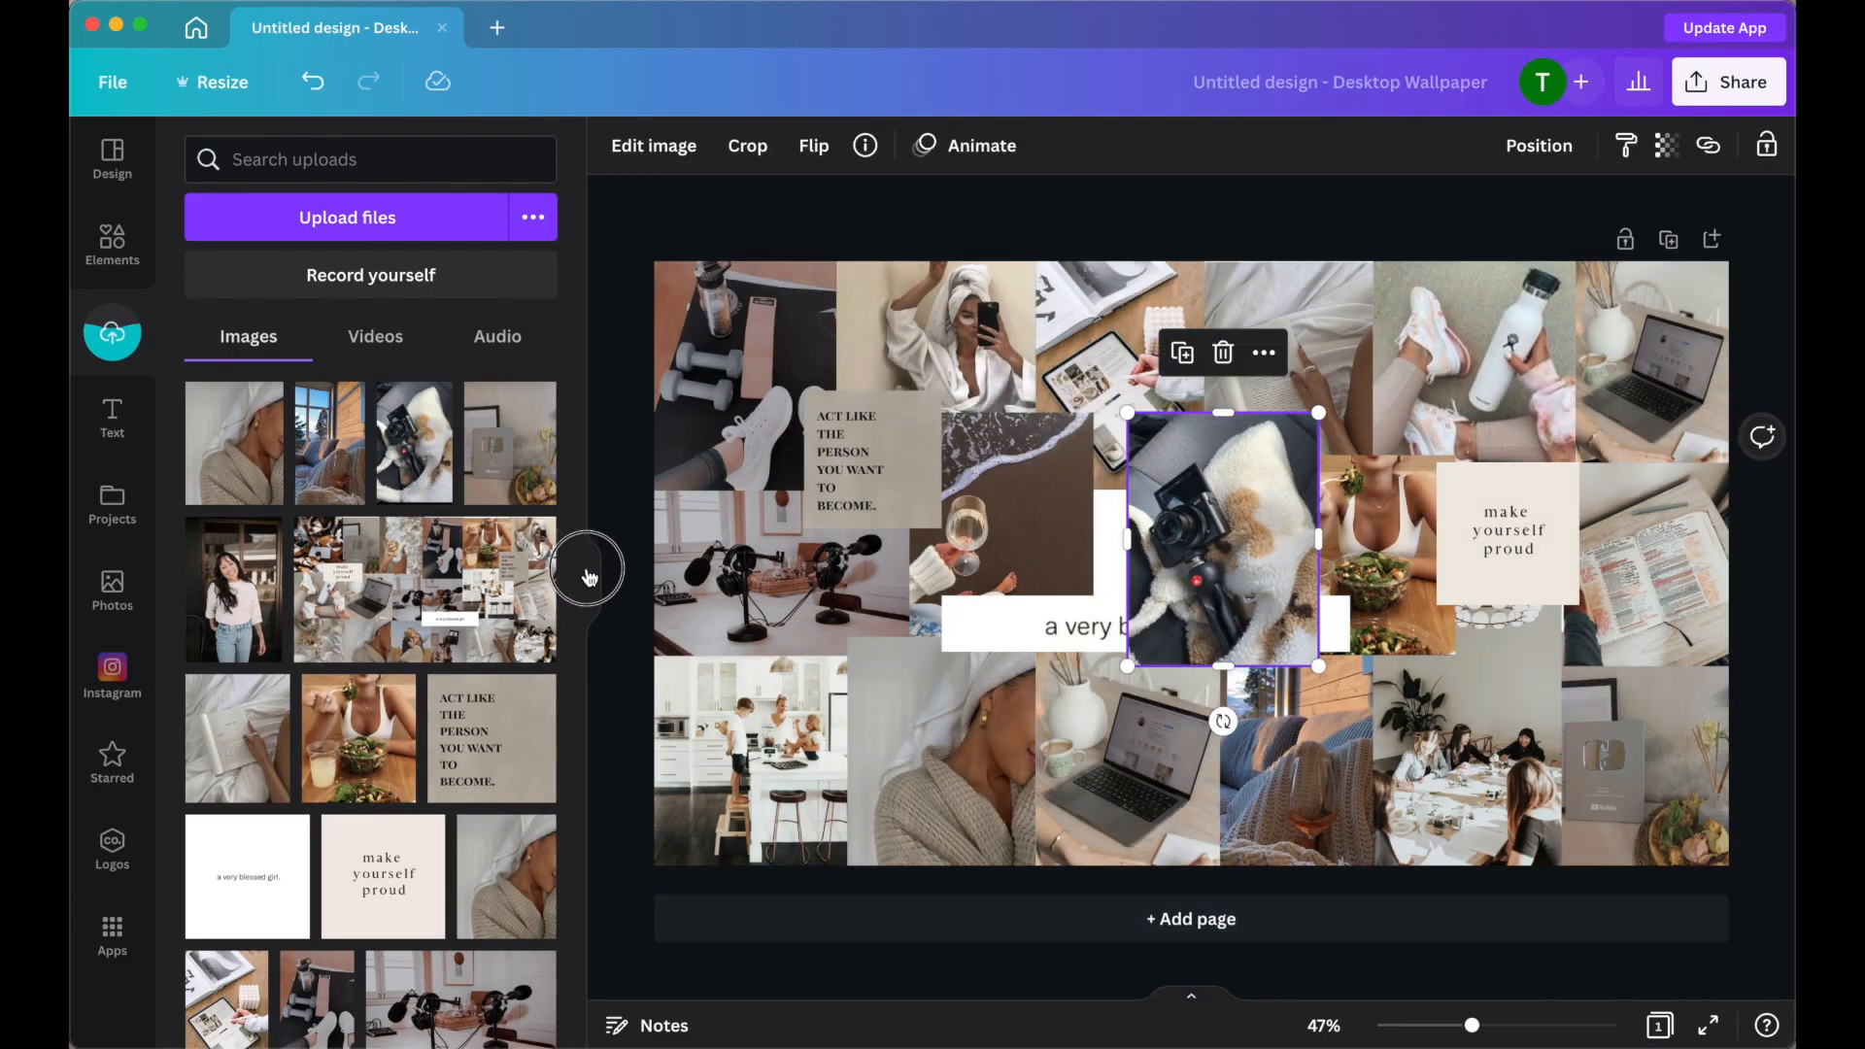
click(588, 576)
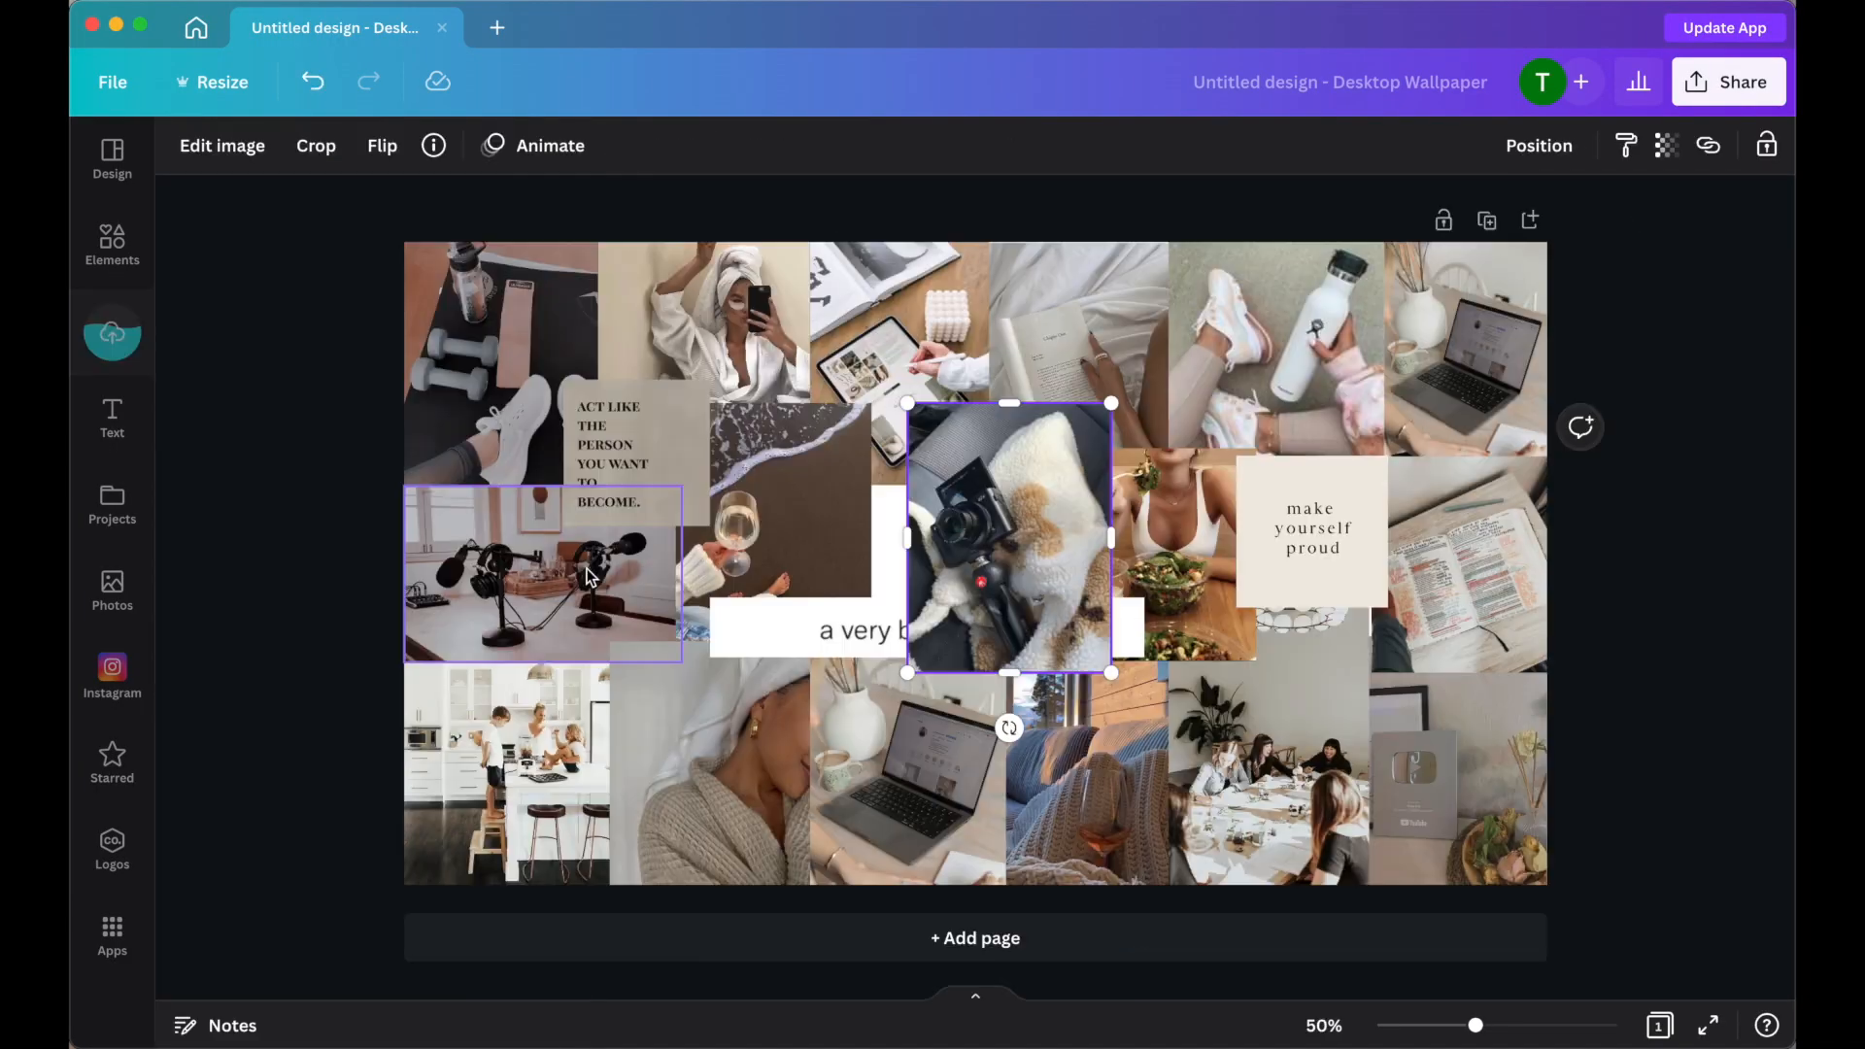
Fine-tune the collage images' positions and sizes and nudge the 'a very blessed girl.' caption down.
drag(1037, 461, 1039, 520)
drag(1165, 544, 1166, 524)
click(1313, 529)
drag(1388, 457, 1405, 438)
click(1462, 592)
drag(1546, 565, 1551, 564)
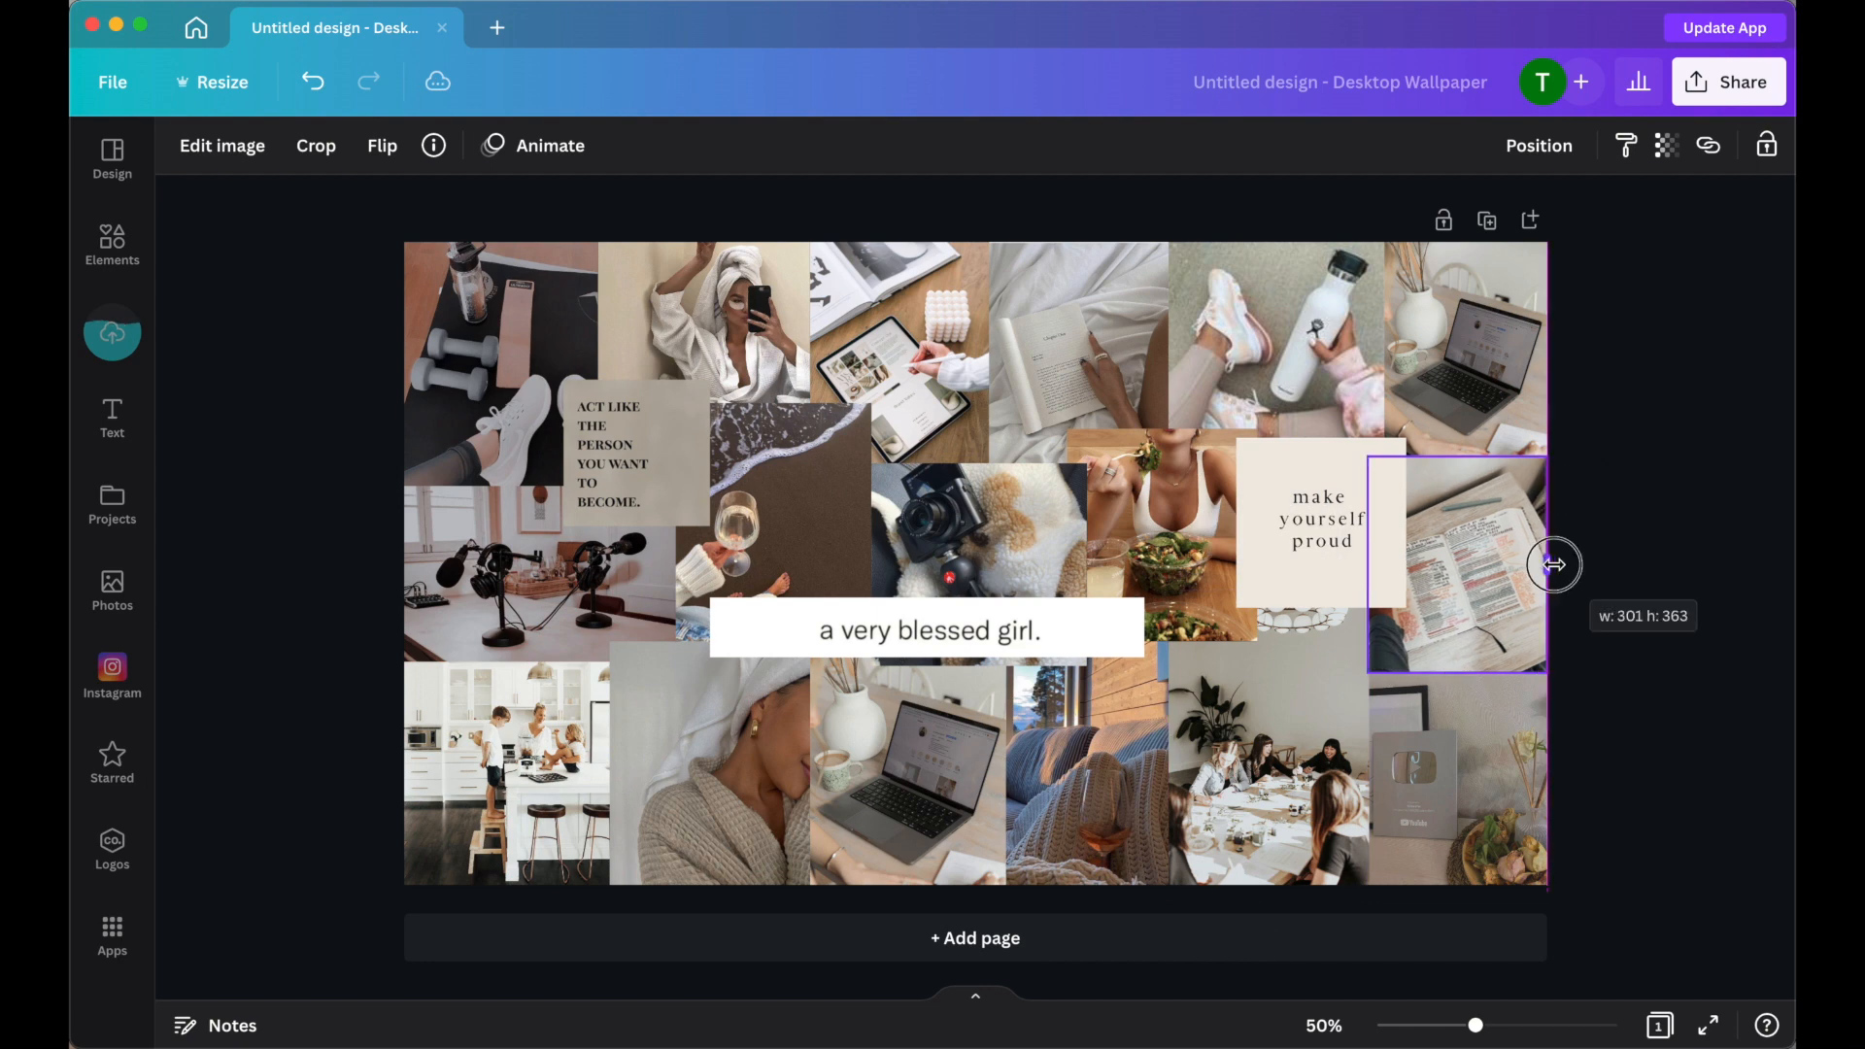
click(1642, 573)
drag(1010, 631, 1010, 646)
click(1651, 408)
Download the finished collage design.
click(1731, 89)
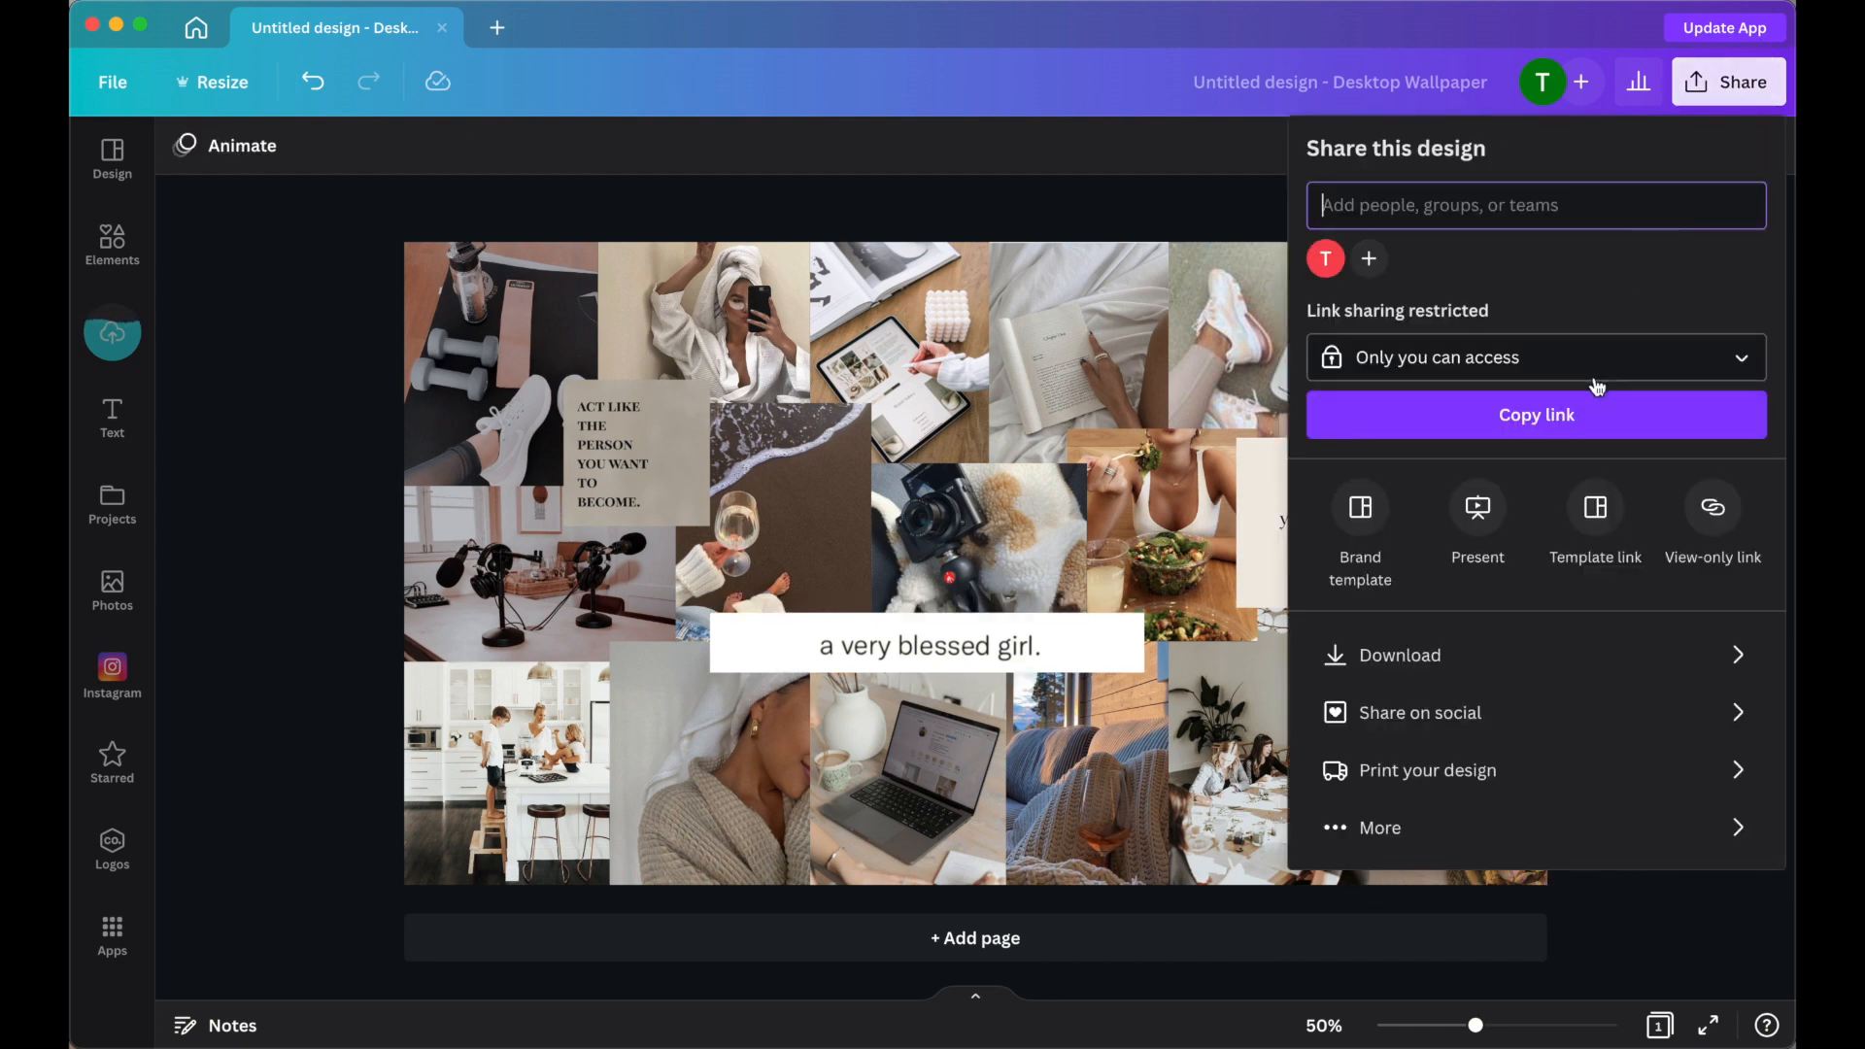
click(1461, 654)
click(1515, 562)
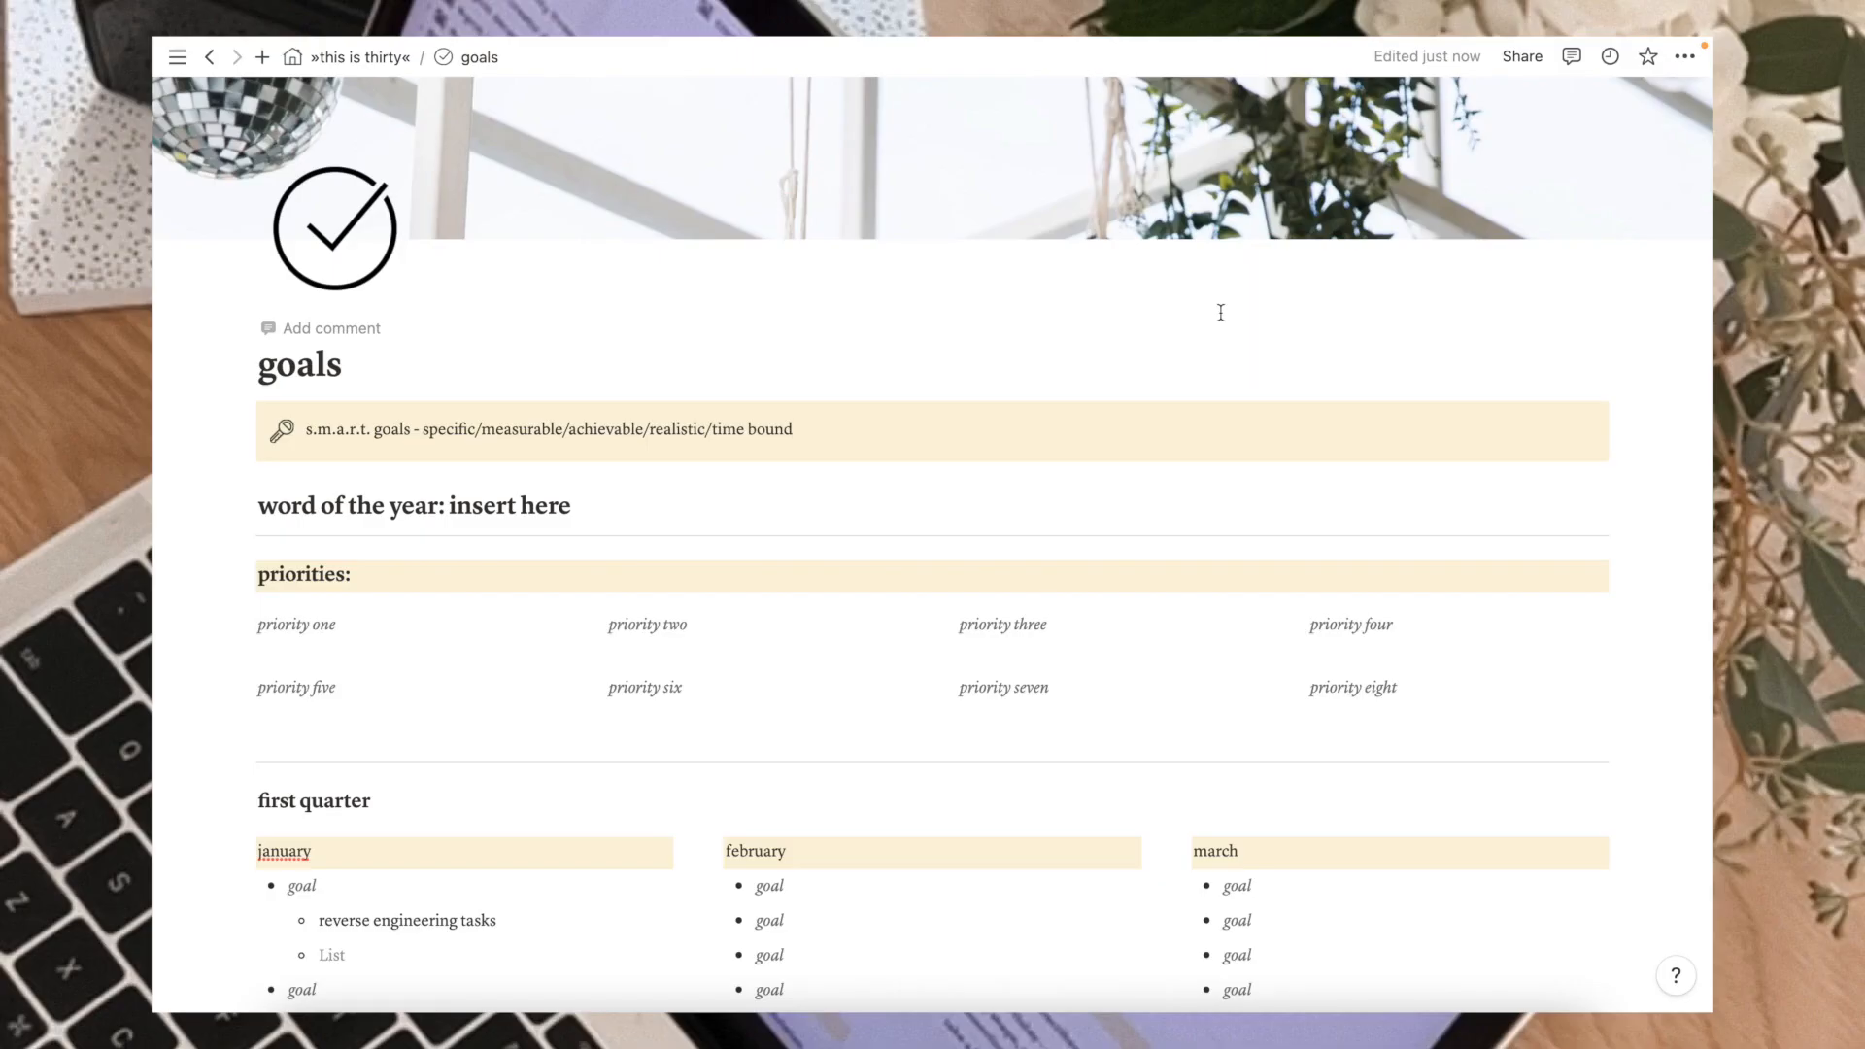
Switch to Notion and replace the goals page cover with the uploaded file Untitled design (2).png.
scroll(1221, 311, up, 3)
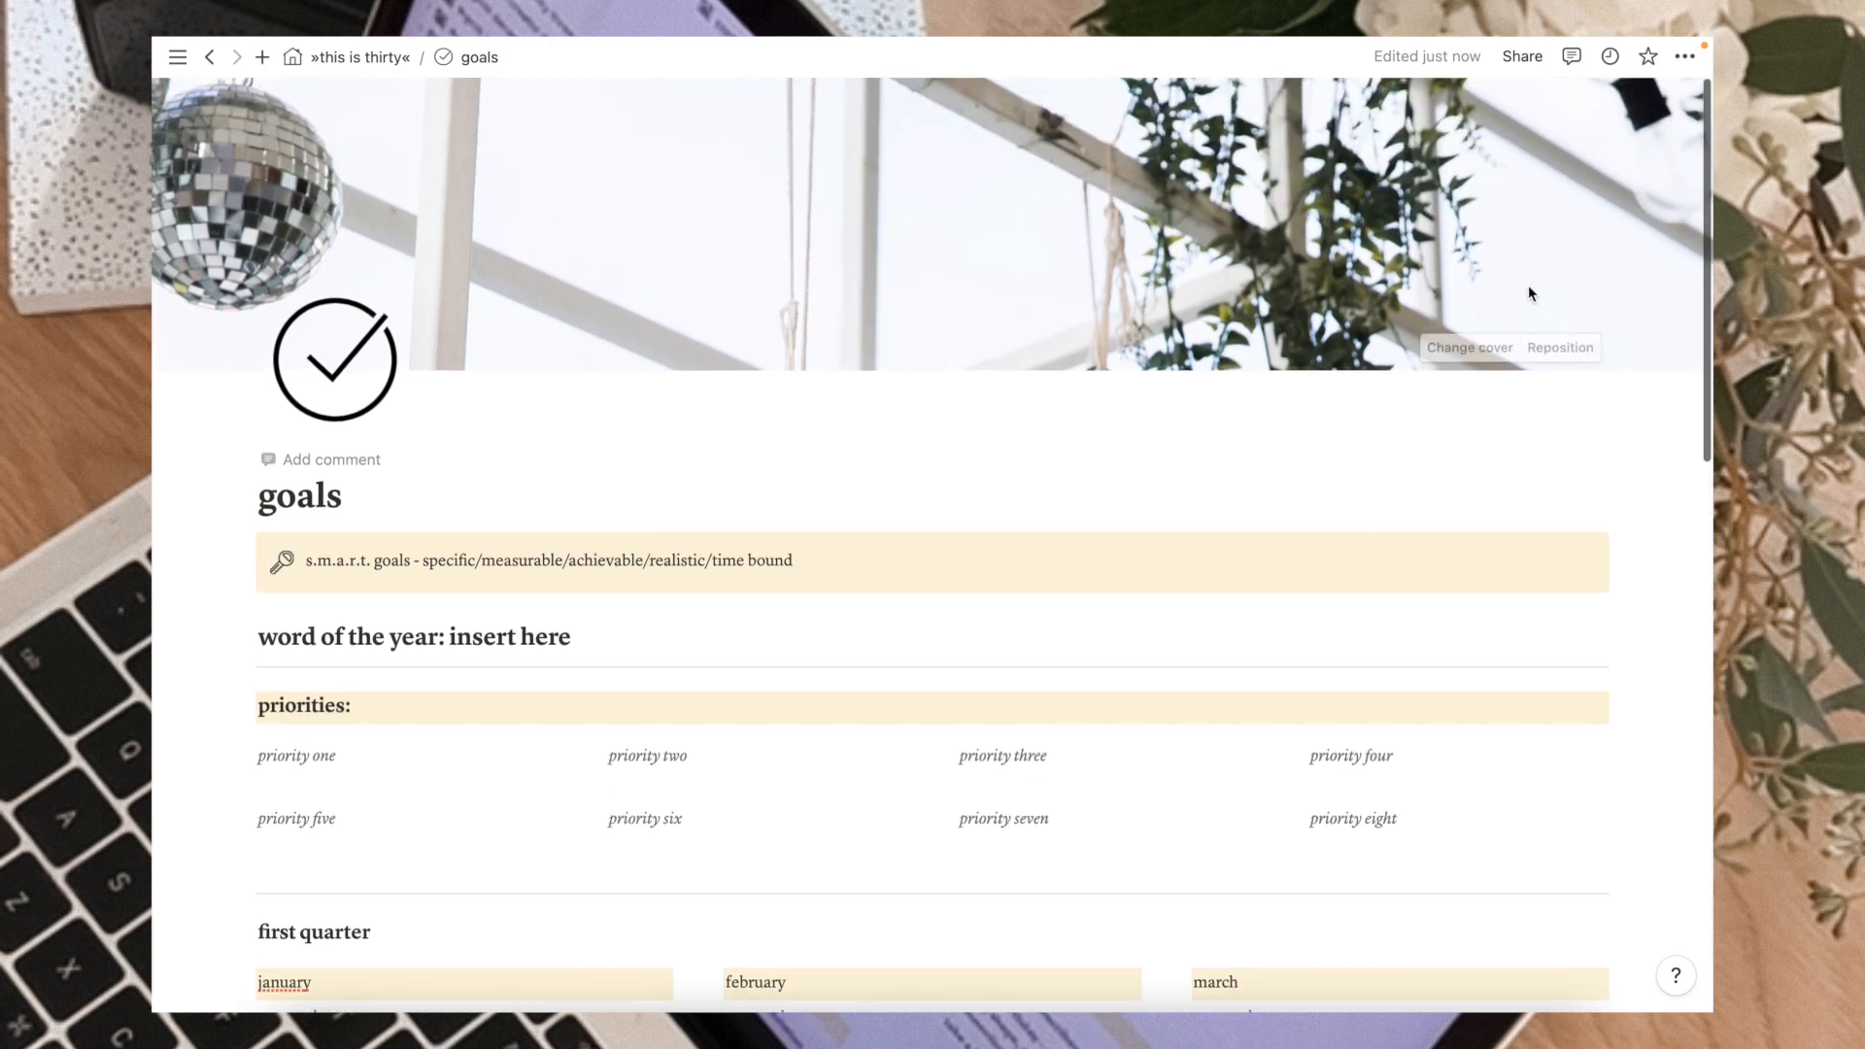
click(1481, 347)
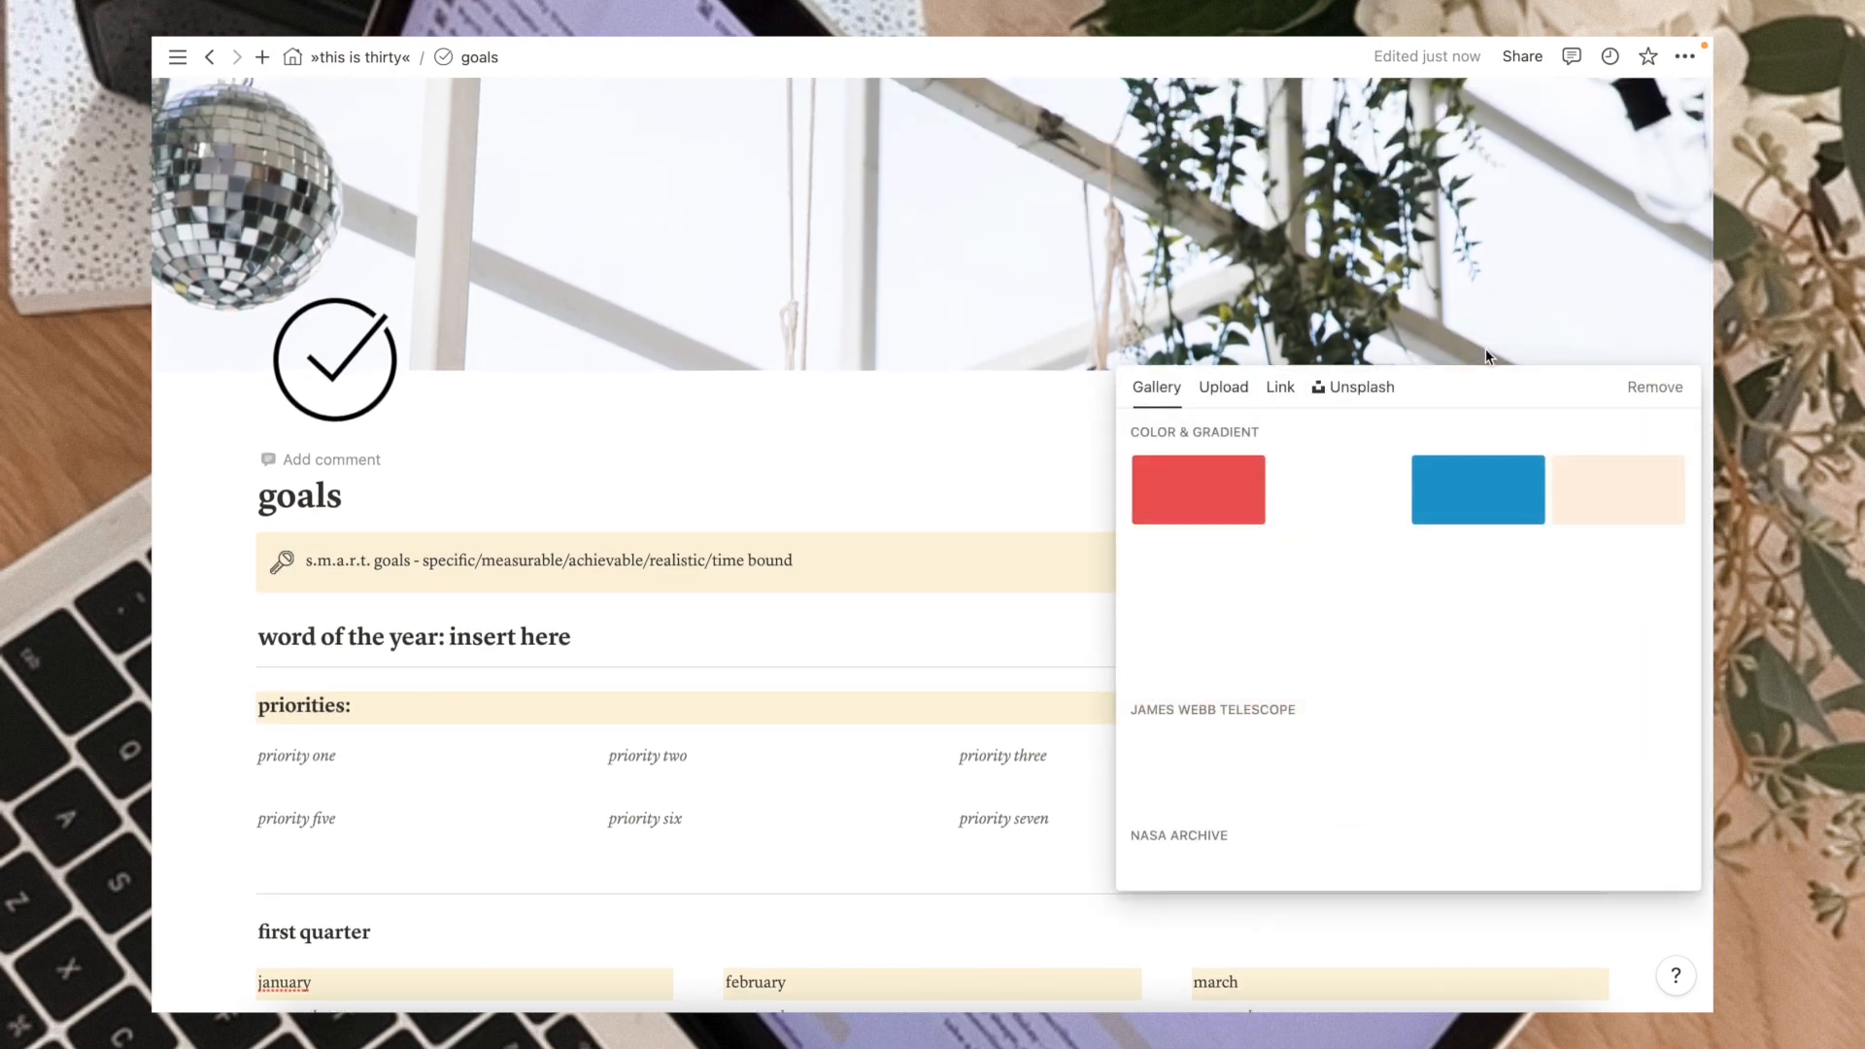
click(1243, 393)
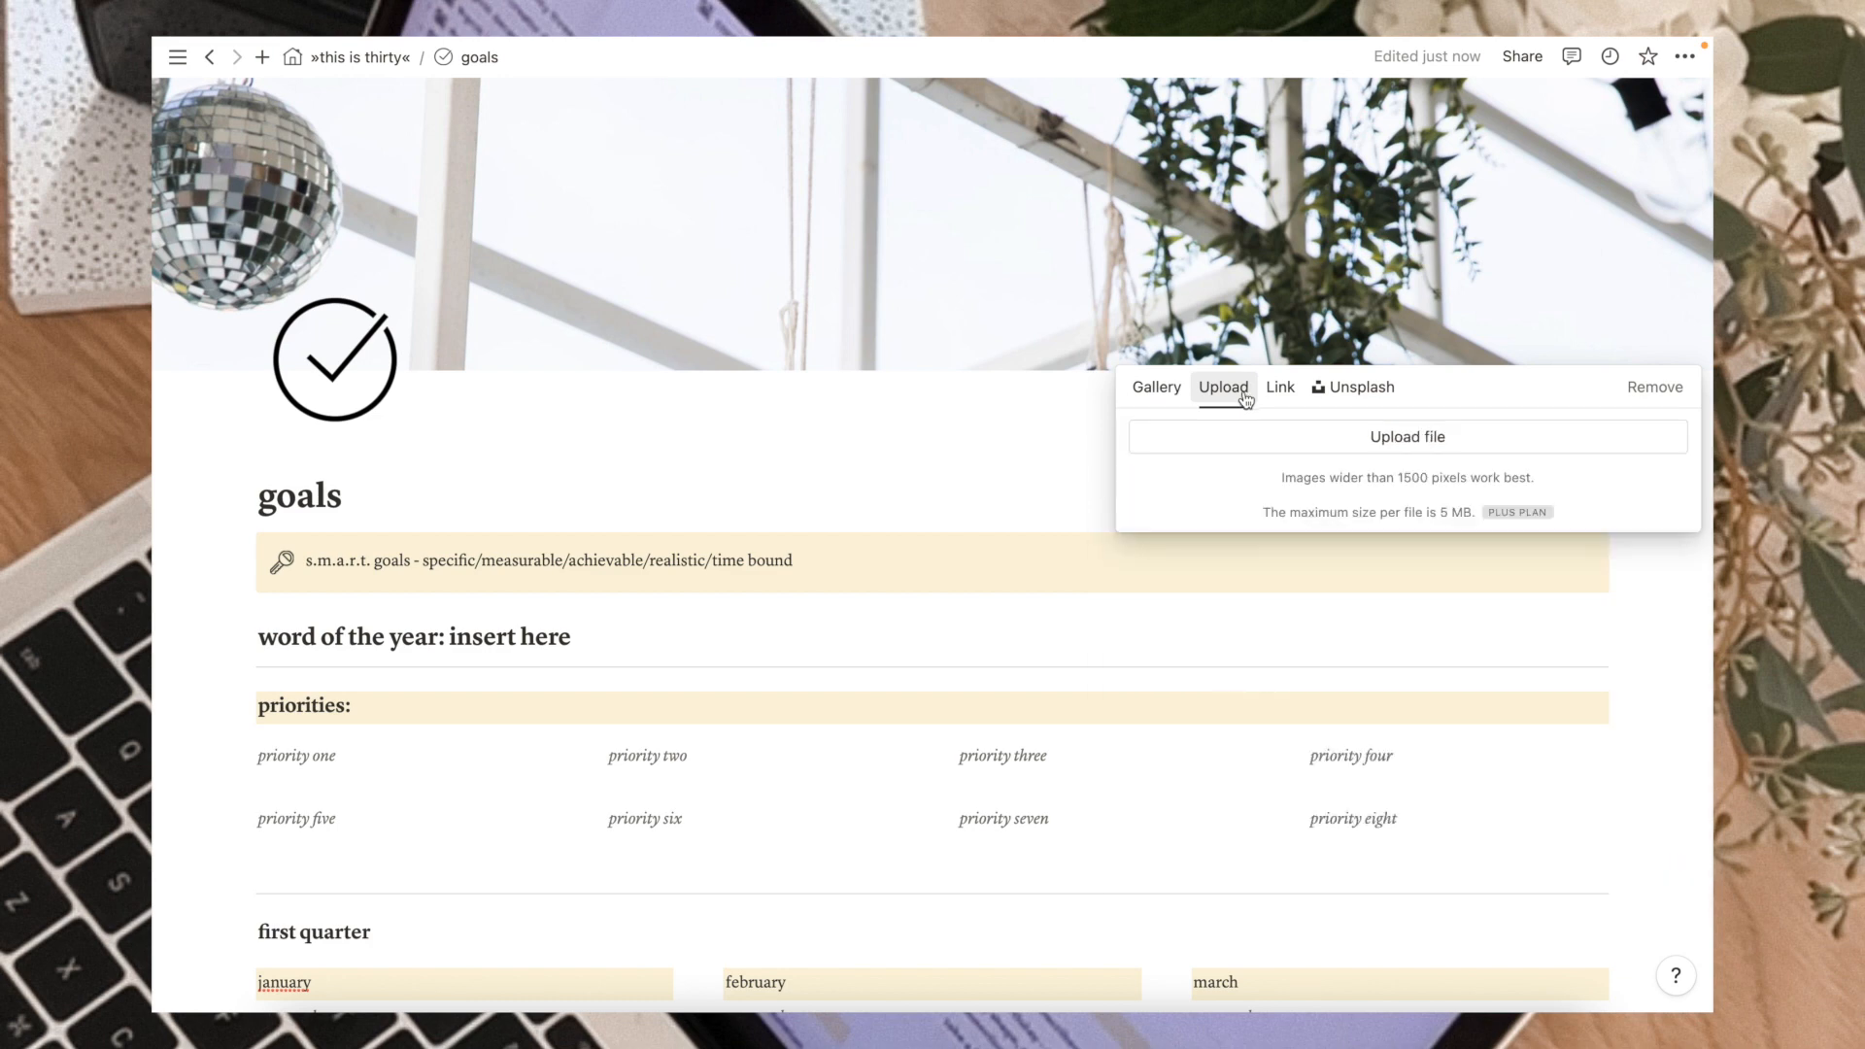
click(1380, 437)
click(774, 578)
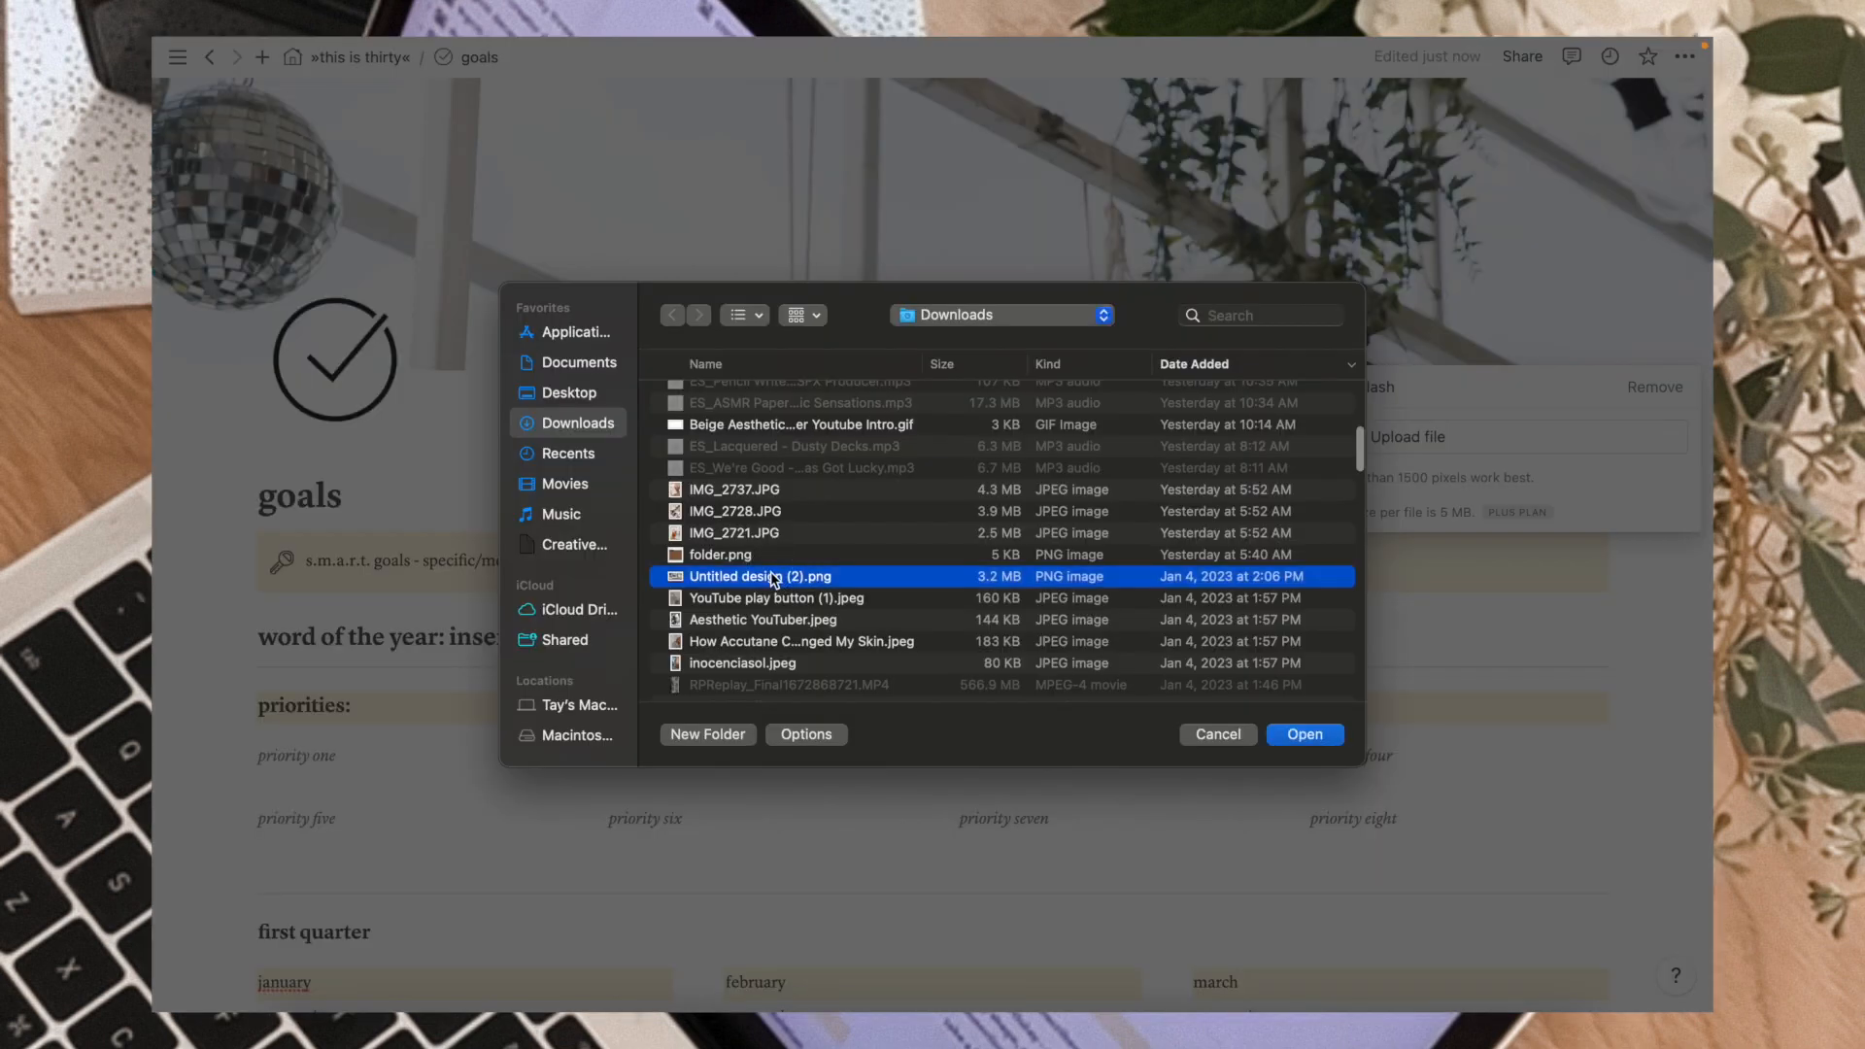
double_click(772, 576)
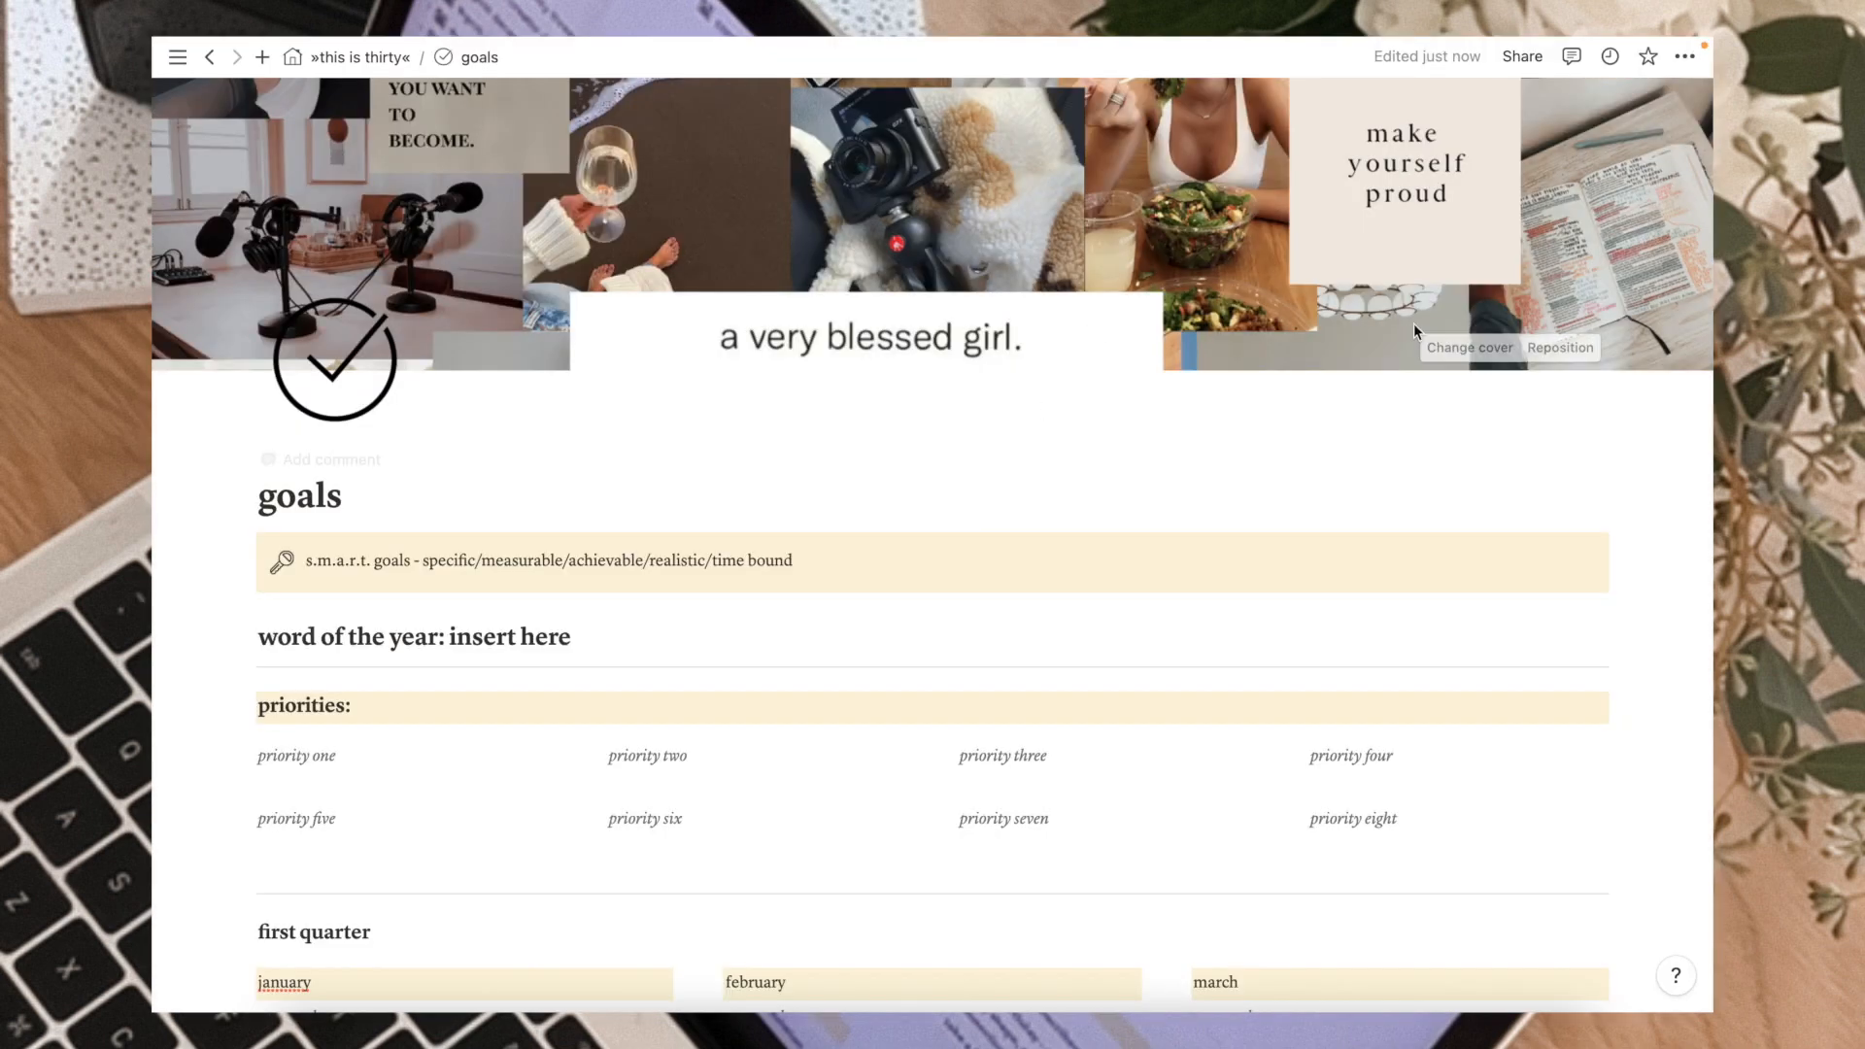
Reposition the cover image to show the lower part of the collage and save the position.
click(1540, 354)
drag(1212, 296, 1410, 187)
click(1494, 347)
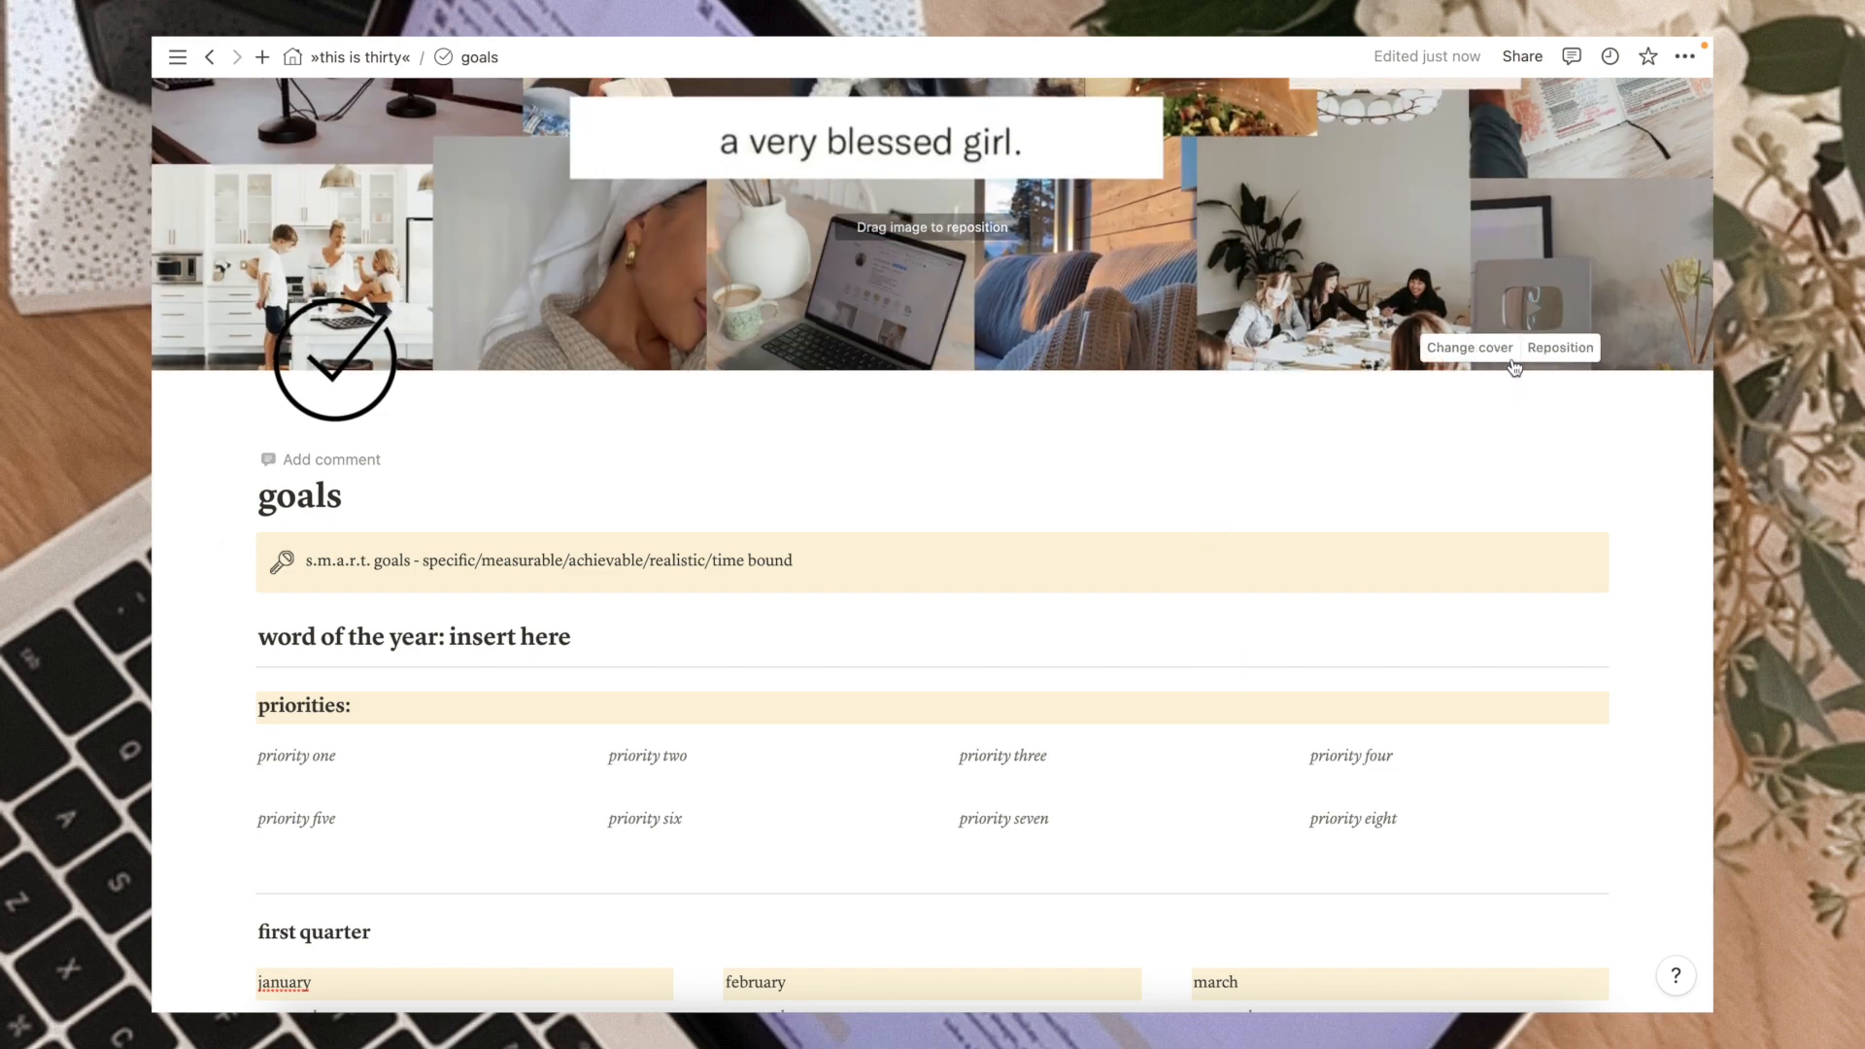
Remove the 'insert here' placeholder from the word of the year heading.
scroll(1079, 469, down, 2)
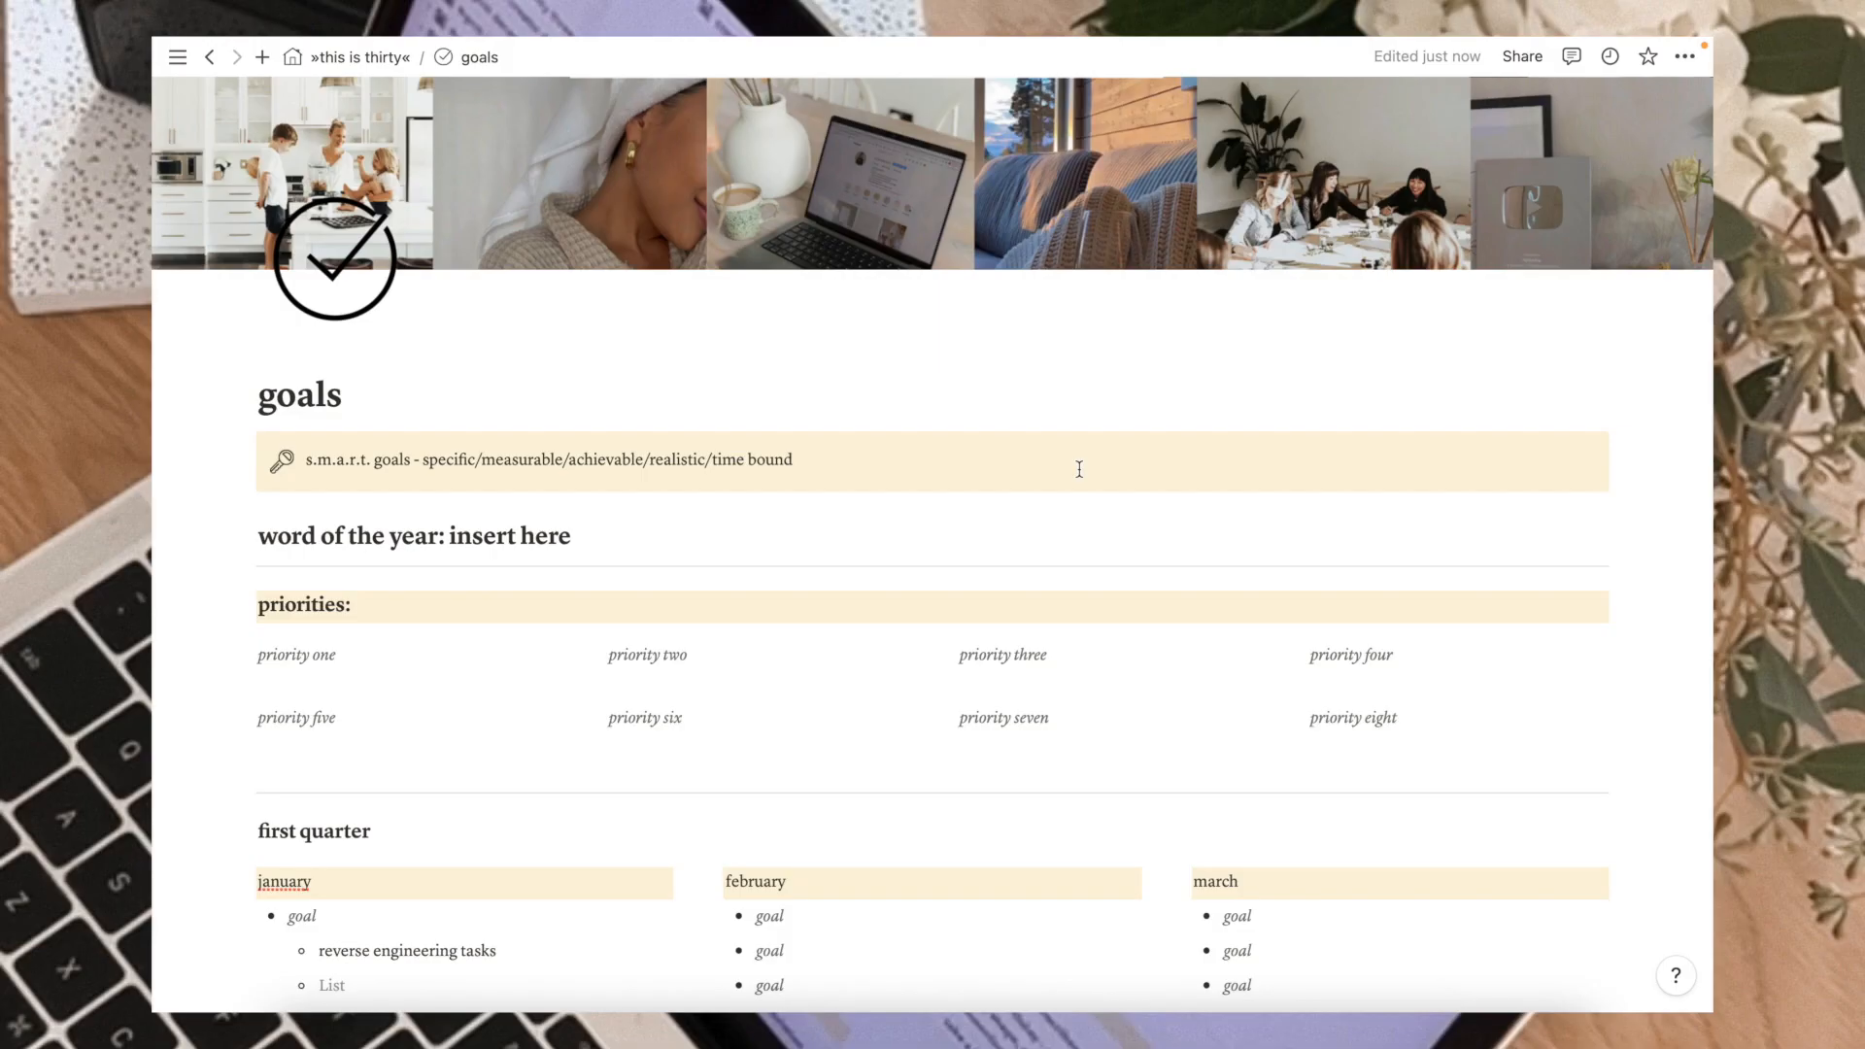
scroll(1080, 470, down, 2)
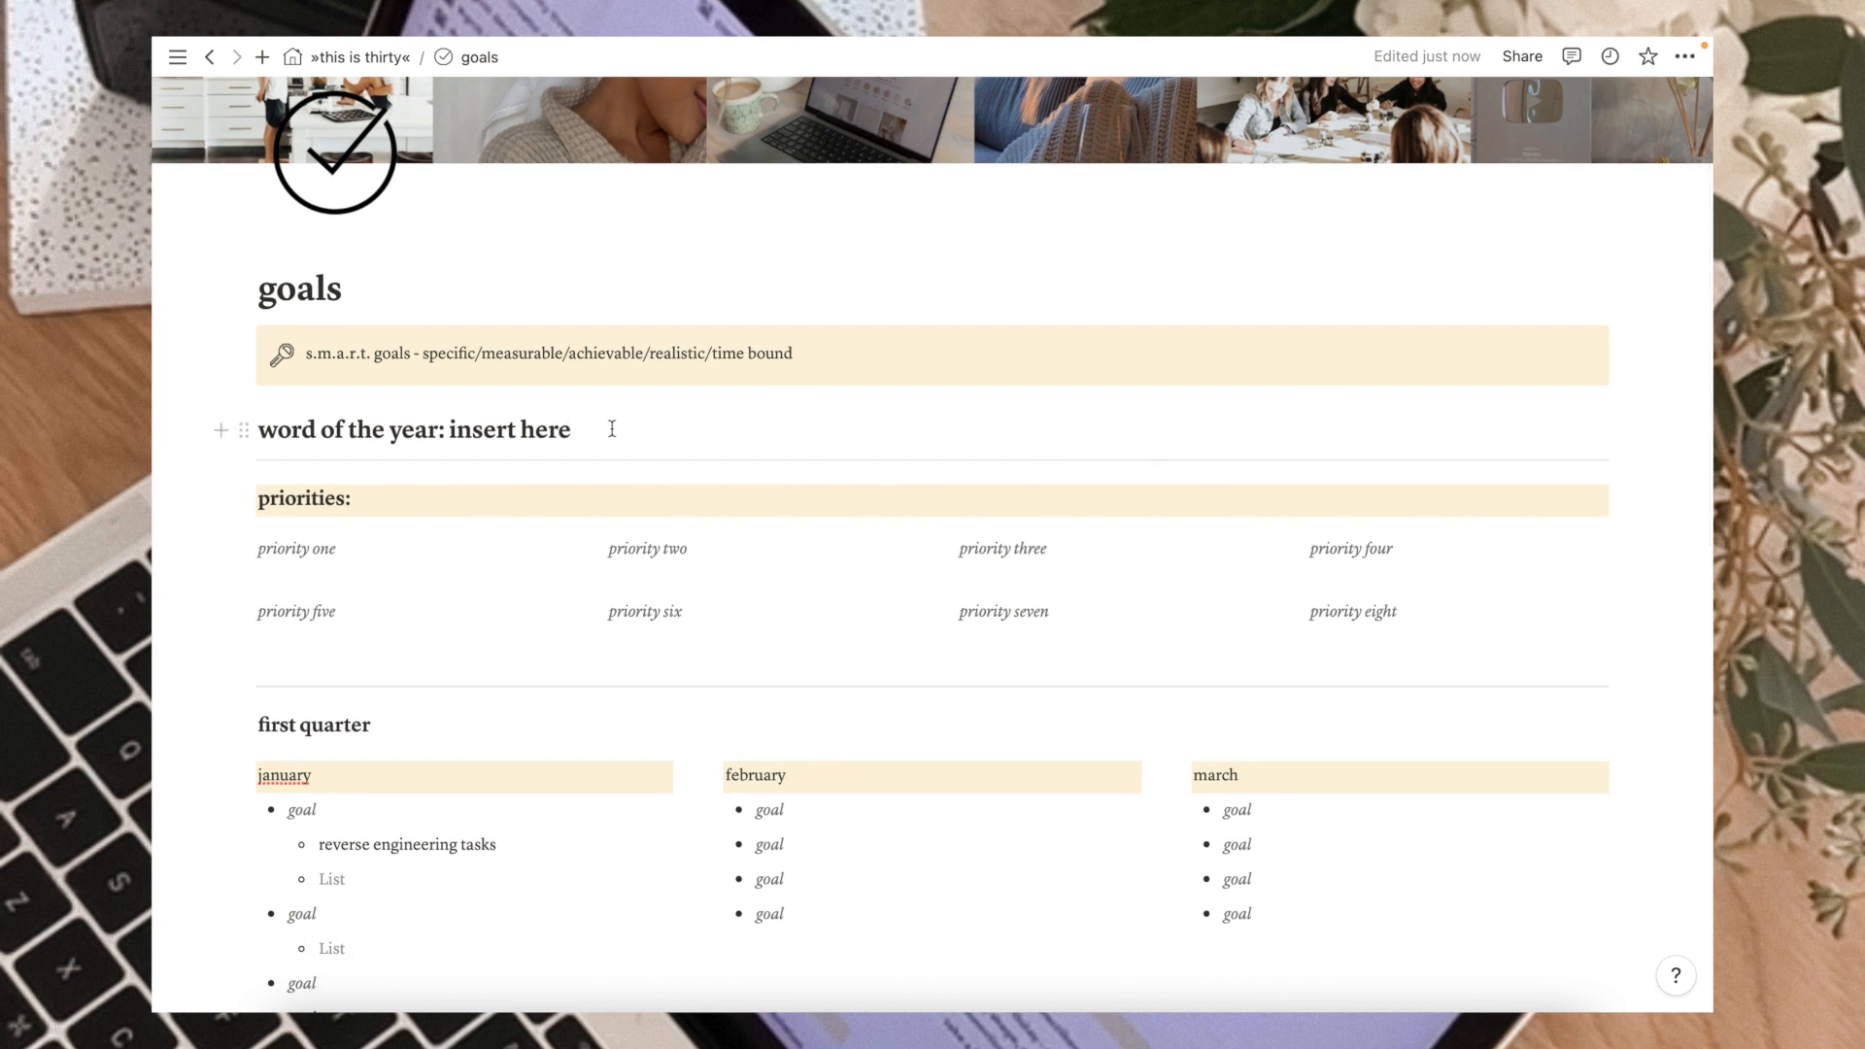
drag(580, 428, 446, 430)
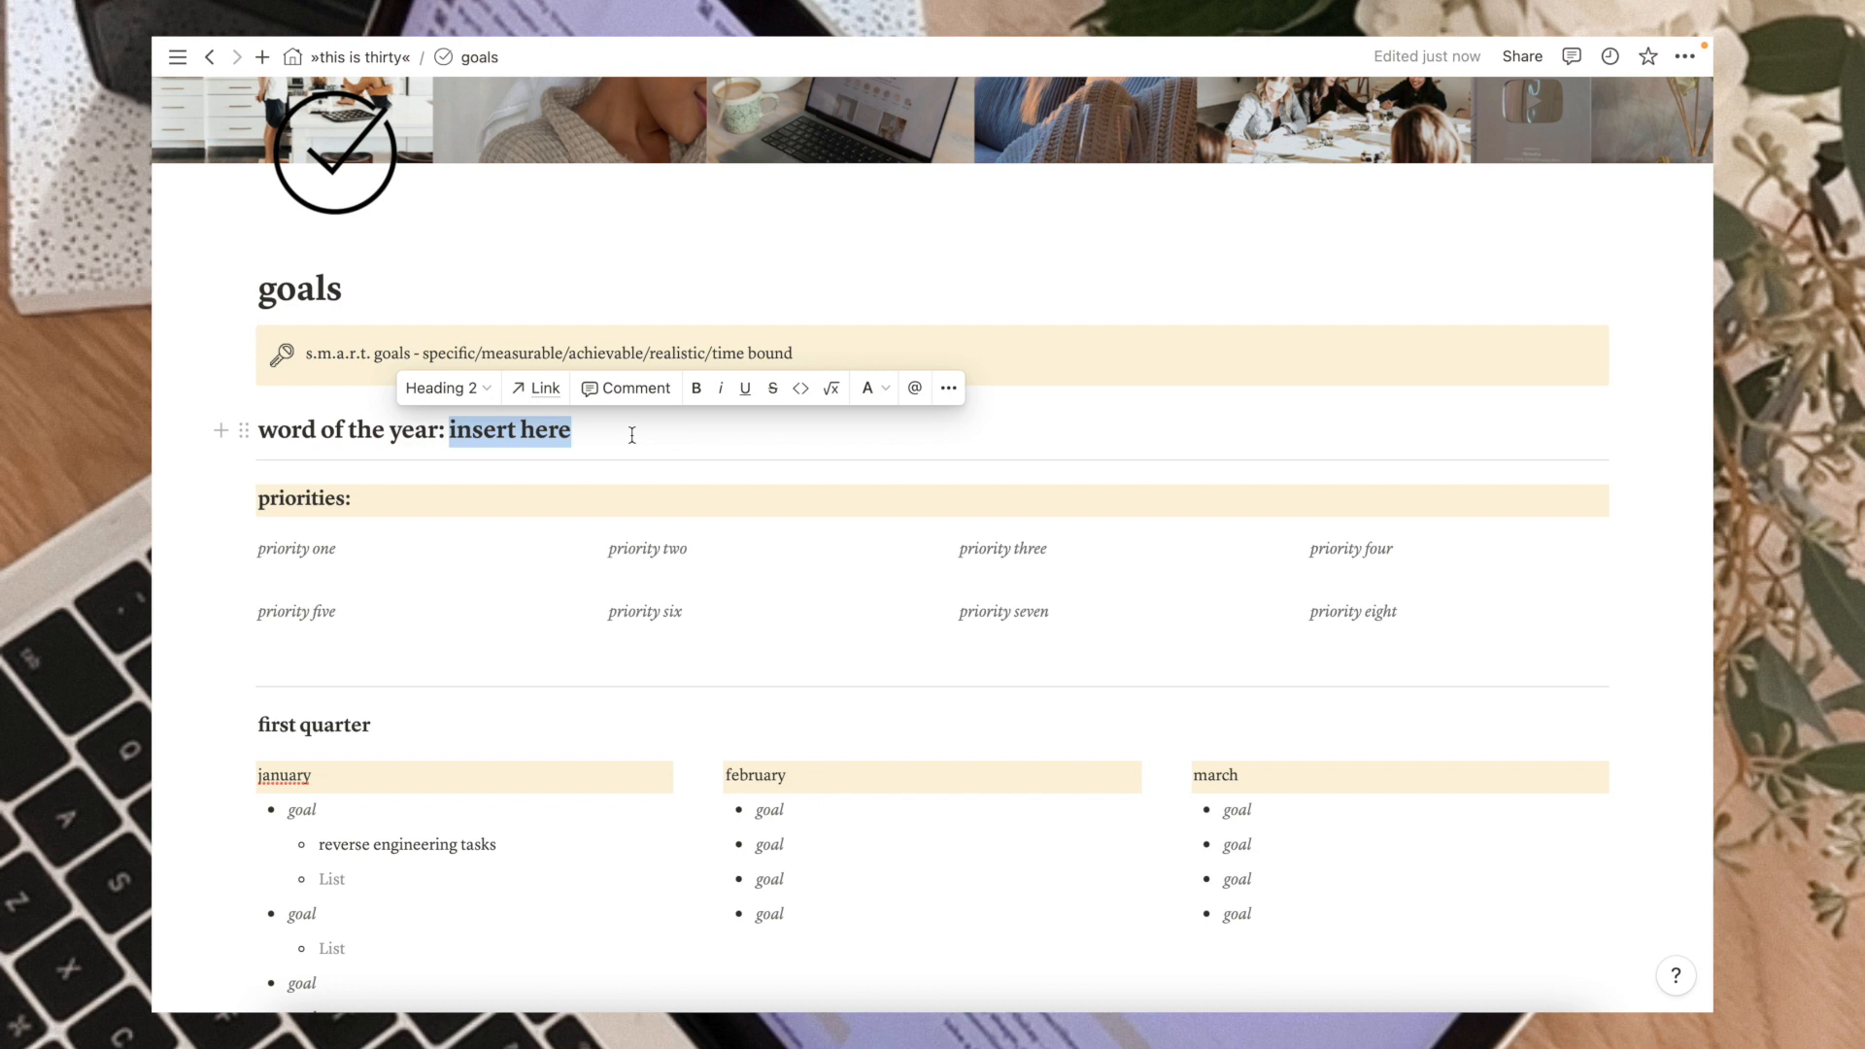
key(BackSpace)
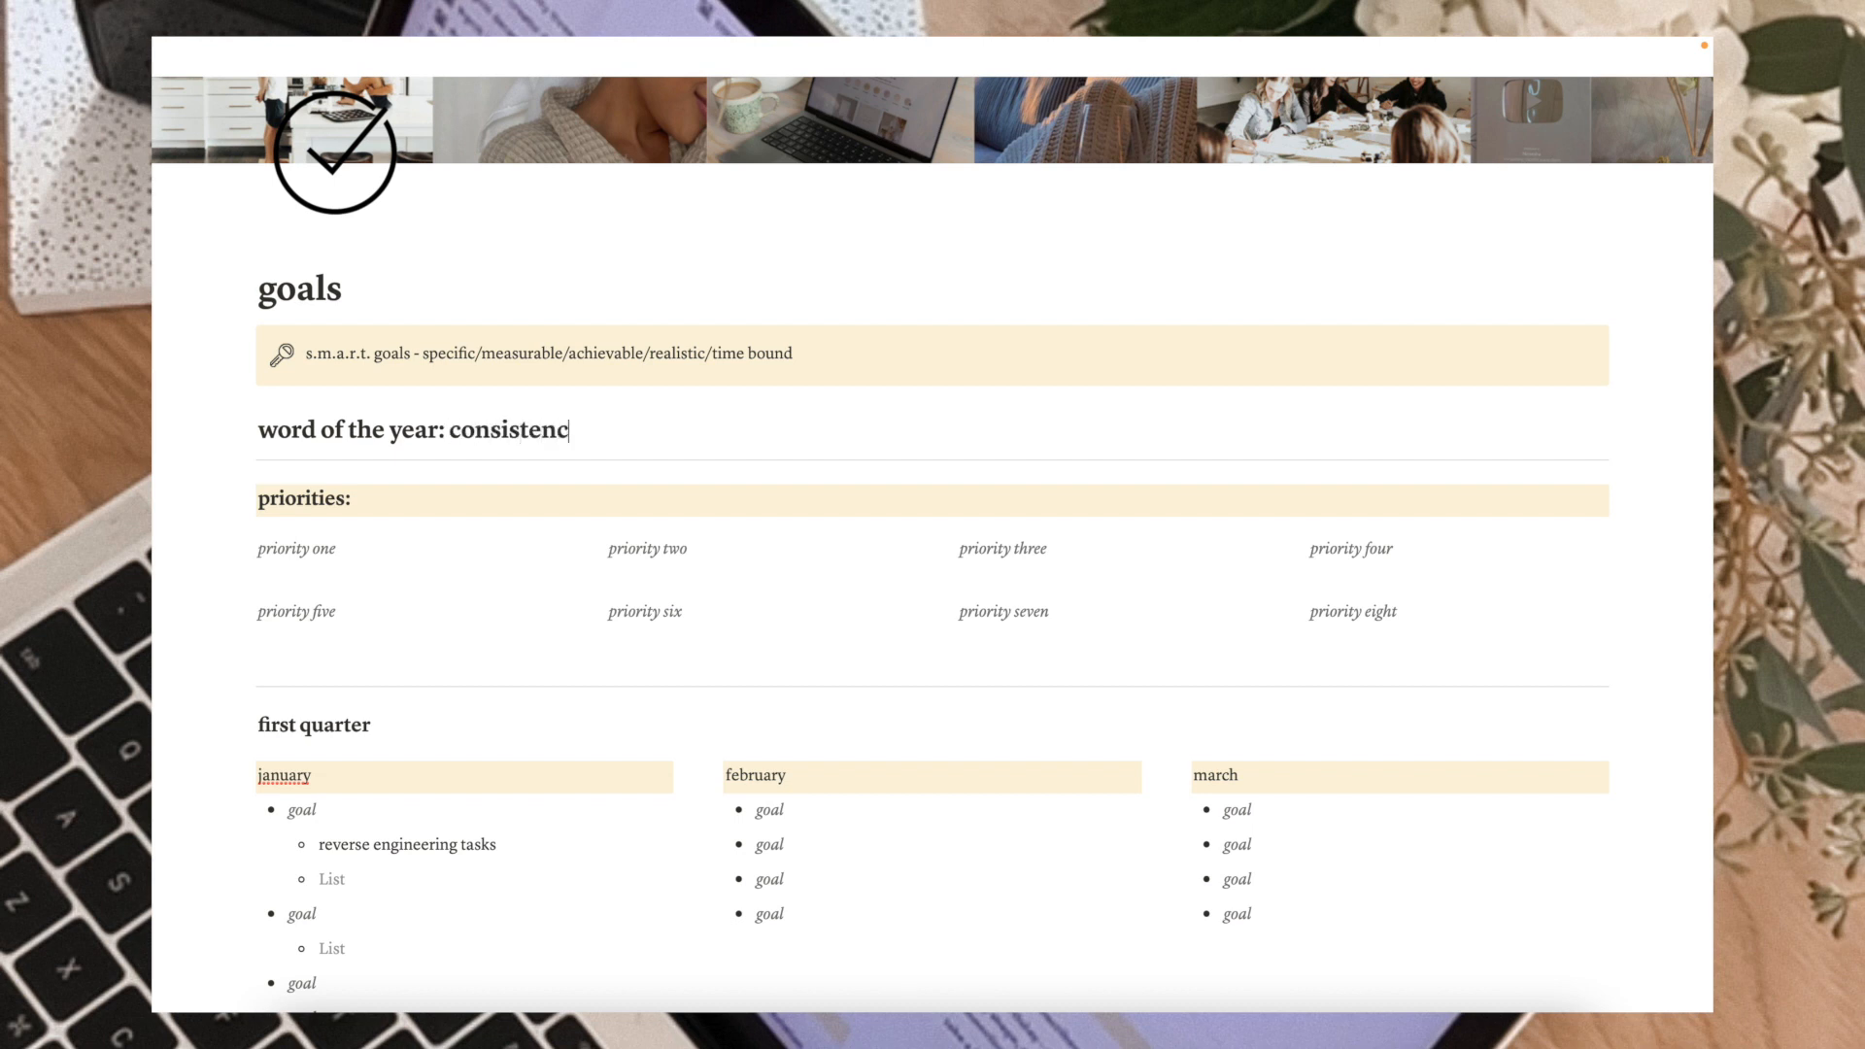
drag(583, 429, 456, 431)
key(BackSpace)
key(BackSpace)
Replace the 'priority one' placeholder with family and toggle its italic formatting.
scroll(427, 429, down, 2)
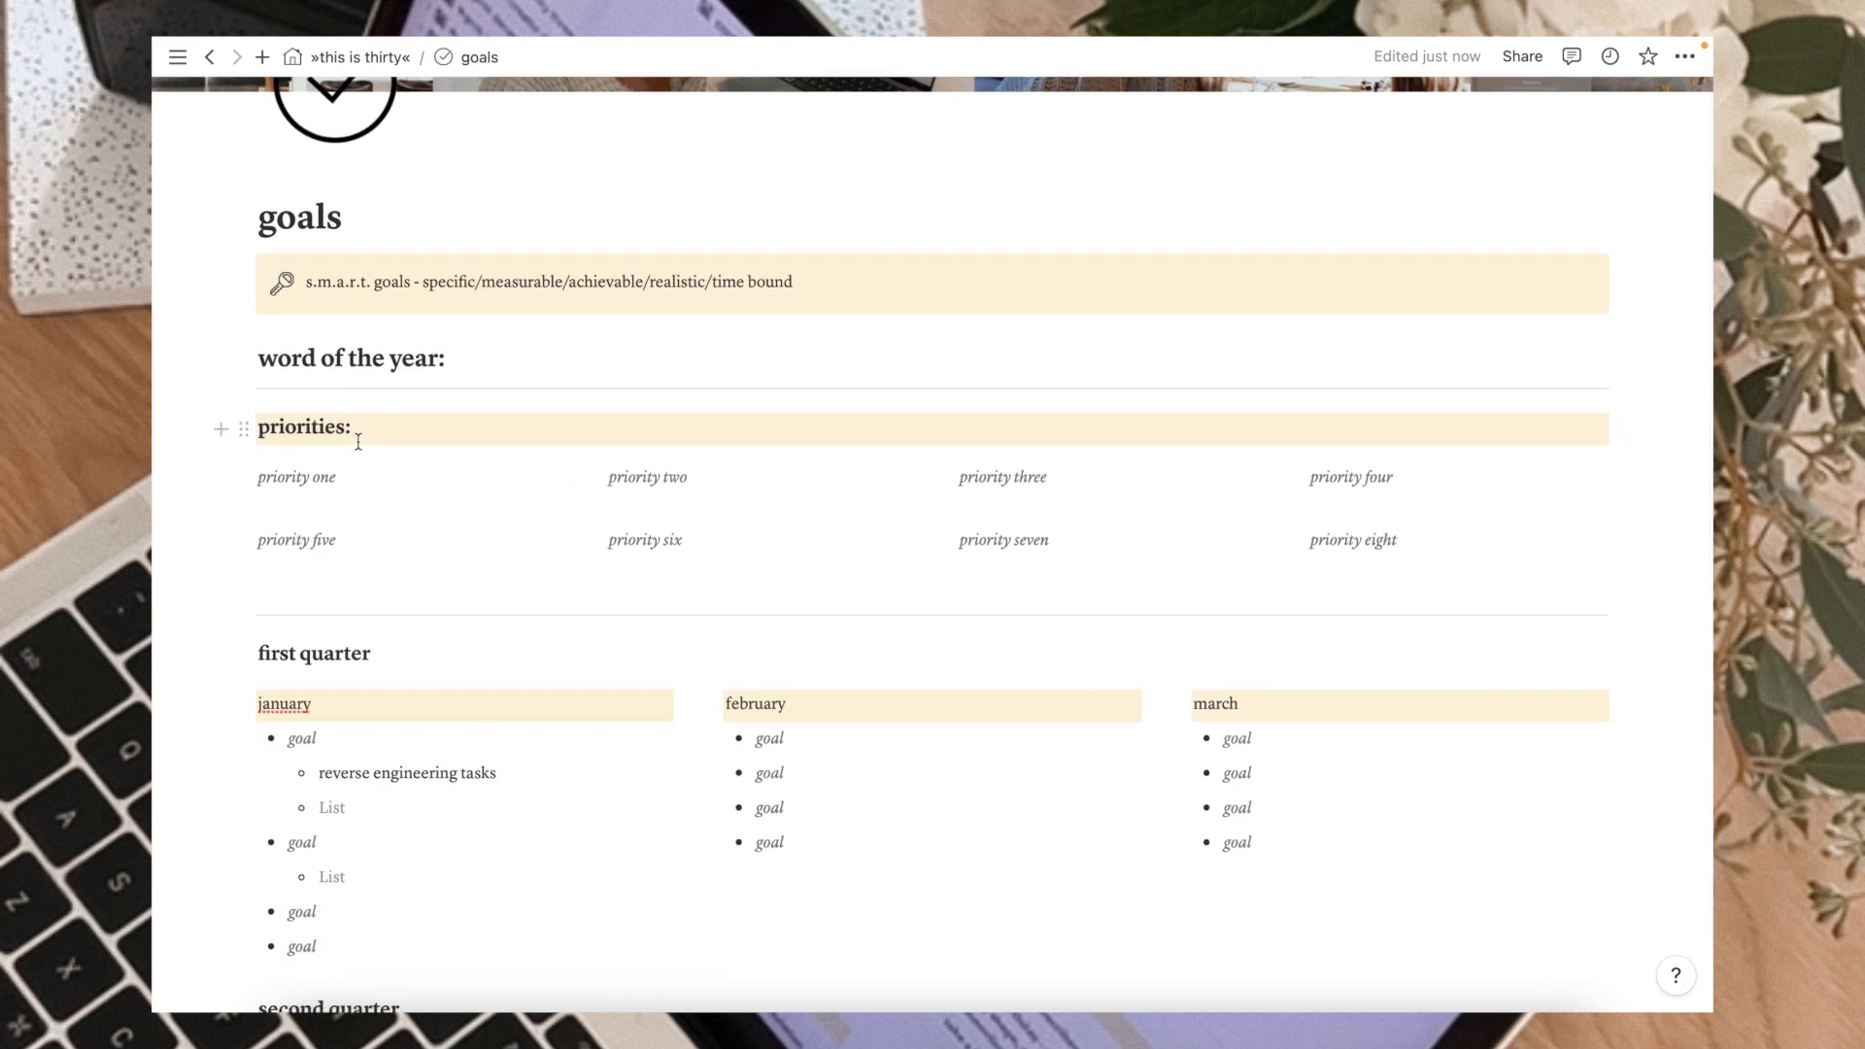
drag(340, 477, 251, 477)
text(family)
double_click(295, 474)
click(493, 439)
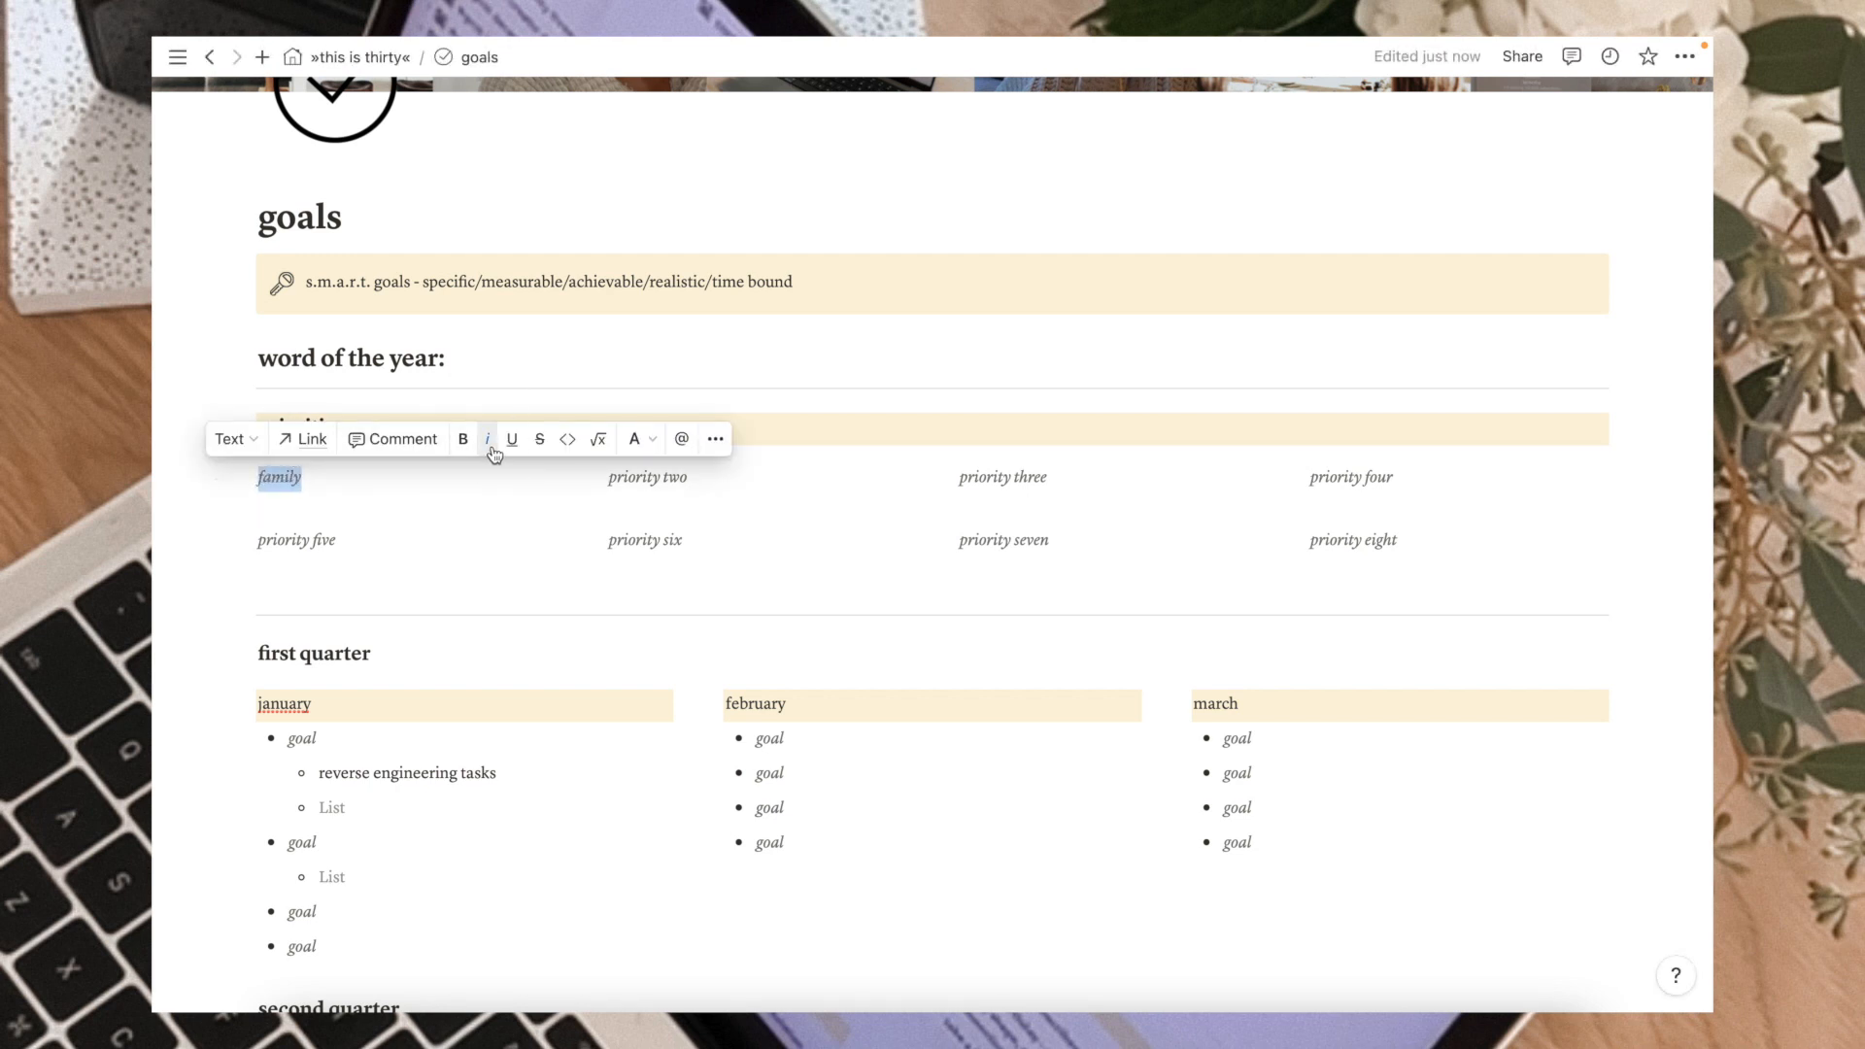
click(407, 492)
Replace the 'priority two' placeholder with fitness and toggle its italic formatting.
drag(694, 483, 610, 488)
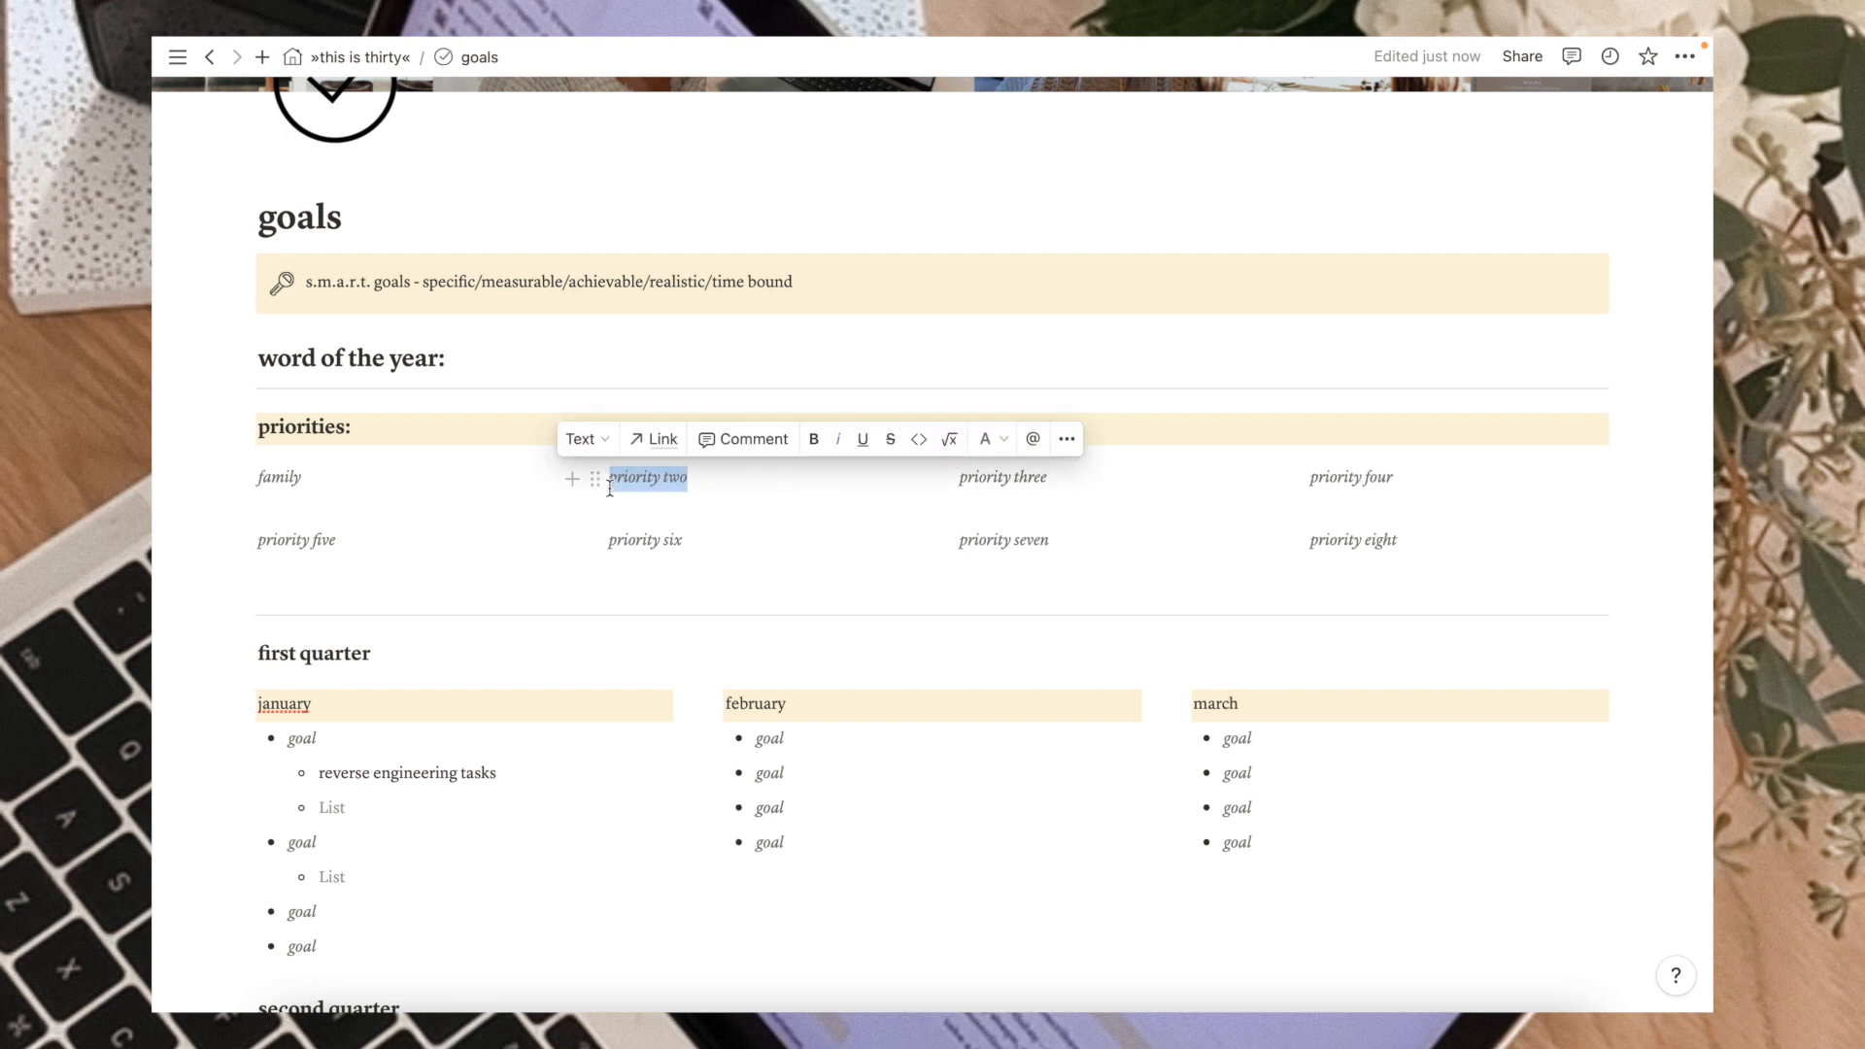
text(fitness)
double_click(629, 477)
click(841, 442)
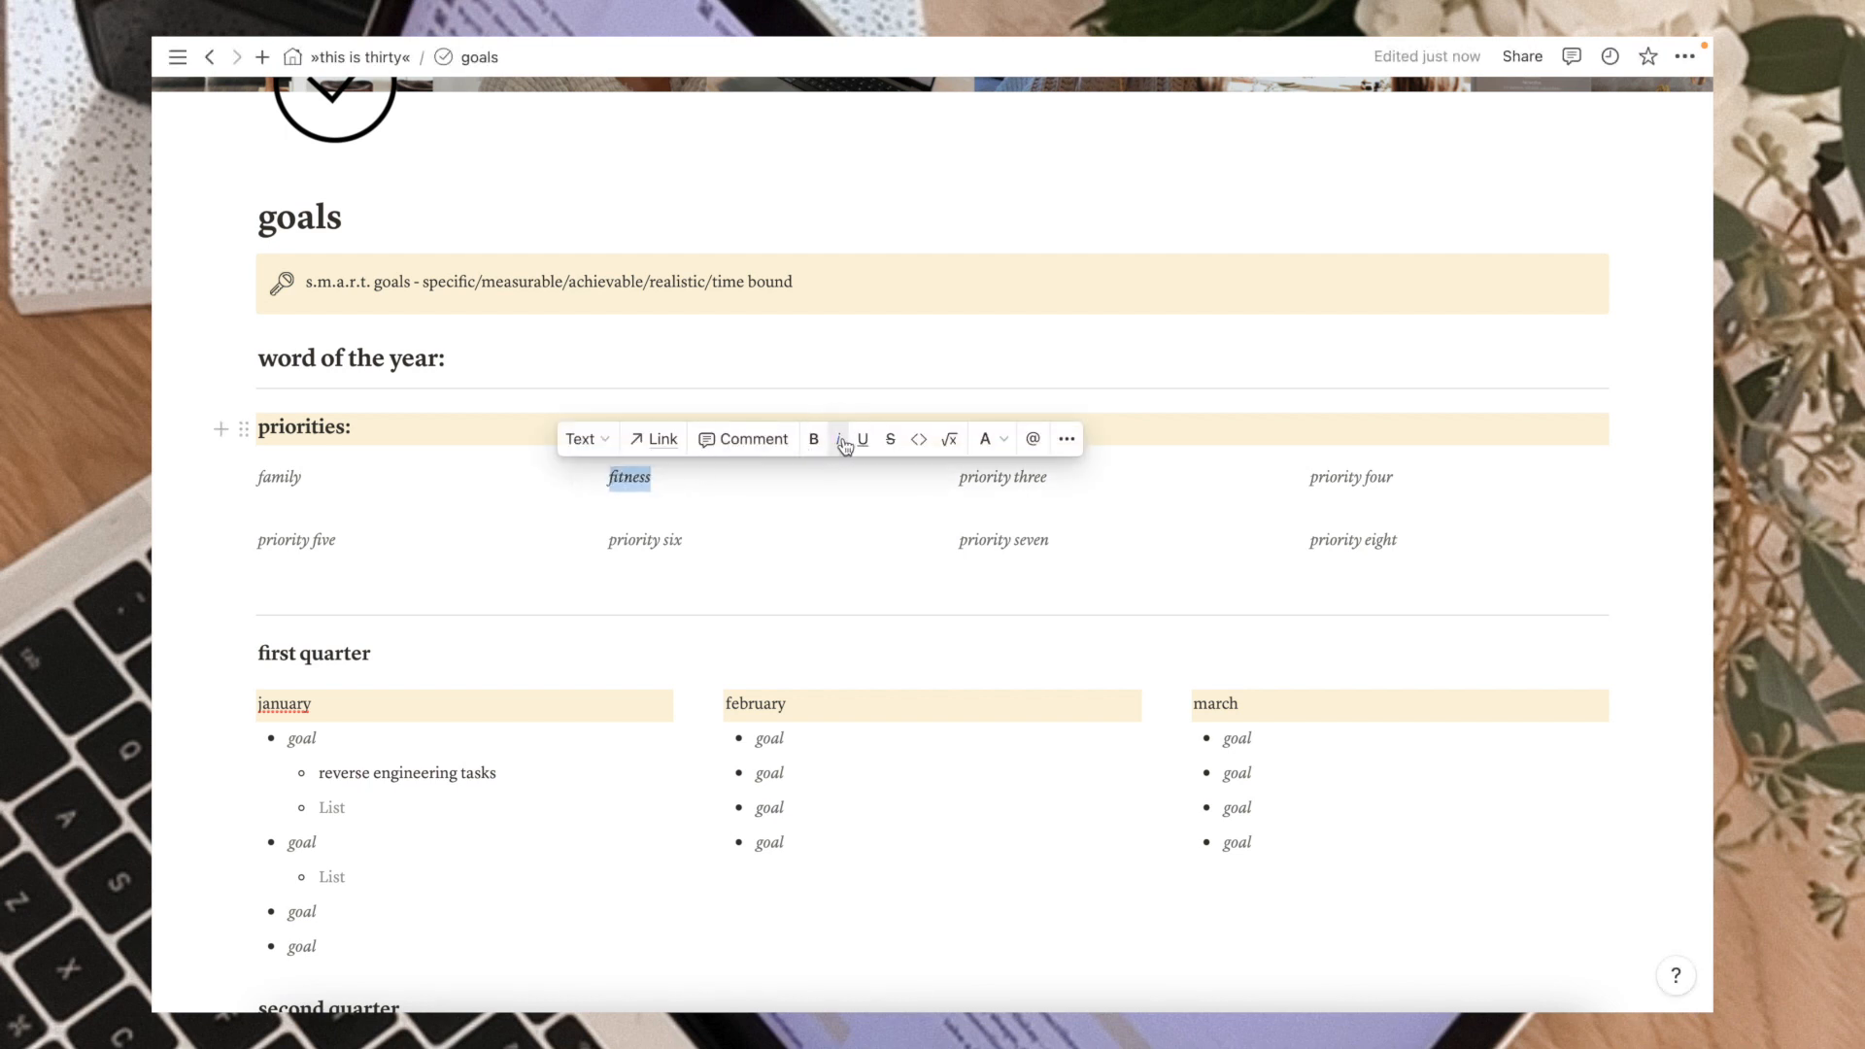
Replace the 'priority three' and 'priority four' placeholders with health + wellness and content creating.
click(987, 439)
click(969, 474)
drag(1049, 478, 955, 480)
key(BackSpace)
text(health + wellness)
key(shift+Home)
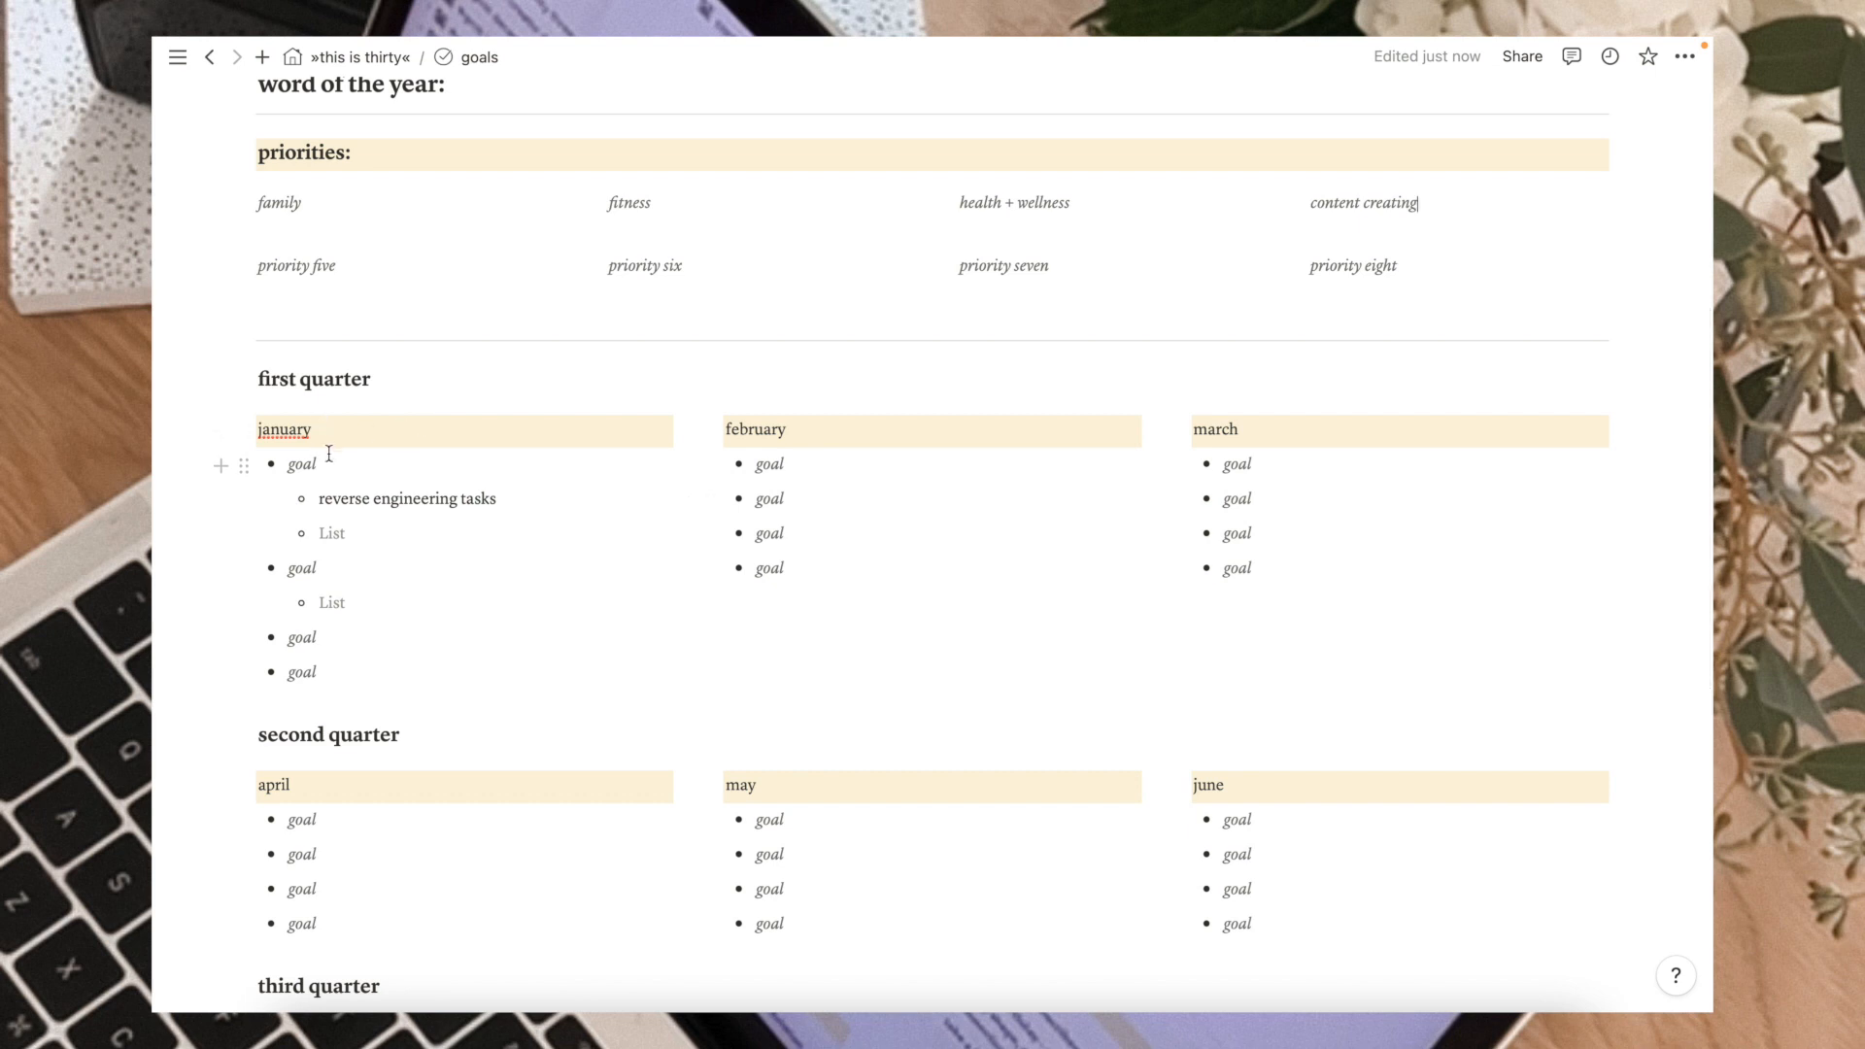
Convert the first January goal block into a toggle list.
click(242, 467)
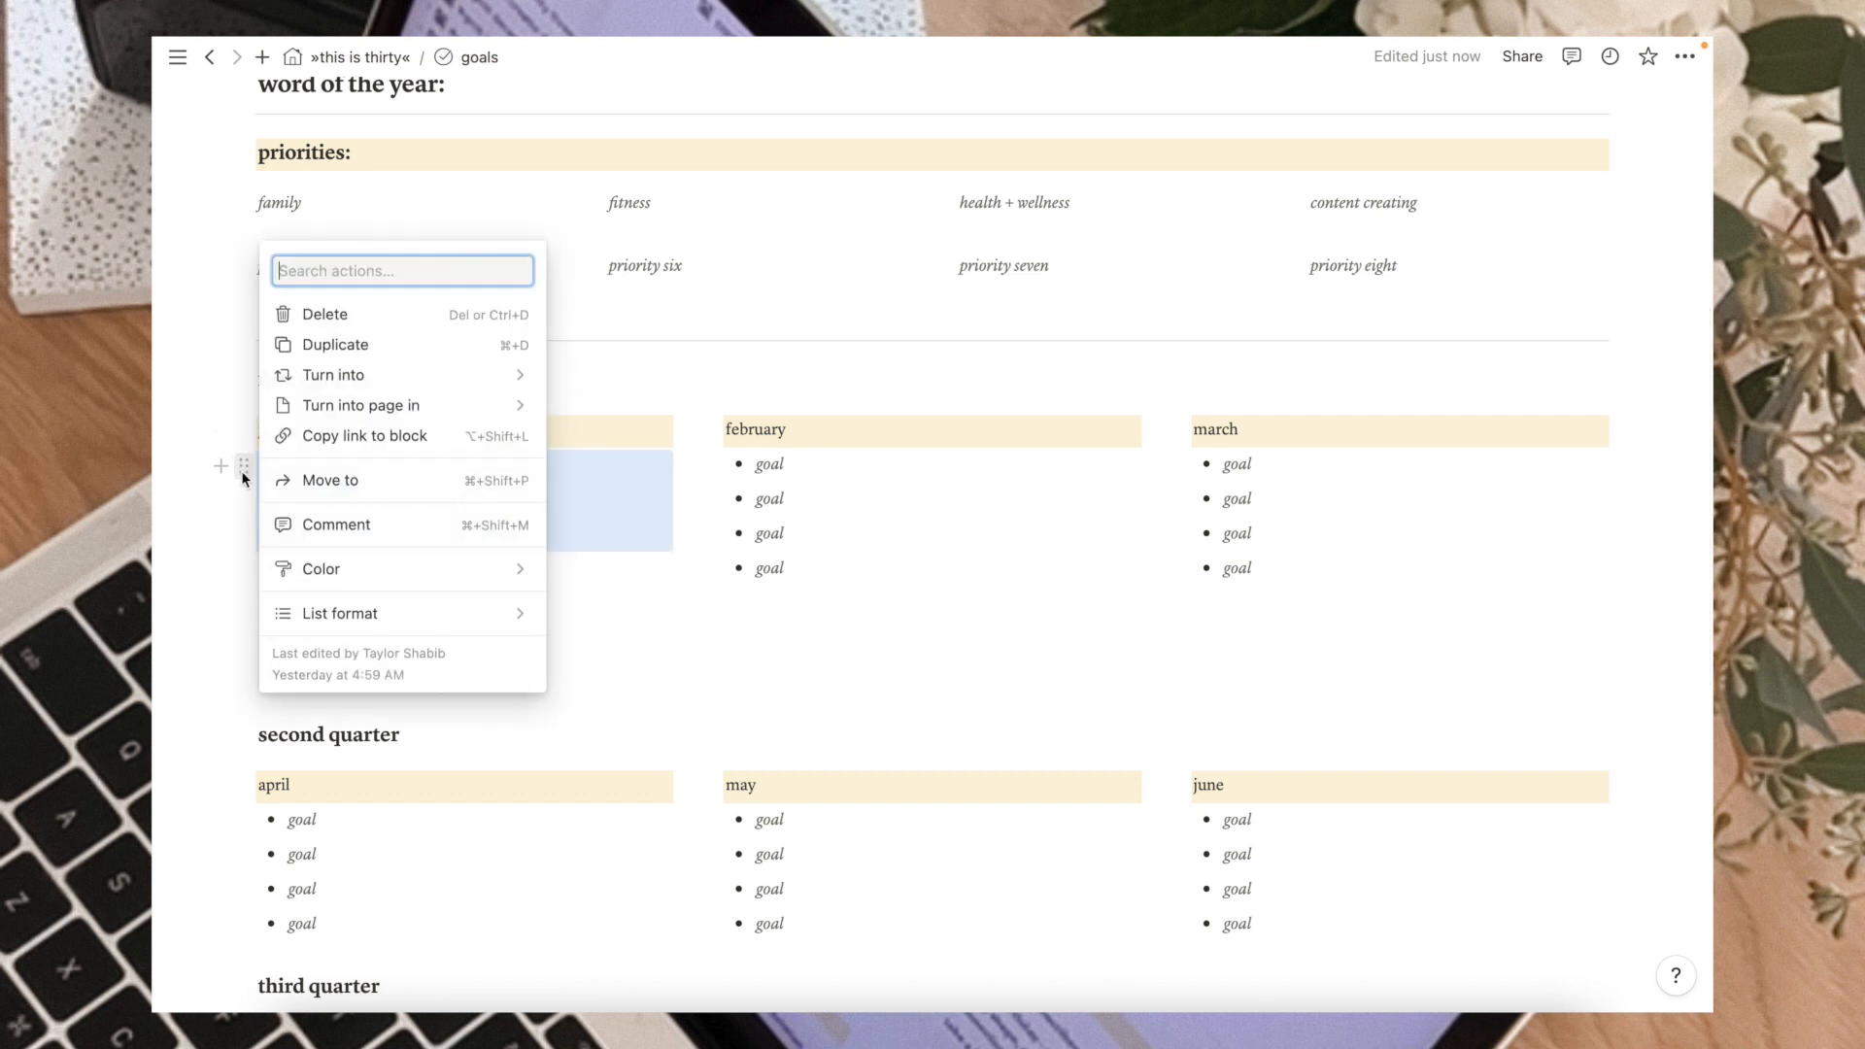
mouse_move(420, 382)
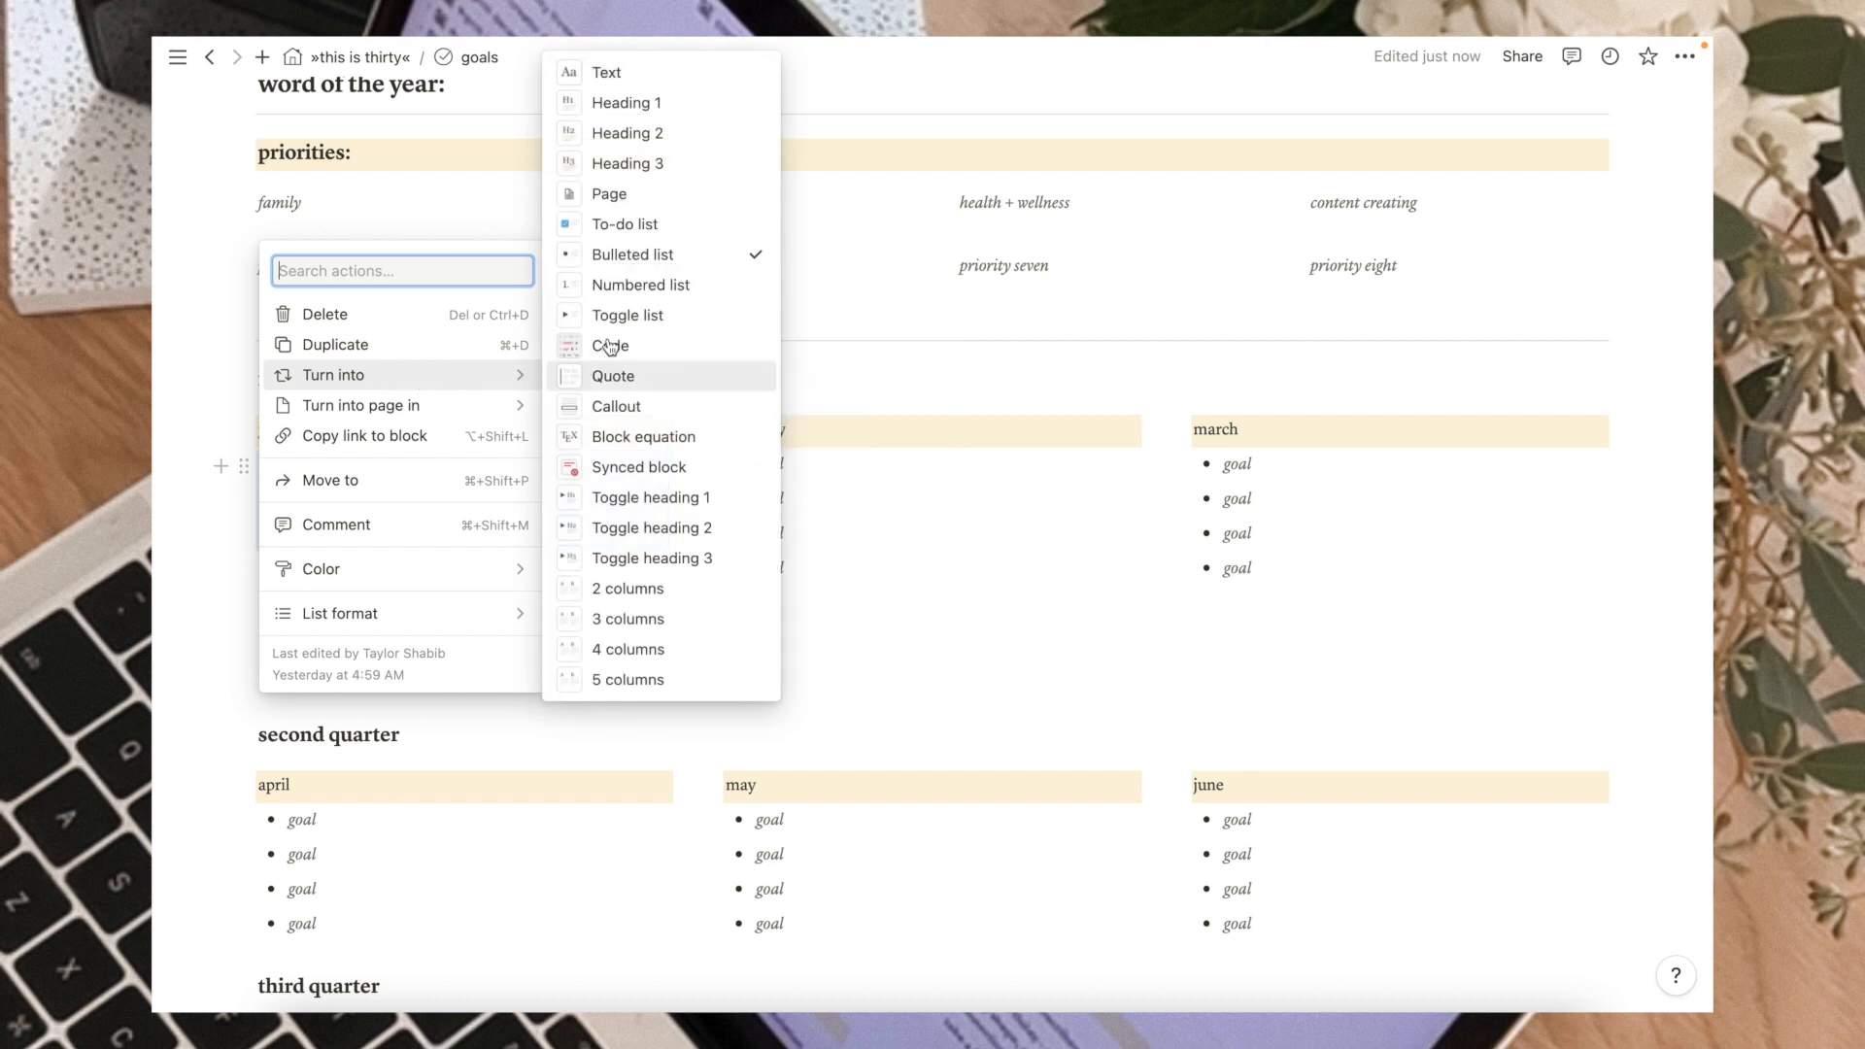
click(627, 317)
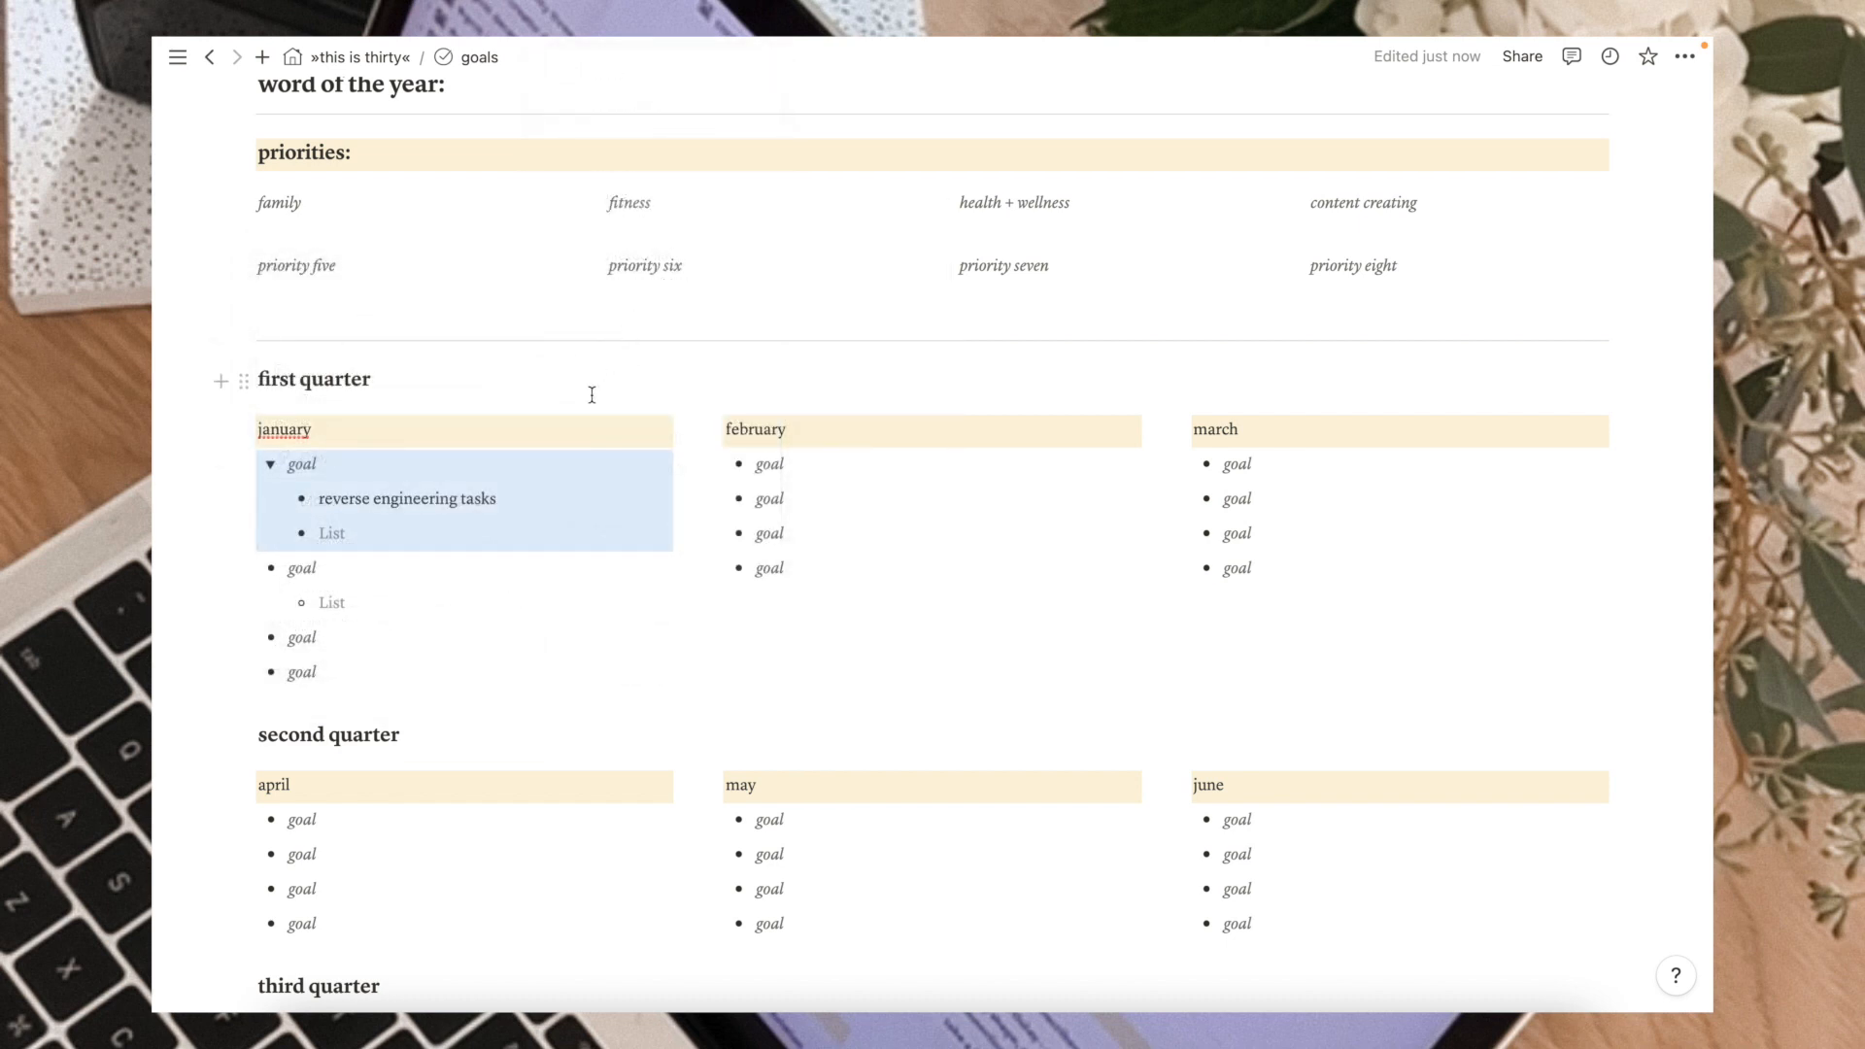
Convert the first January goal block into a numbered list.
click(243, 465)
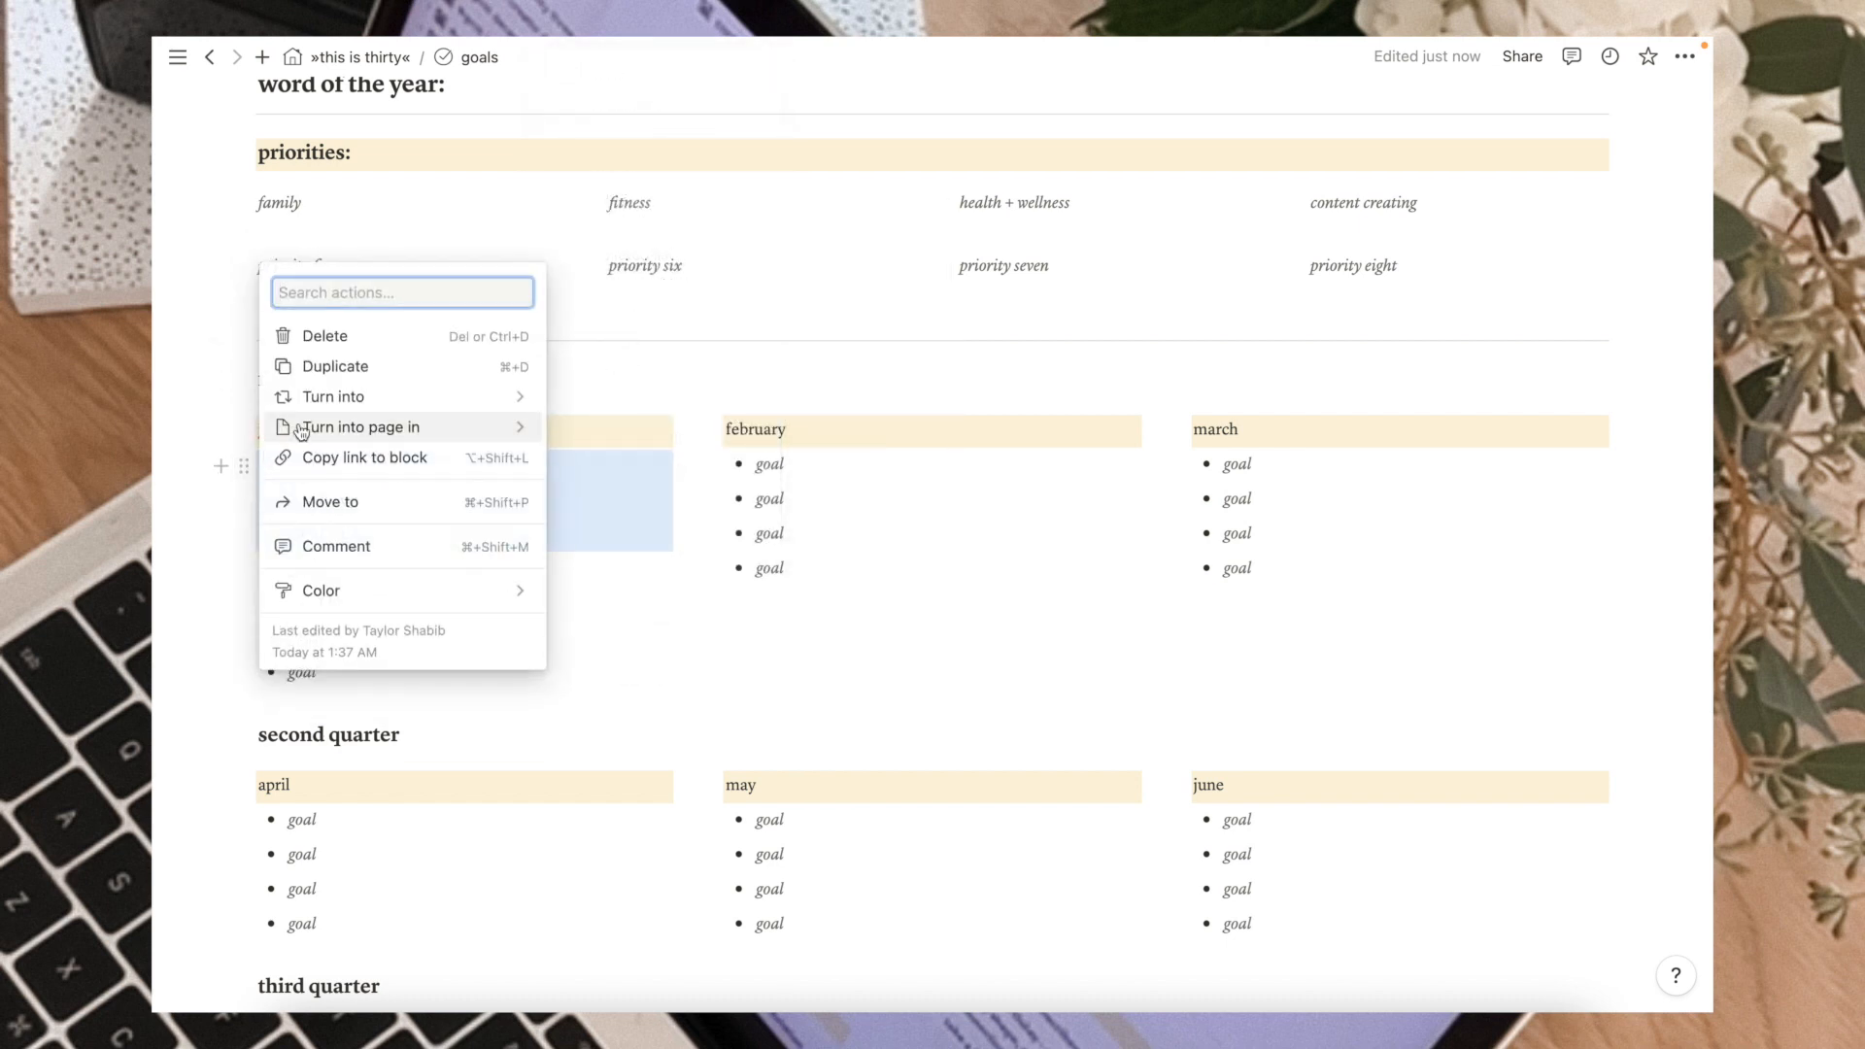
mouse_move(408, 396)
click(636, 307)
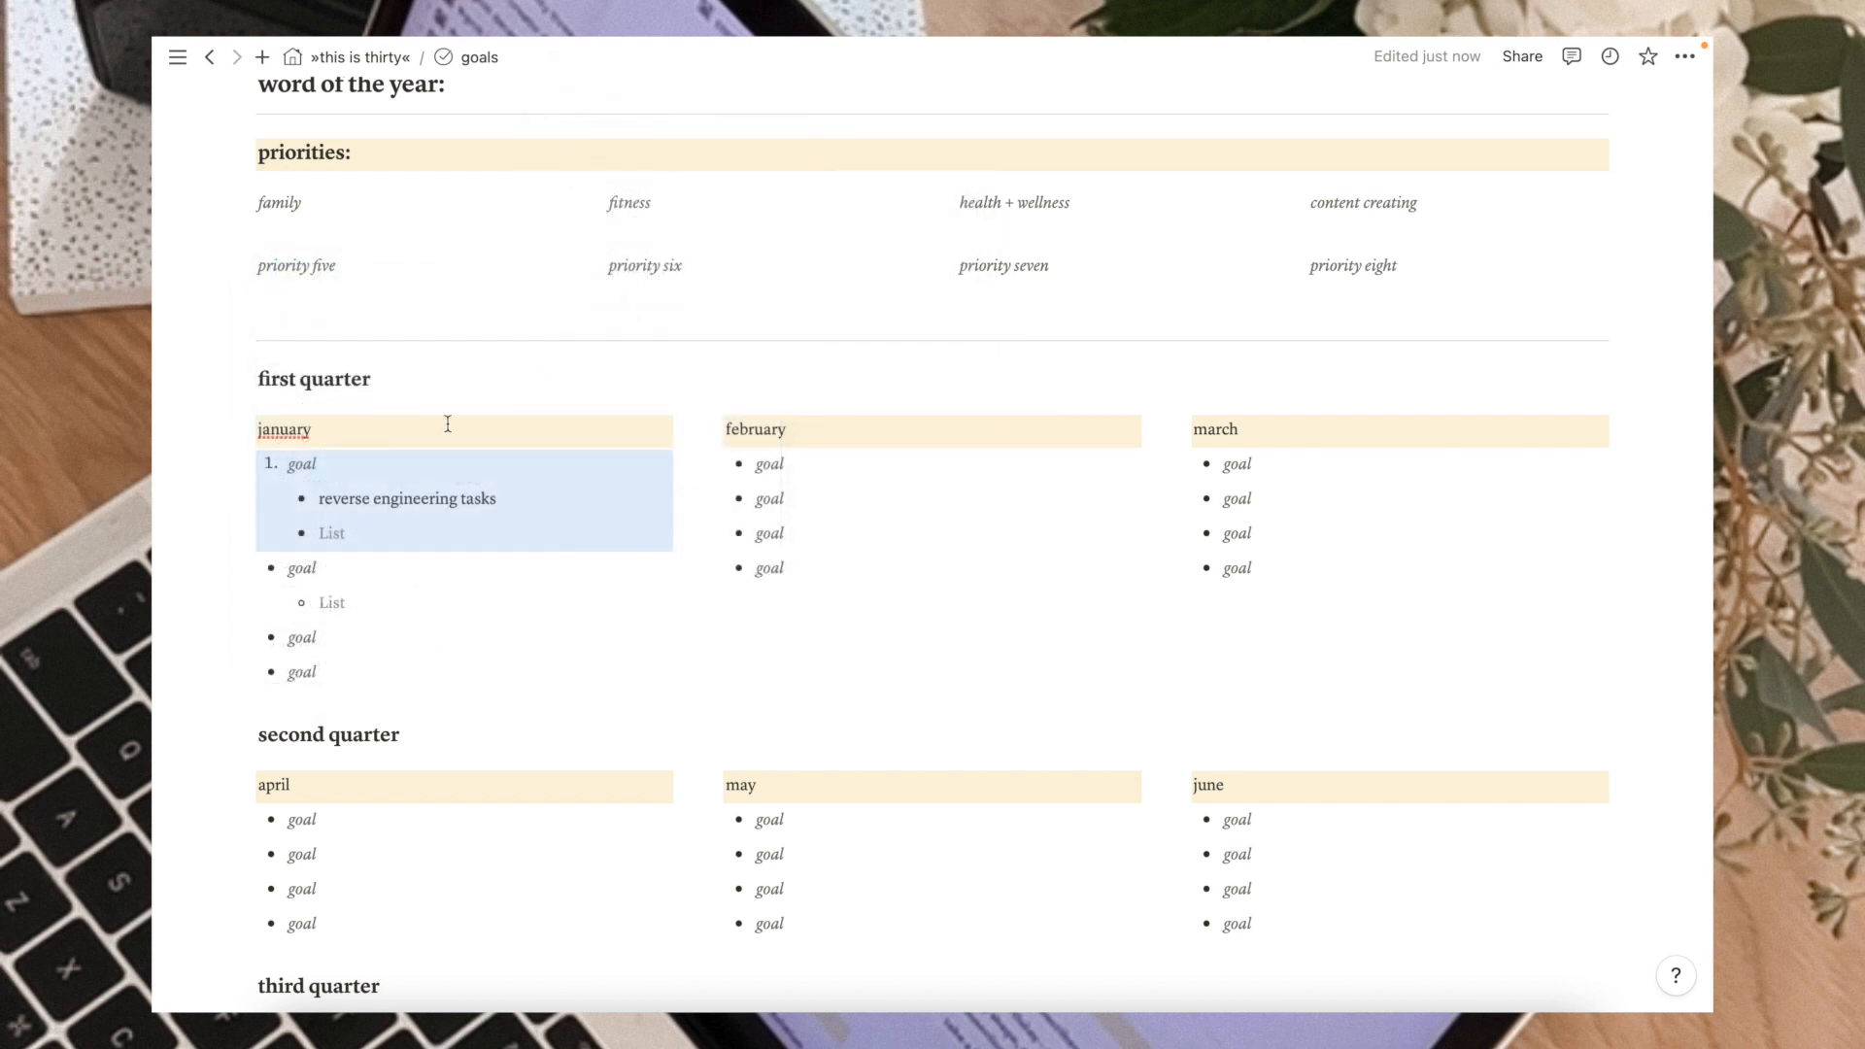
Convert the first January goal and its two nested sub-items into to-do items.
click(246, 467)
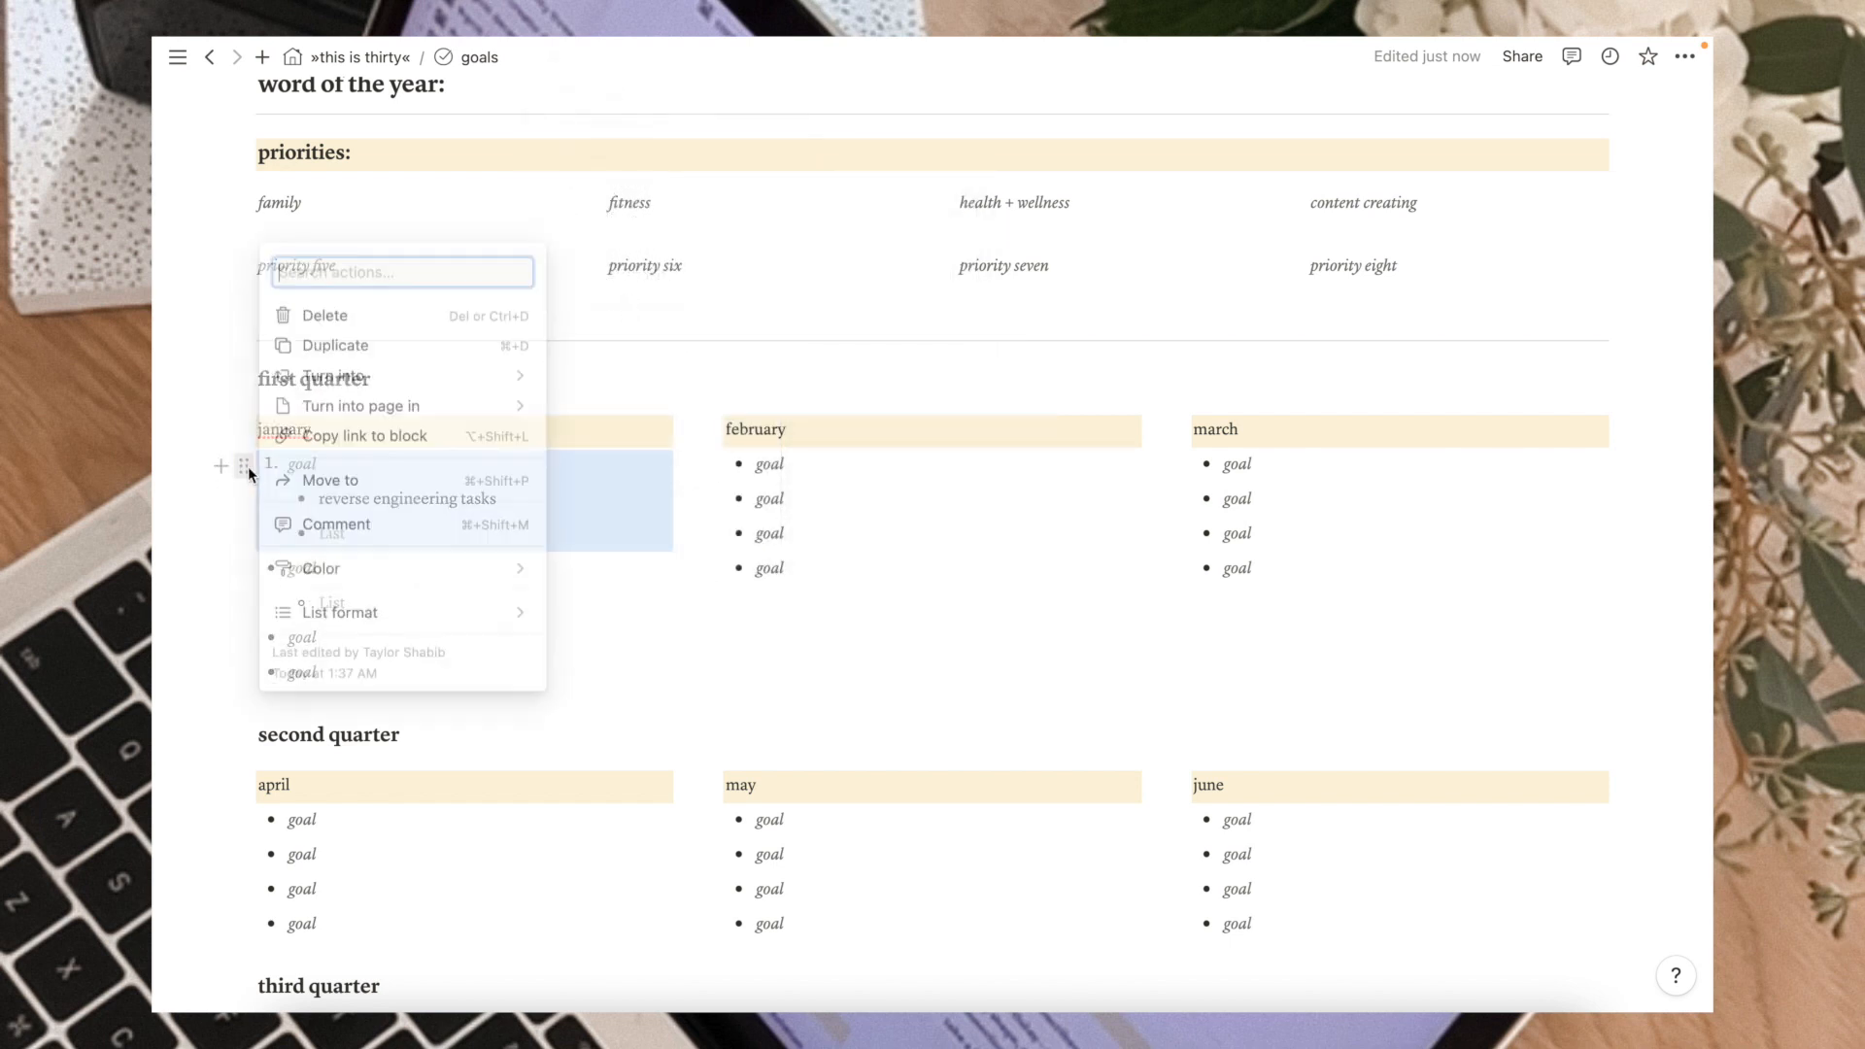
mouse_move(449, 379)
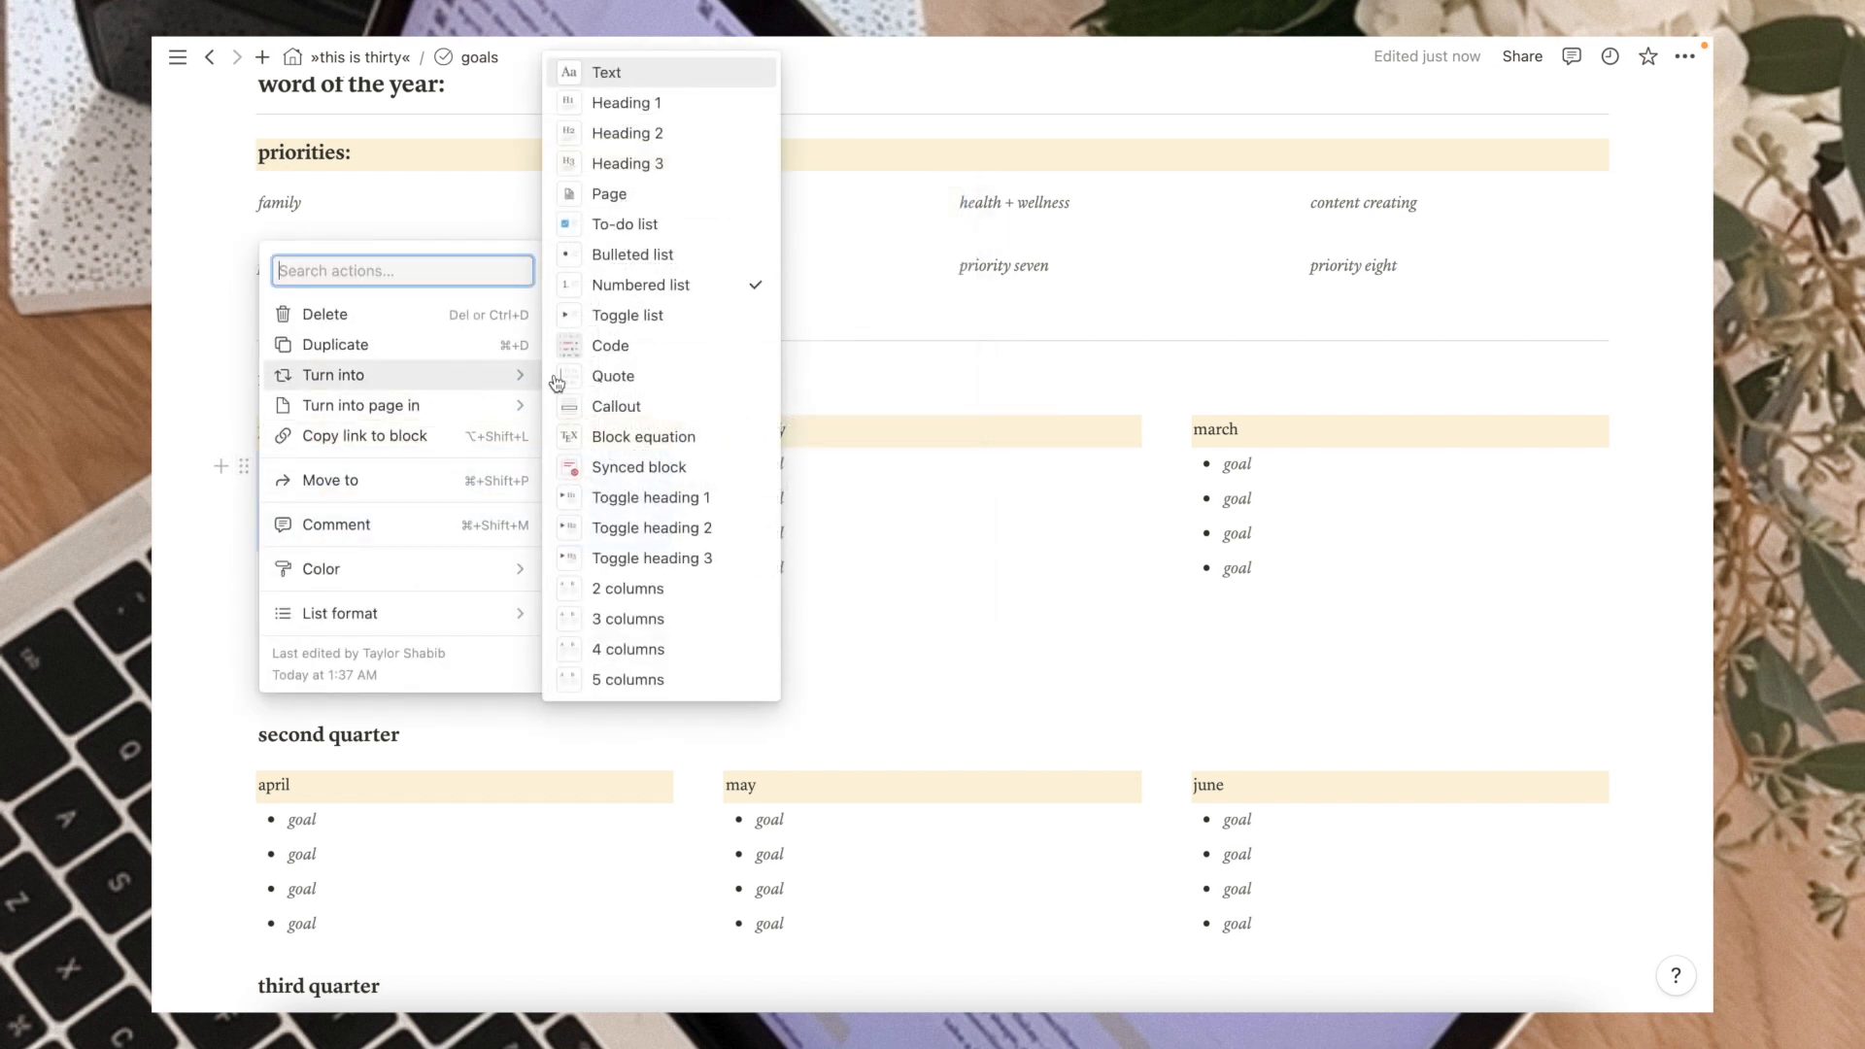
click(672, 226)
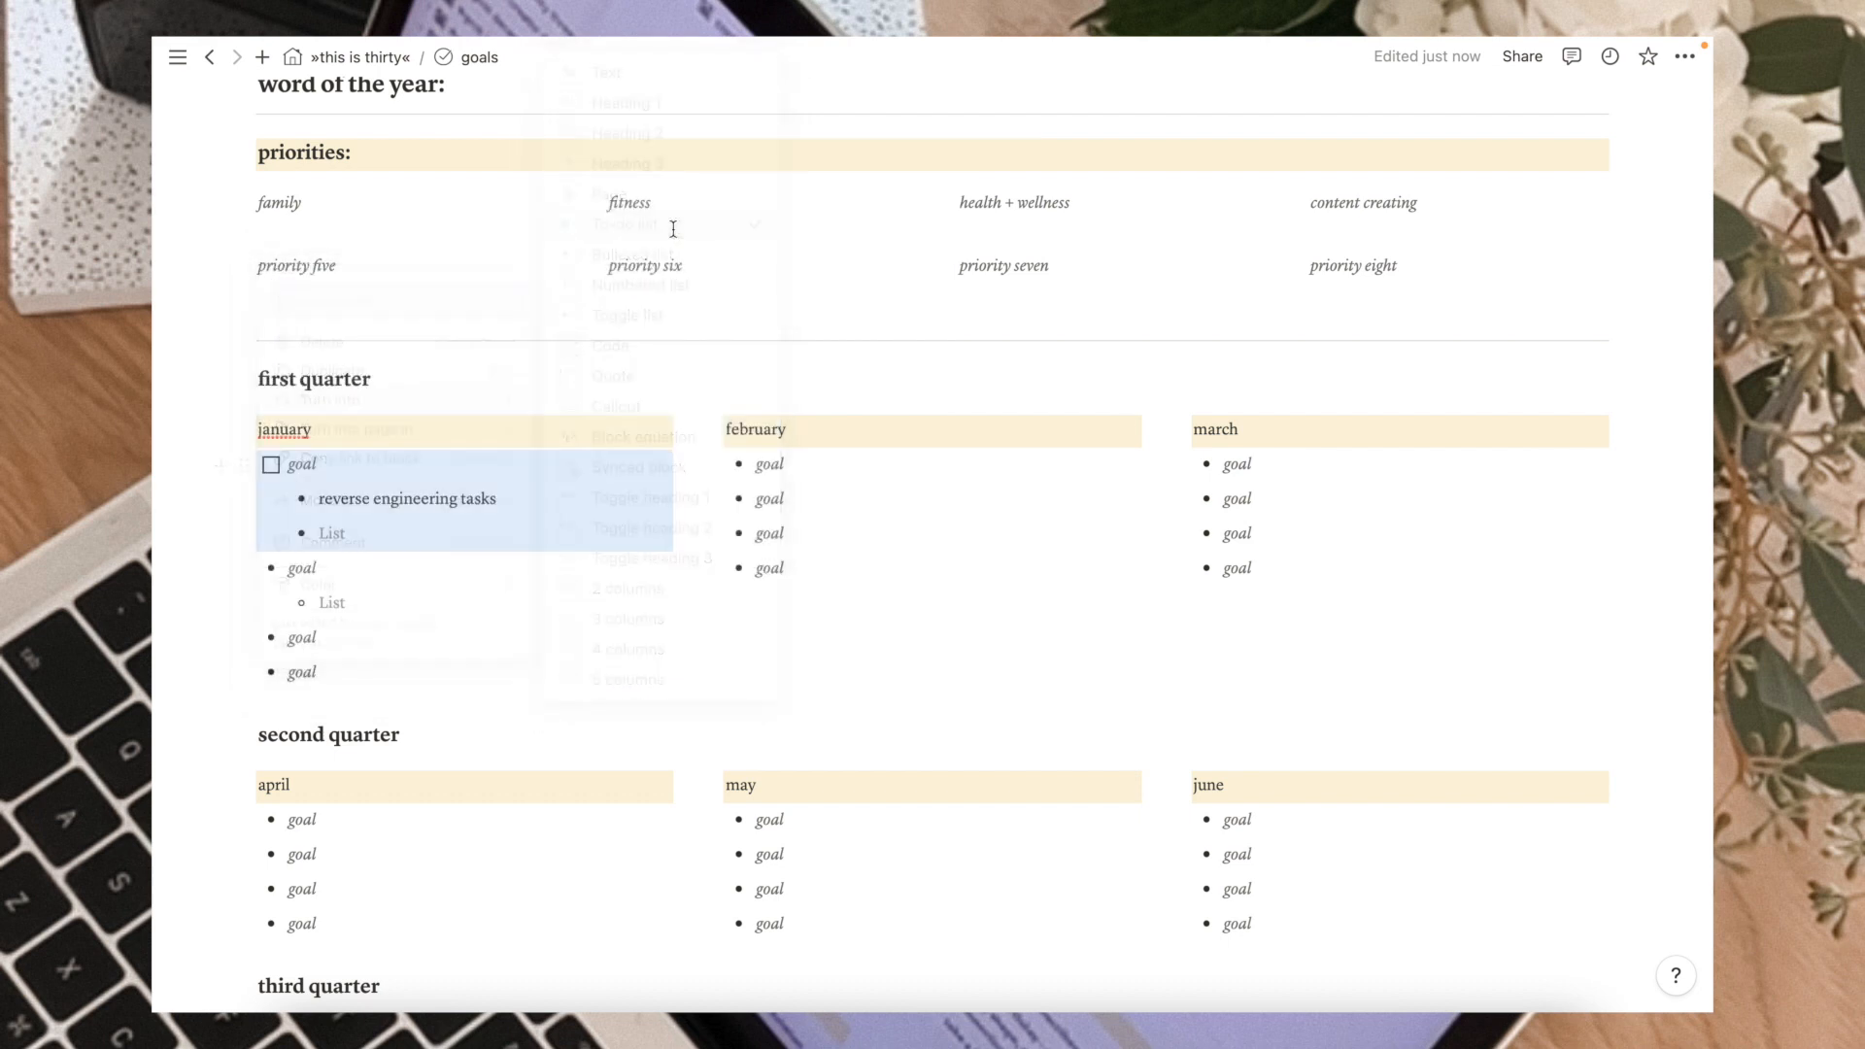
click(276, 501)
mouse_move(499, 412)
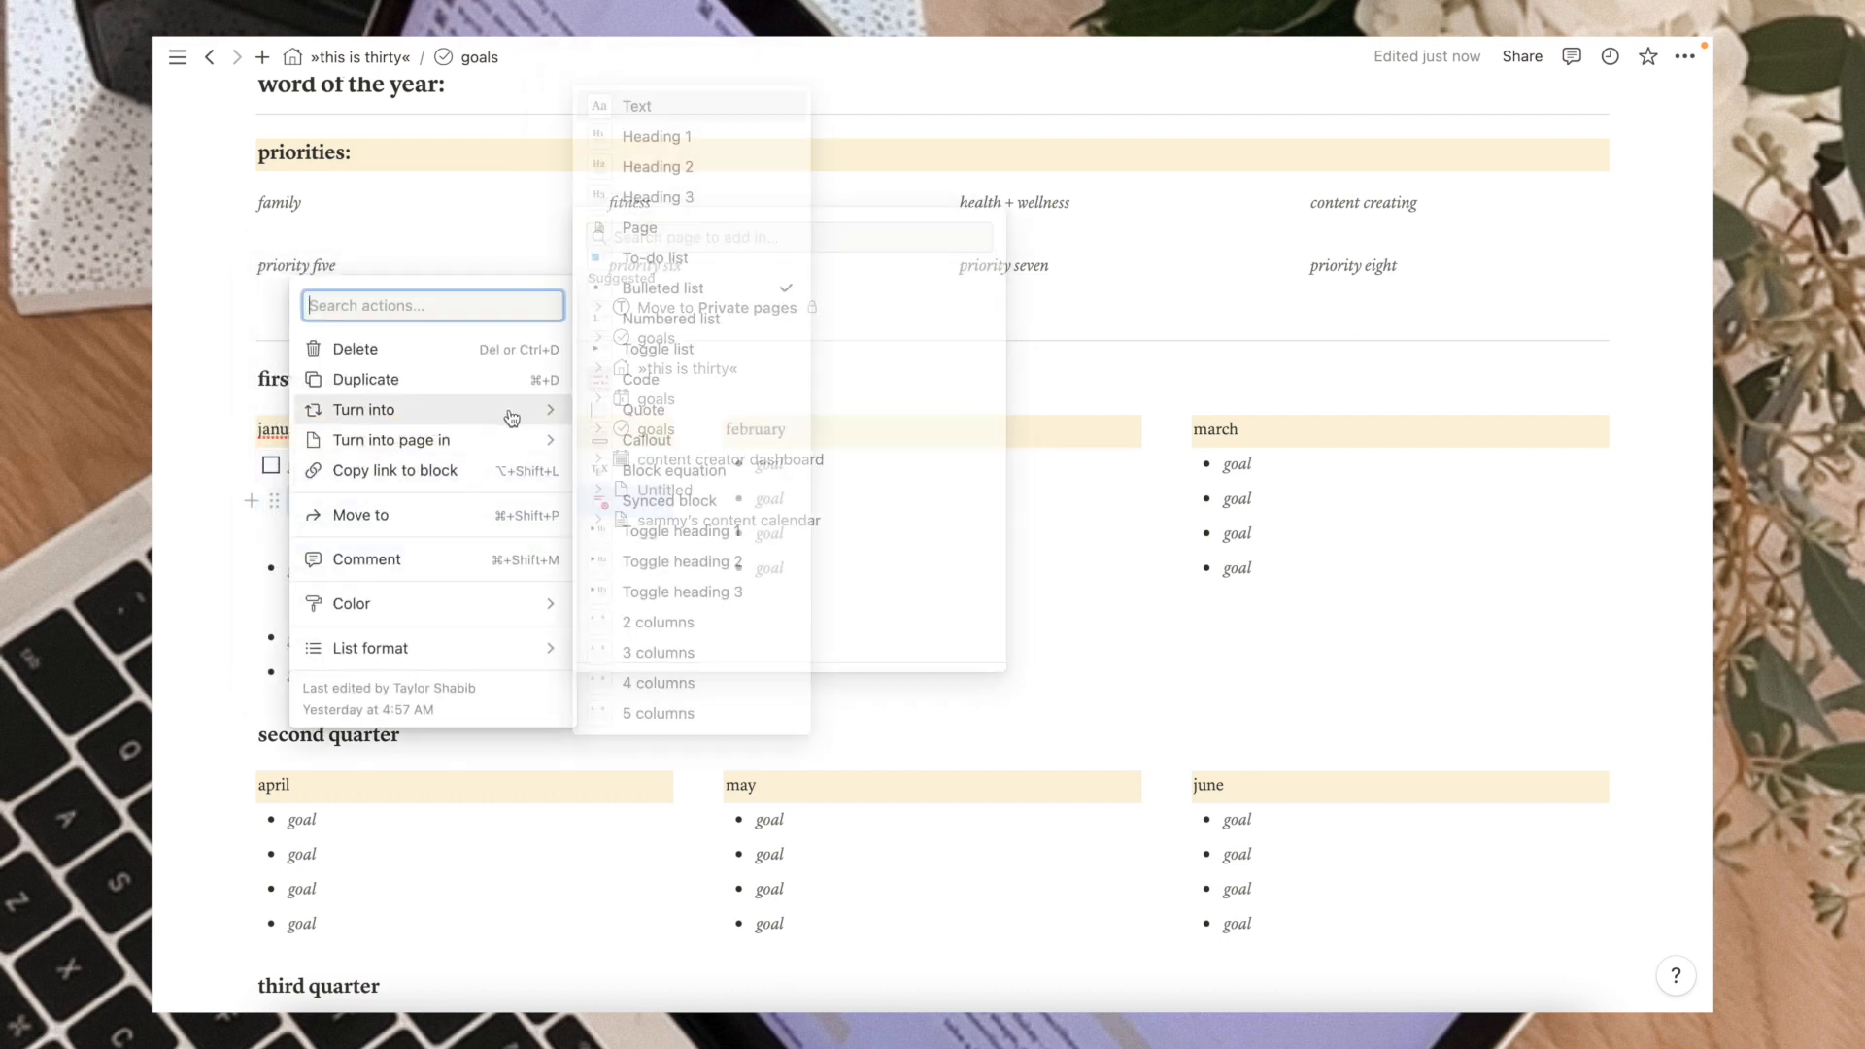
click(656, 258)
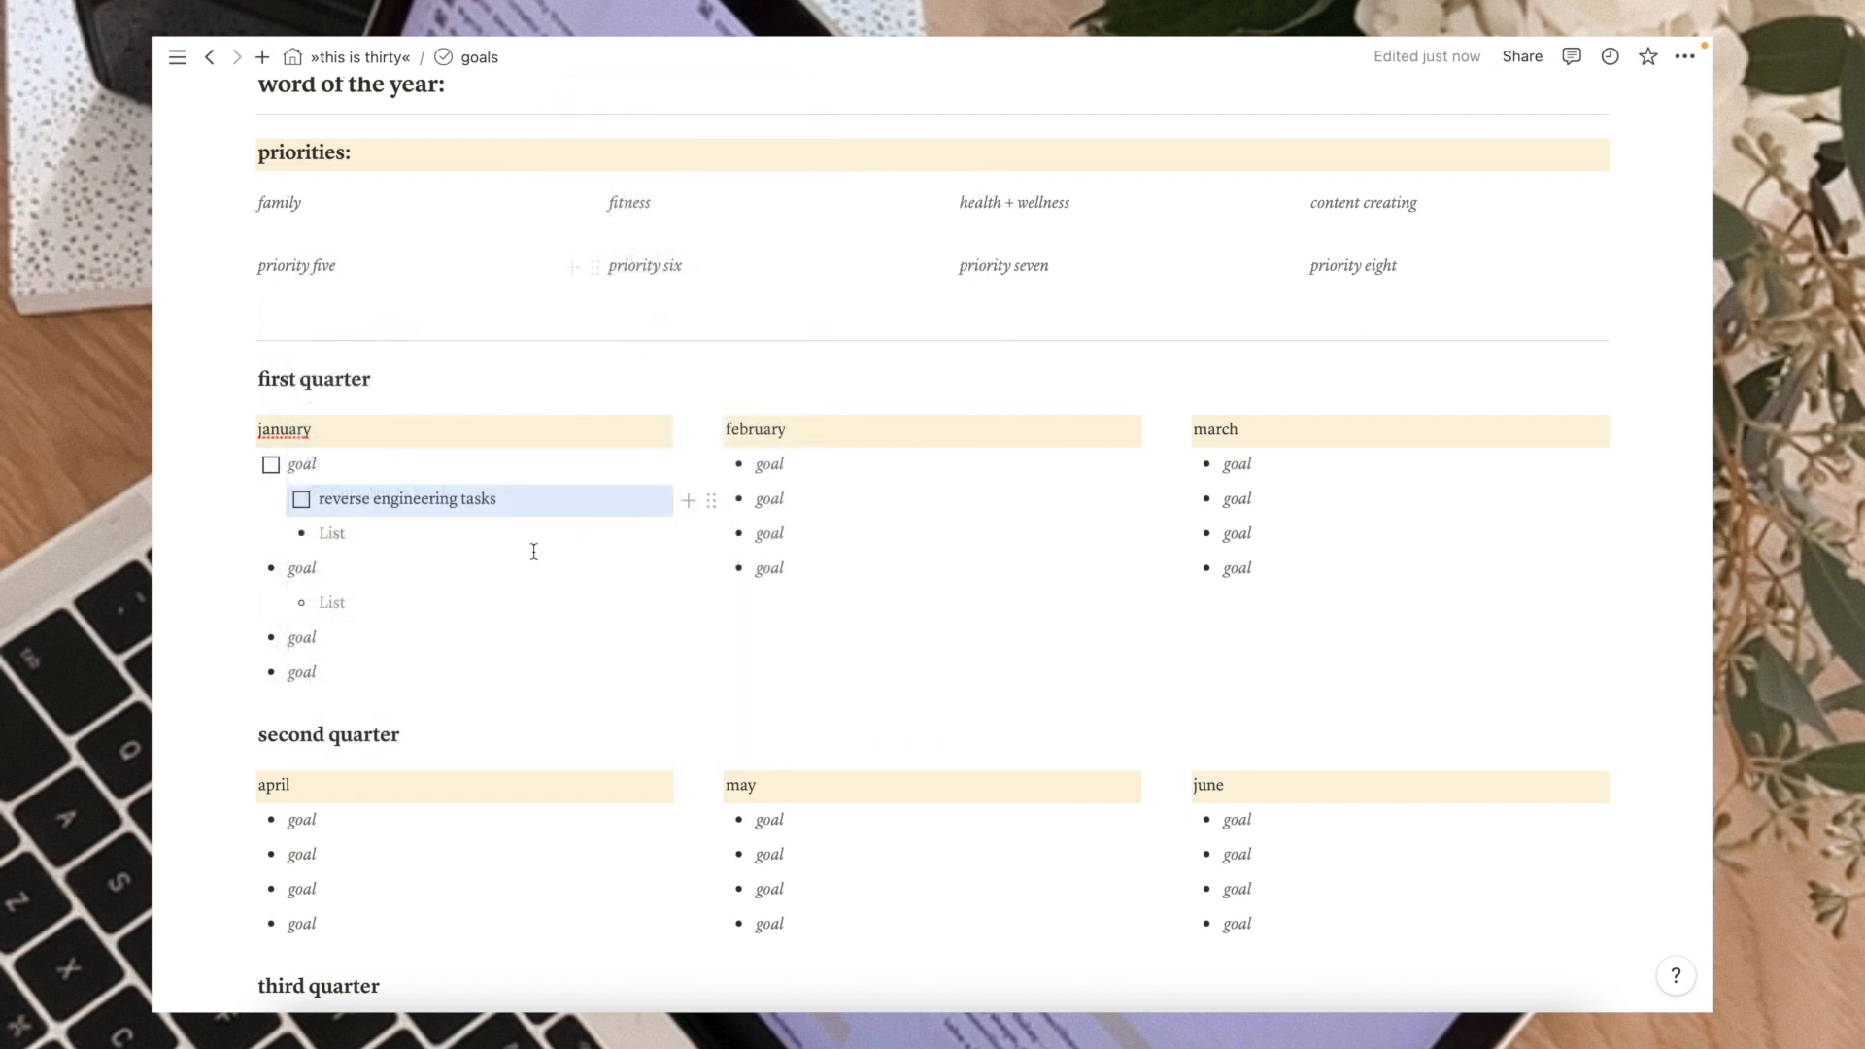
click(273, 534)
mouse_move(479, 444)
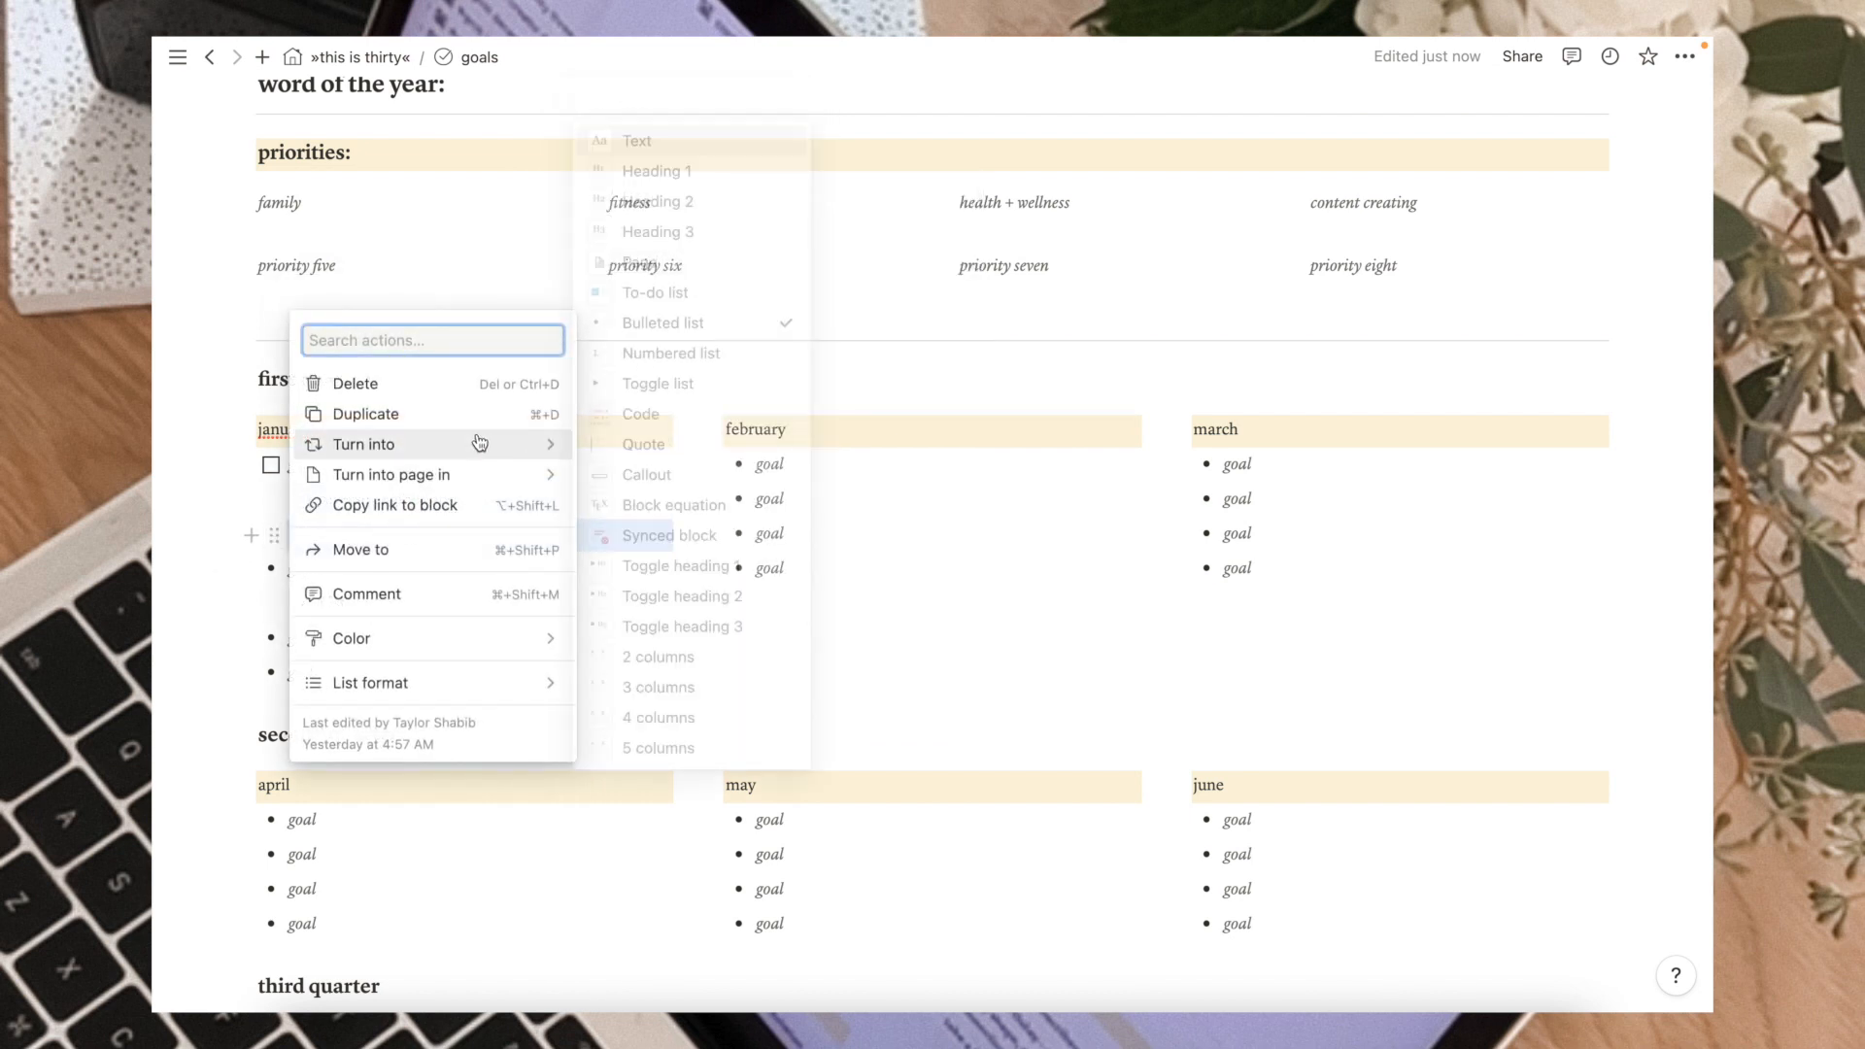
click(656, 292)
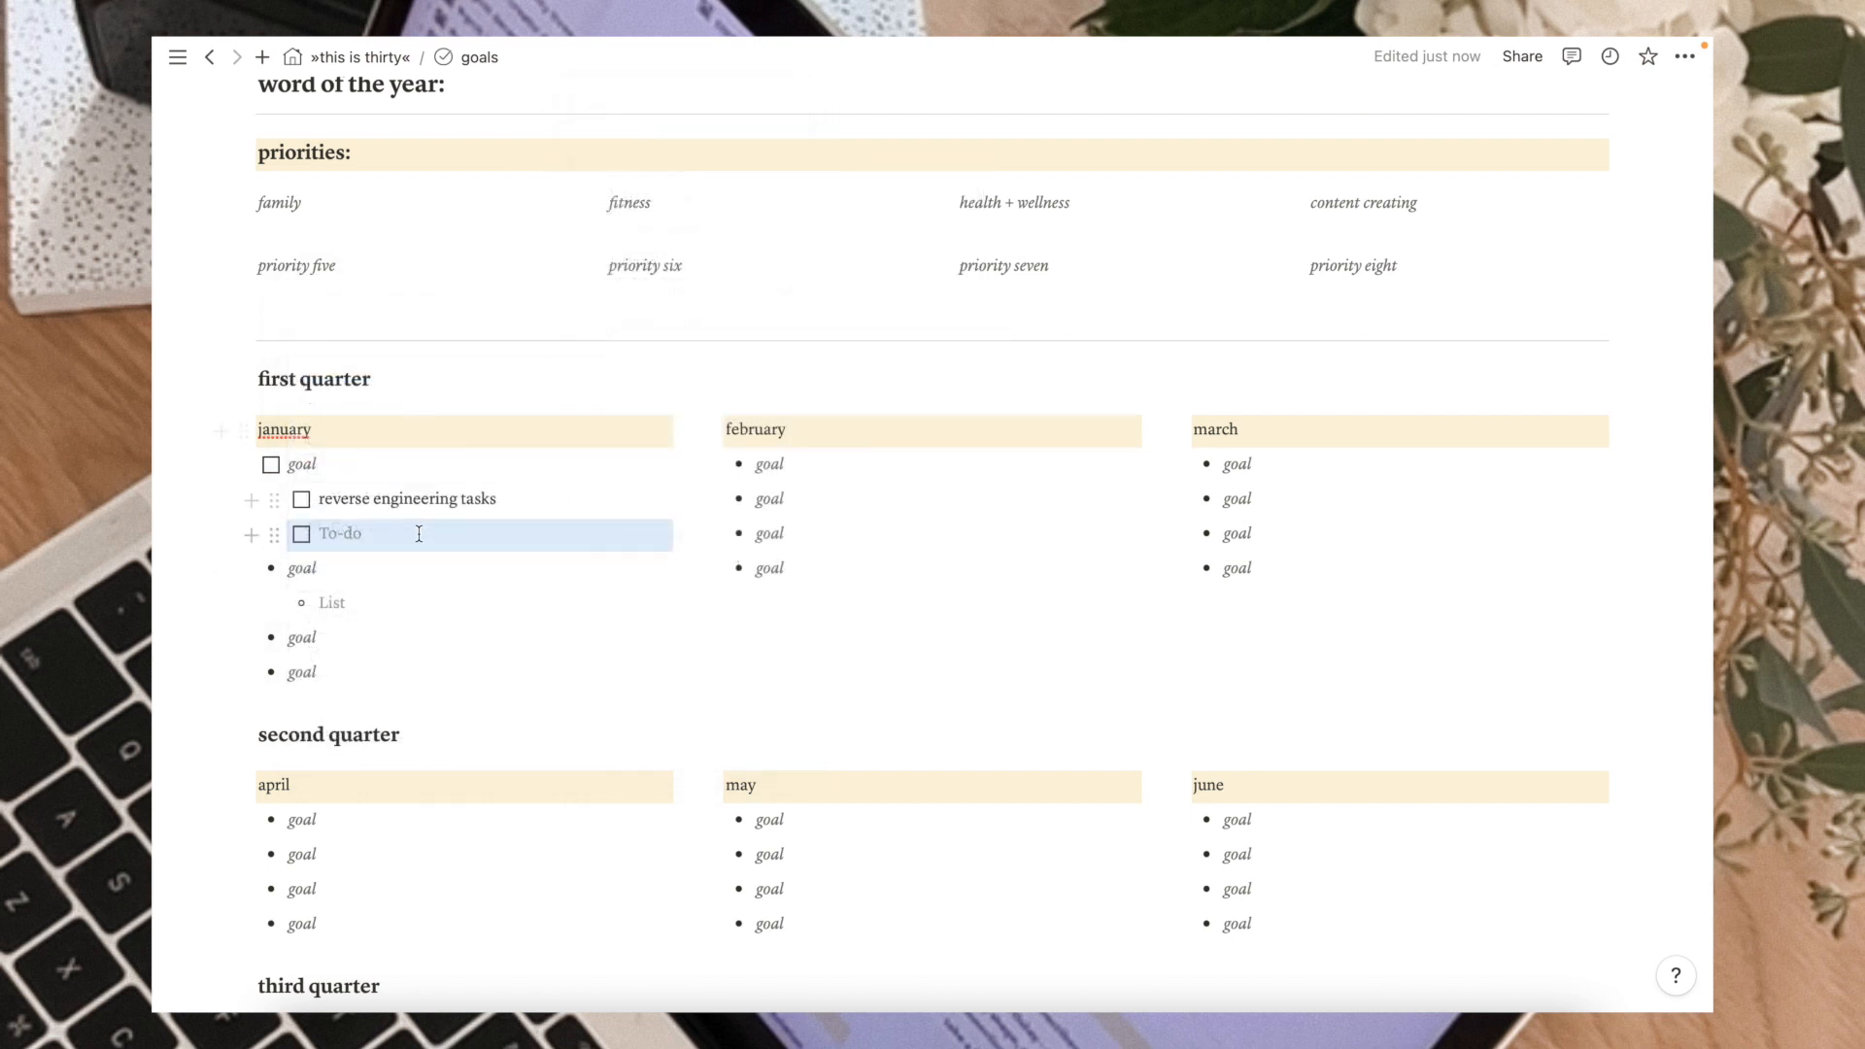
Add focus themes to the month headers: january | wellness, february | fitness, march | mental health.
click(302, 501)
click(302, 502)
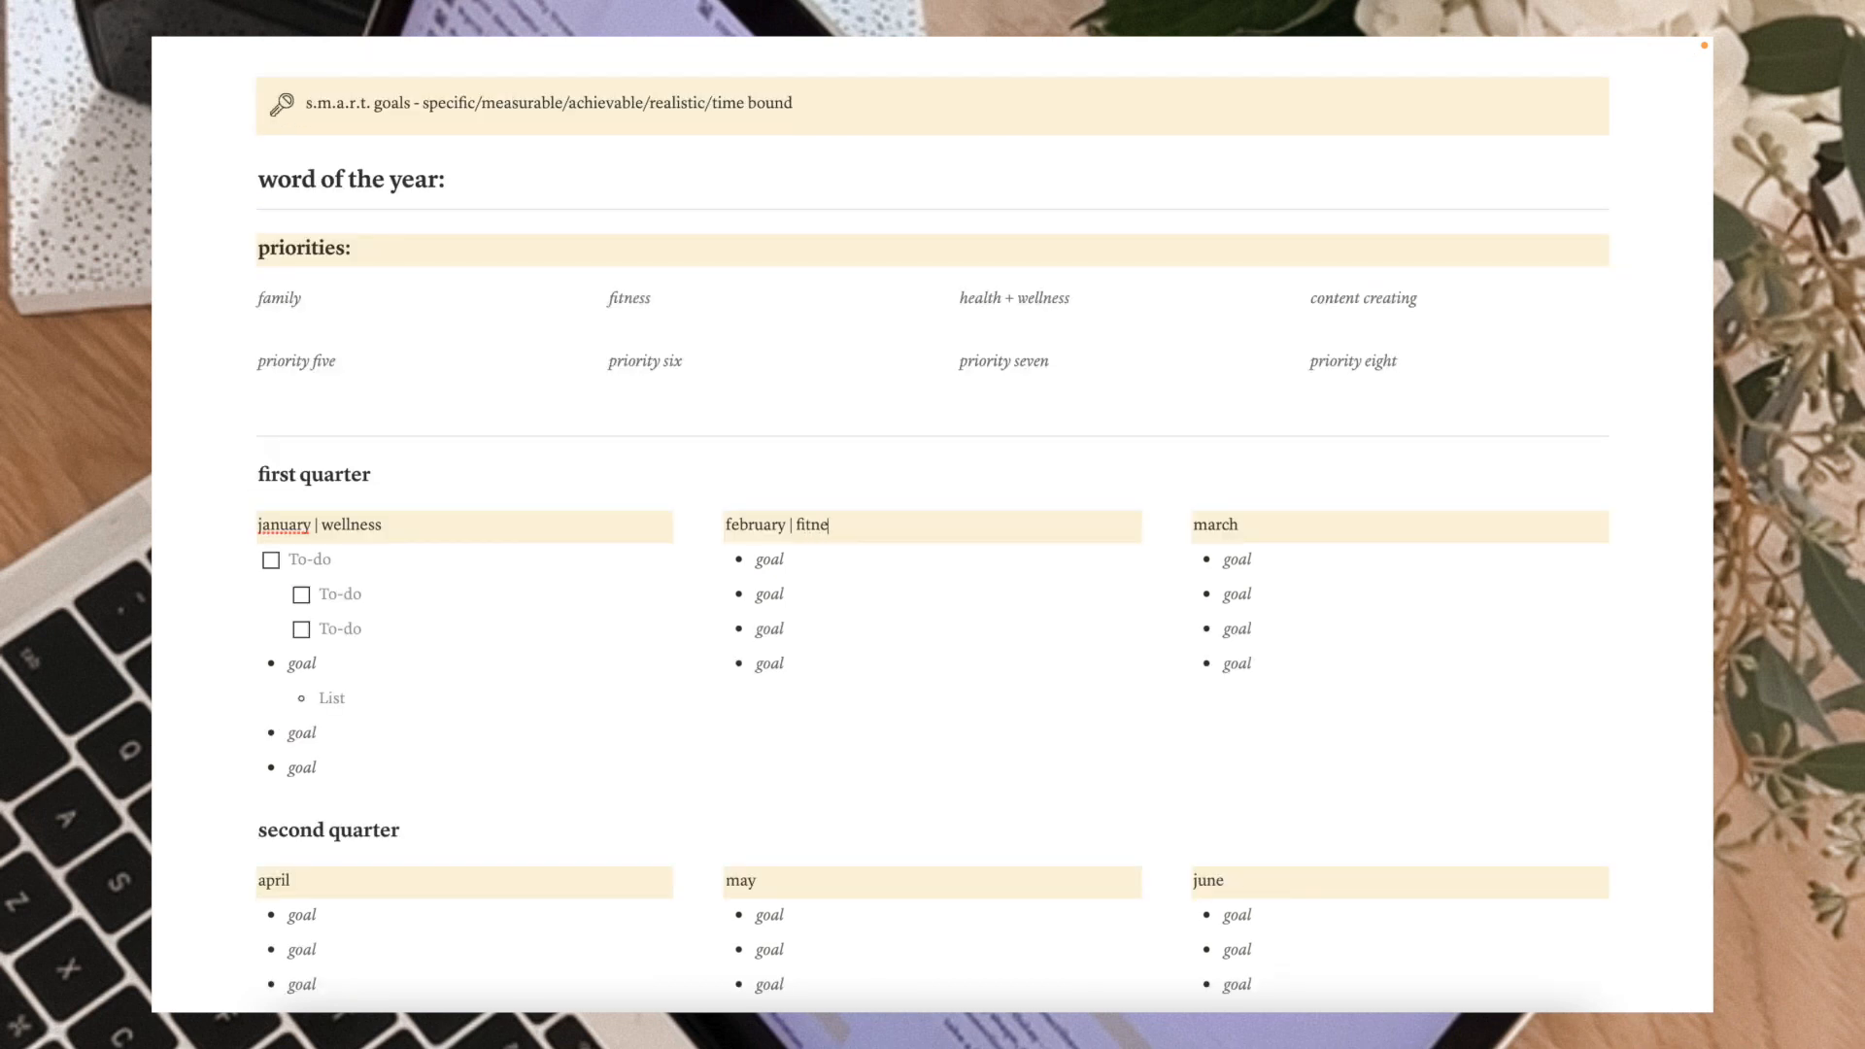
click(1274, 524)
text(| mental health)
scroll(1551, 617, down, 5)
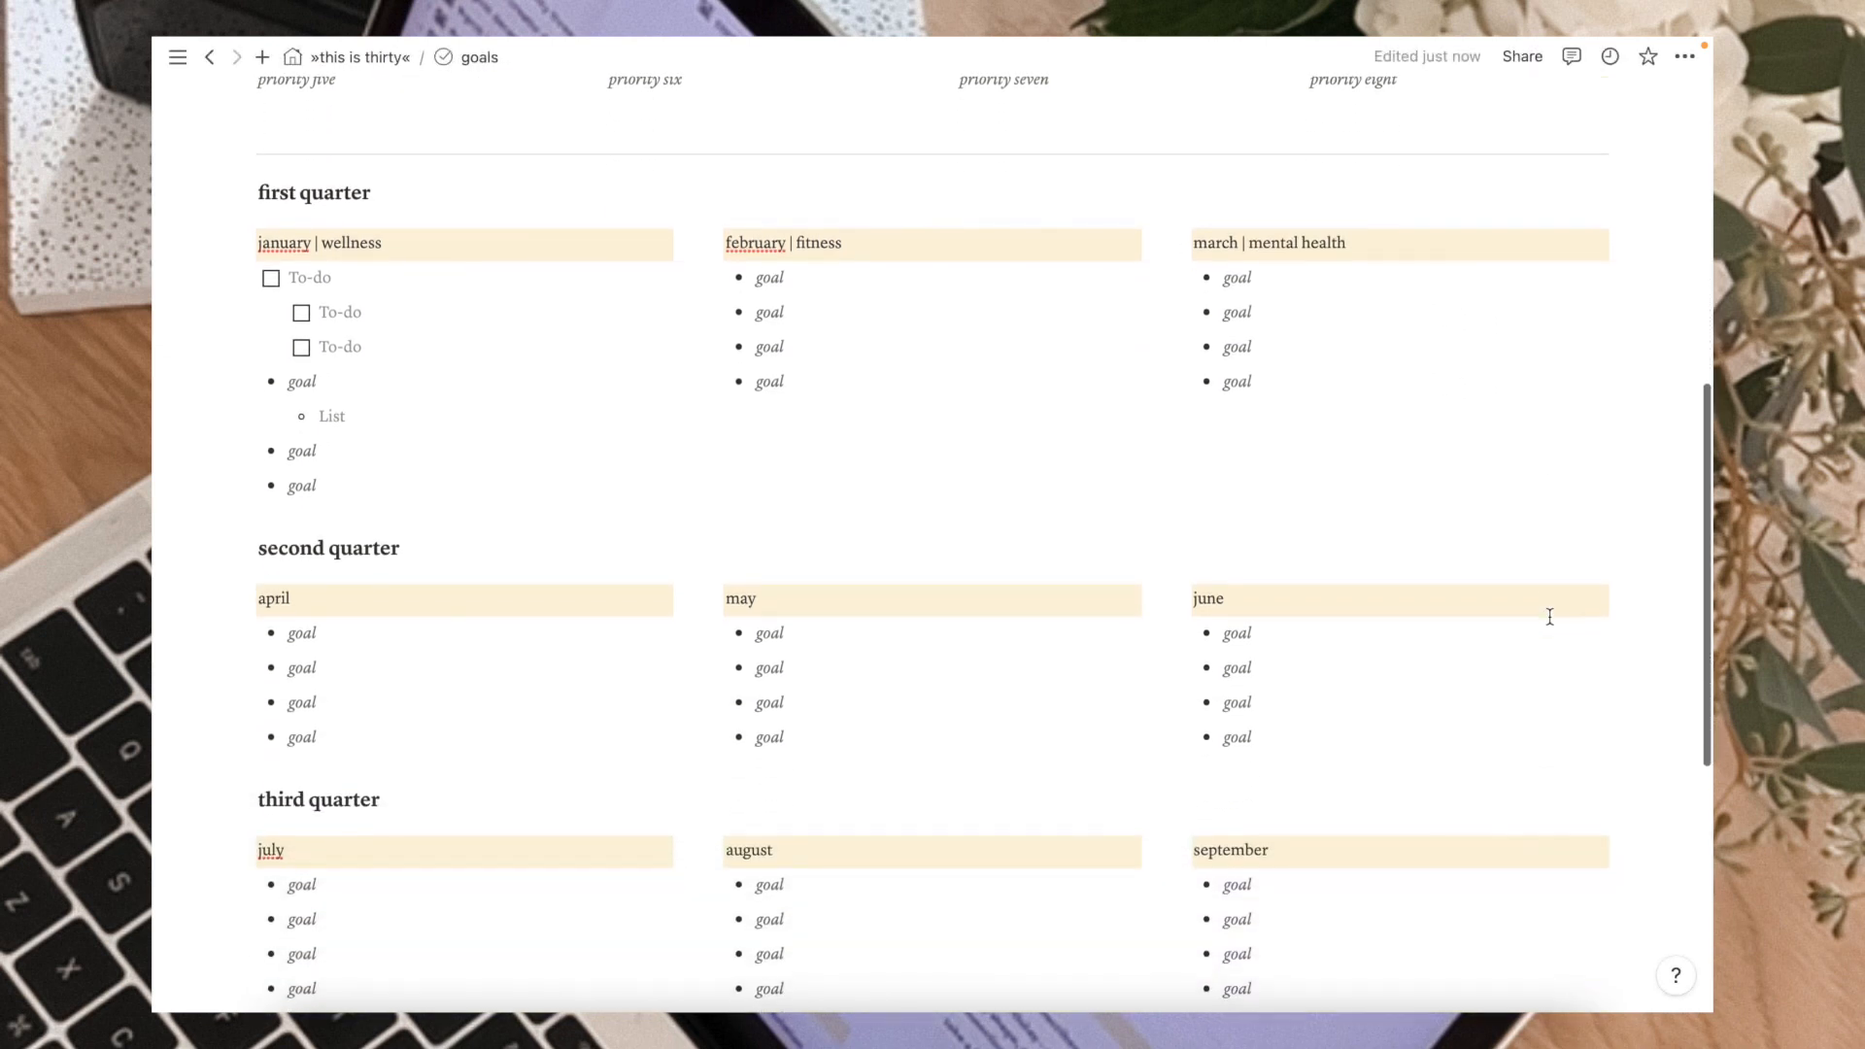
scroll(1551, 616, up, 4)
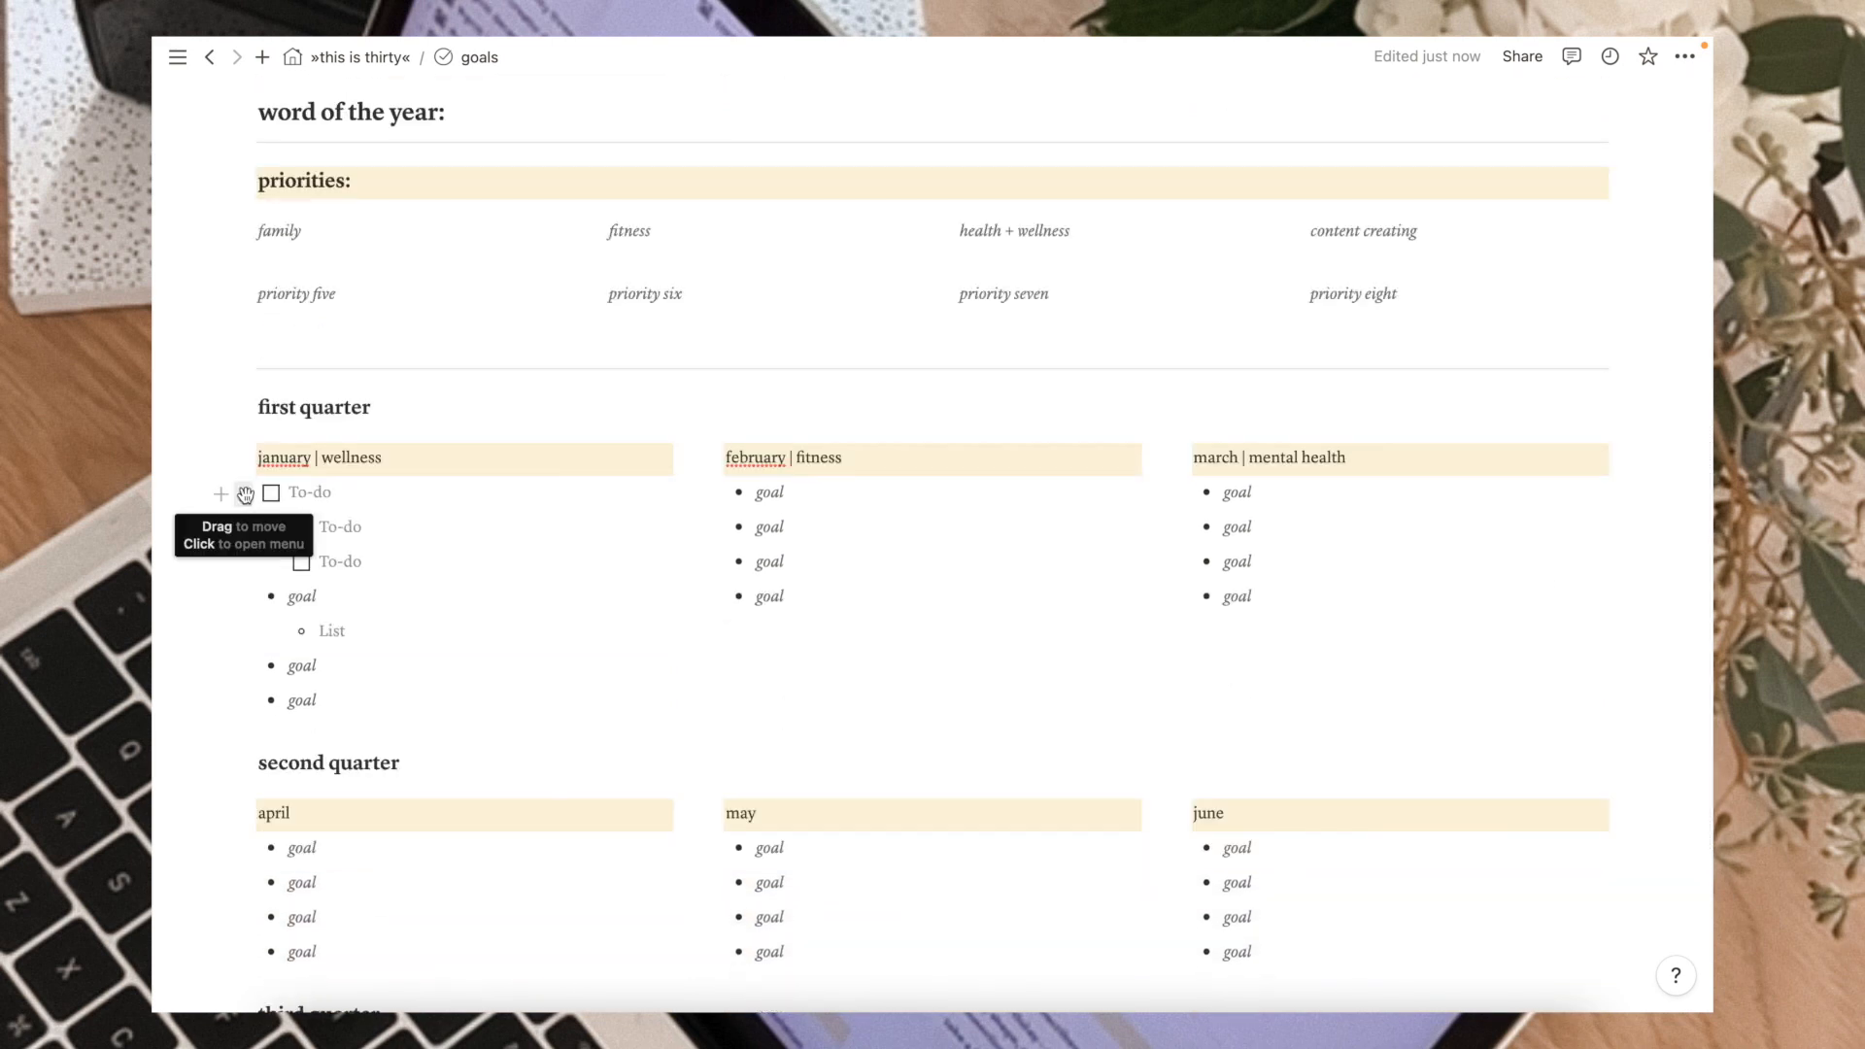
Insert the uploaded image IMG_2737.JPG under the January header, above the to-do items.
click(221, 495)
scroll(394, 430, down, 1)
scroll(393, 430, down, 5)
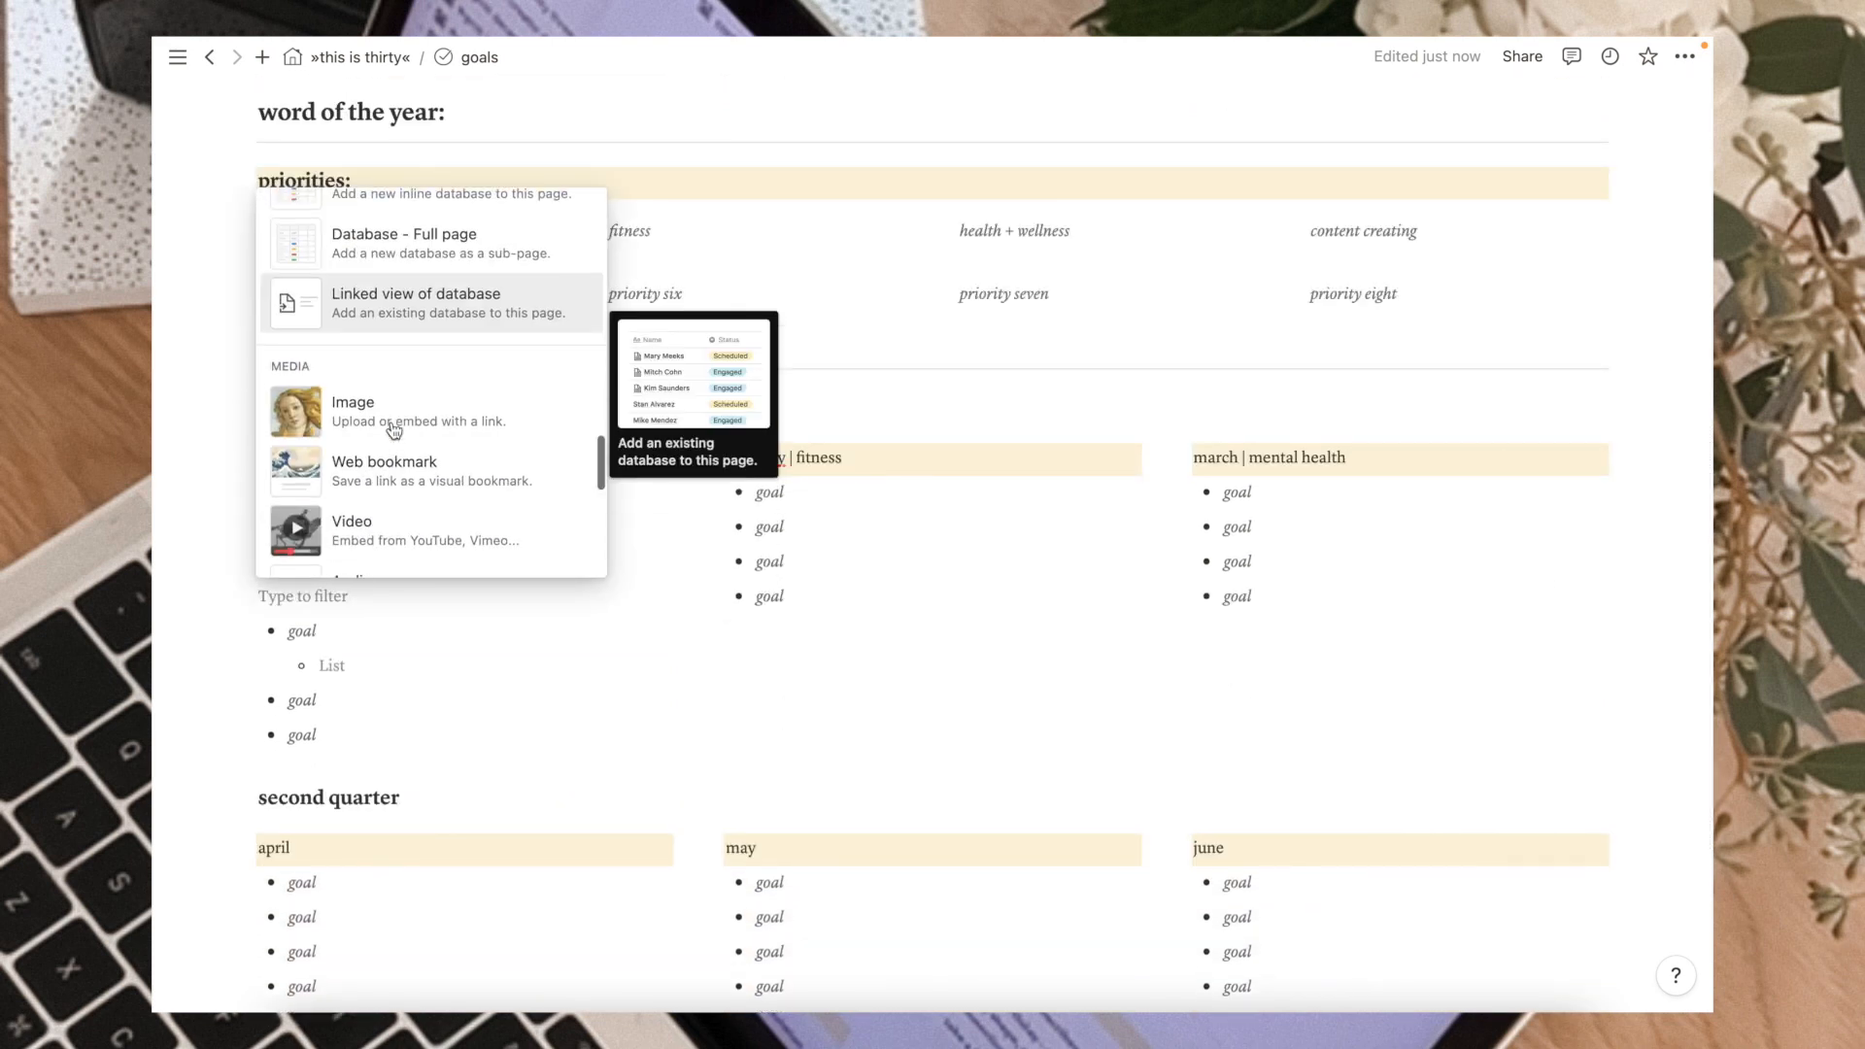
click(375, 419)
click(466, 709)
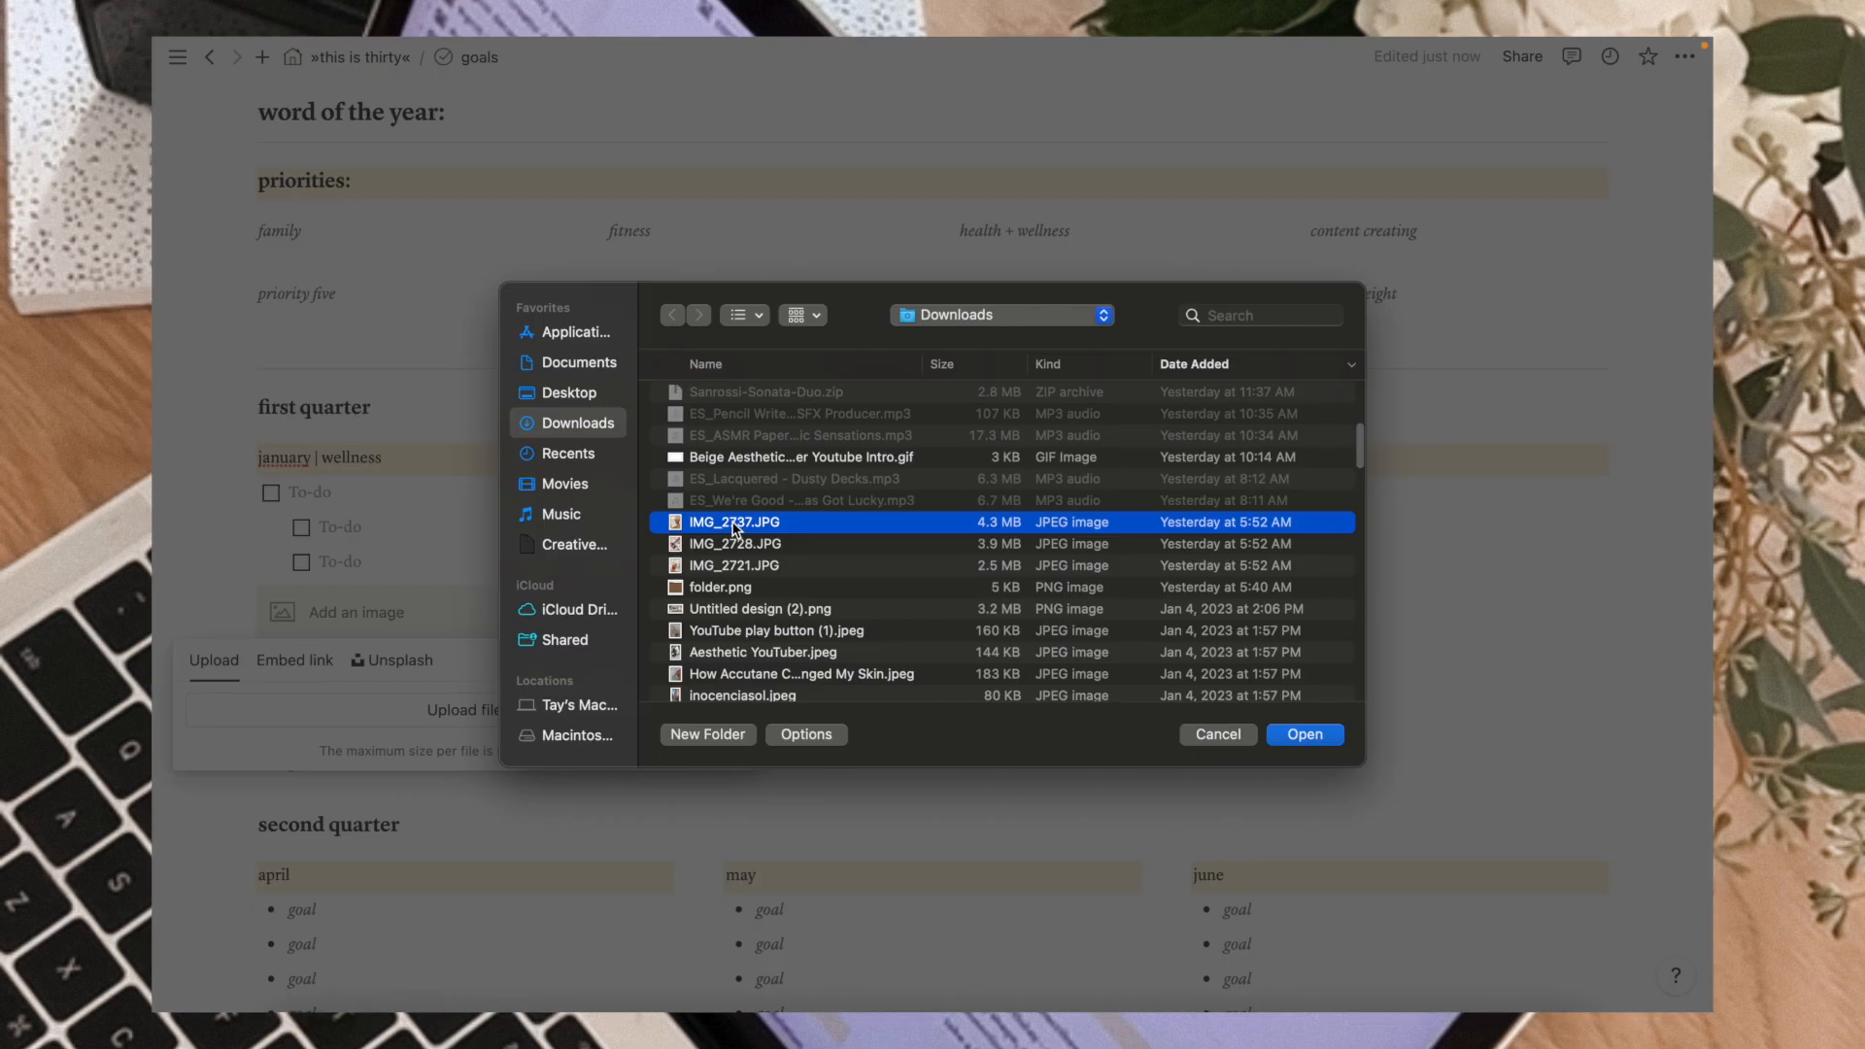
double_click(733, 525)
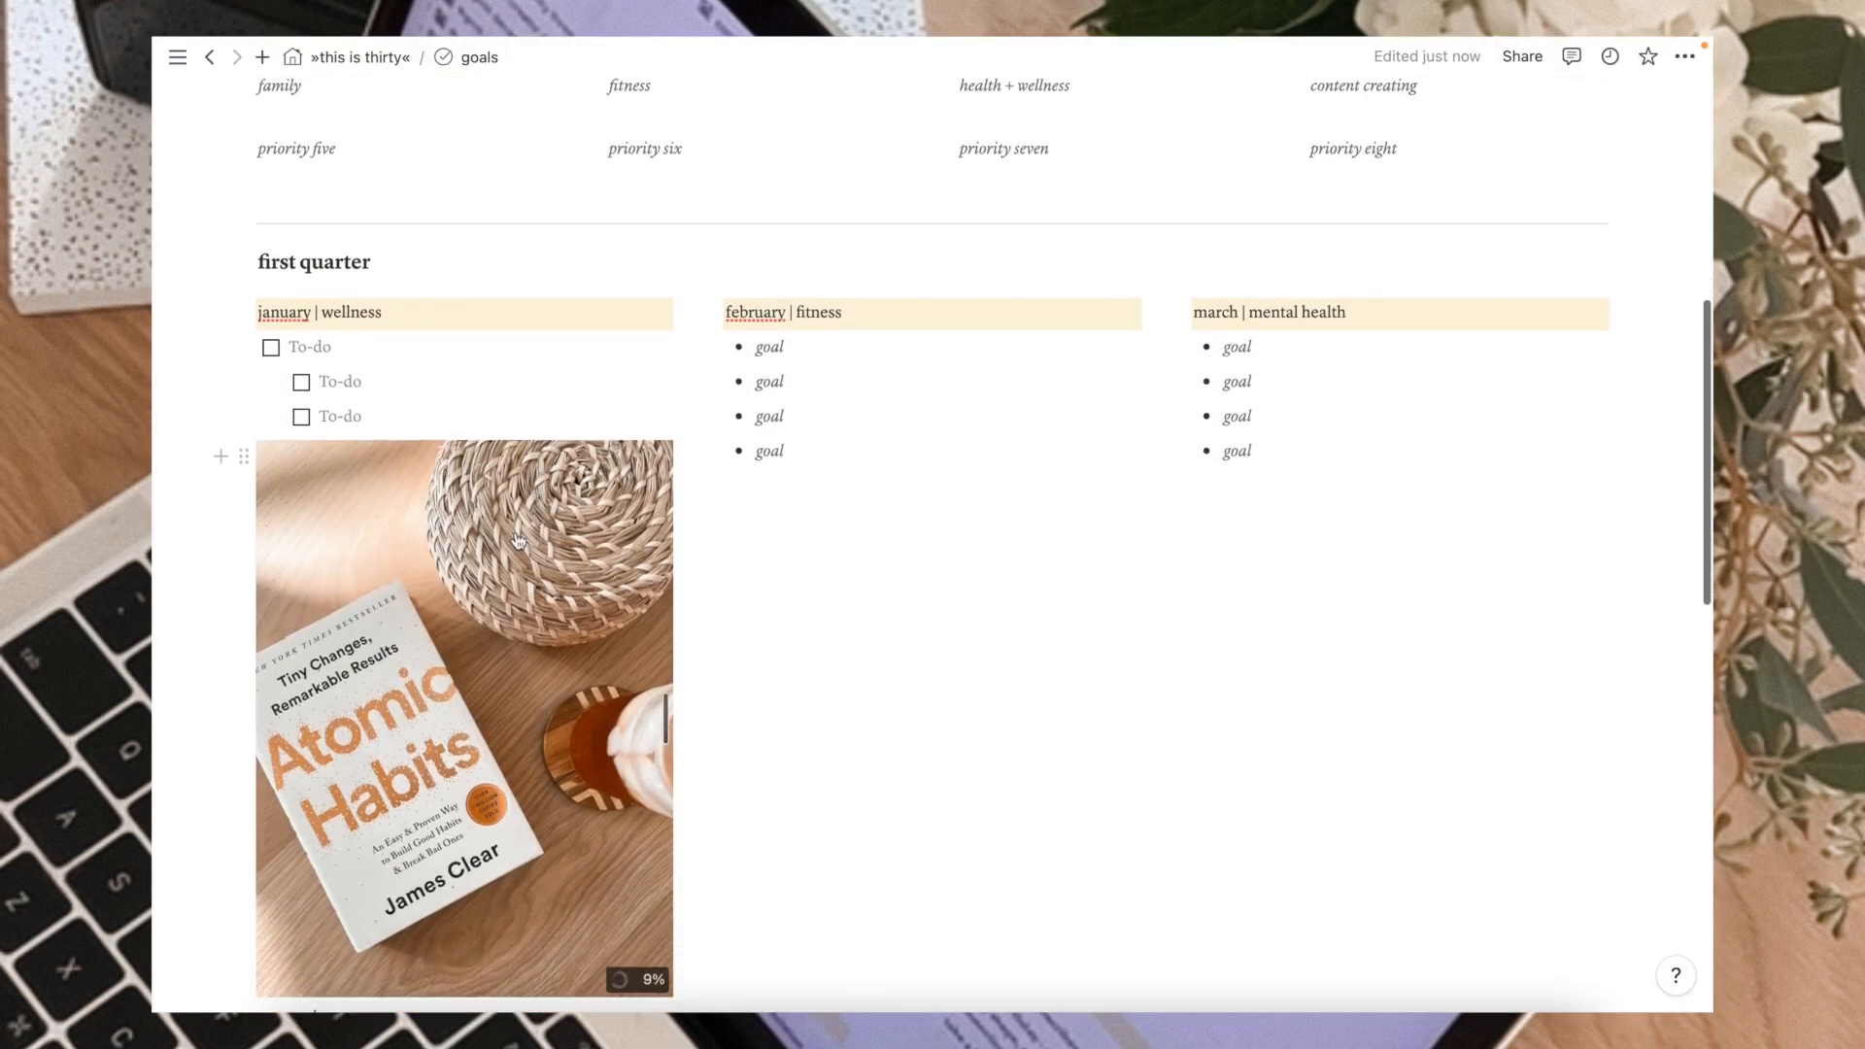
drag(246, 457, 266, 342)
Write the to-do 'read 10 pages a day (complete atomic habits by Jan 31)' with sub-item 'reward: book club party'.
scroll(335, 748, down, 2)
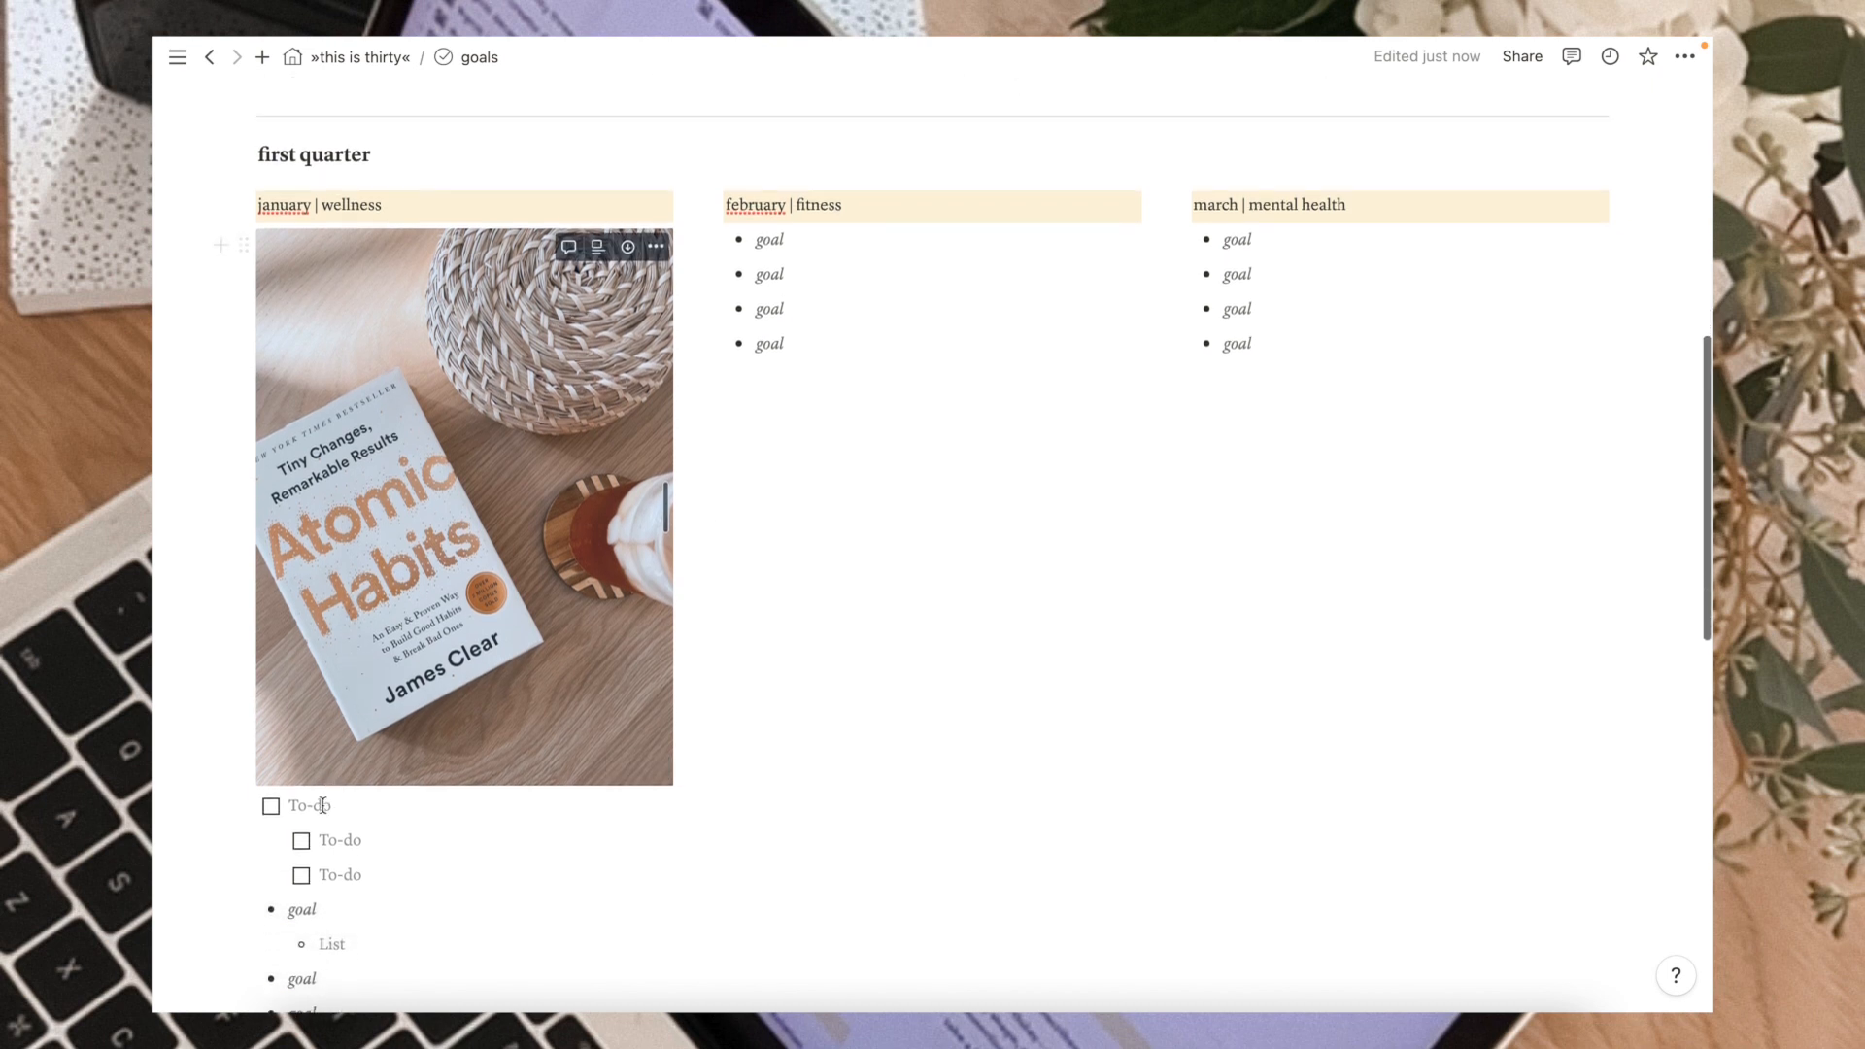
text(read 10 pages a day (complete atomic habits by Jan 31)
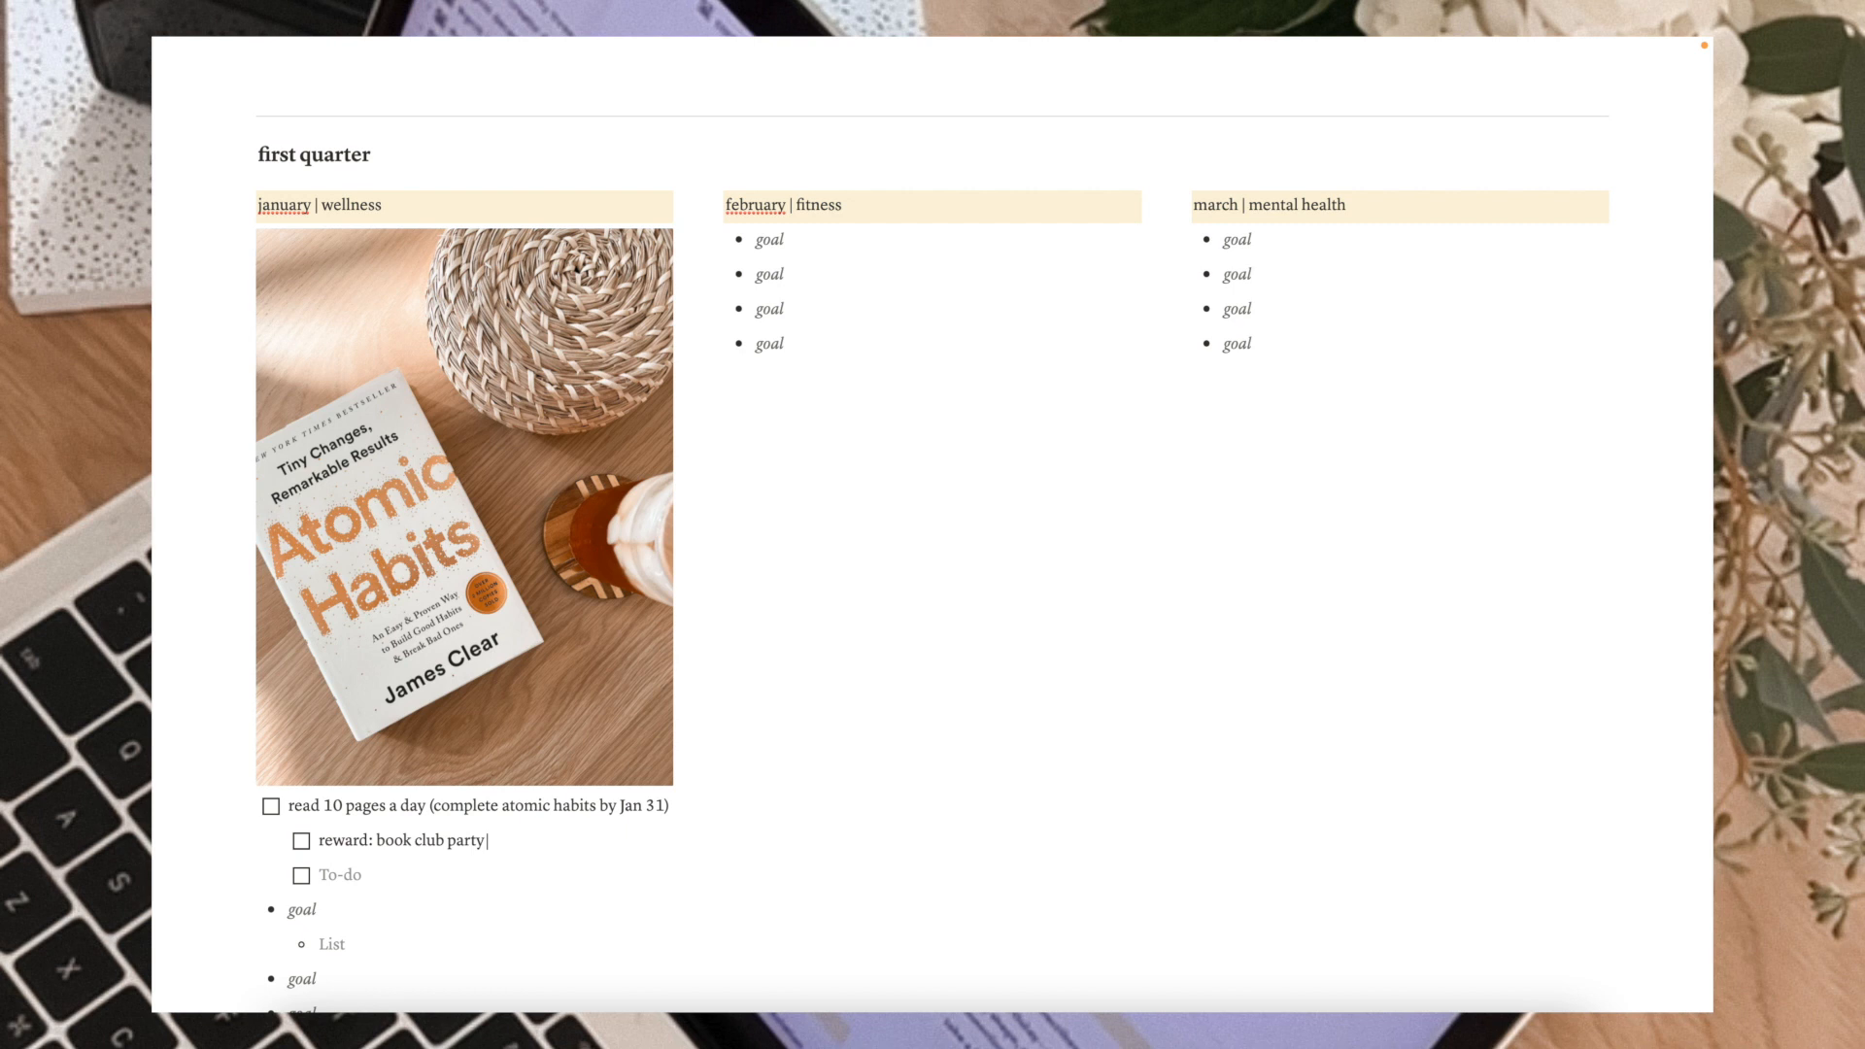
scroll(352, 921, down, 1)
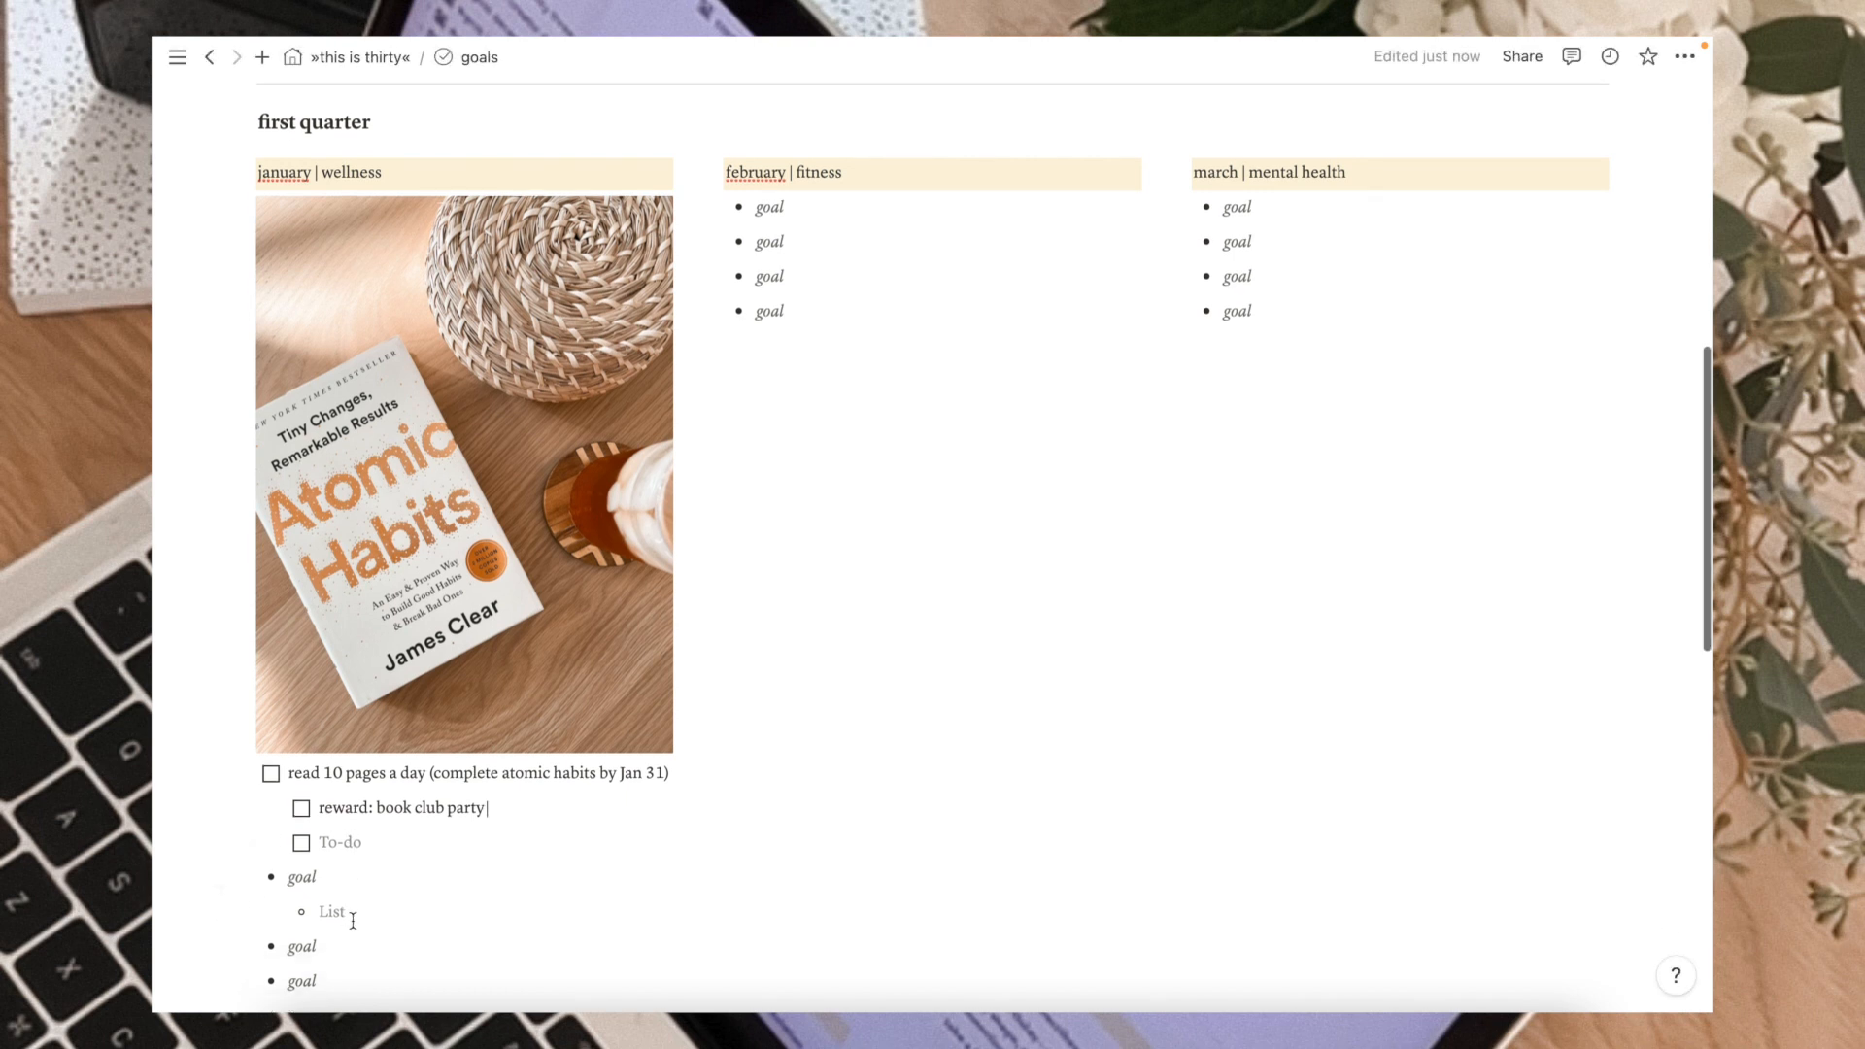
scroll(352, 921, up, 2)
scroll(352, 921, down, 1)
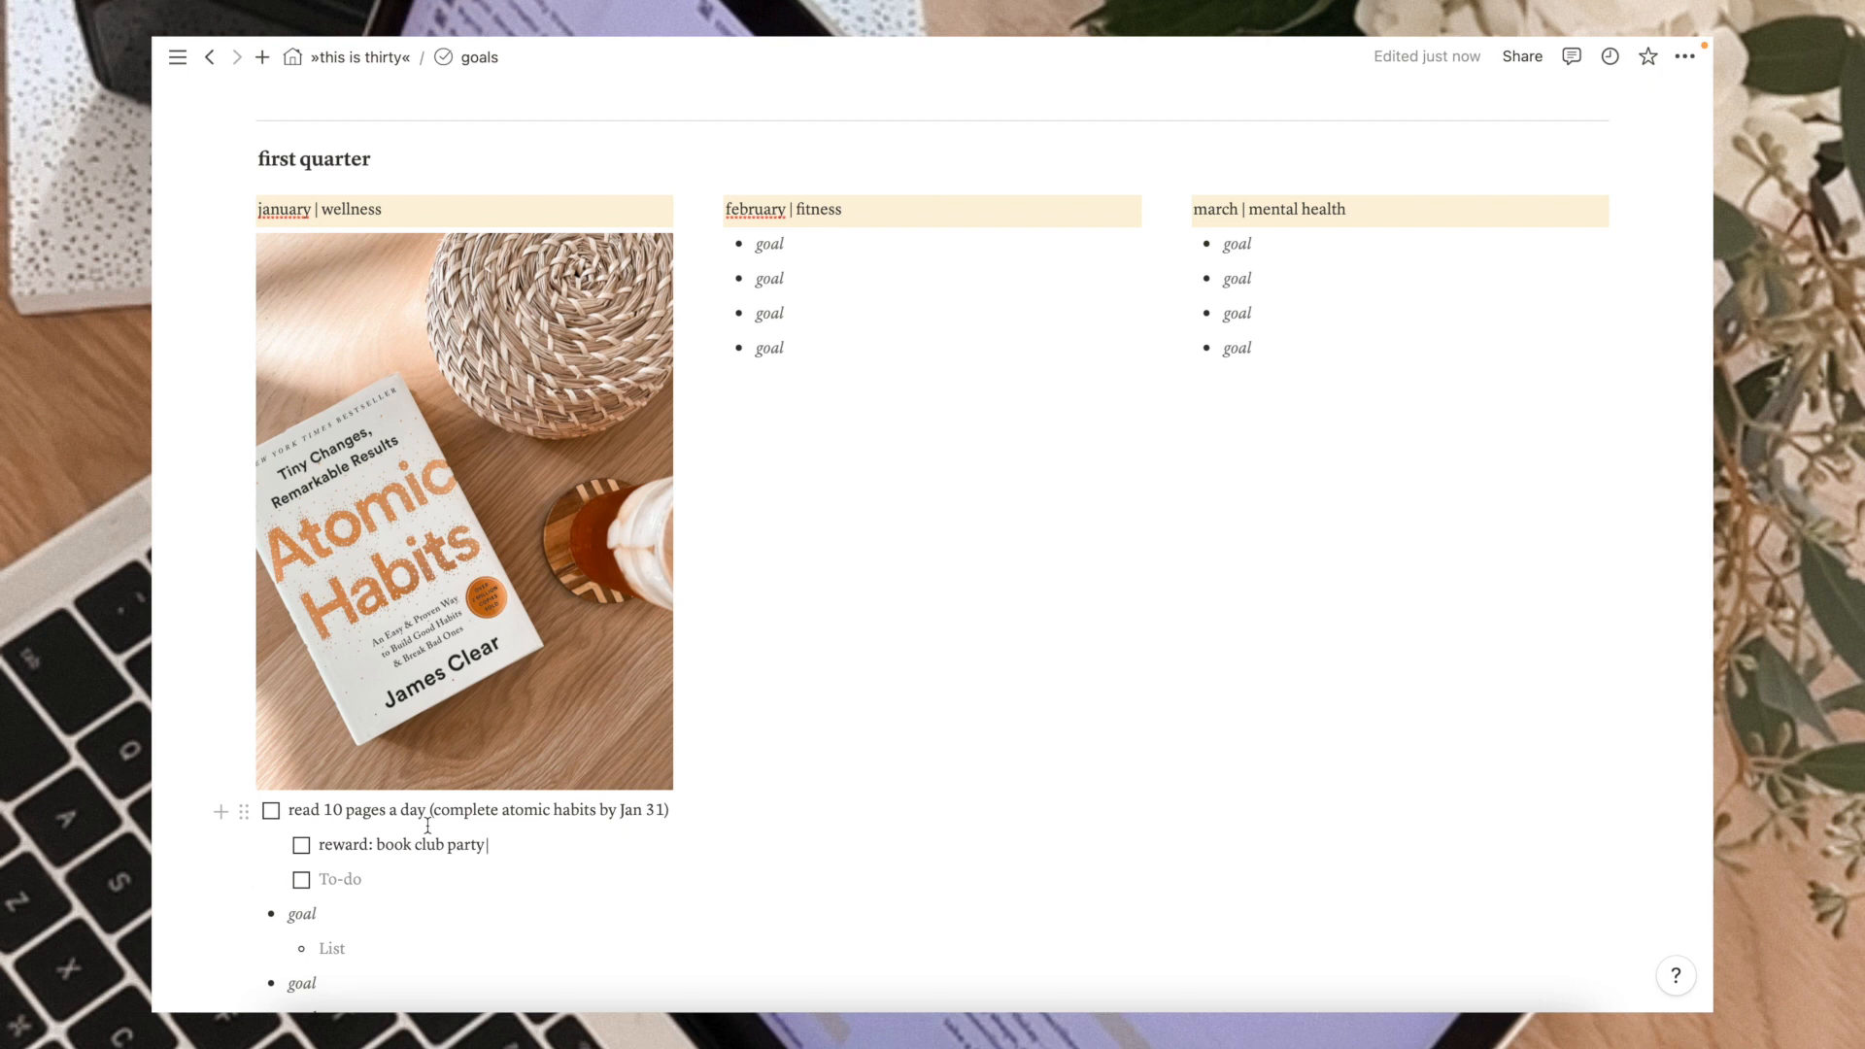
scroll(520, 651, down, 5)
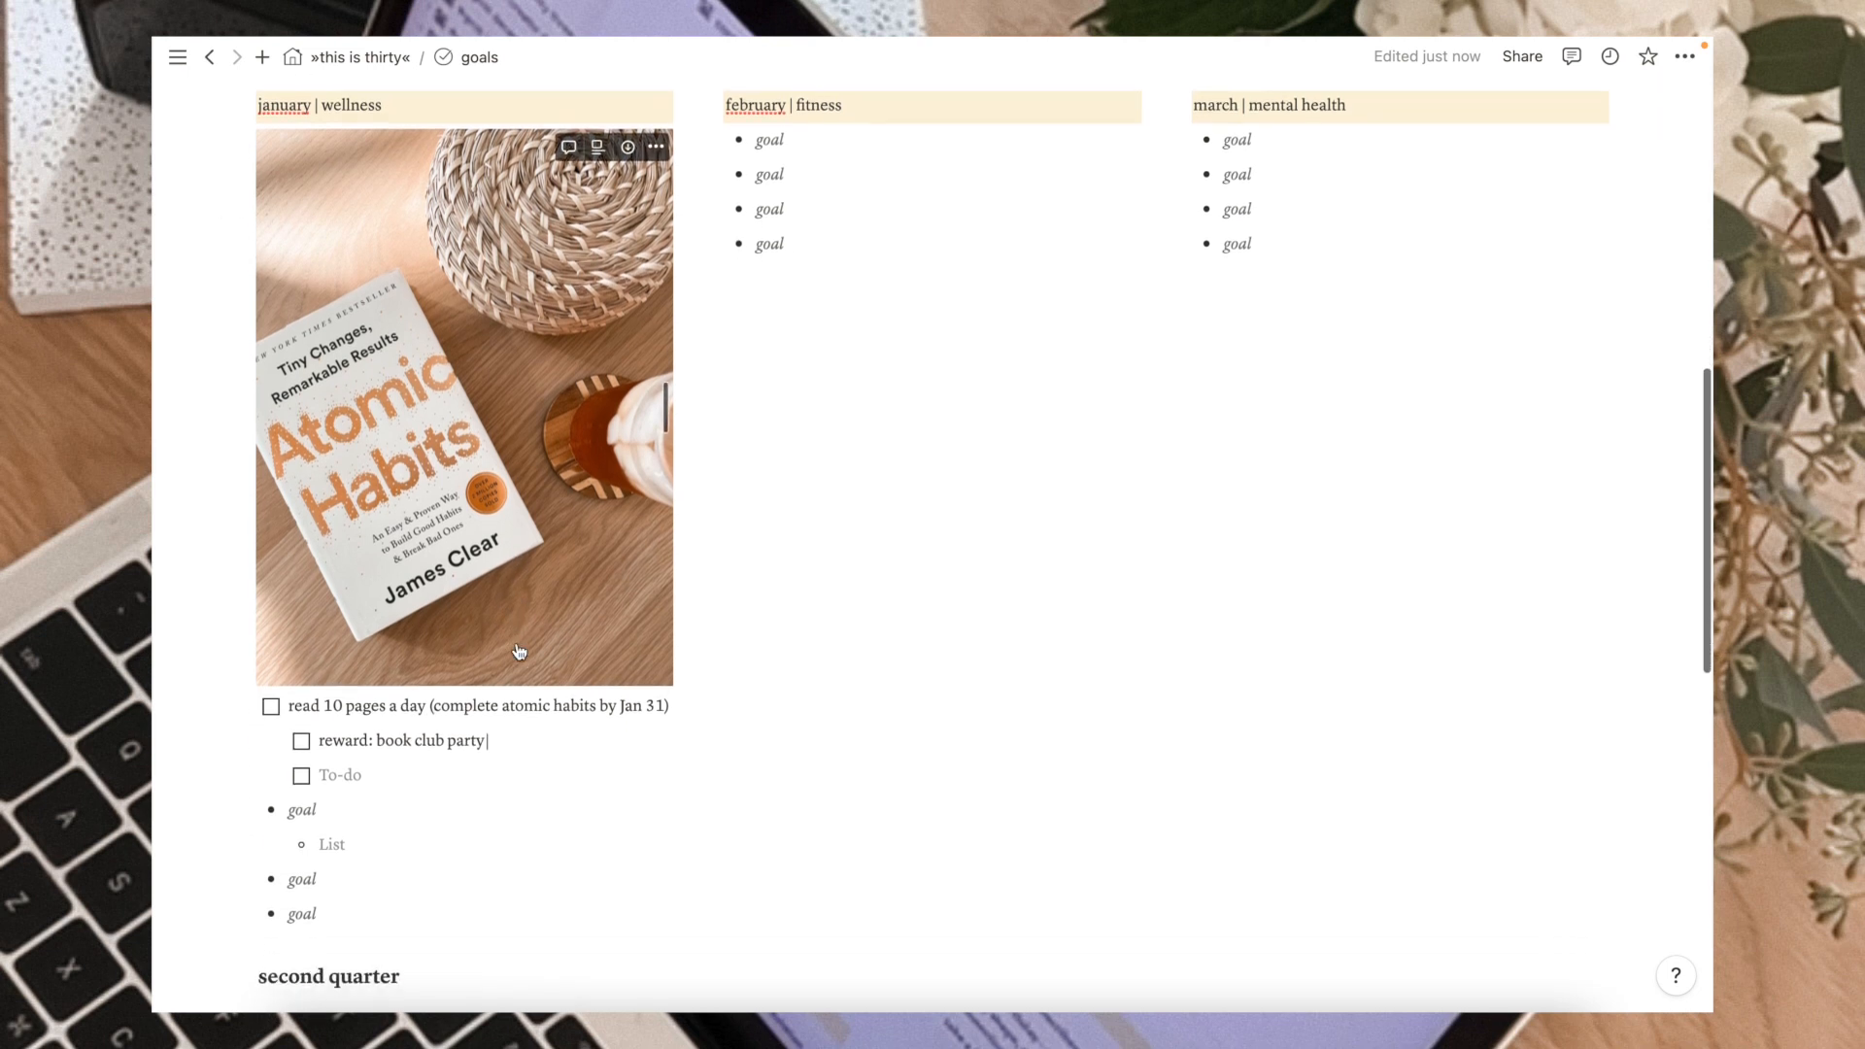
scroll(520, 651, up, 10)
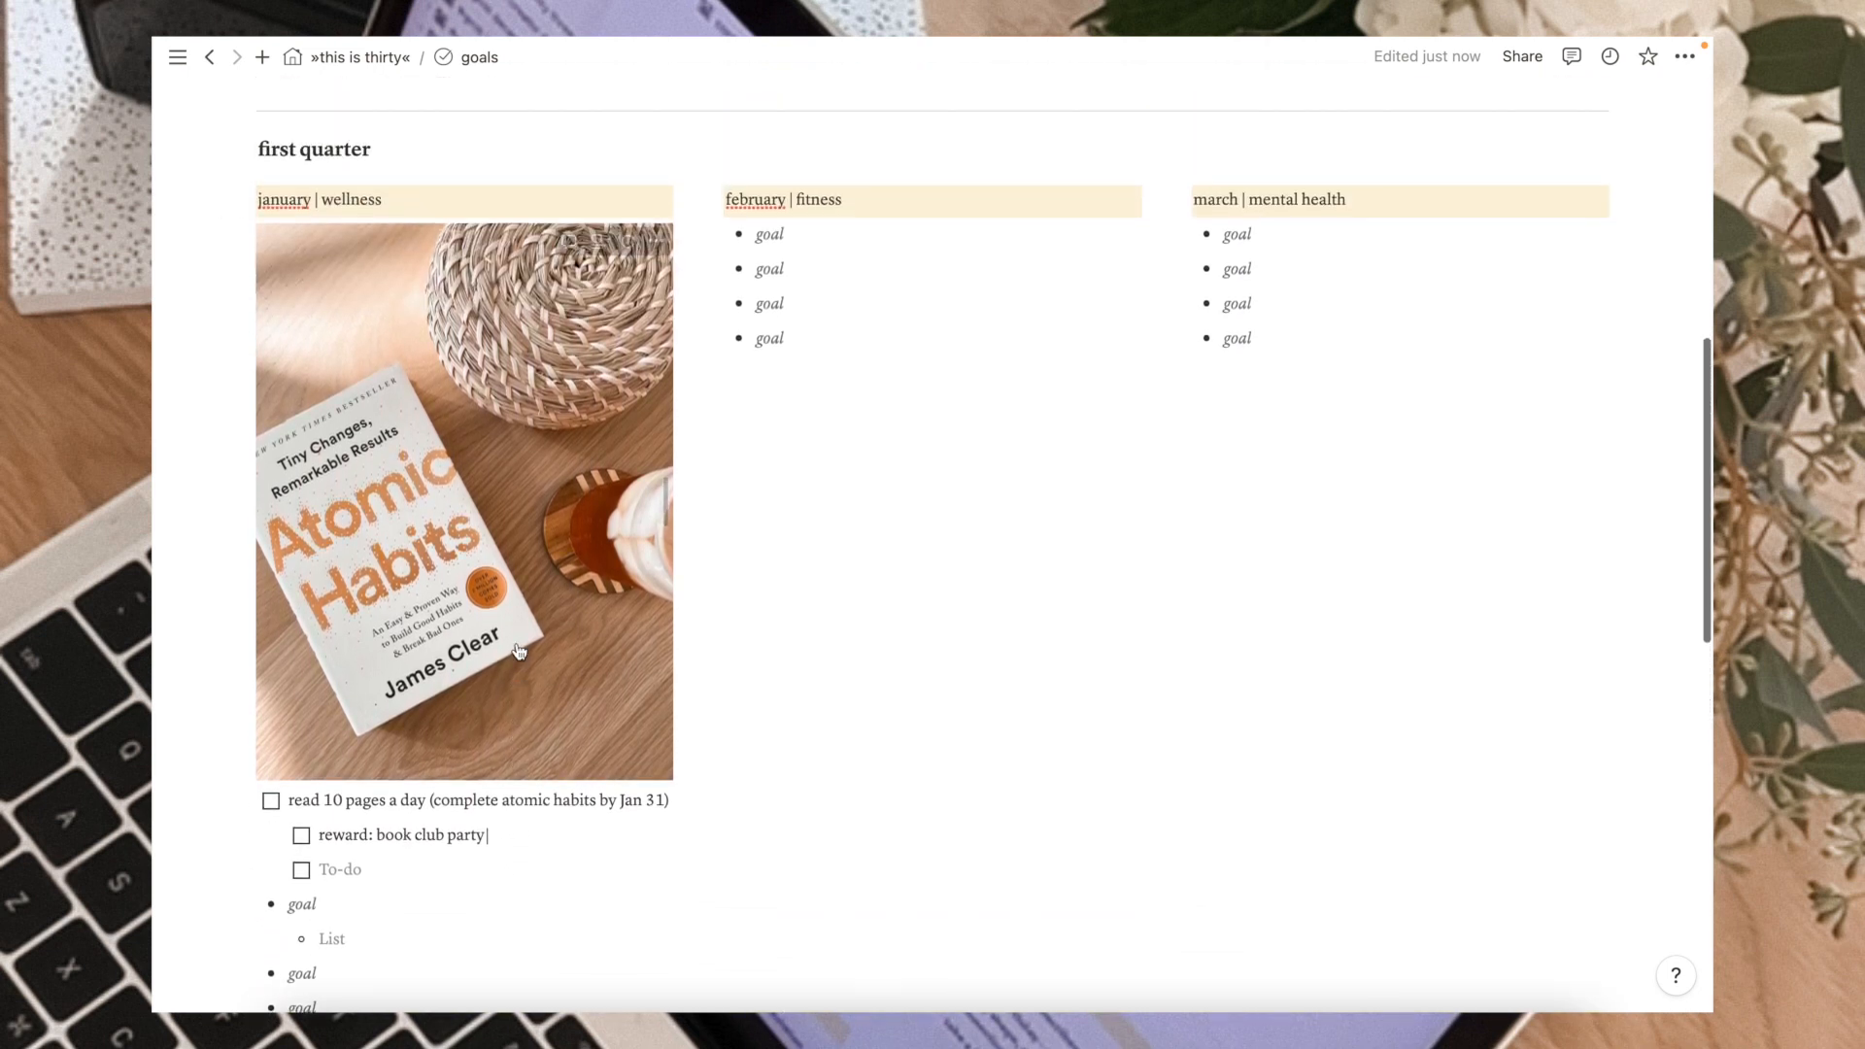
scroll(520, 651, up, 11)
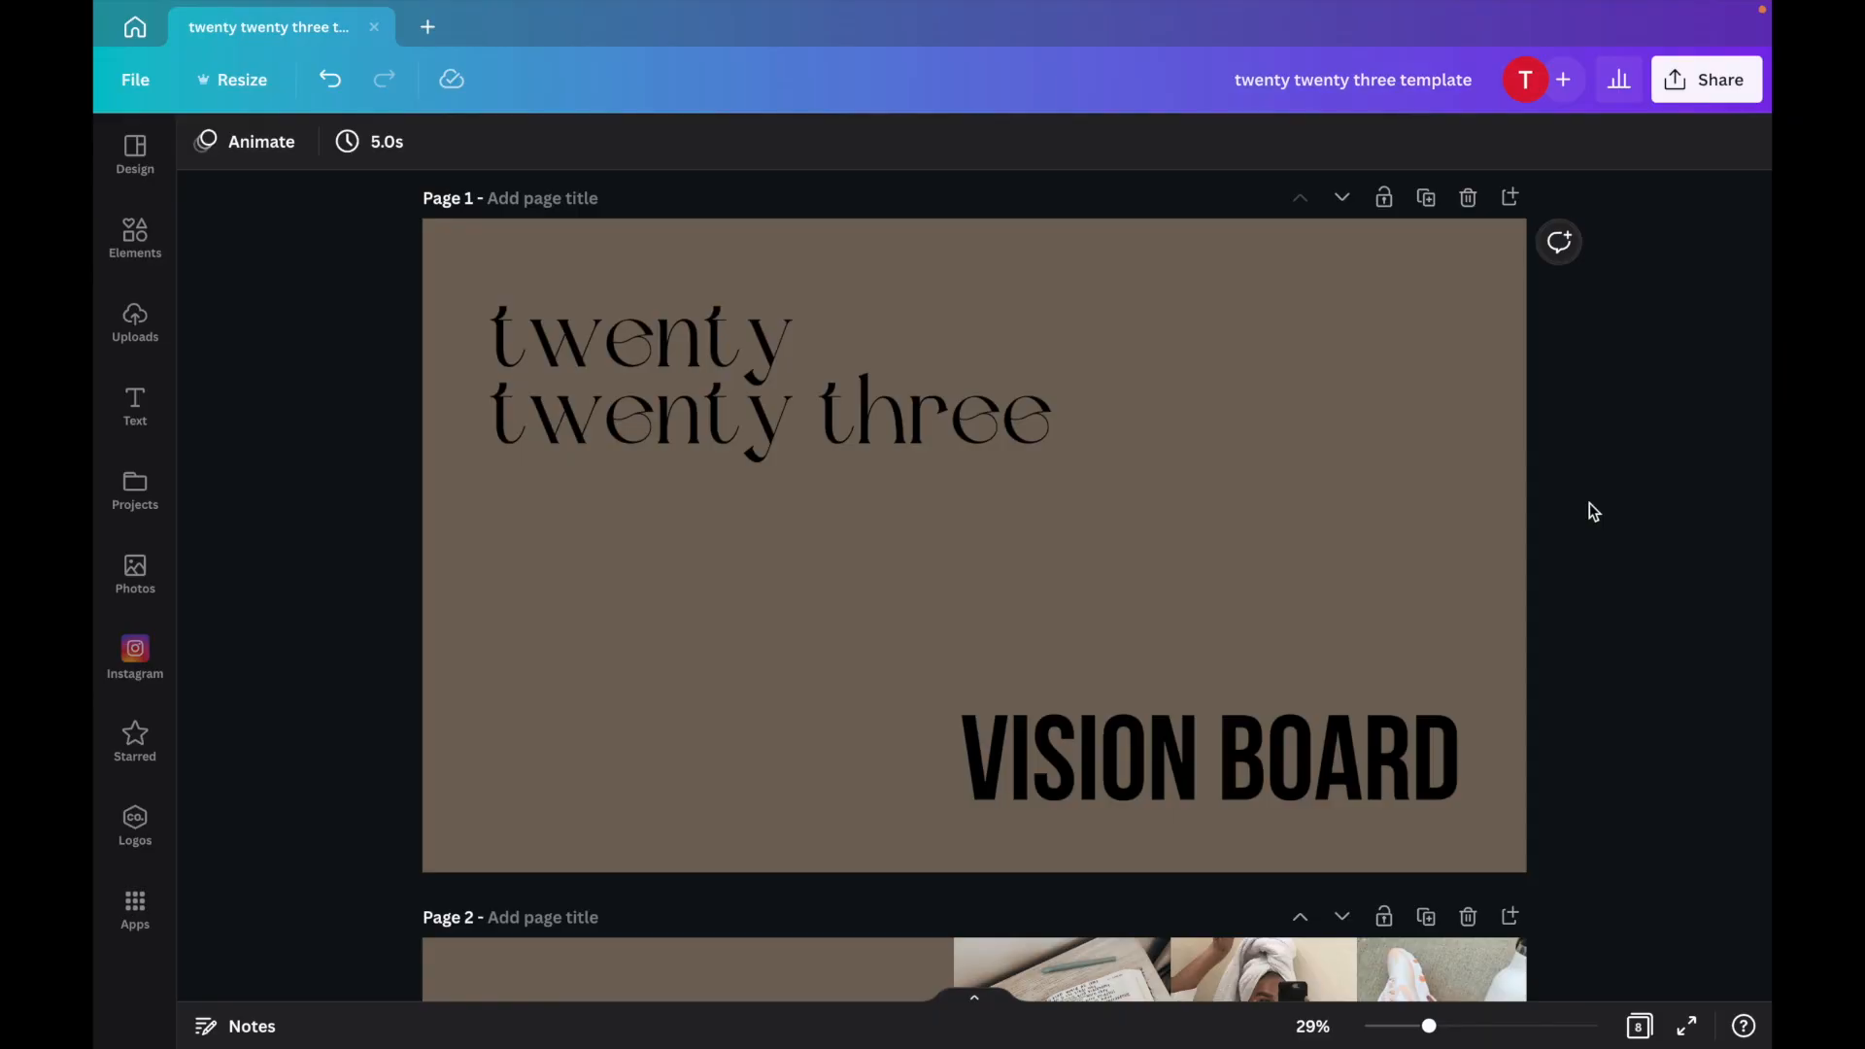
scroll(1589, 504, down, 2)
scroll(1589, 503, down, 4)
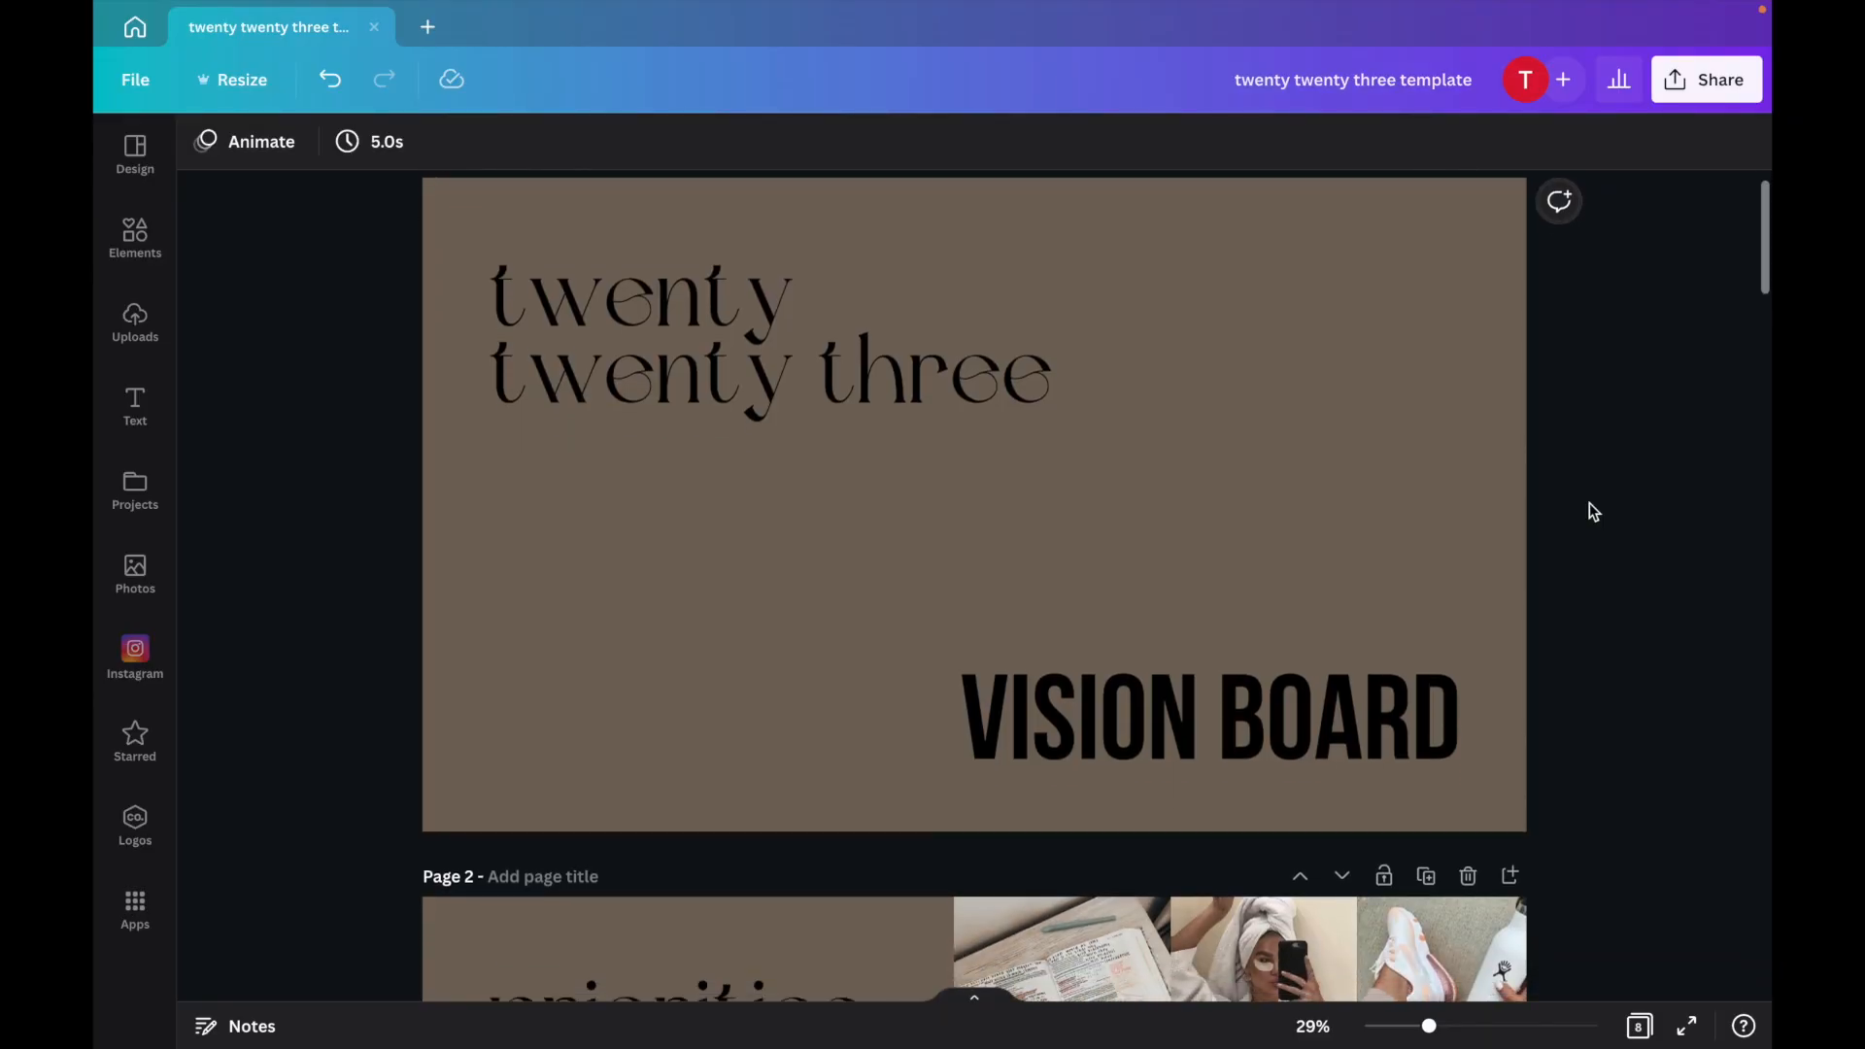
scroll(1589, 503, down, 3)
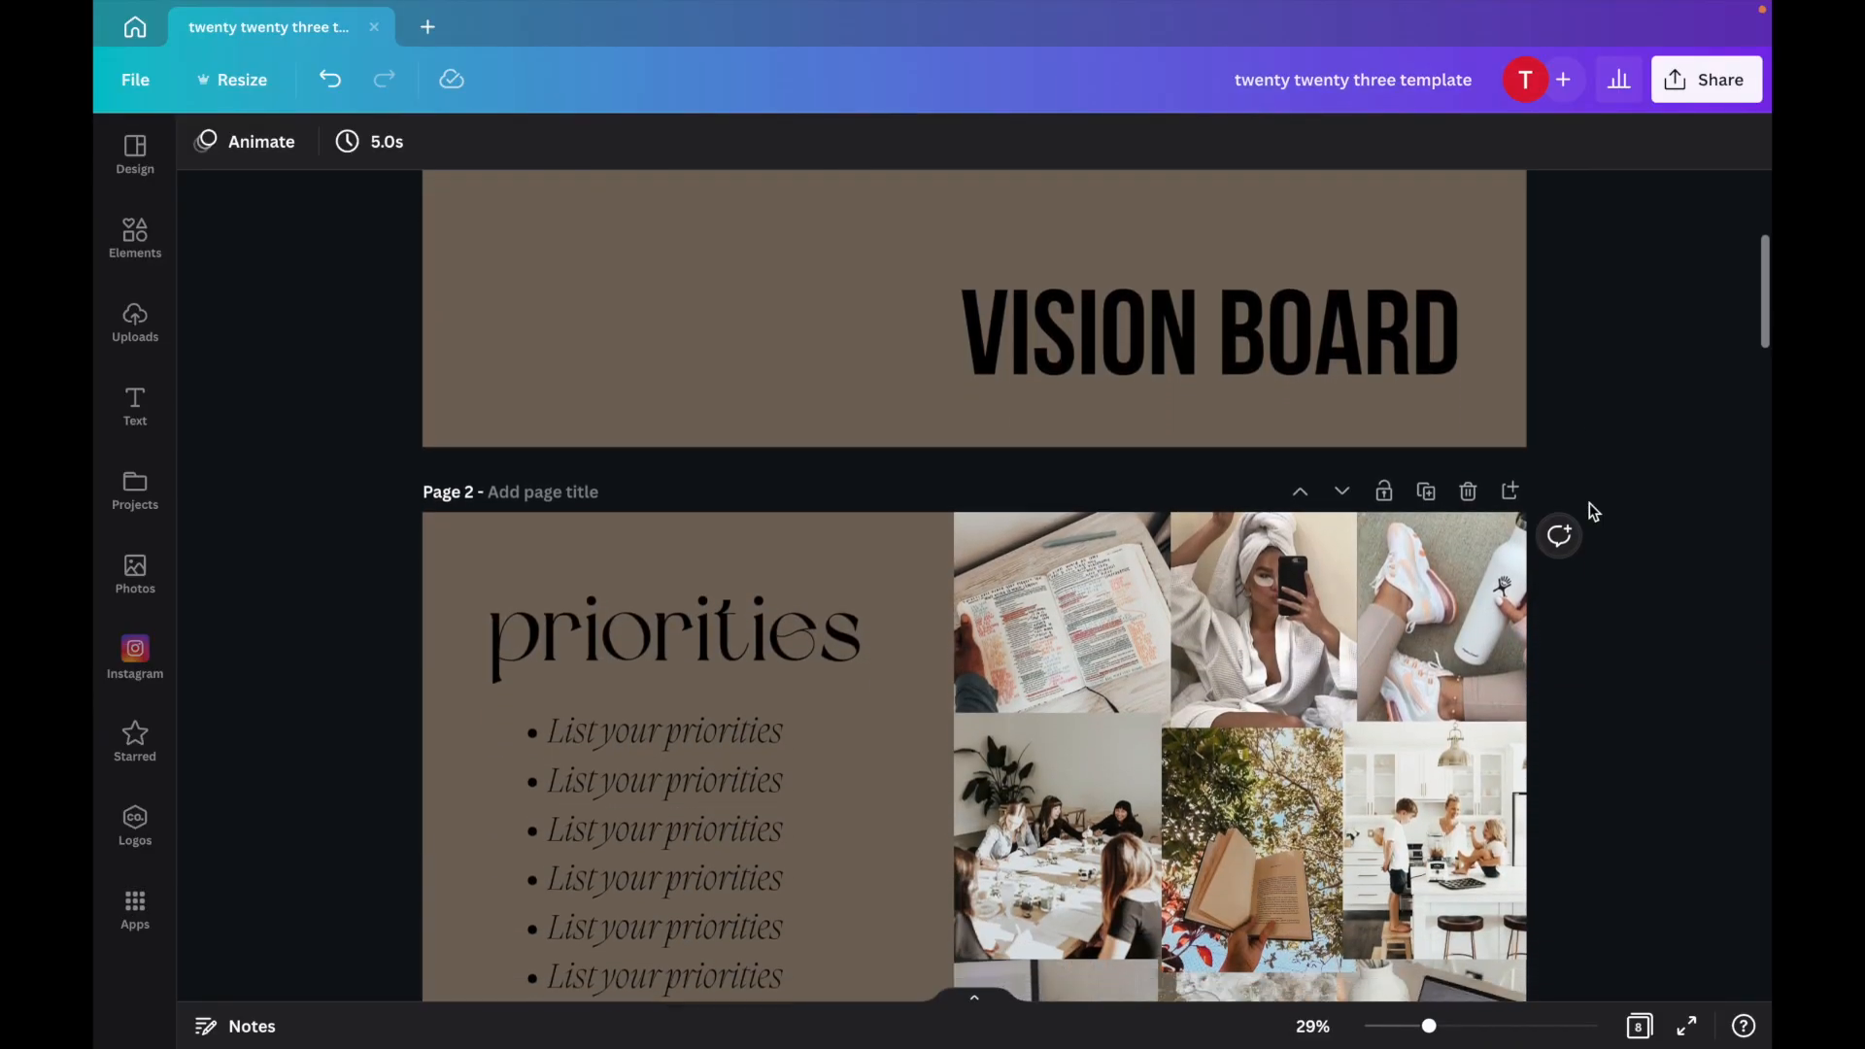
scroll(1589, 504, down, 2)
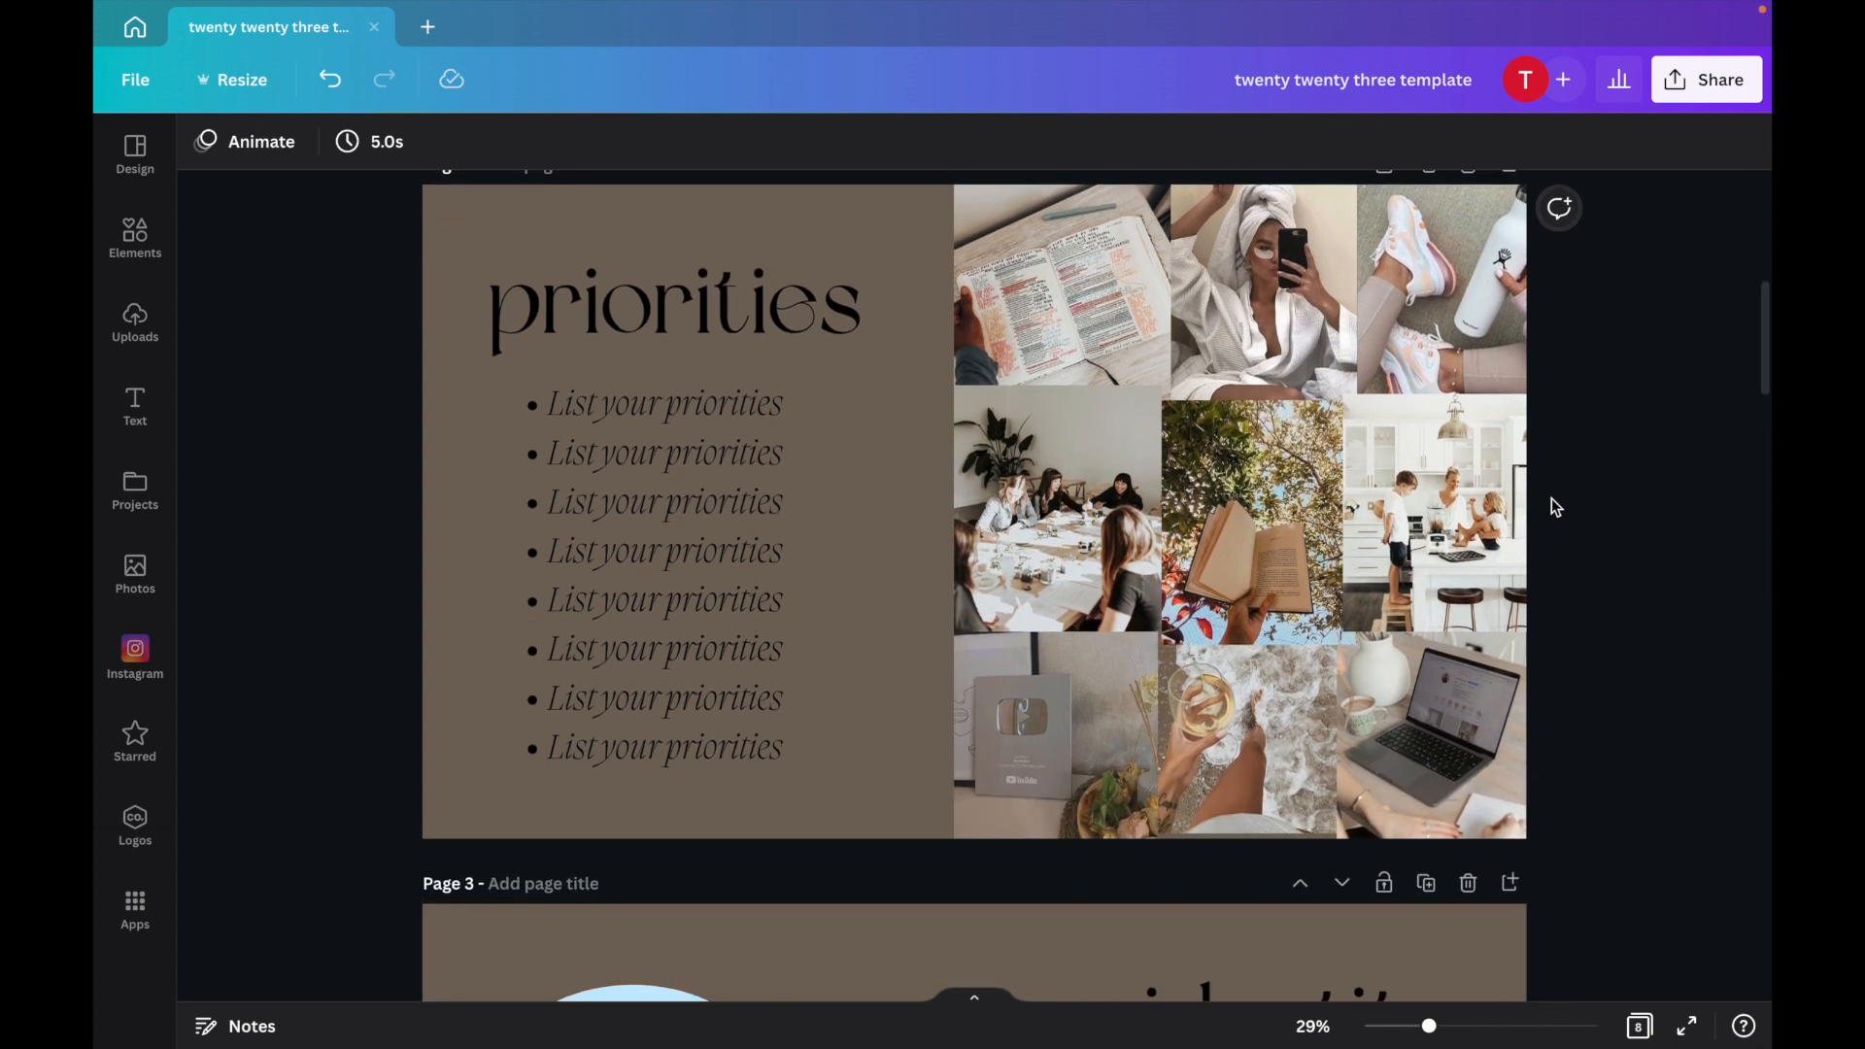
mouse_move(1447, 495)
mouse_down()
mouse_move(1399, 498)
mouse_move(1447, 493)
mouse_up()
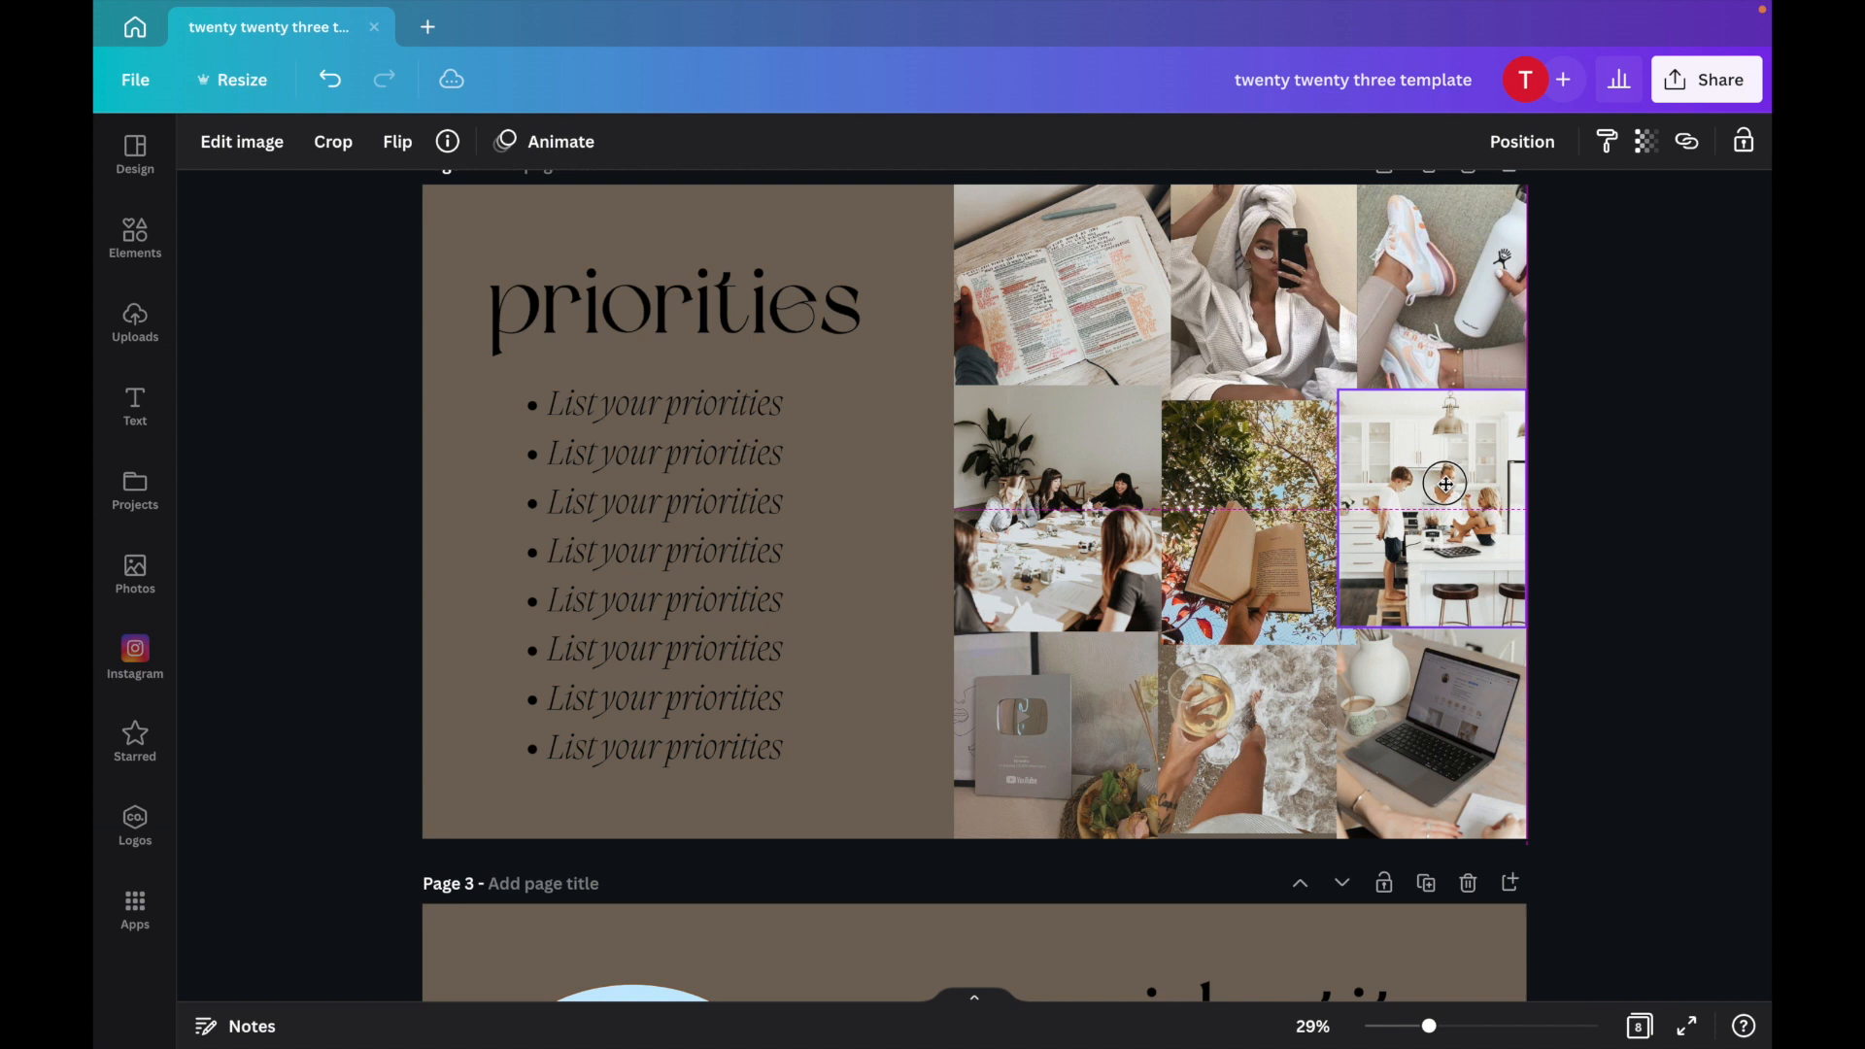
click(1062, 577)
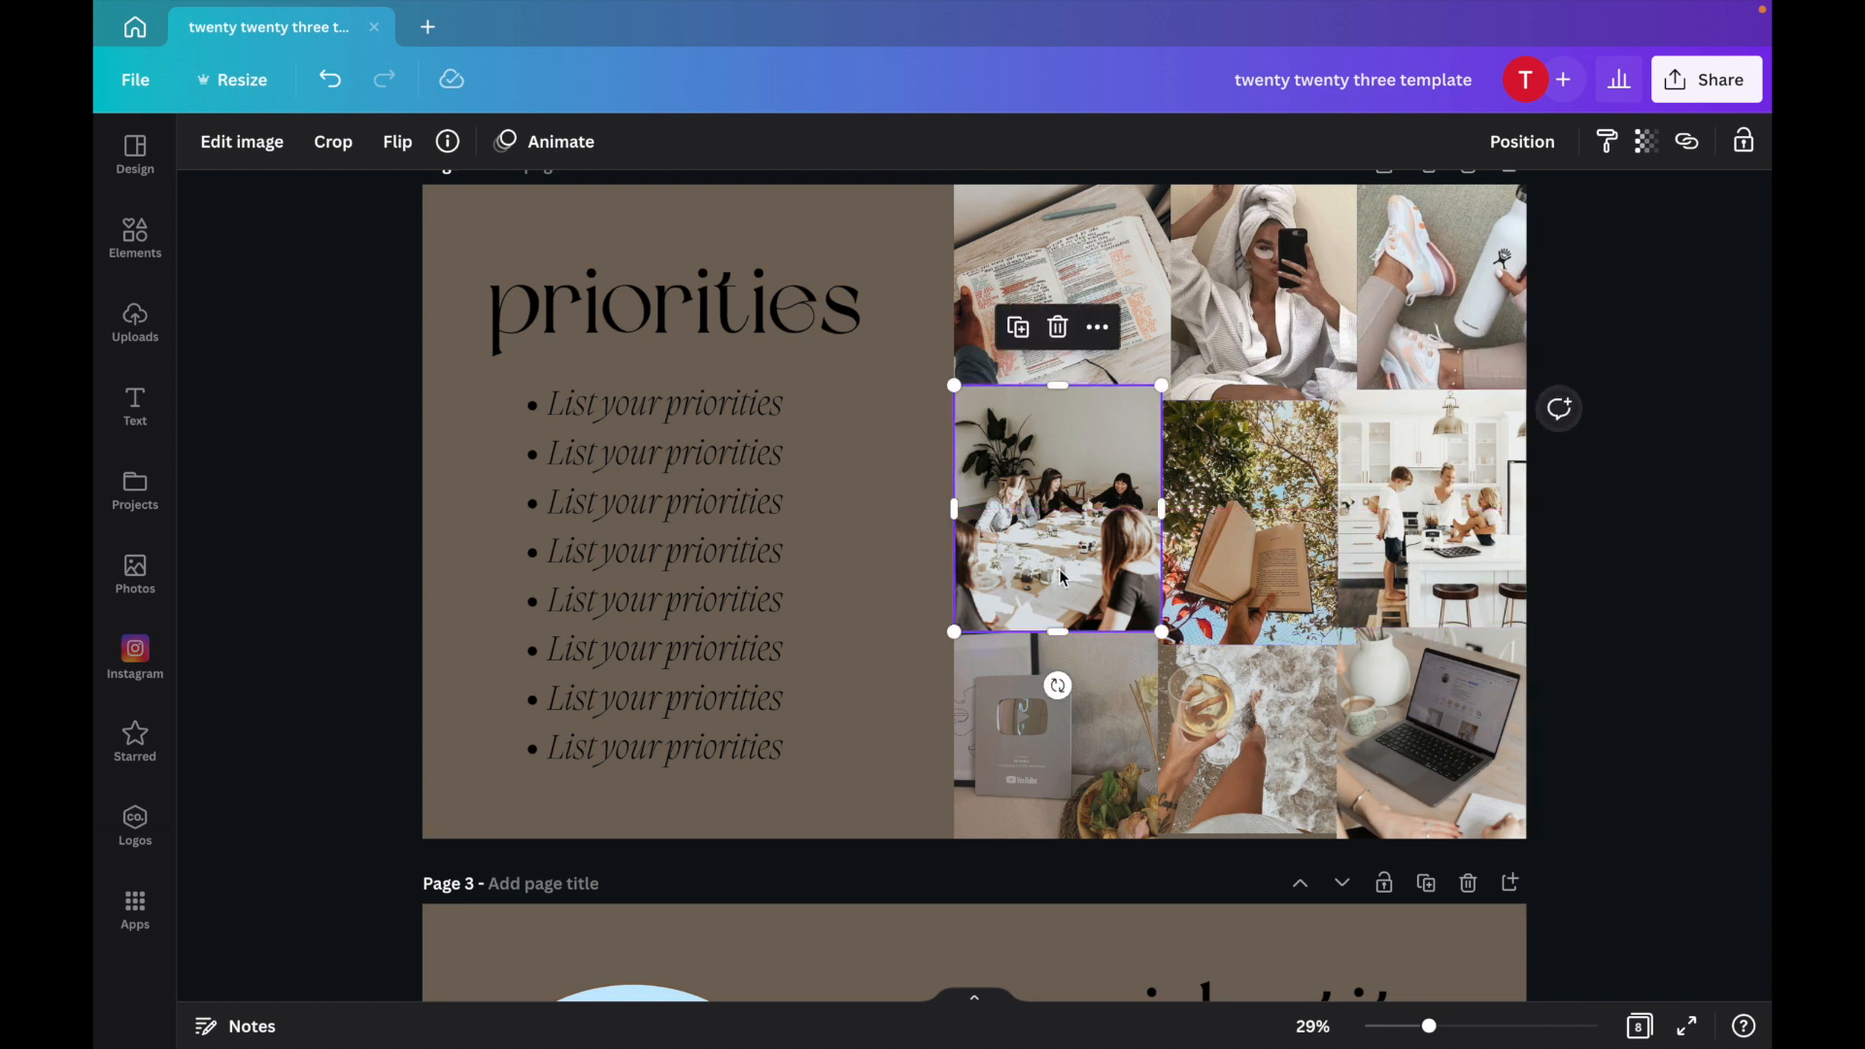
drag(1153, 627, 1227, 709)
click(1226, 704)
drag(1253, 301, 1262, 313)
click(1621, 398)
Fill the identity page's two arch frames with the uploaded portrait photo and the 'make yourself proud' image.
scroll(1620, 399, down, 5)
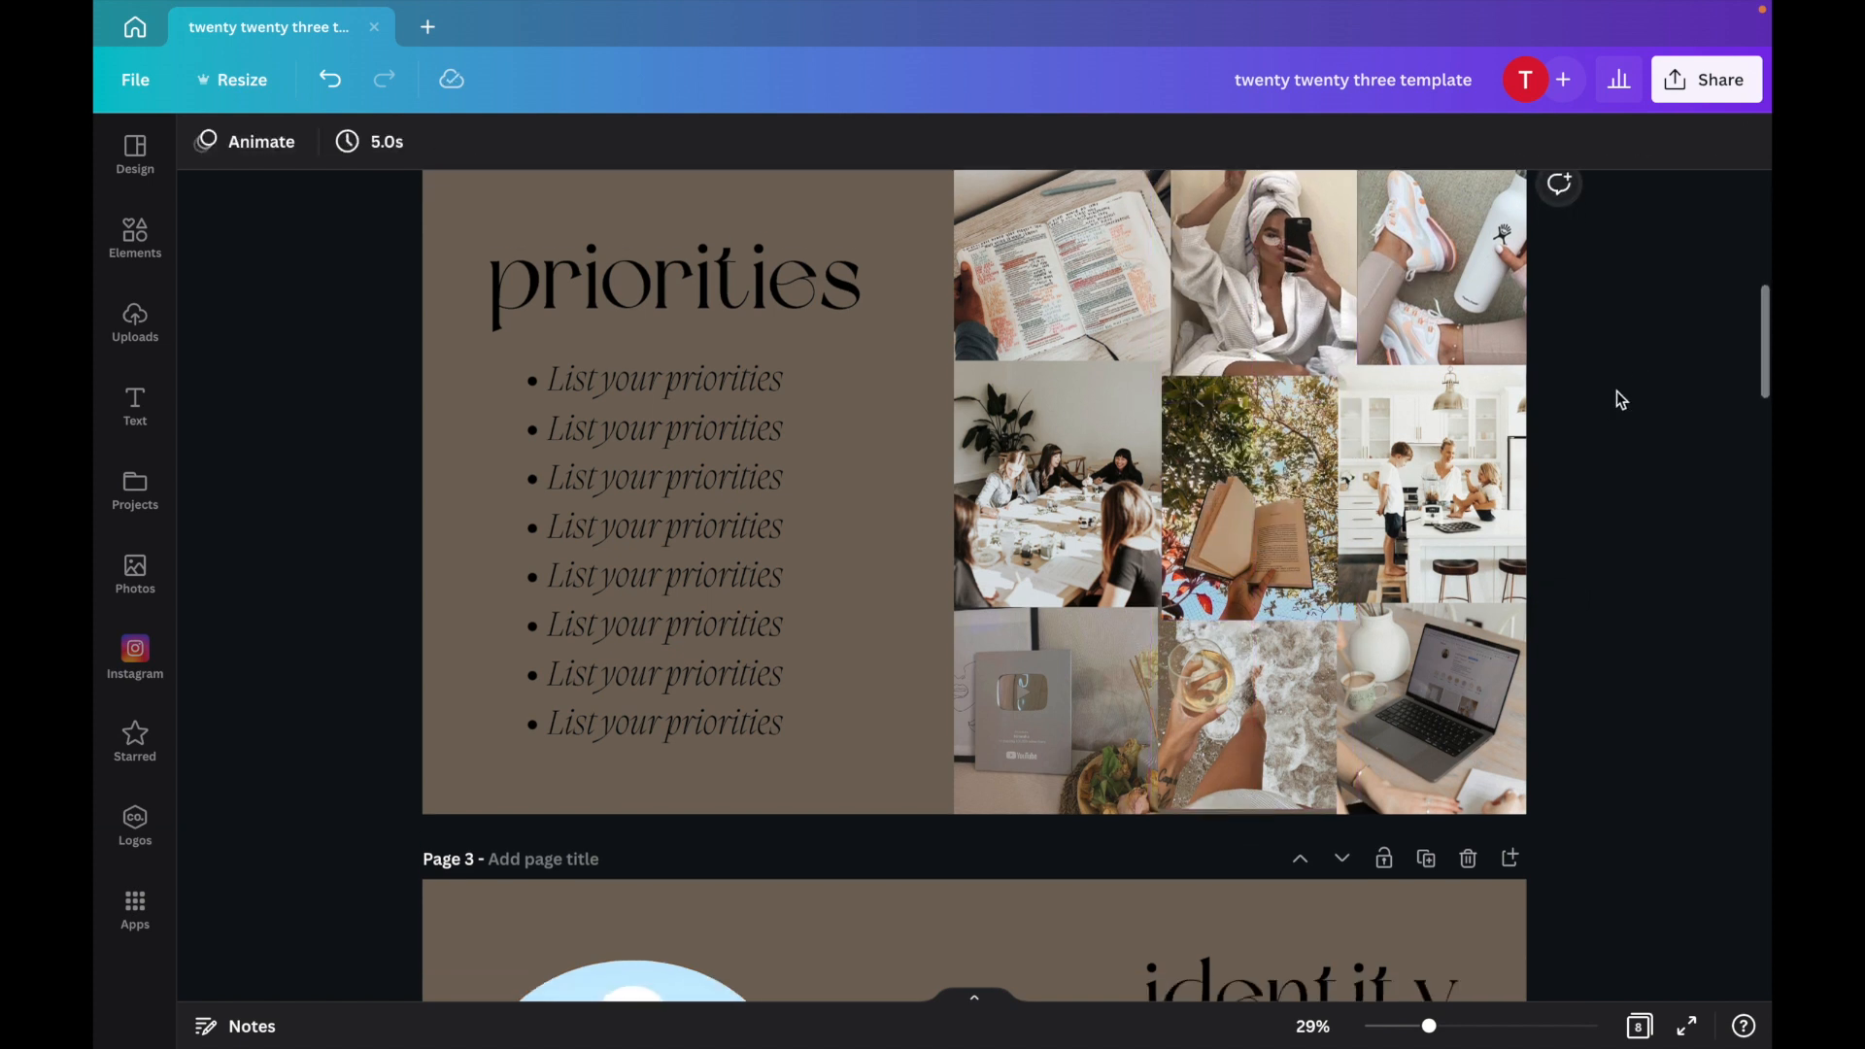
scroll(1617, 390, down, 3)
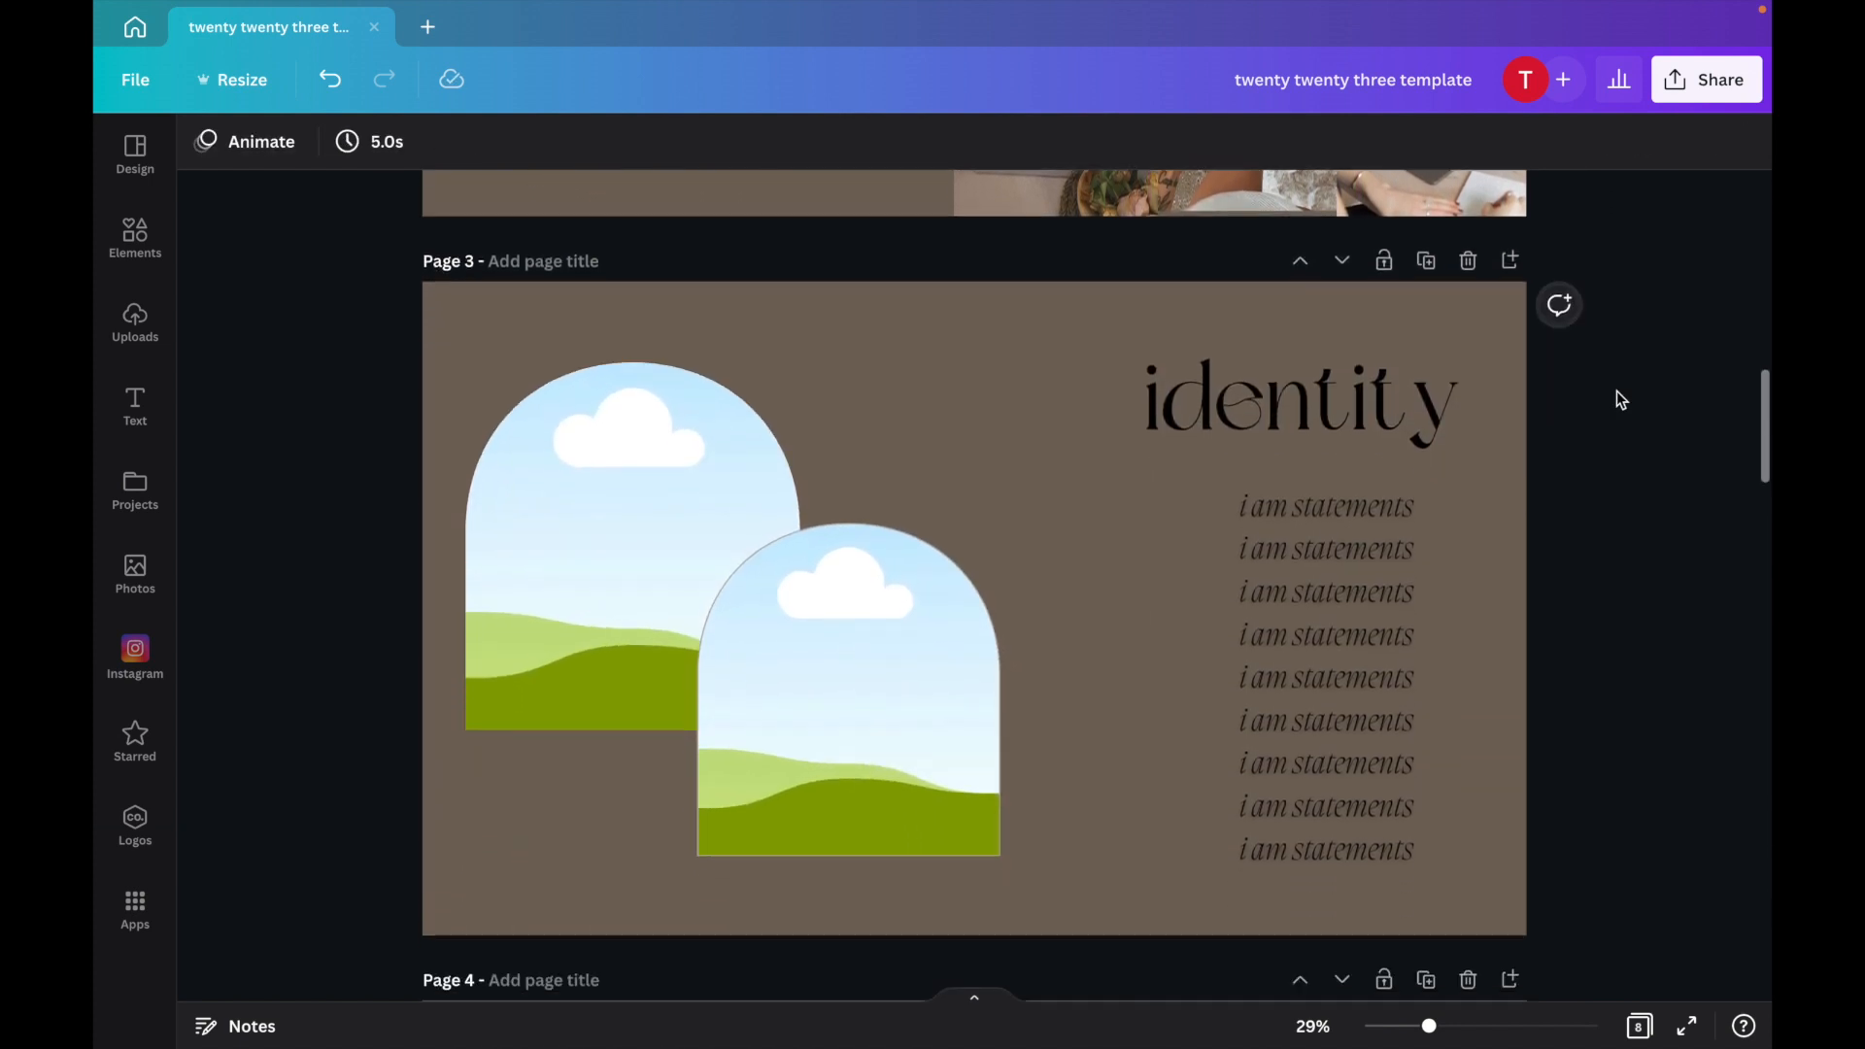
click(1395, 574)
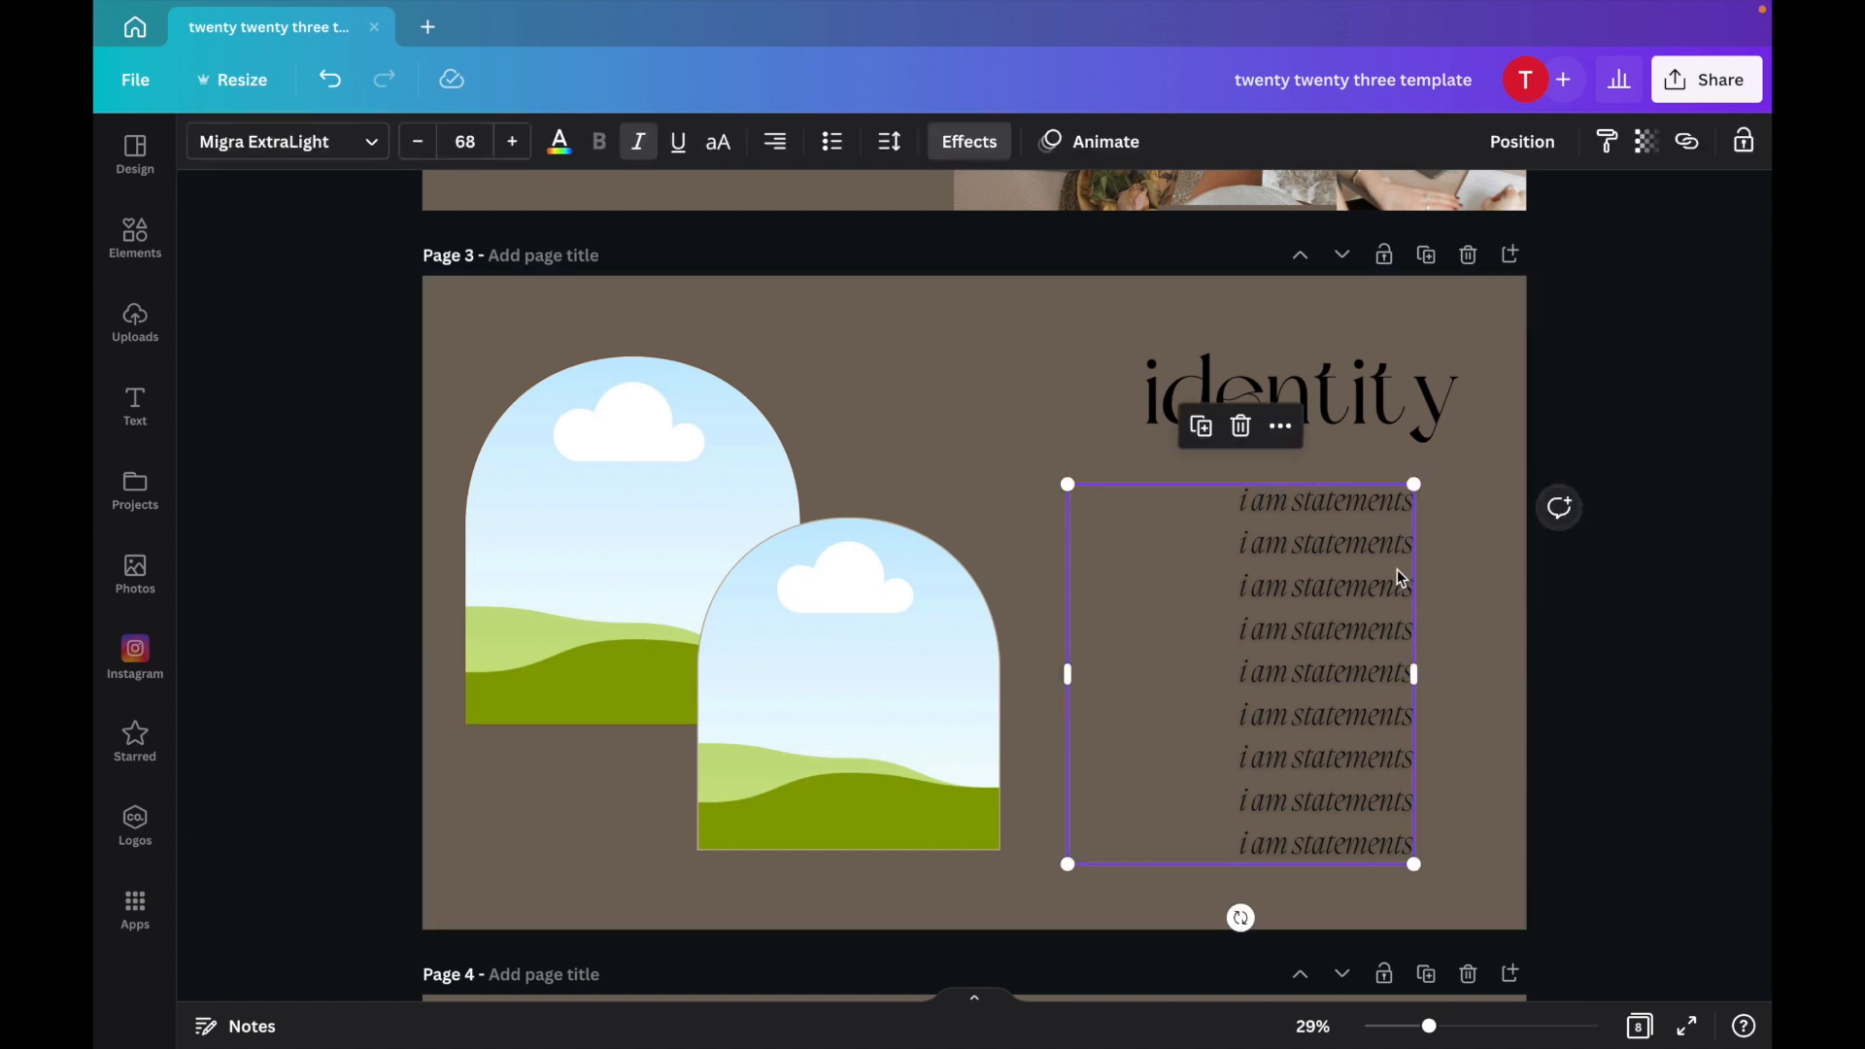
click(848, 700)
click(135, 322)
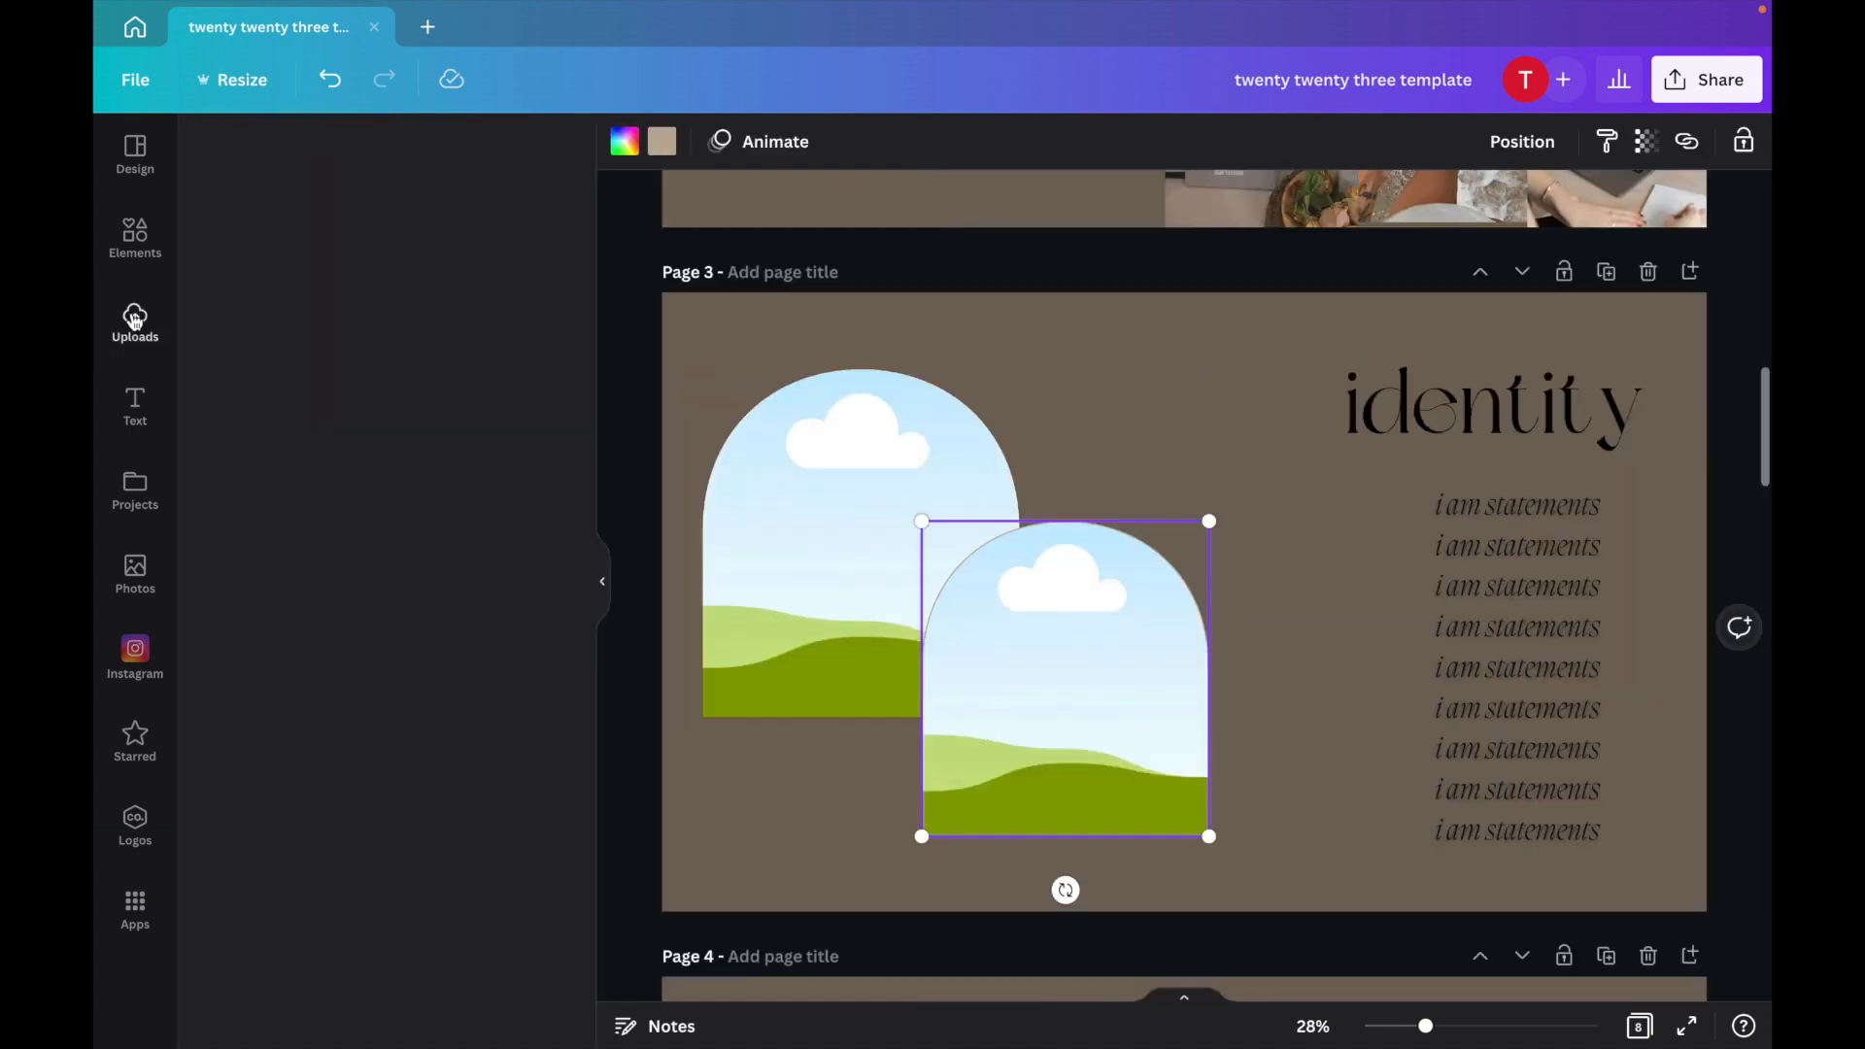
click(268, 606)
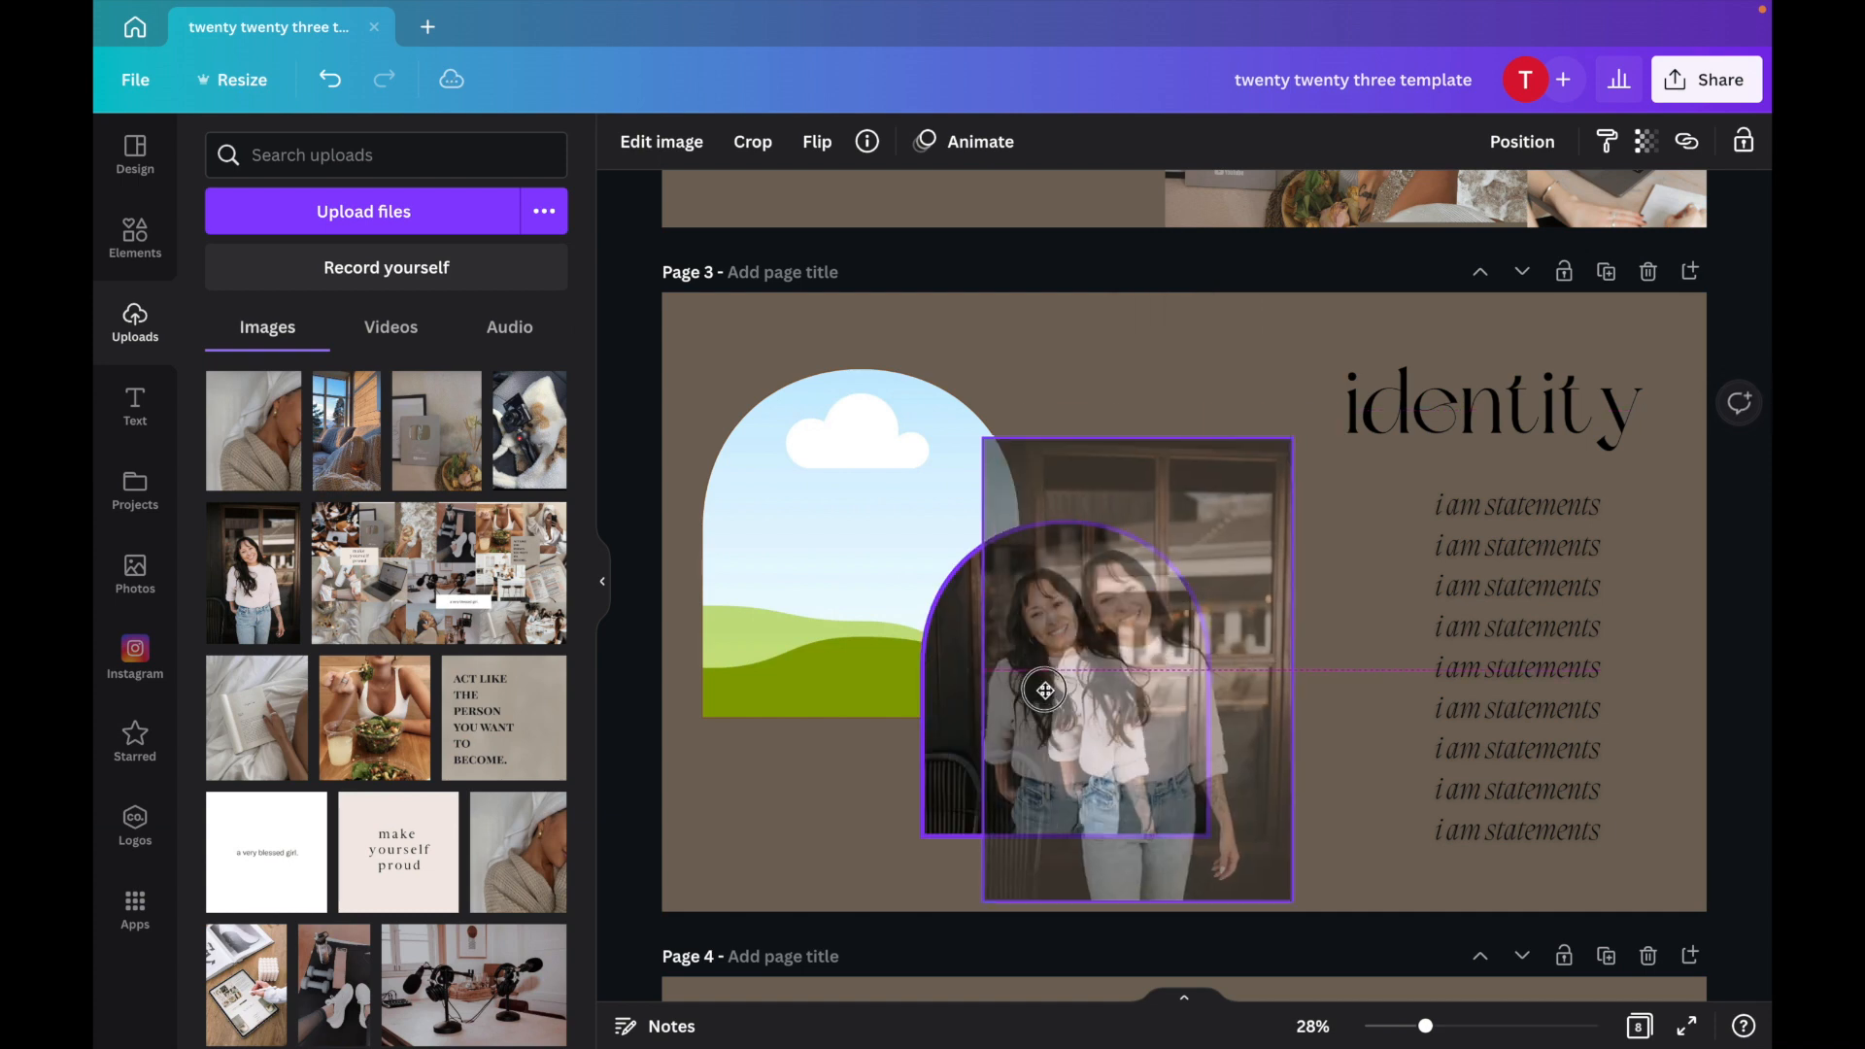
click(419, 851)
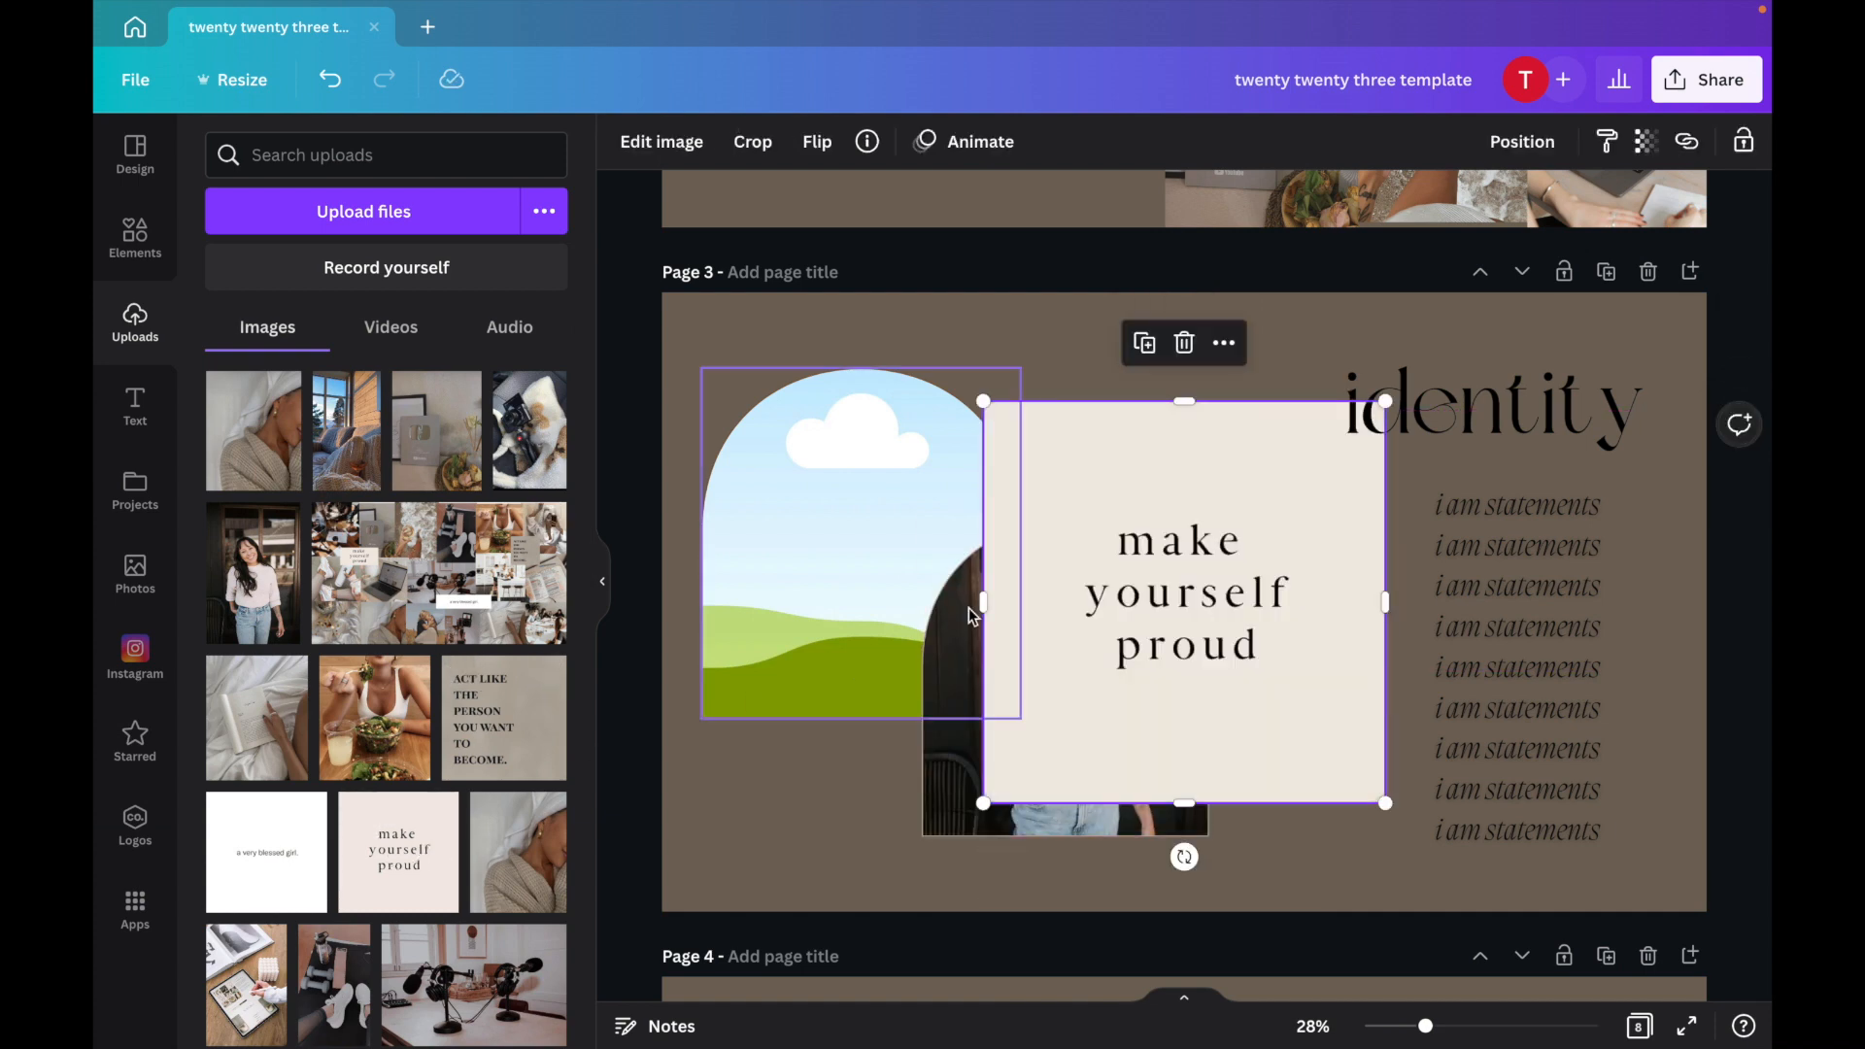
drag(977, 527, 904, 530)
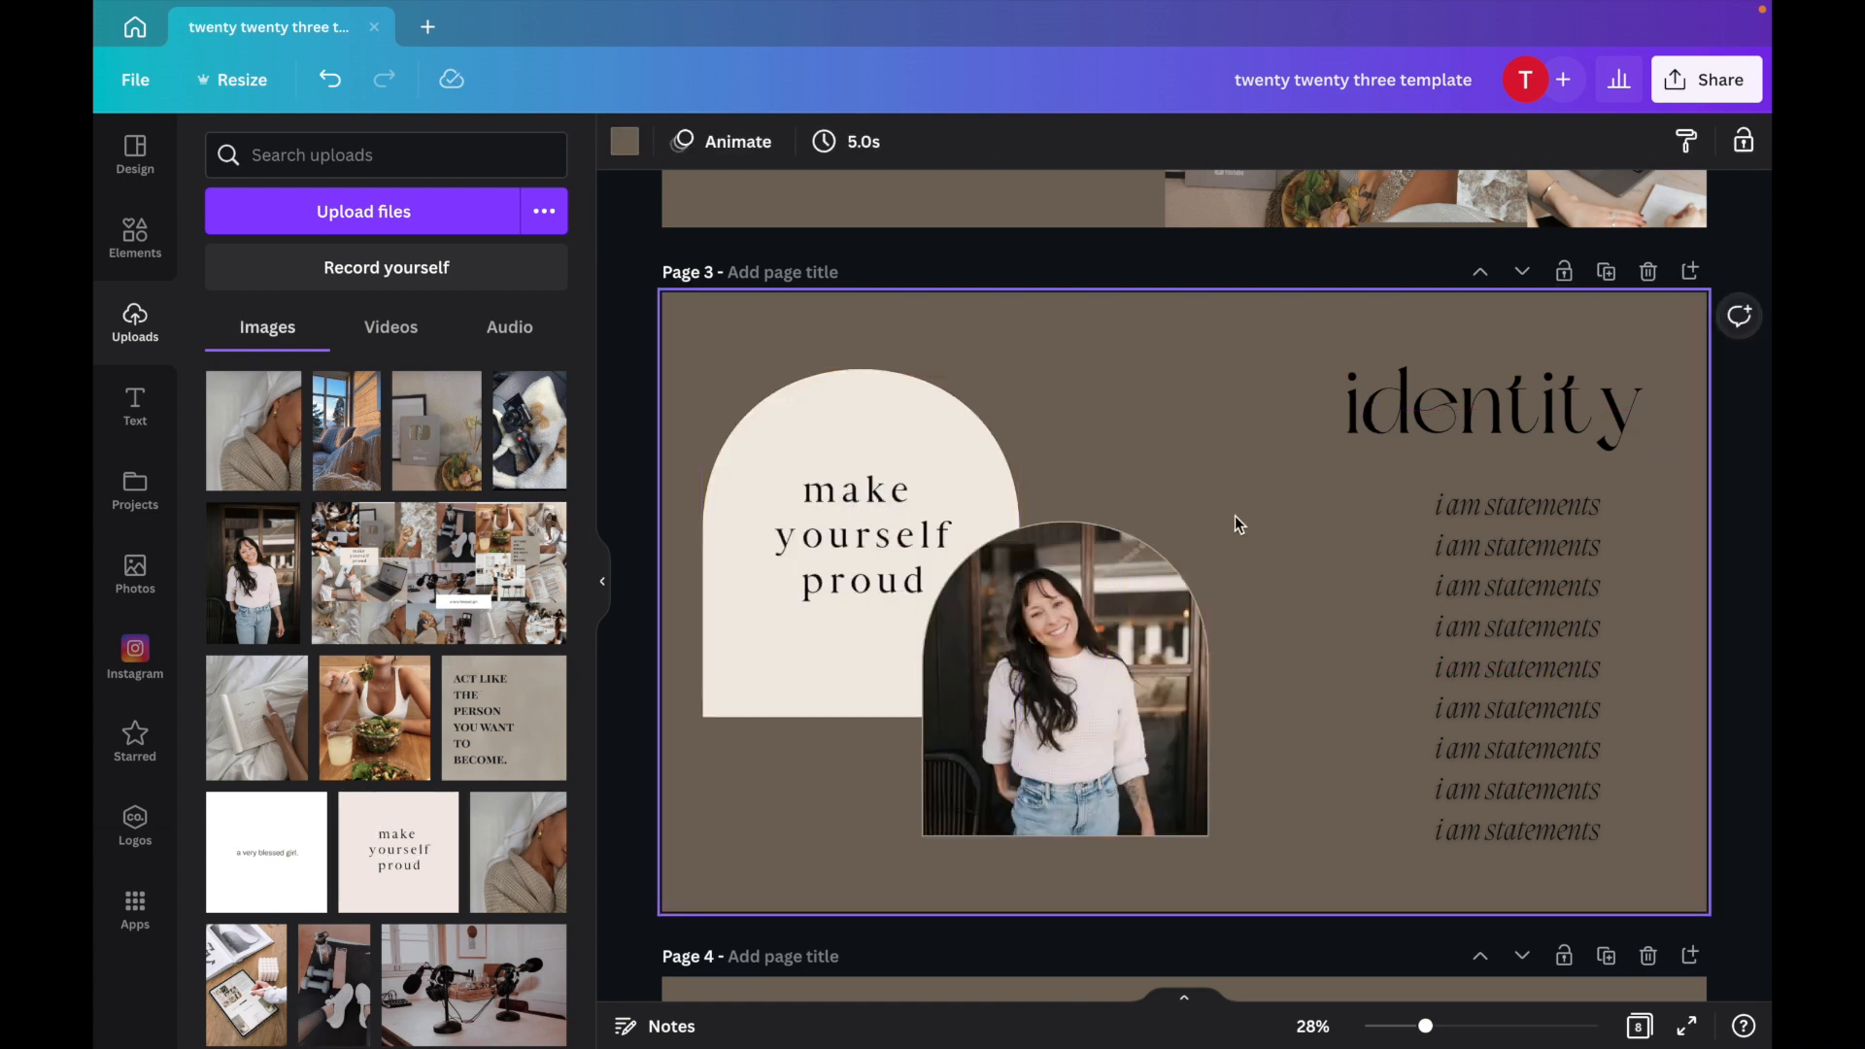
Remove the images from both arch frames on the identity page.
click(601, 611)
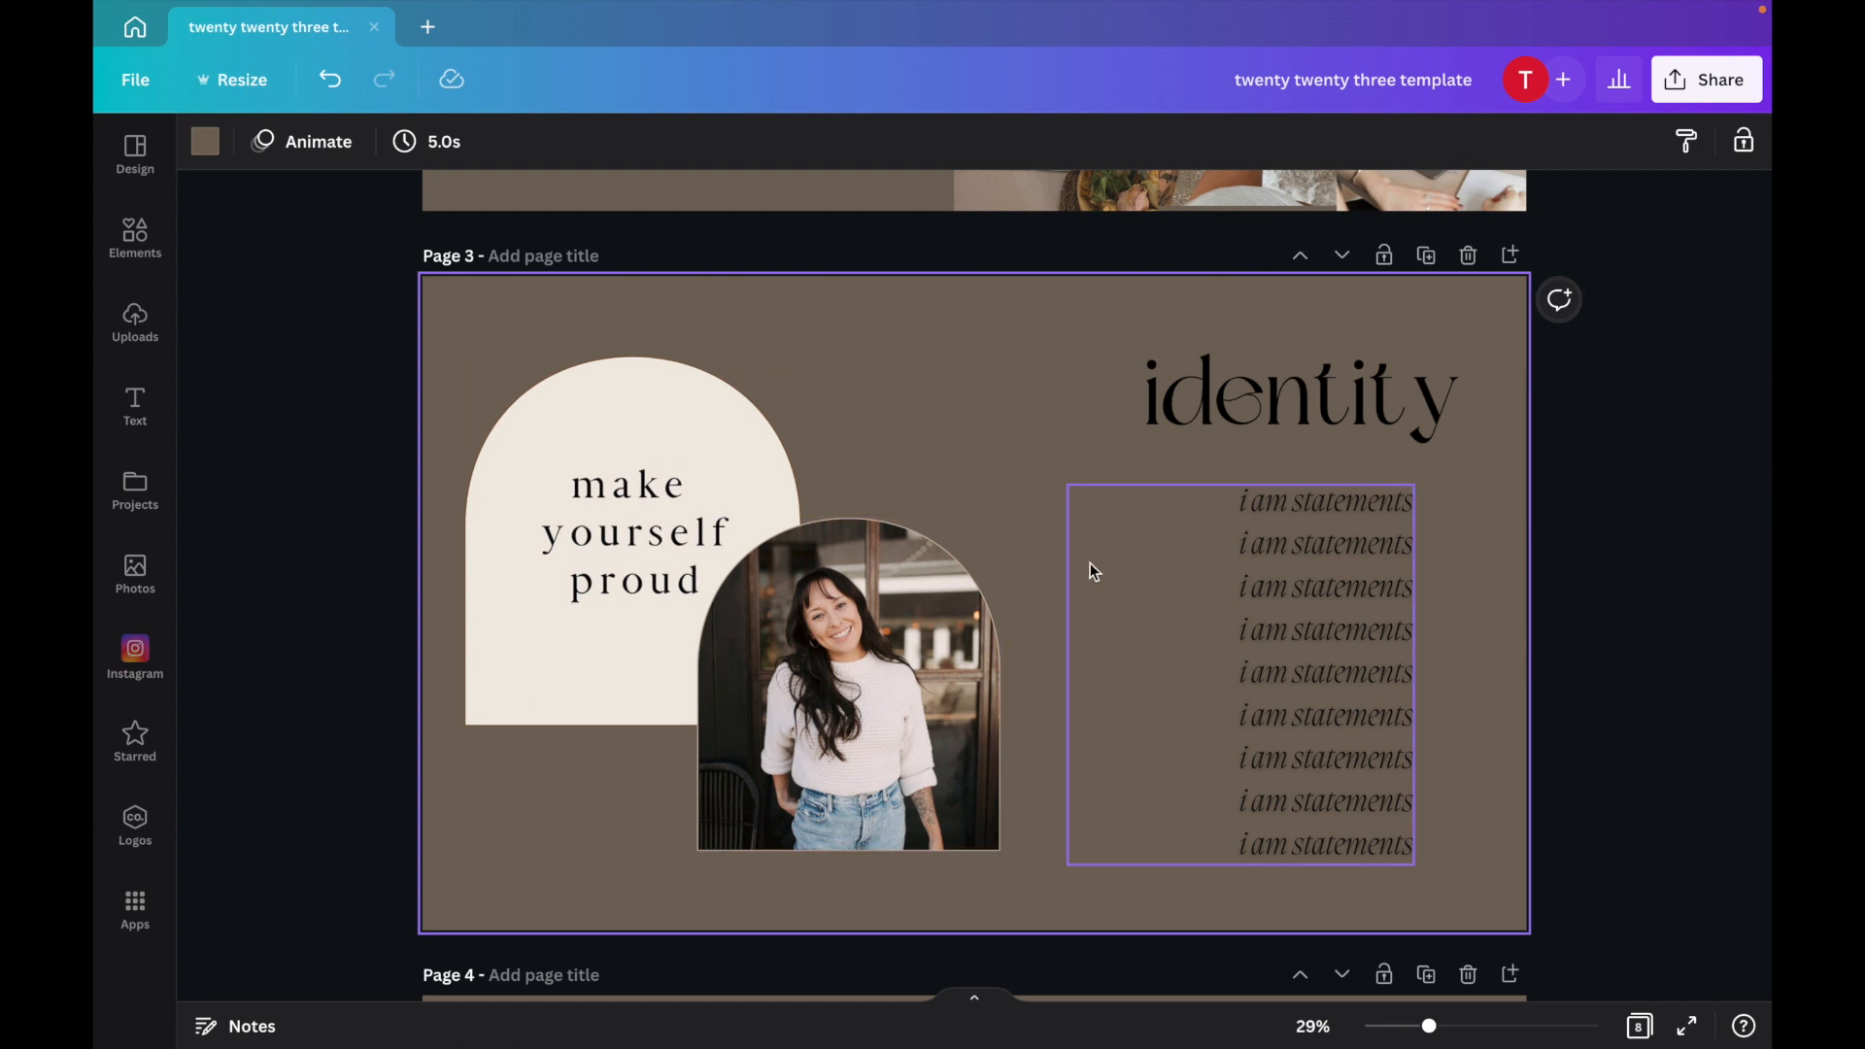
click(848, 660)
key(Delete)
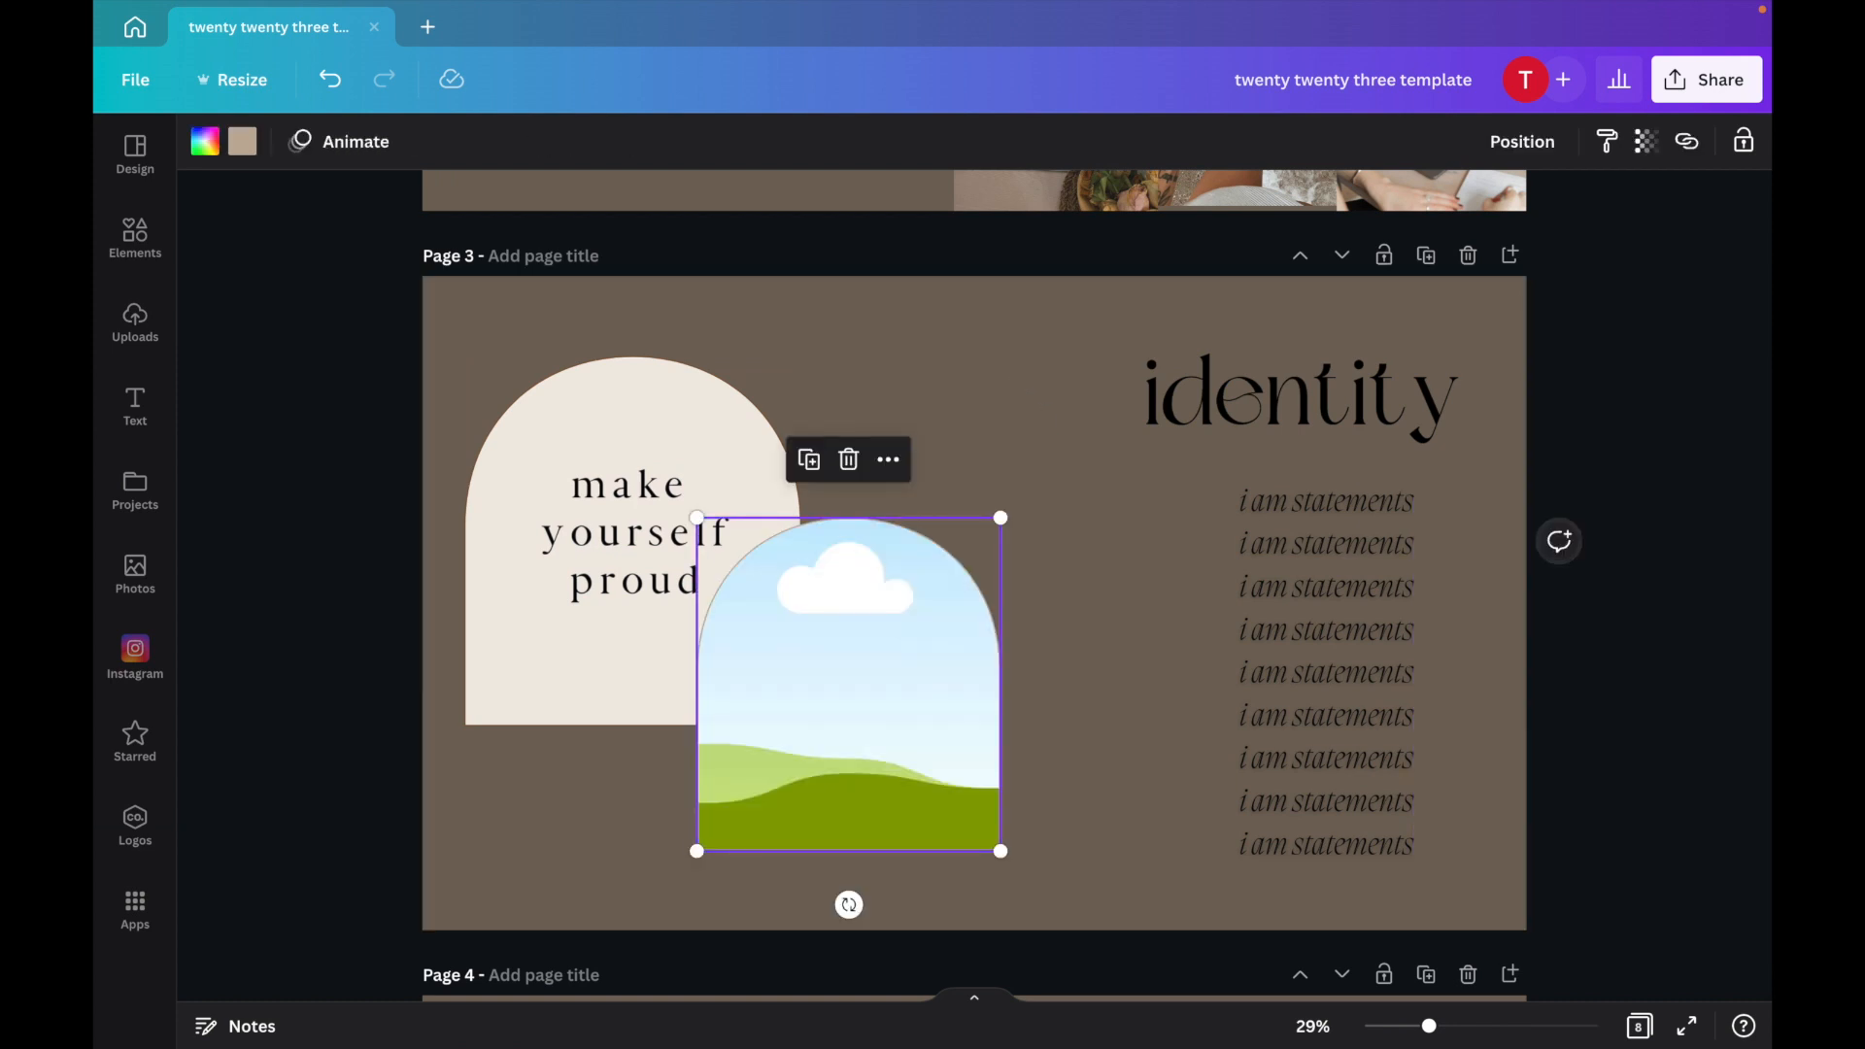
click(620, 564)
key(Delete)
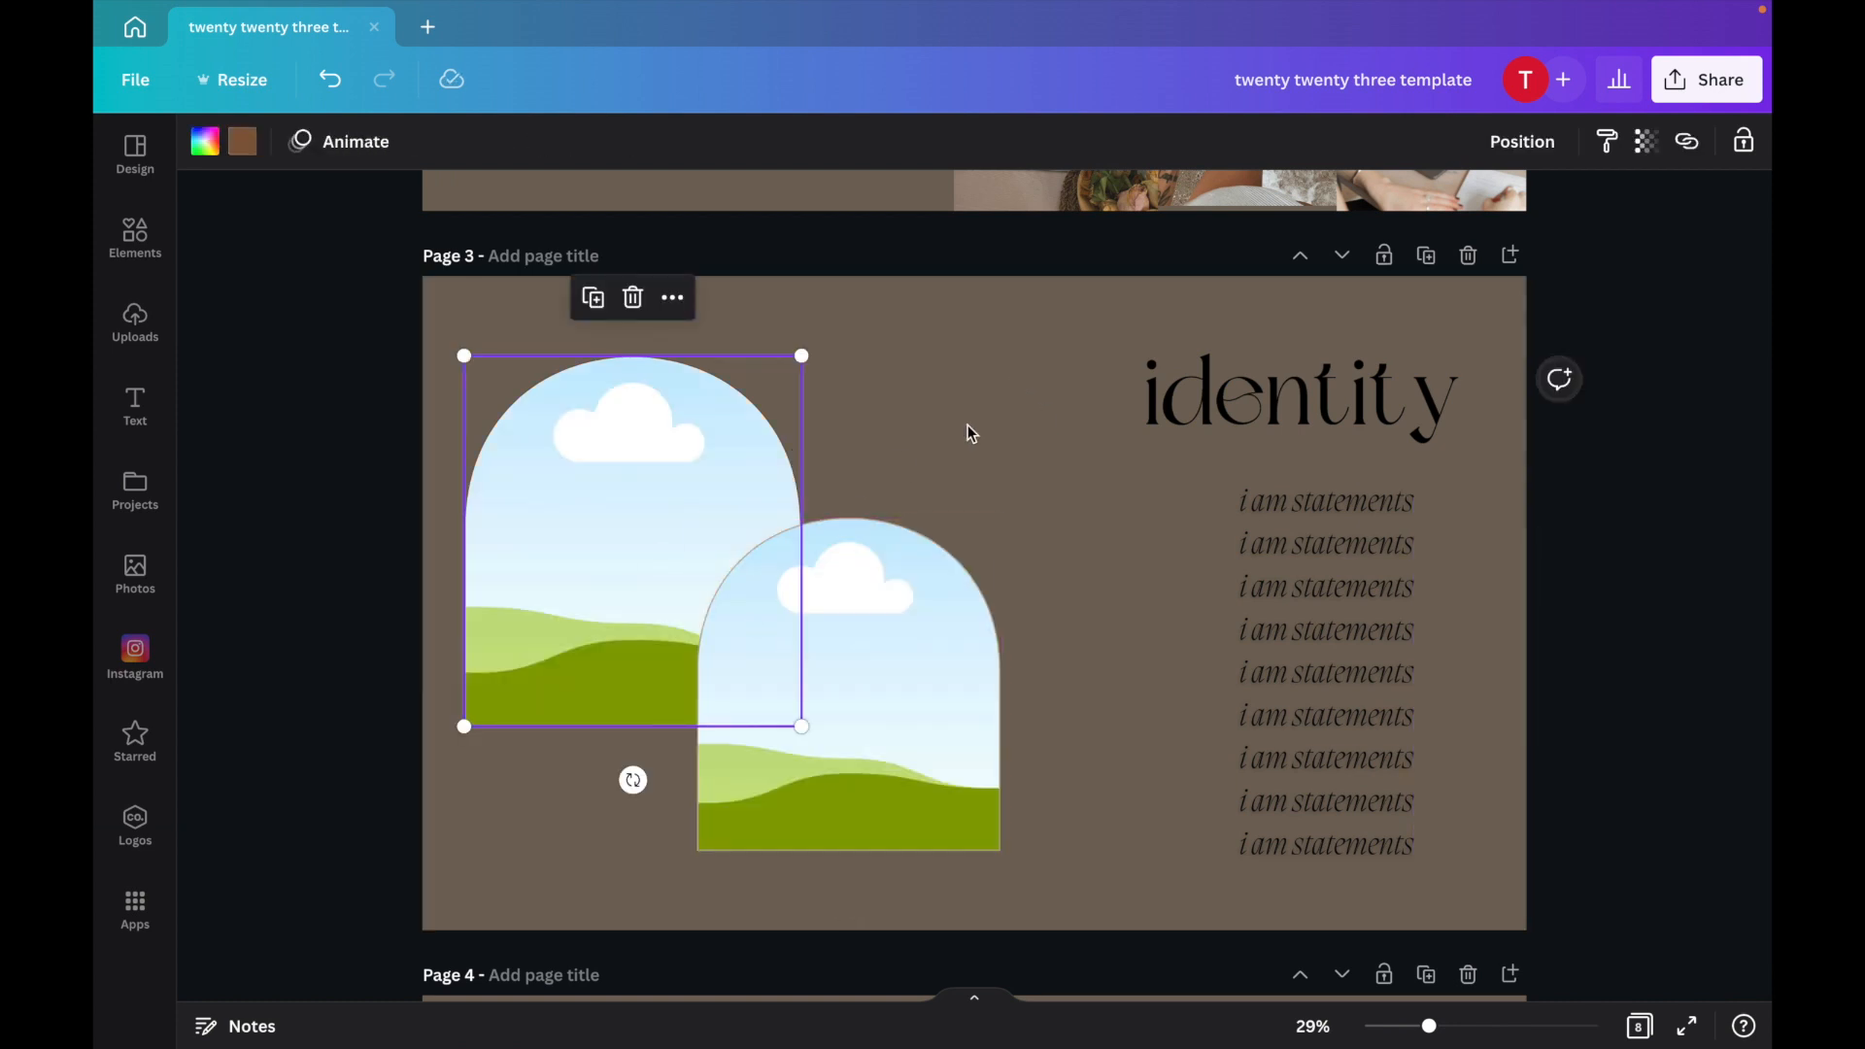
scroll(968, 428, down, 5)
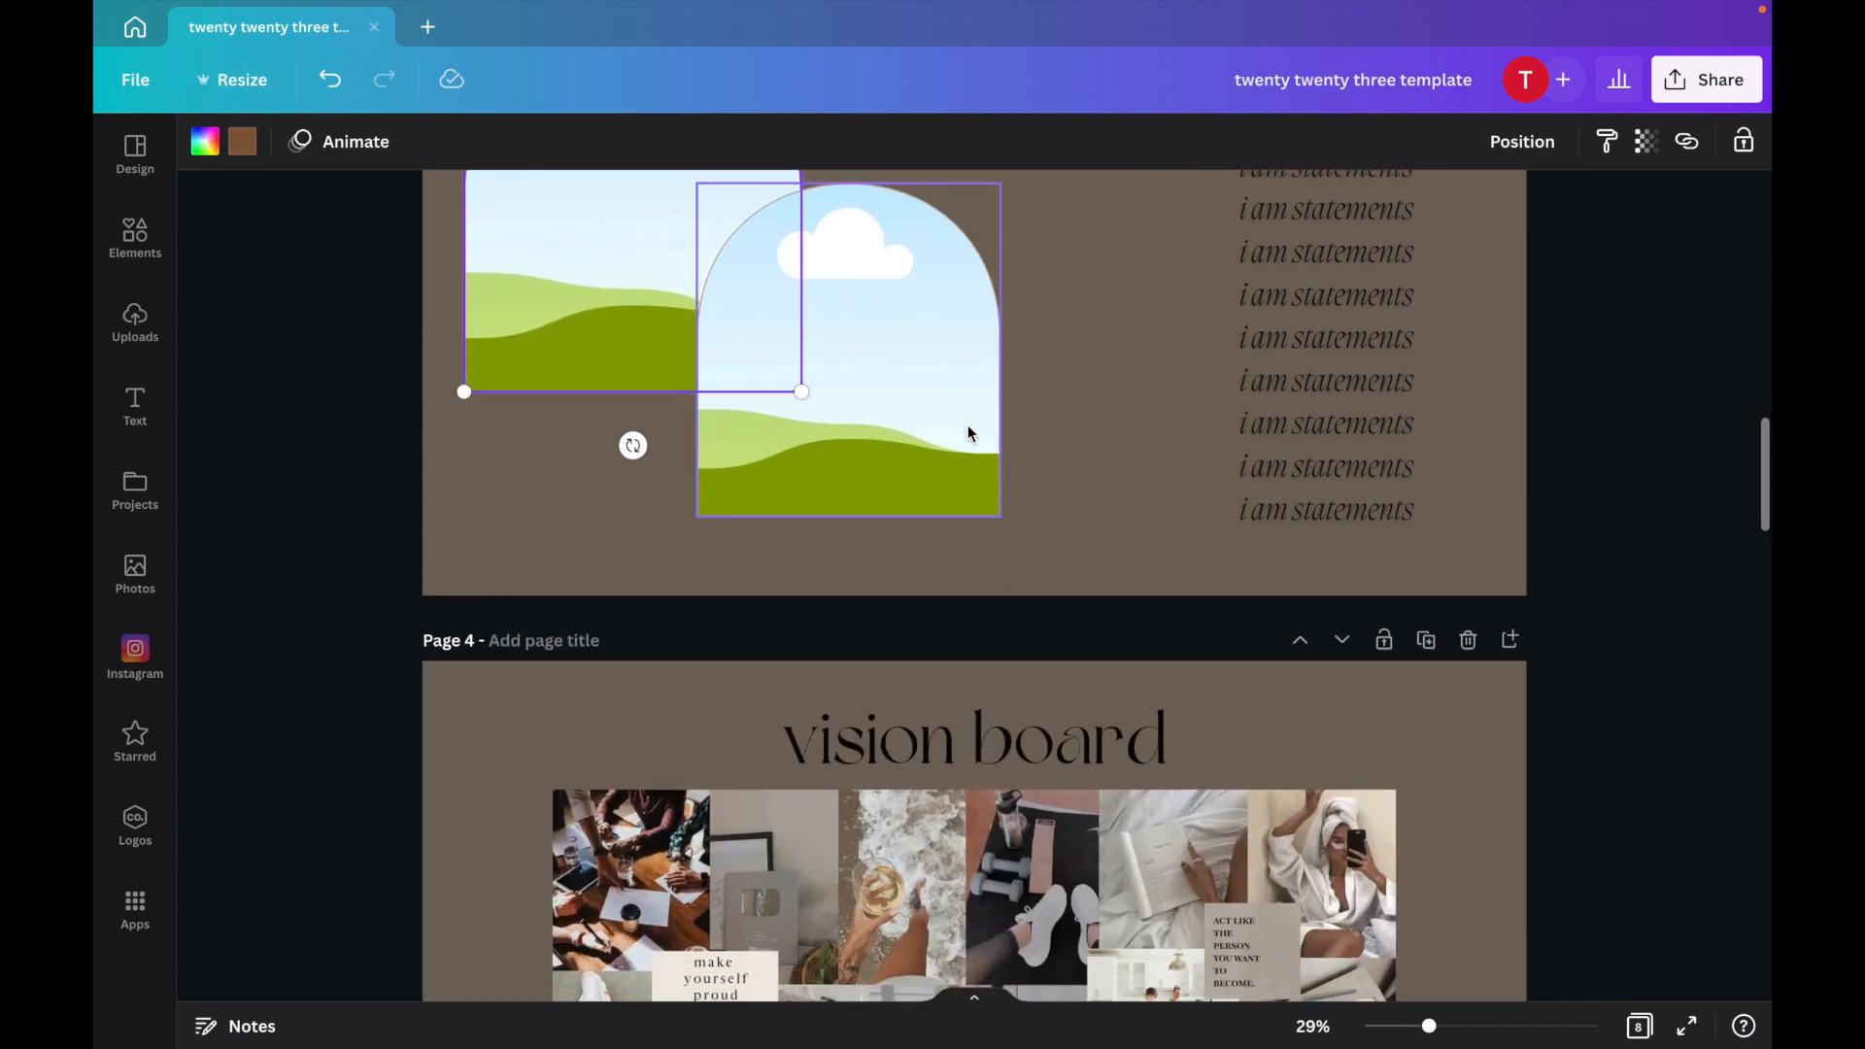
scroll(968, 433, down, 5)
click(956, 573)
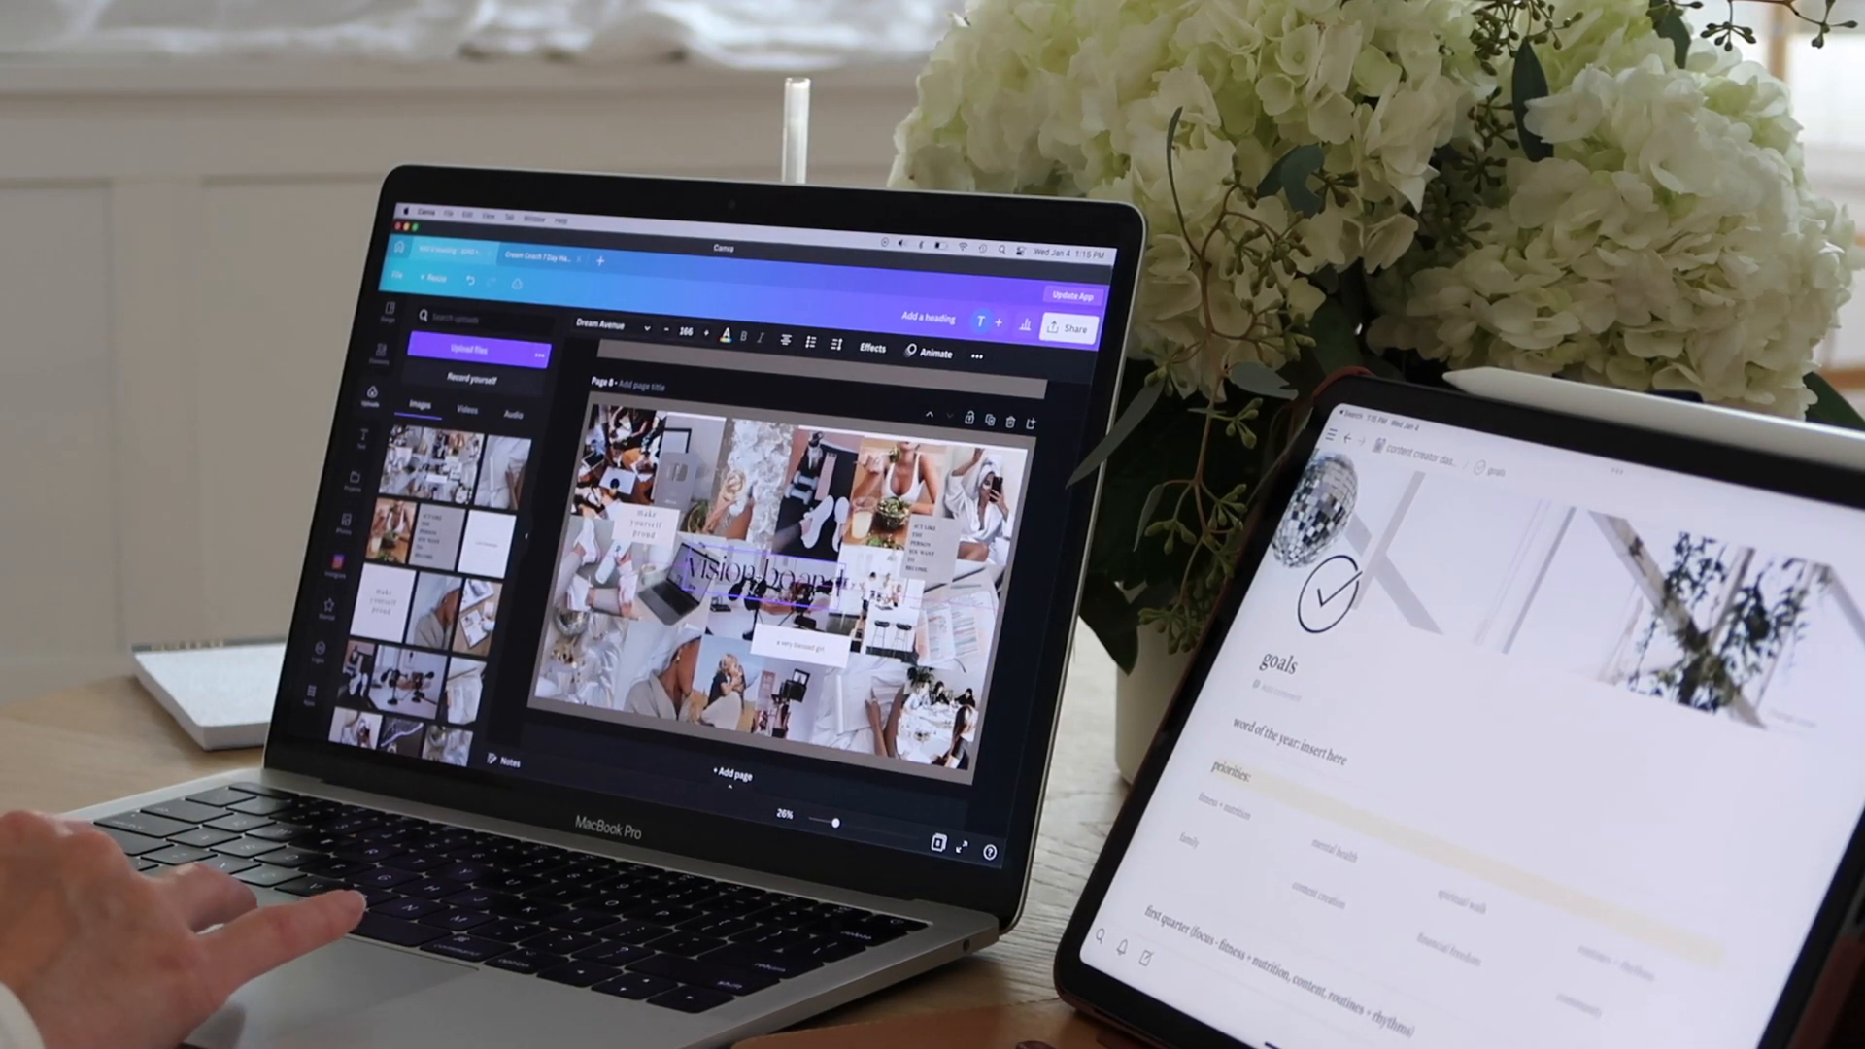
drag(763, 575, 772, 580)
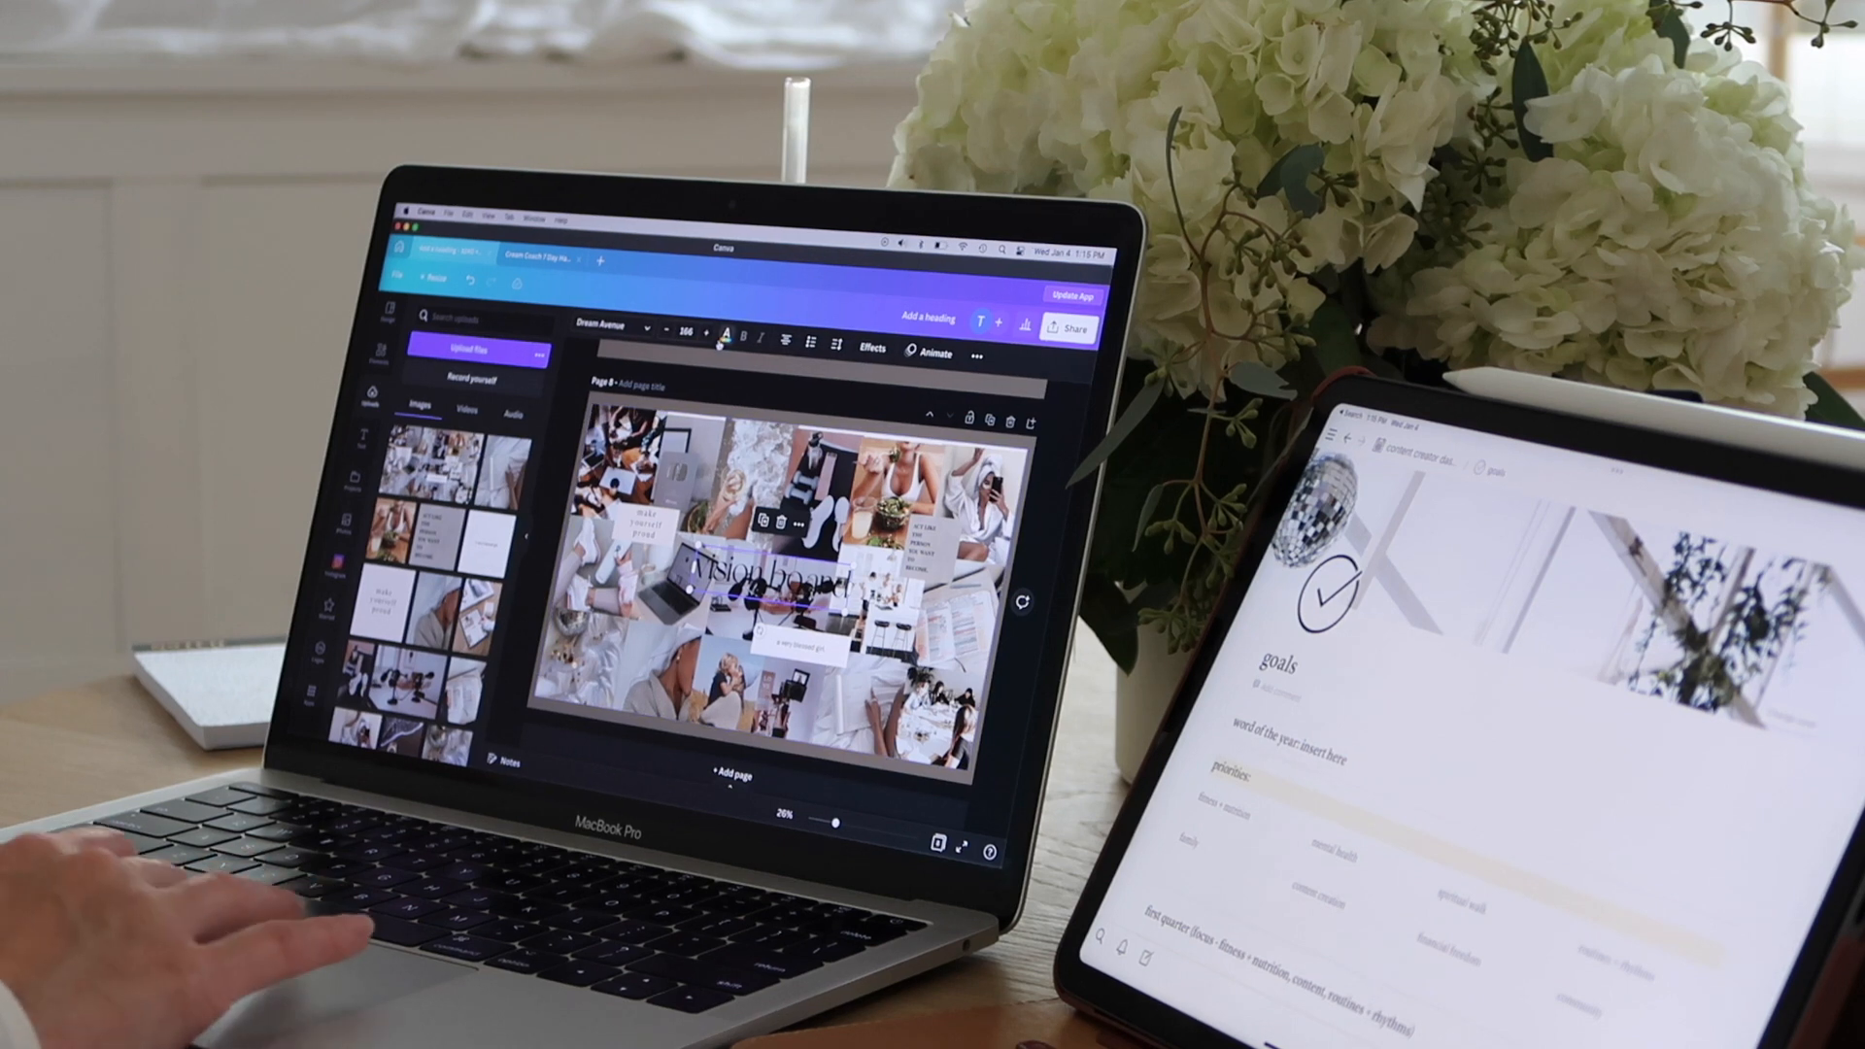
click(721, 338)
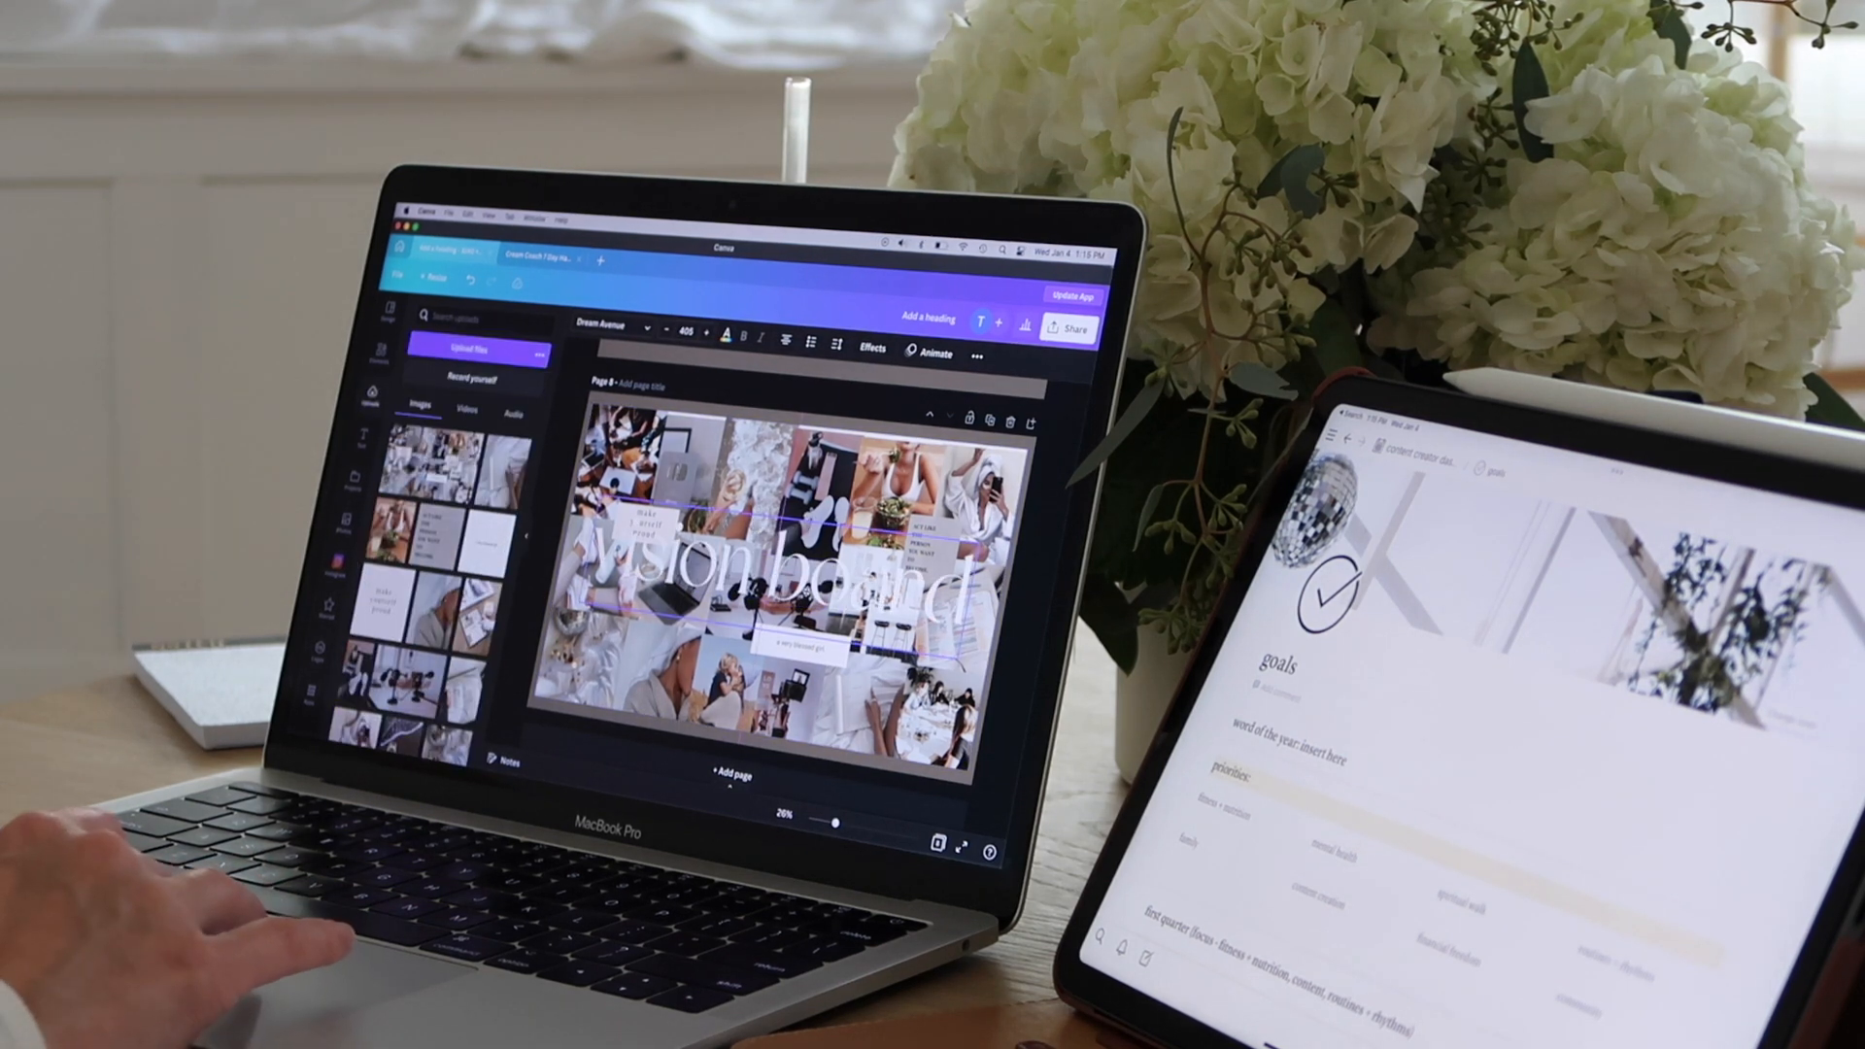
drag(961, 664, 958, 666)
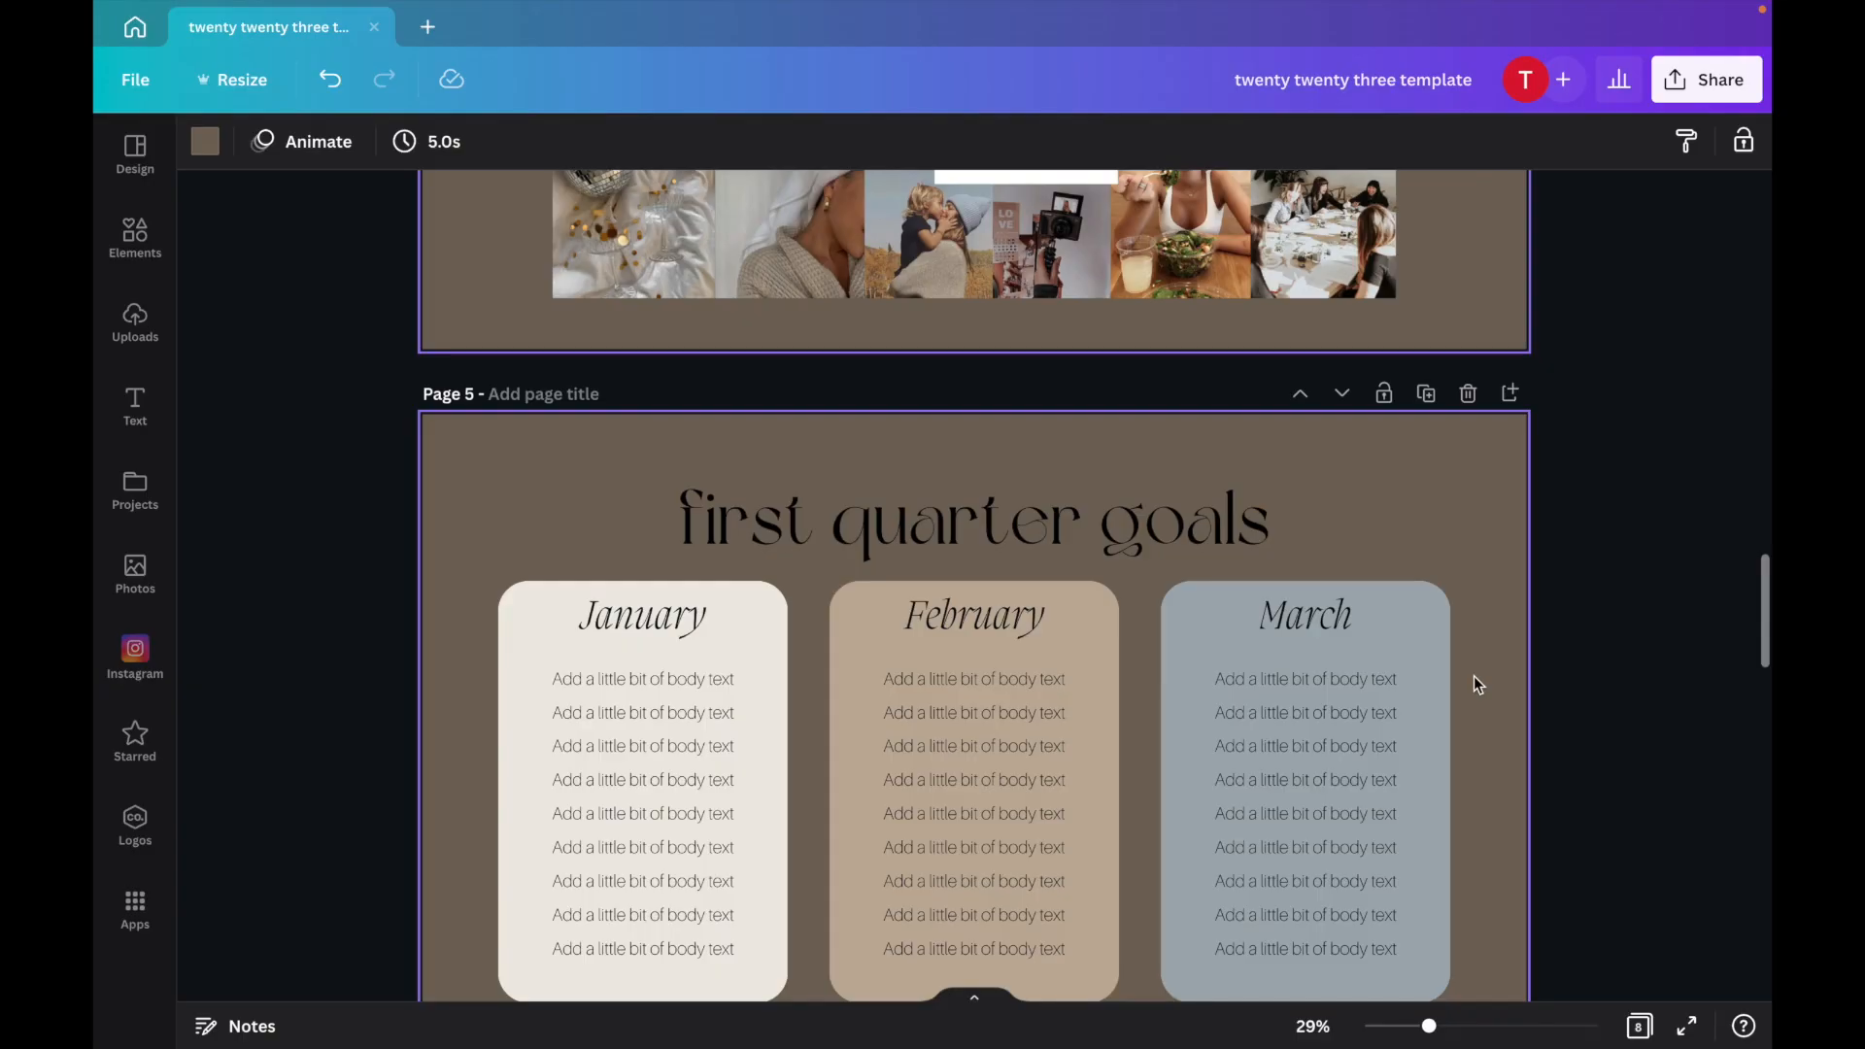
Browse through the quarterly goals pages of the template.
scroll(1473, 684, down, 1)
scroll(1473, 684, down, 10)
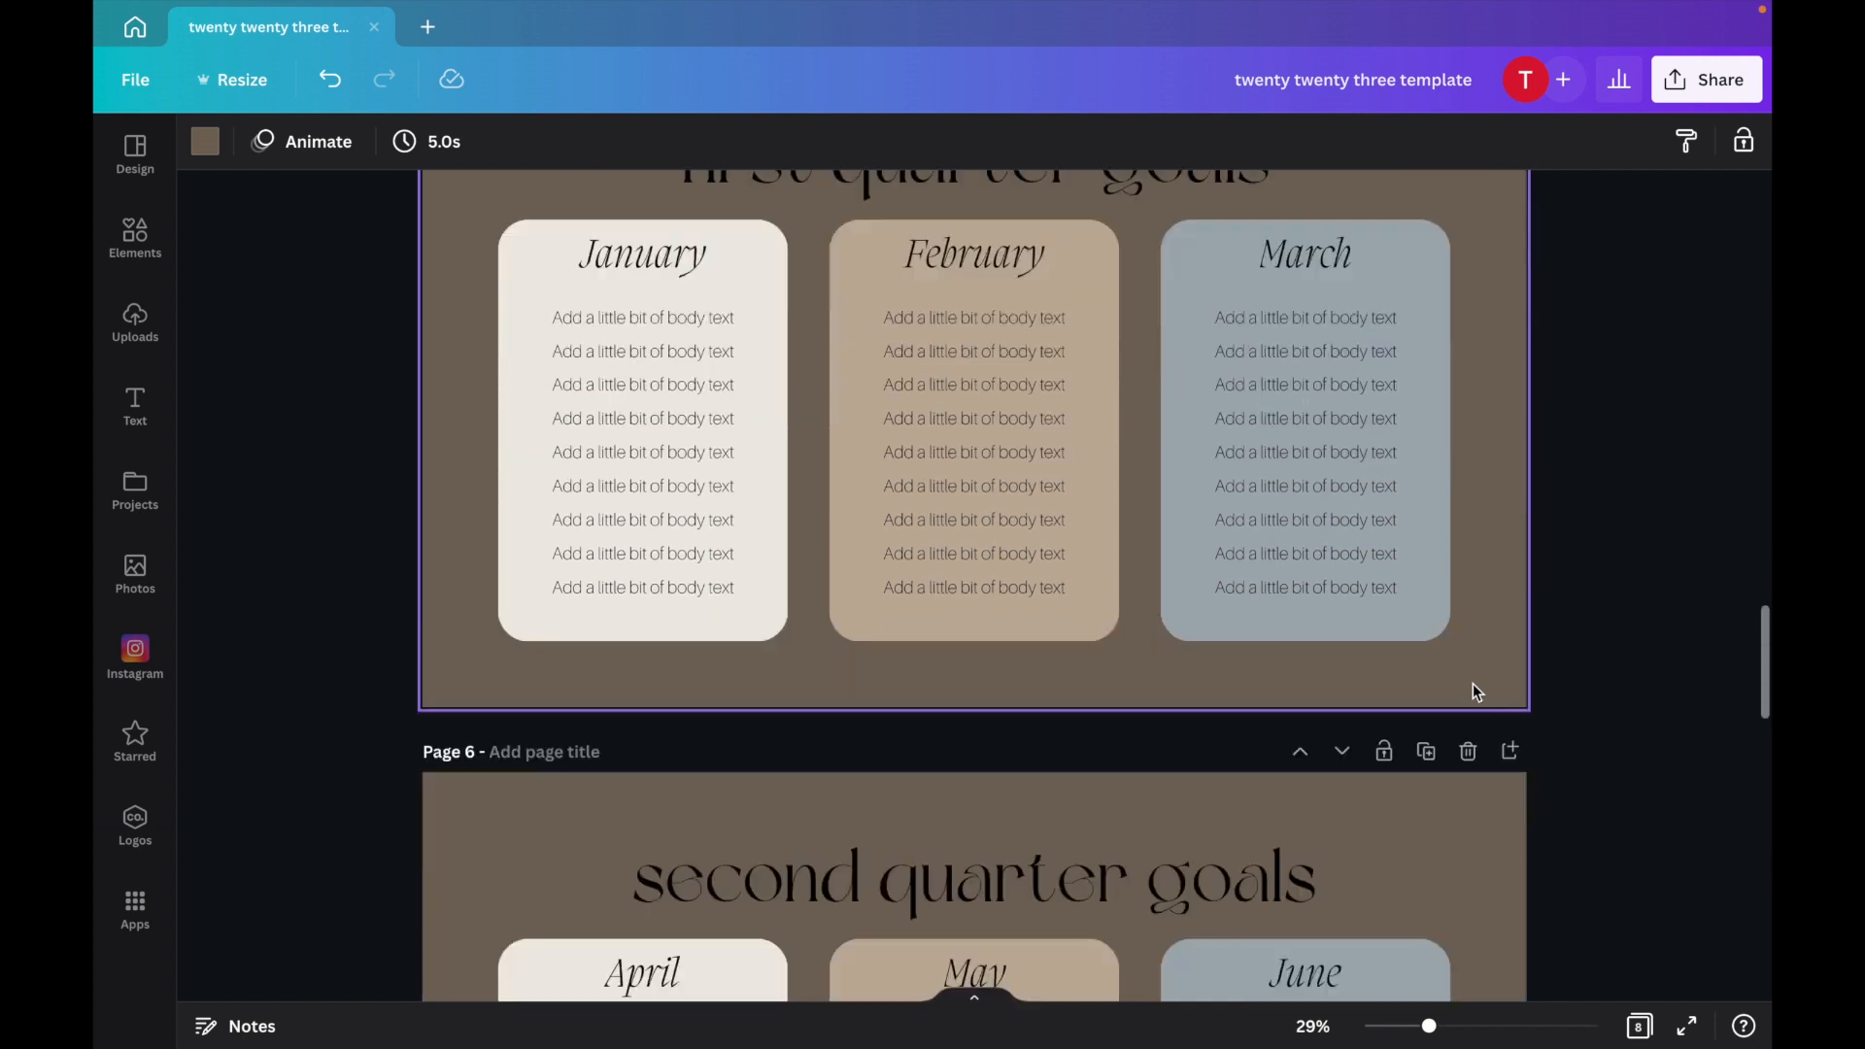
scroll(1473, 692, down, 10)
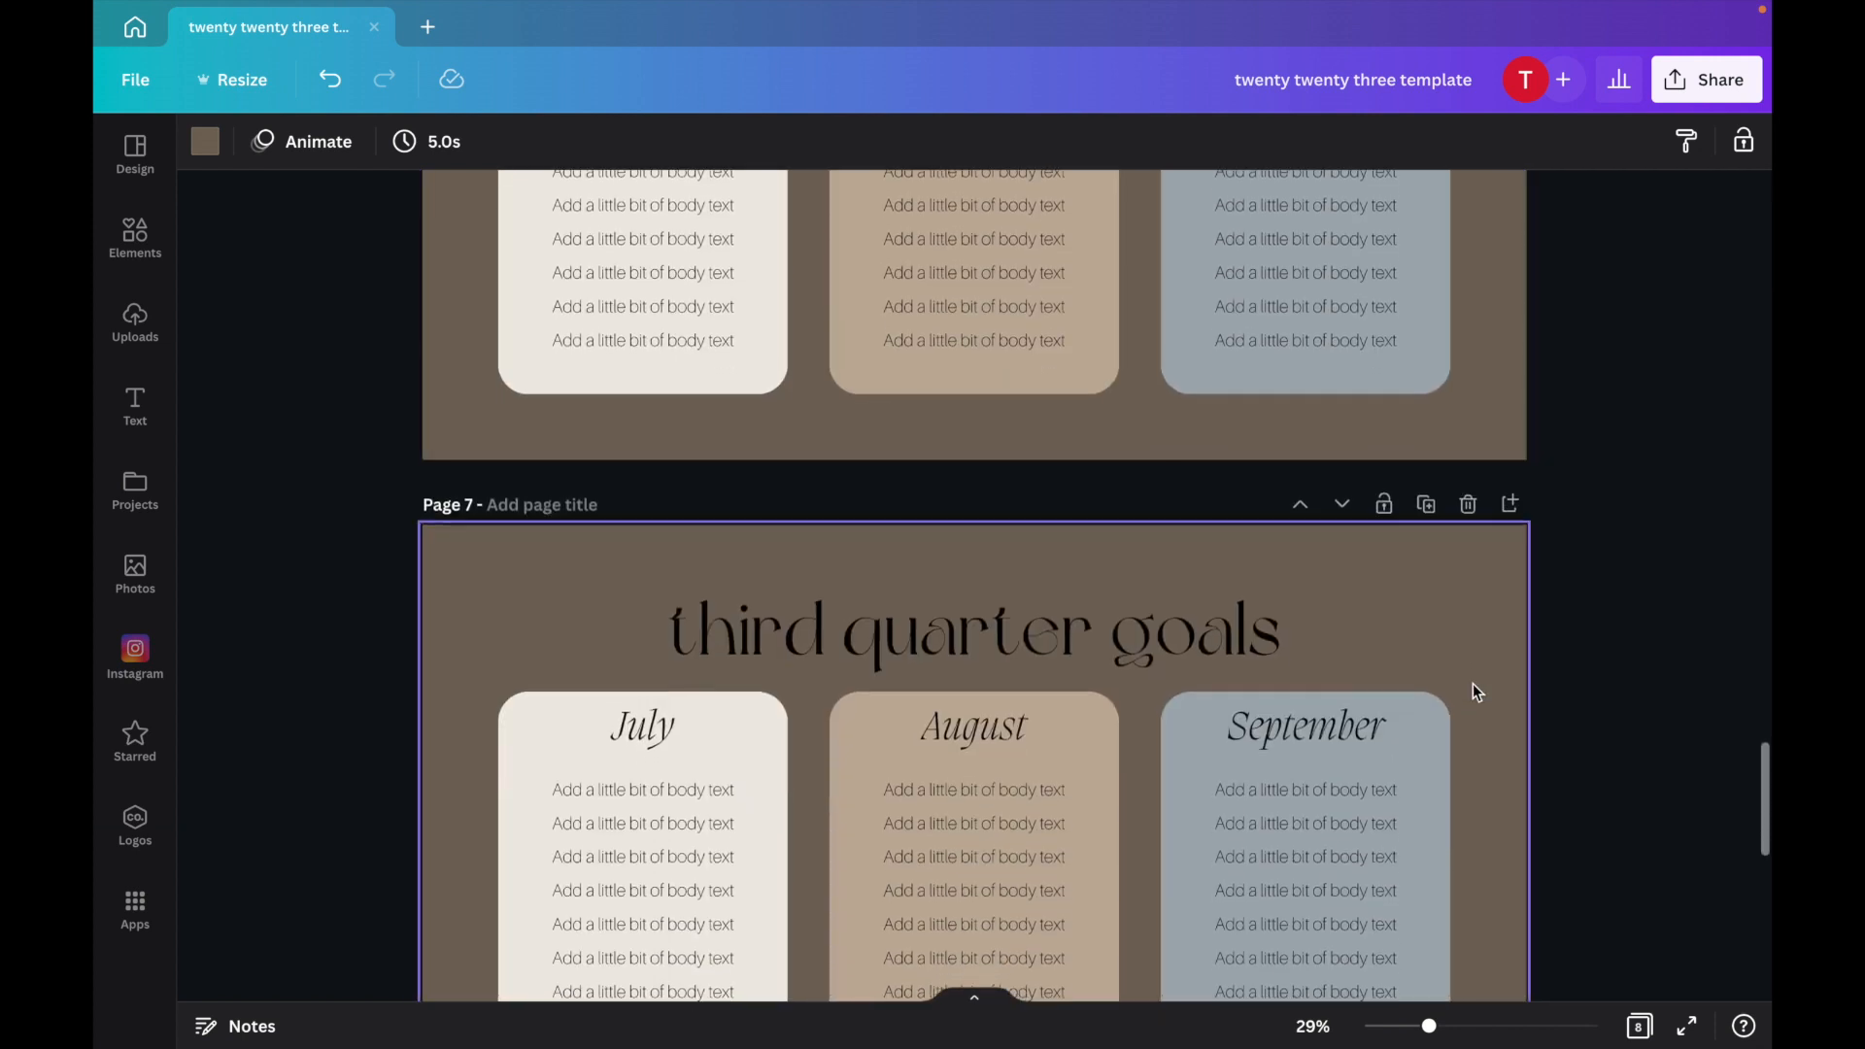
scroll(1473, 684, down, 5)
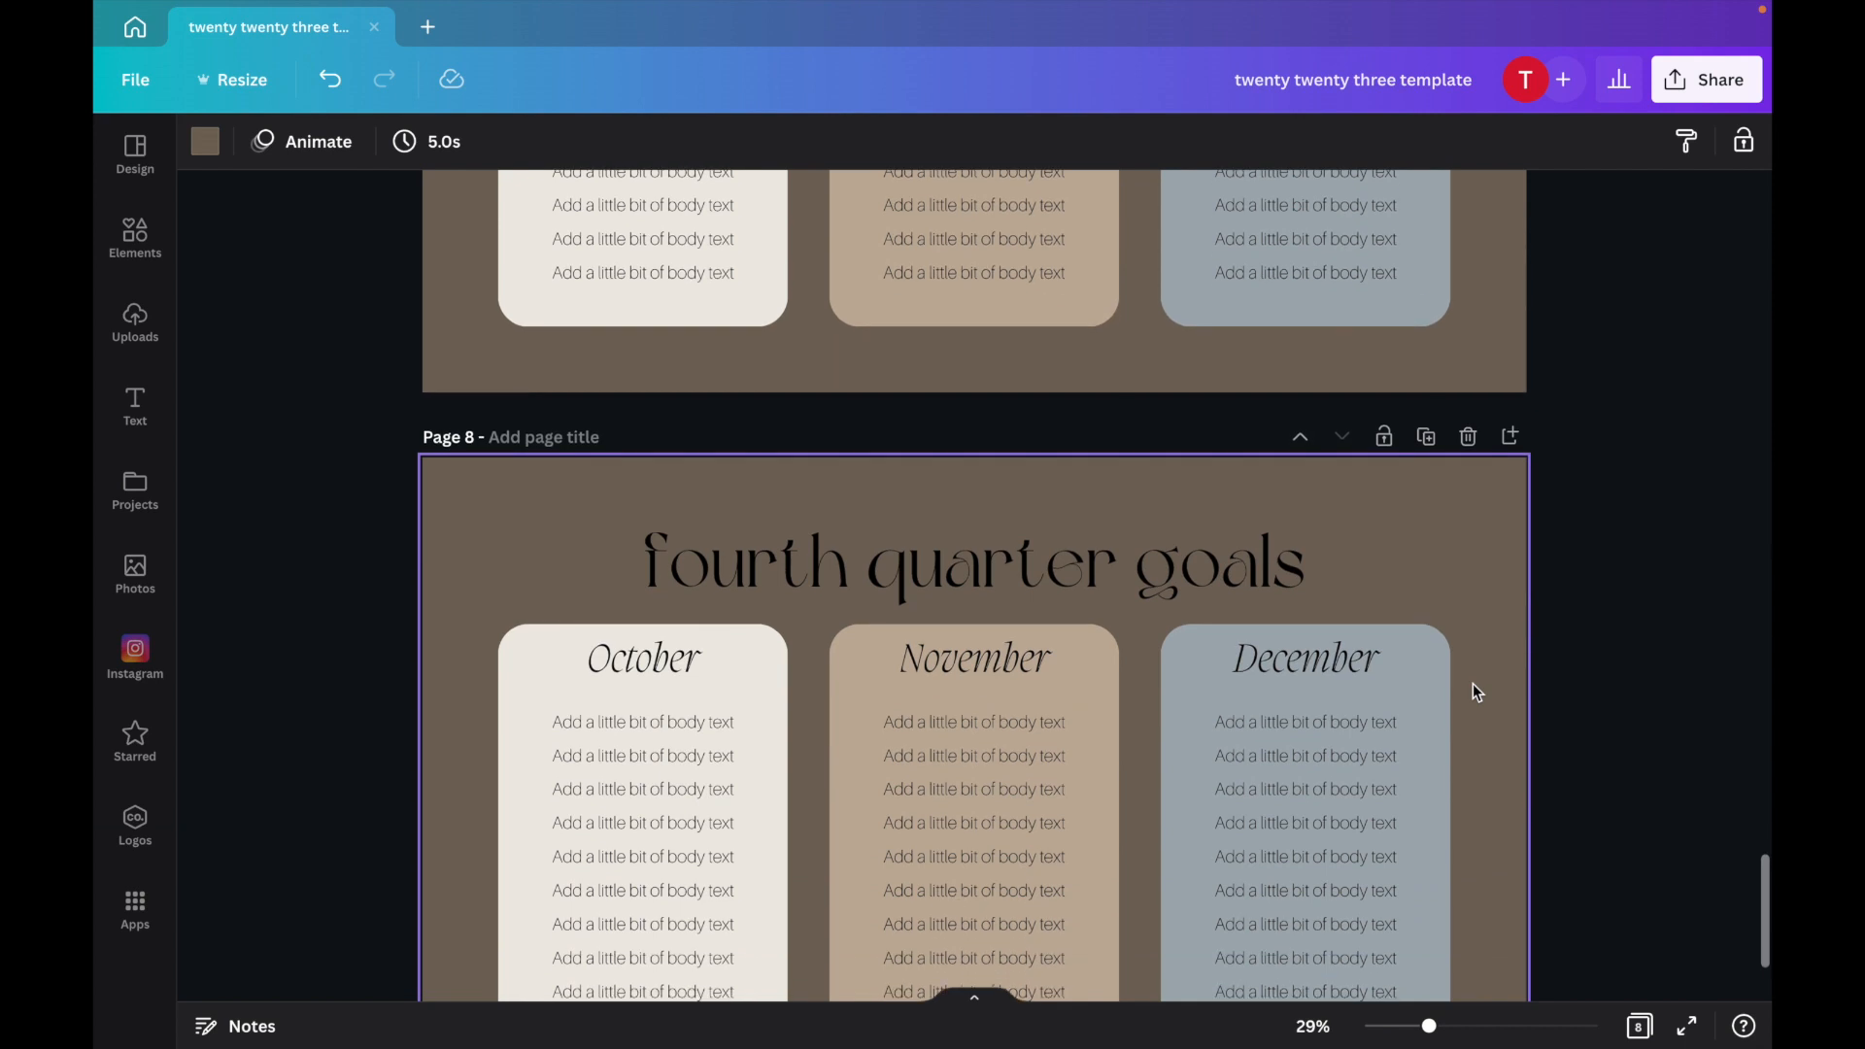
scroll(1472, 684, down, 2)
scroll(1473, 684, up, 15)
scroll(1472, 683, up, 10)
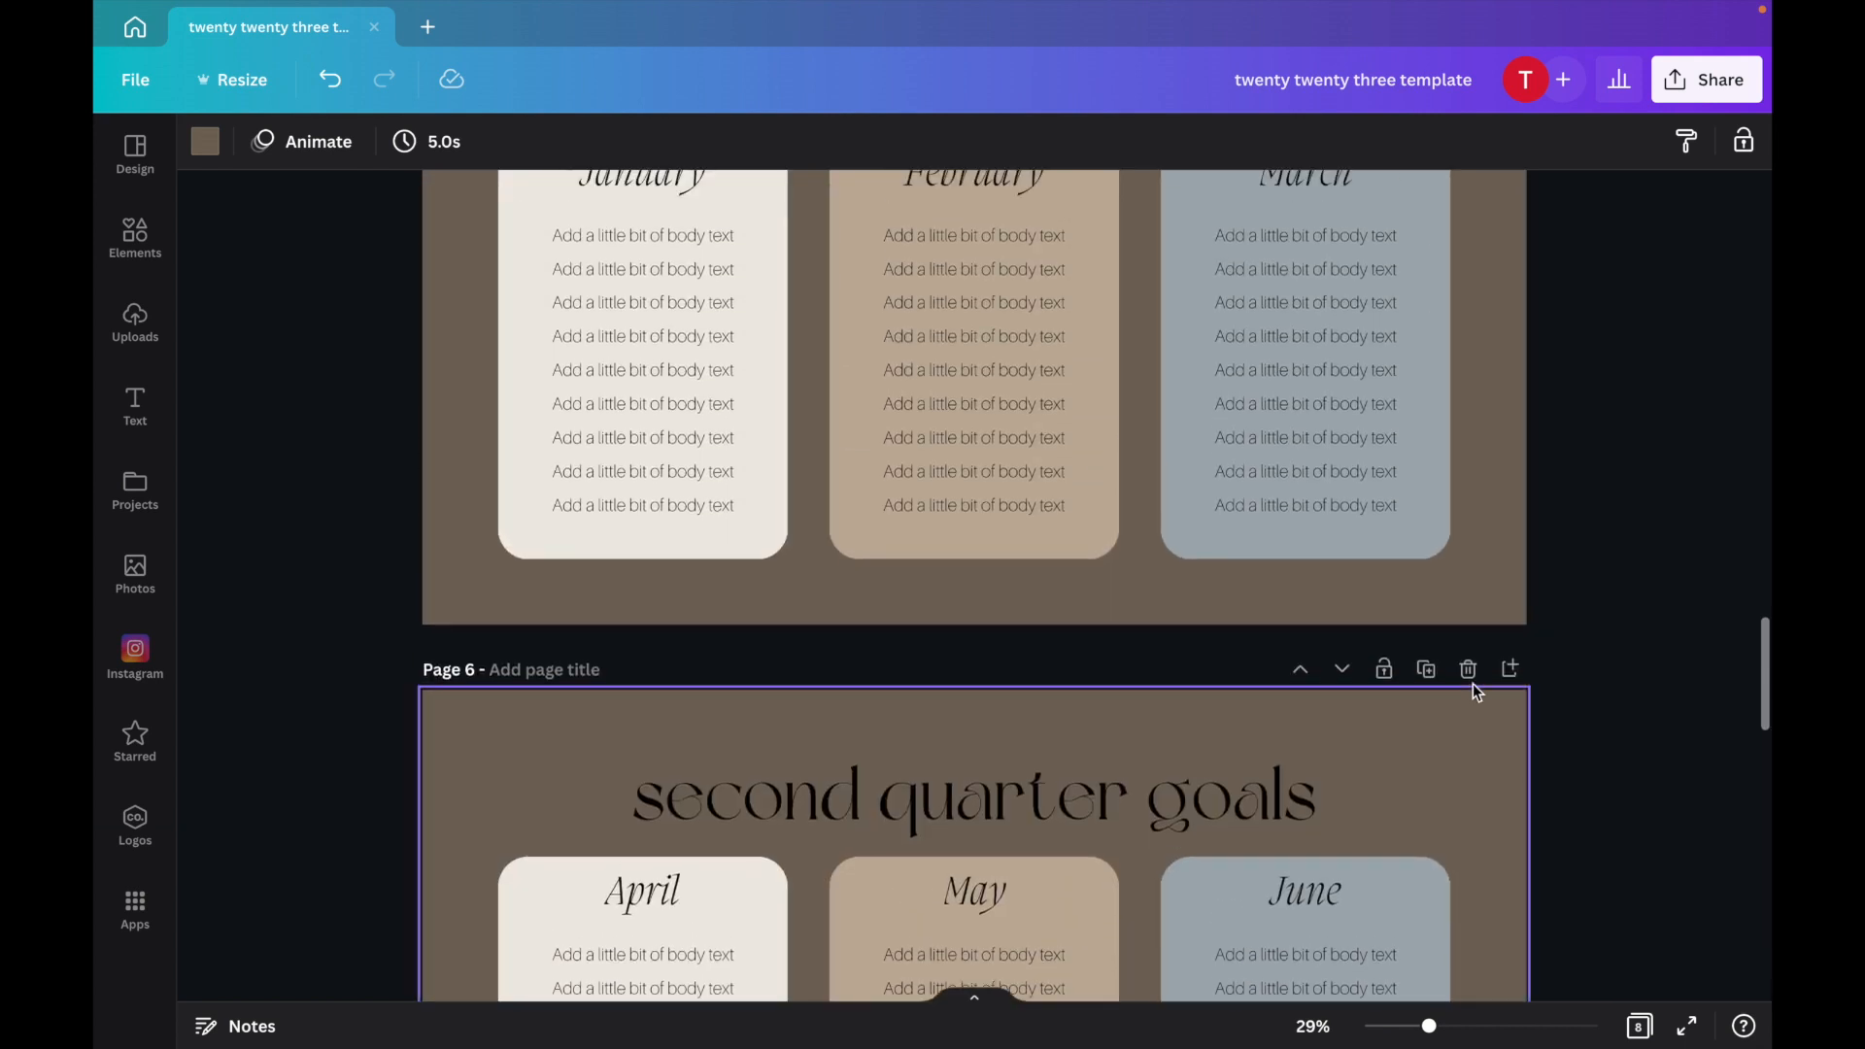
Enter first-quarter goals in the January column, including 'consistent morning routine'.
double_click(1037, 476)
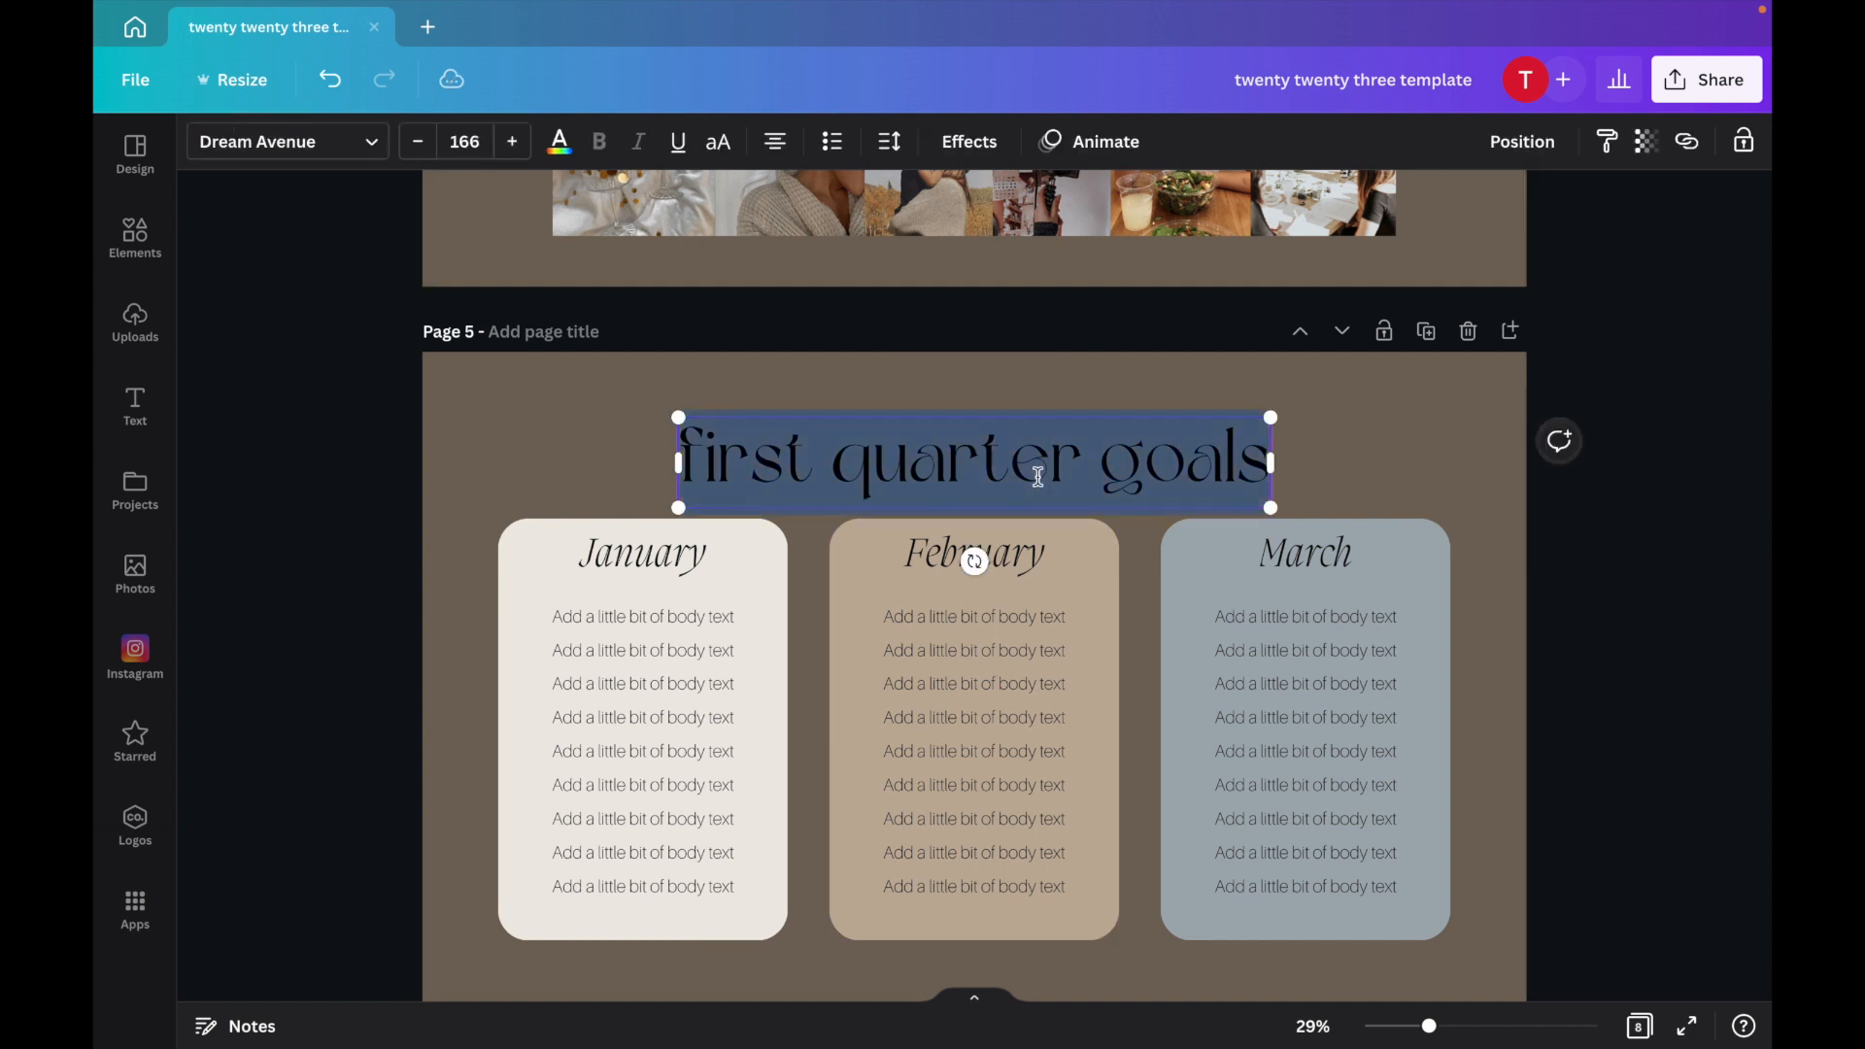
text(prior)
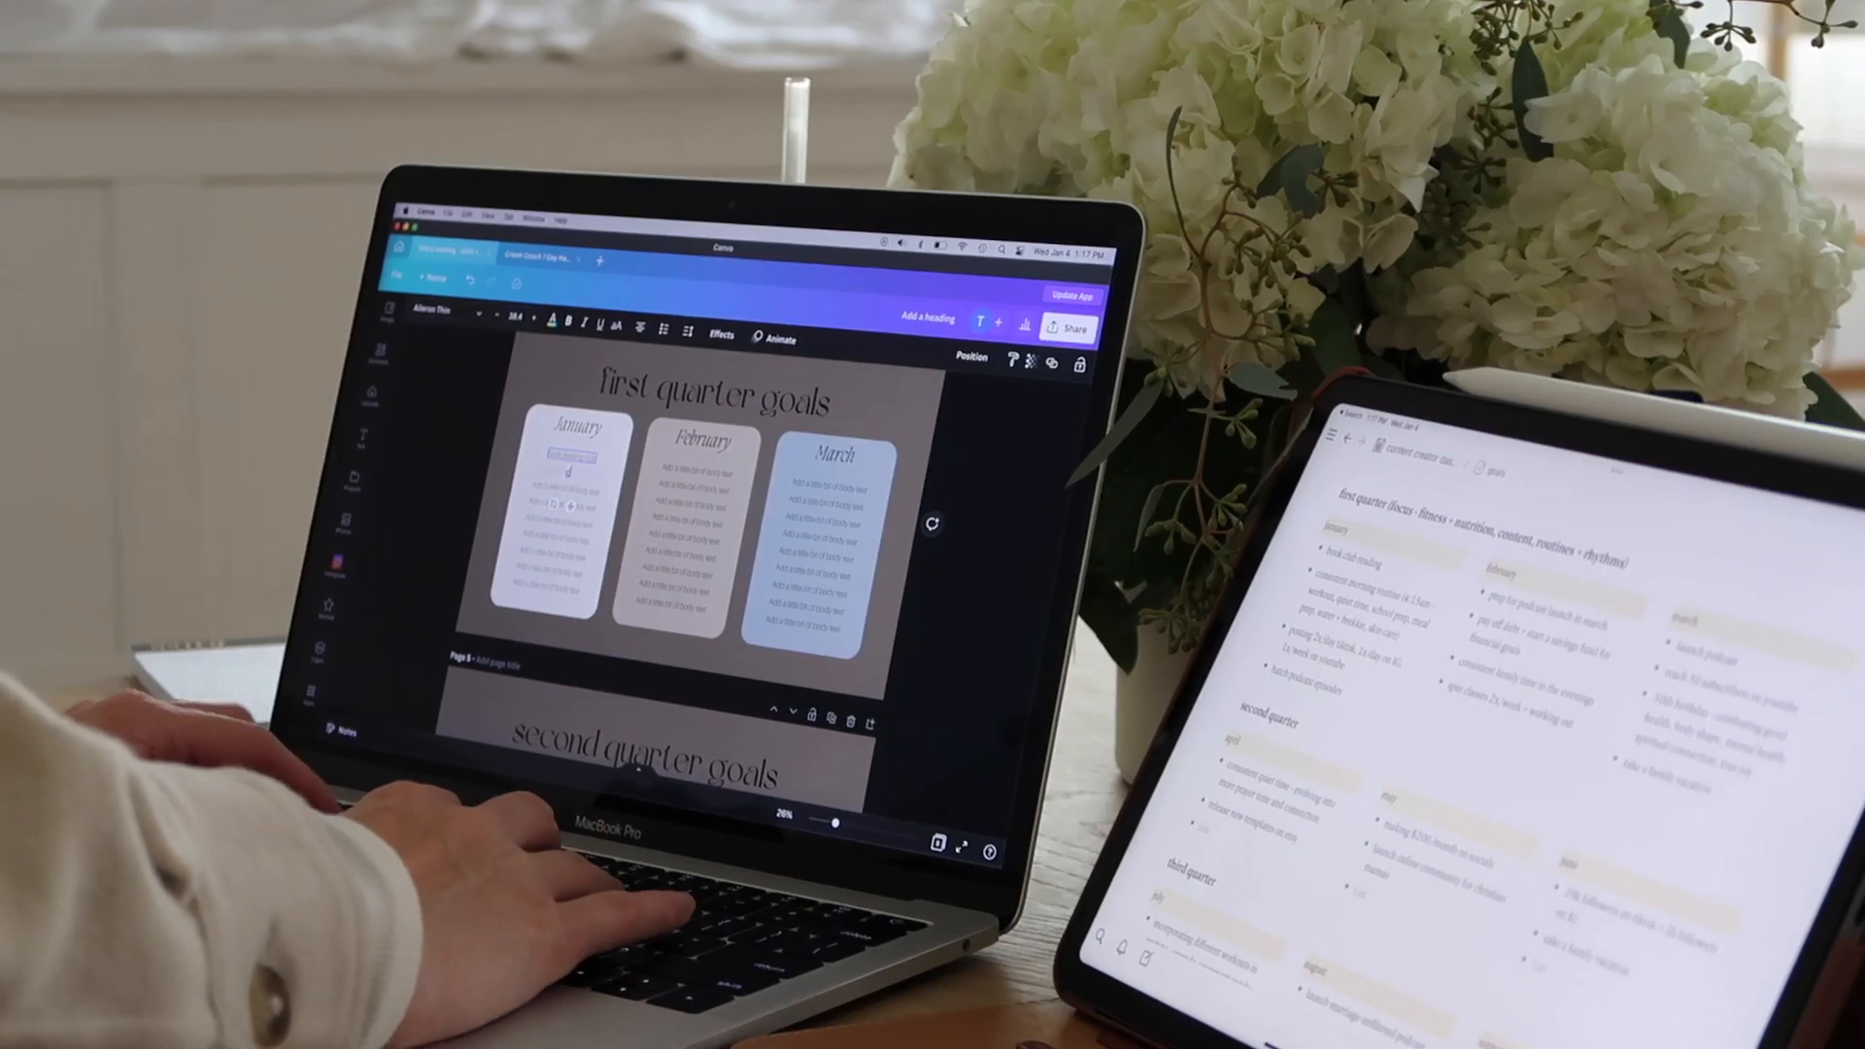
text(consistent morning routine)
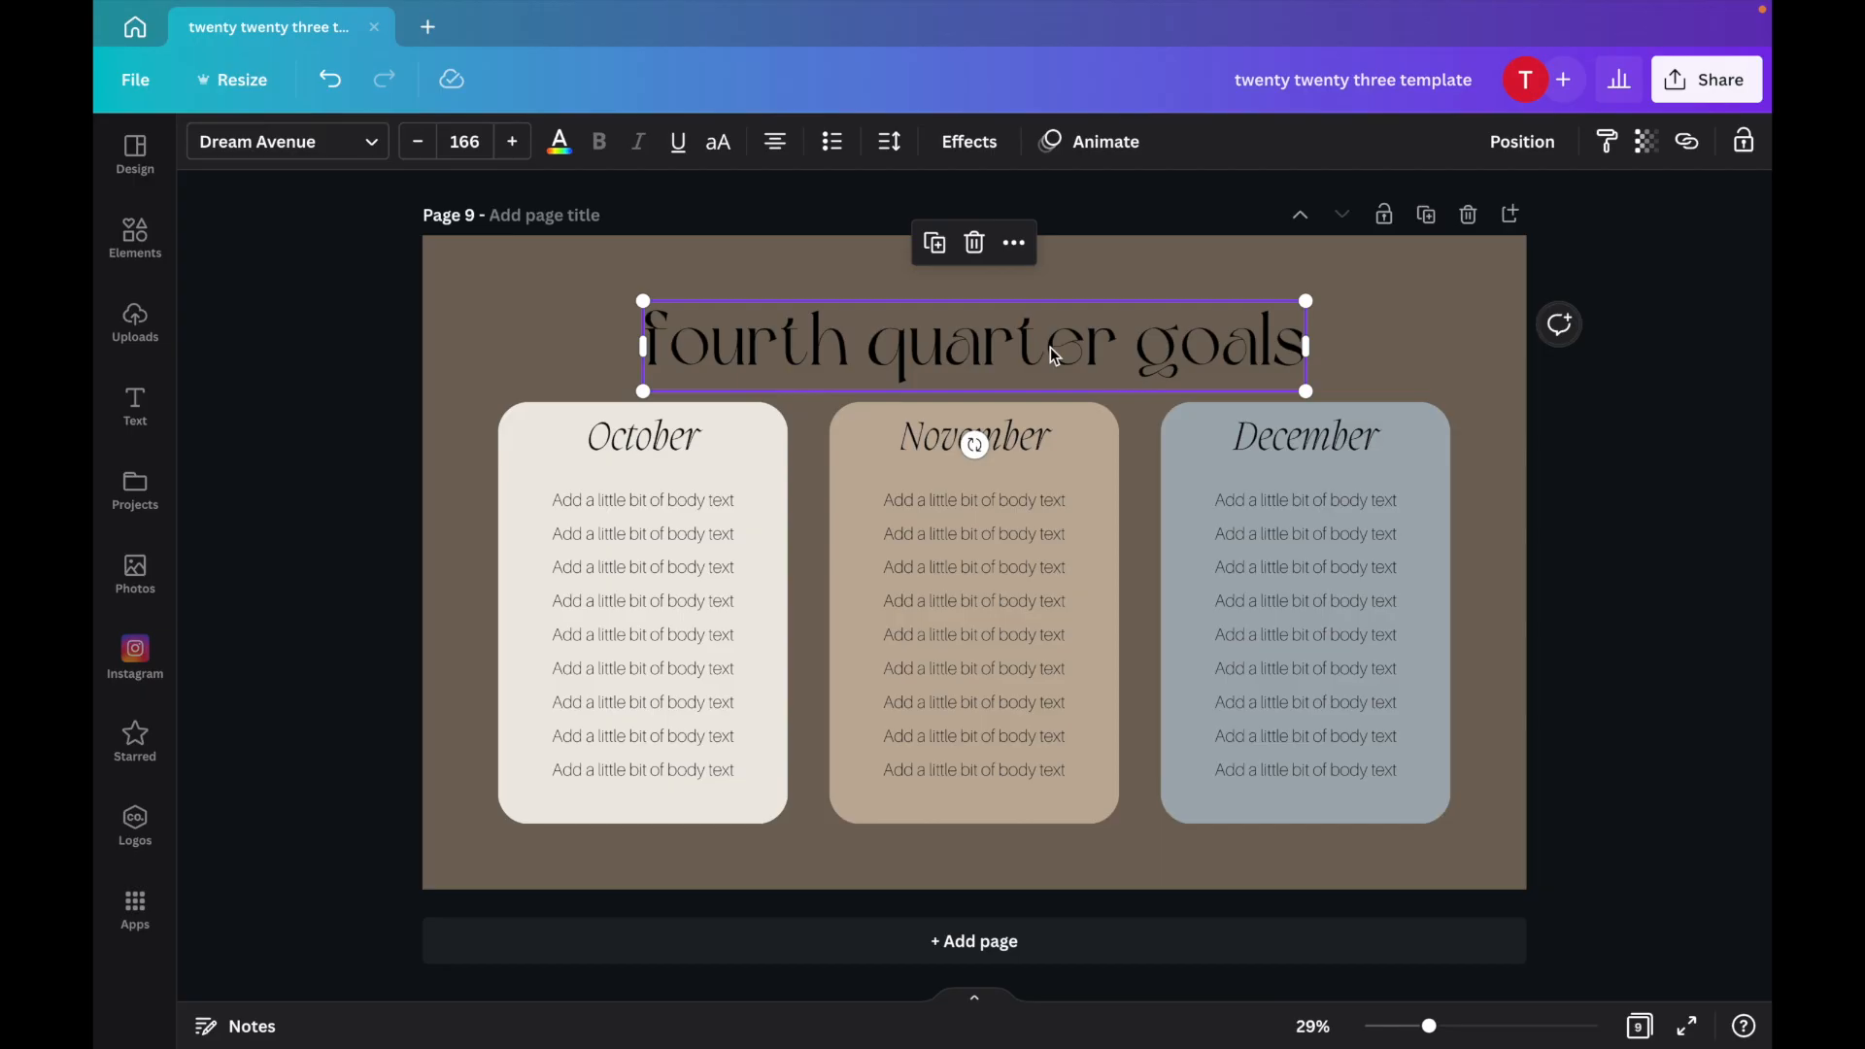
Retitle the fourth quarter goals page as 'accomplishments'.
double_click(1051, 346)
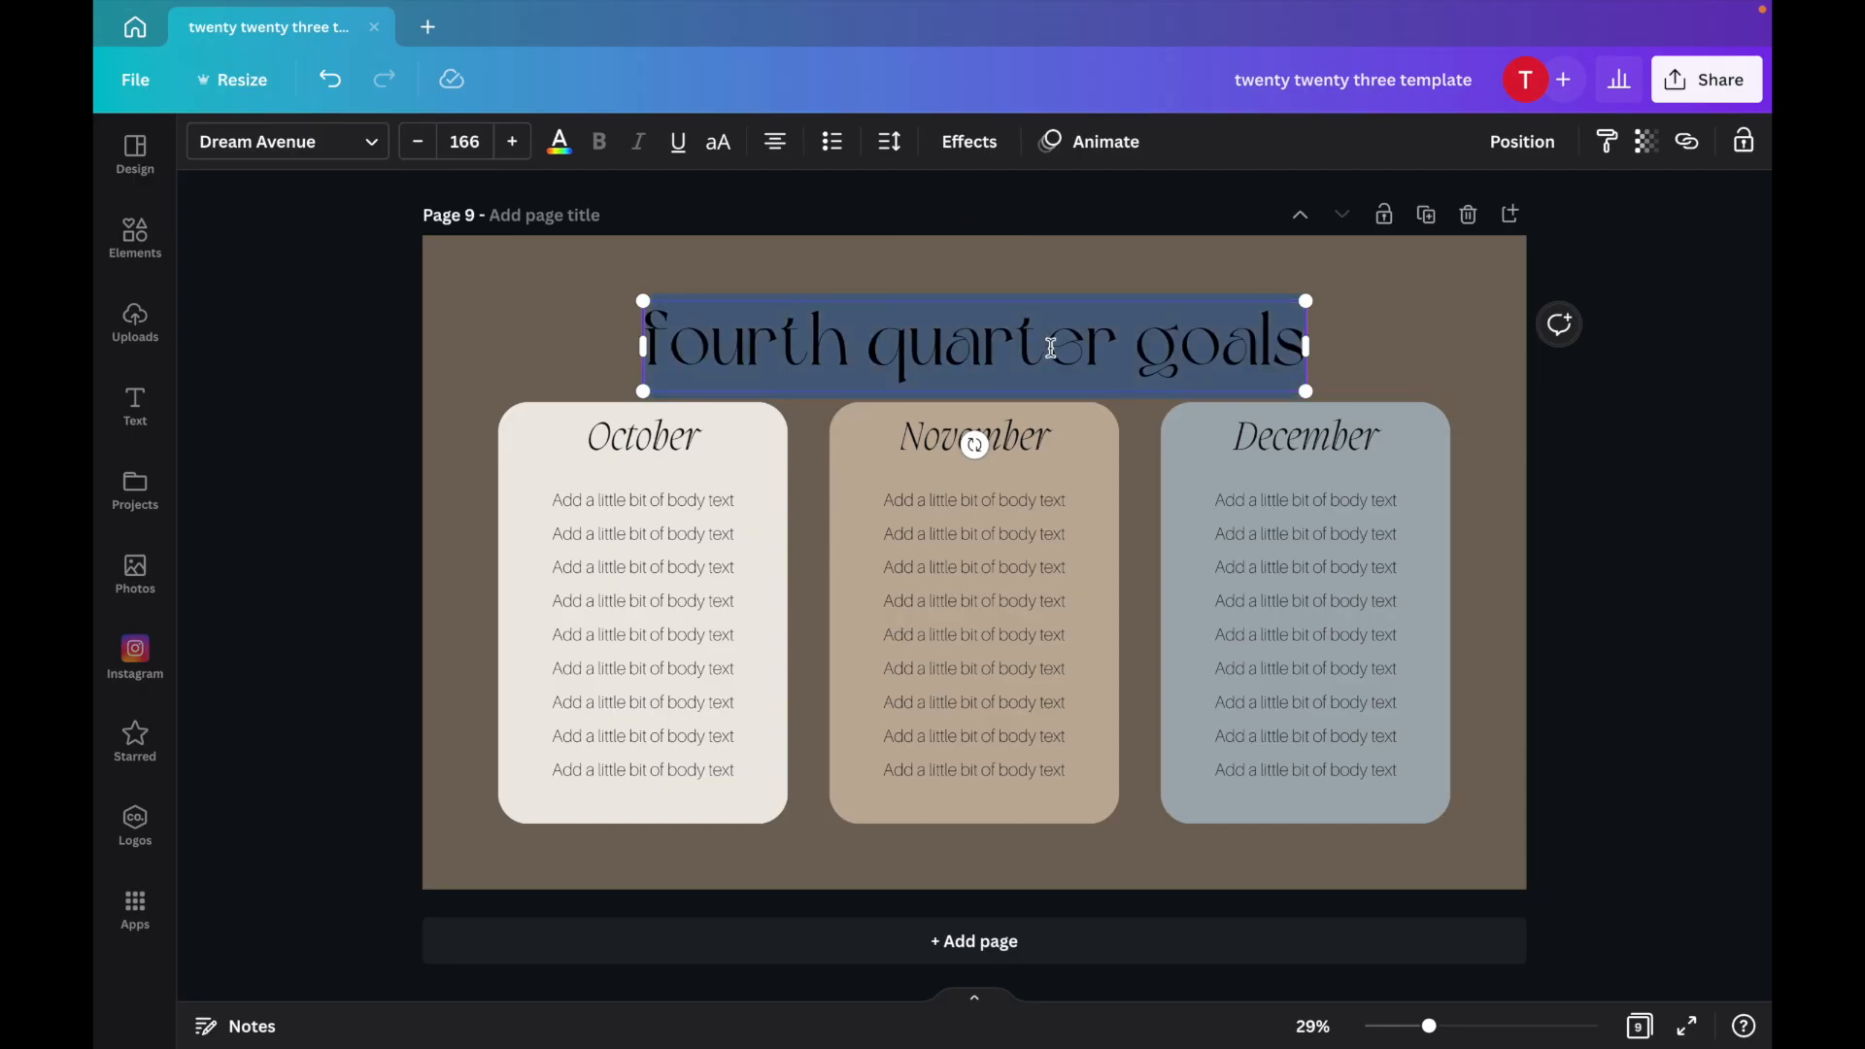
text(accompli)
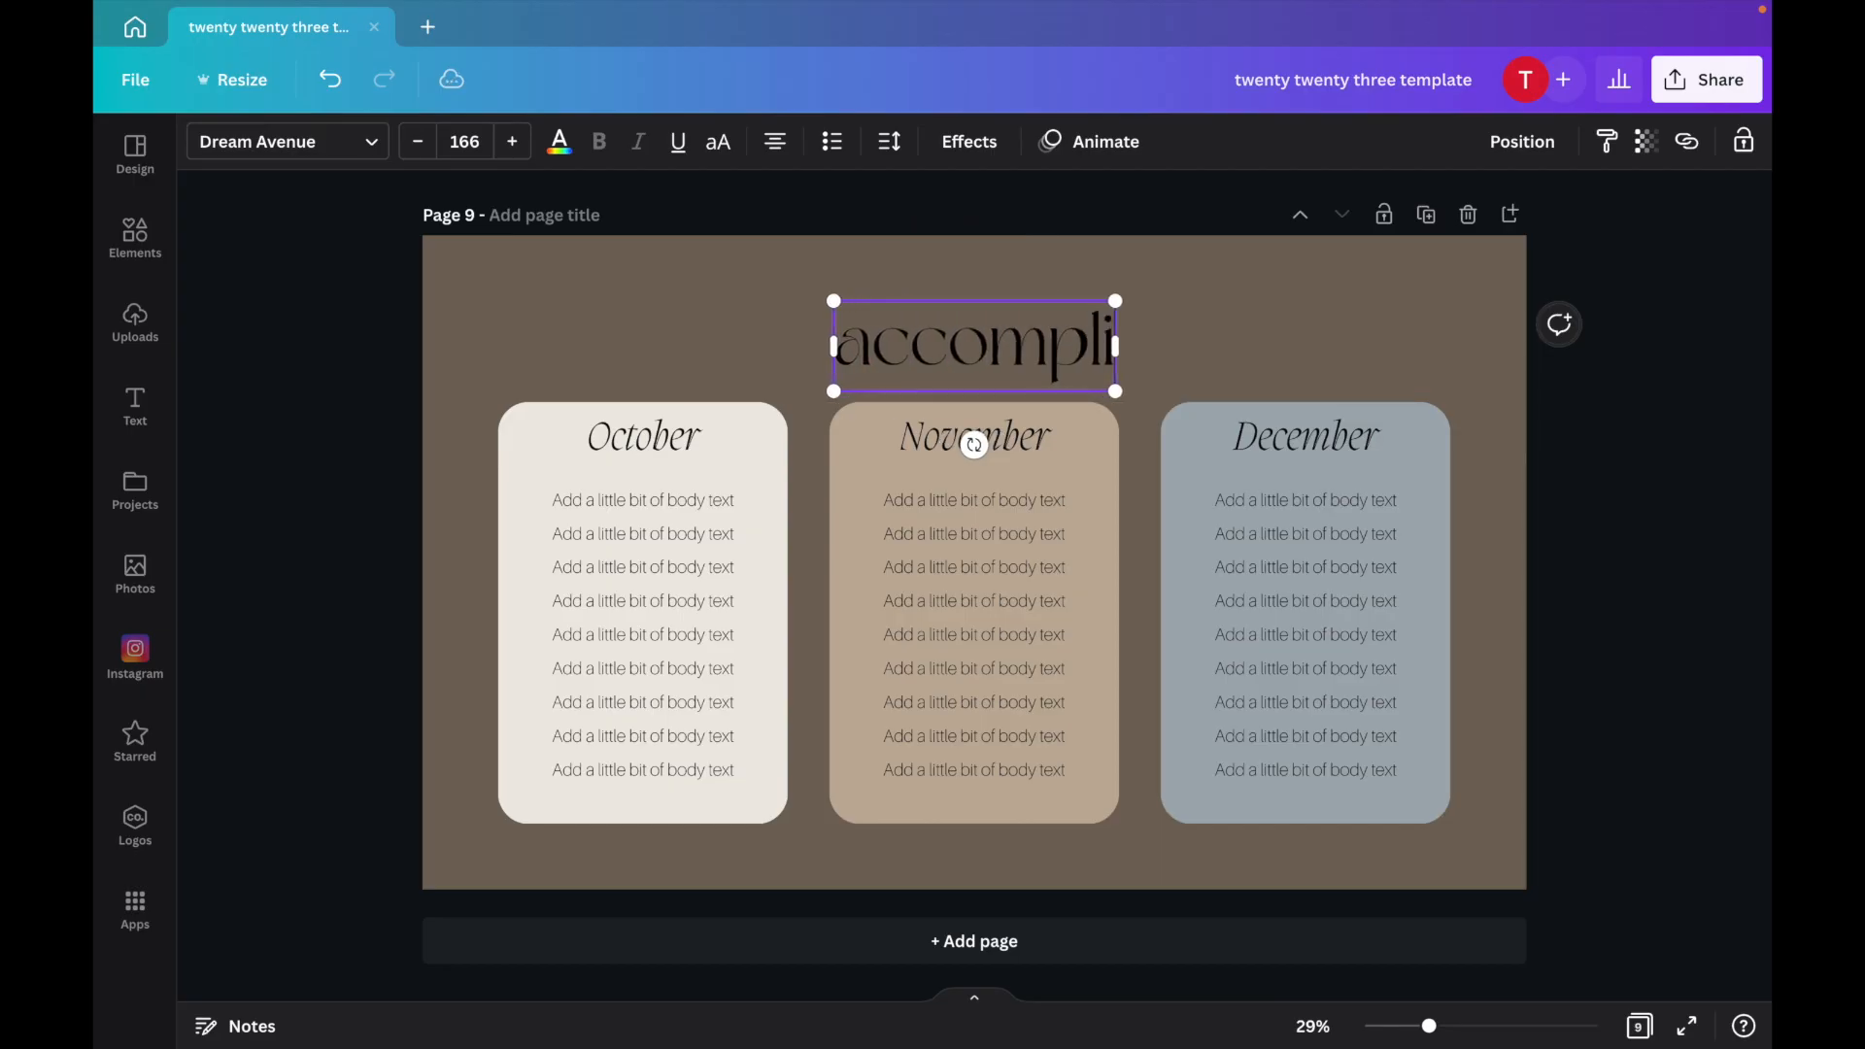
text(shments)
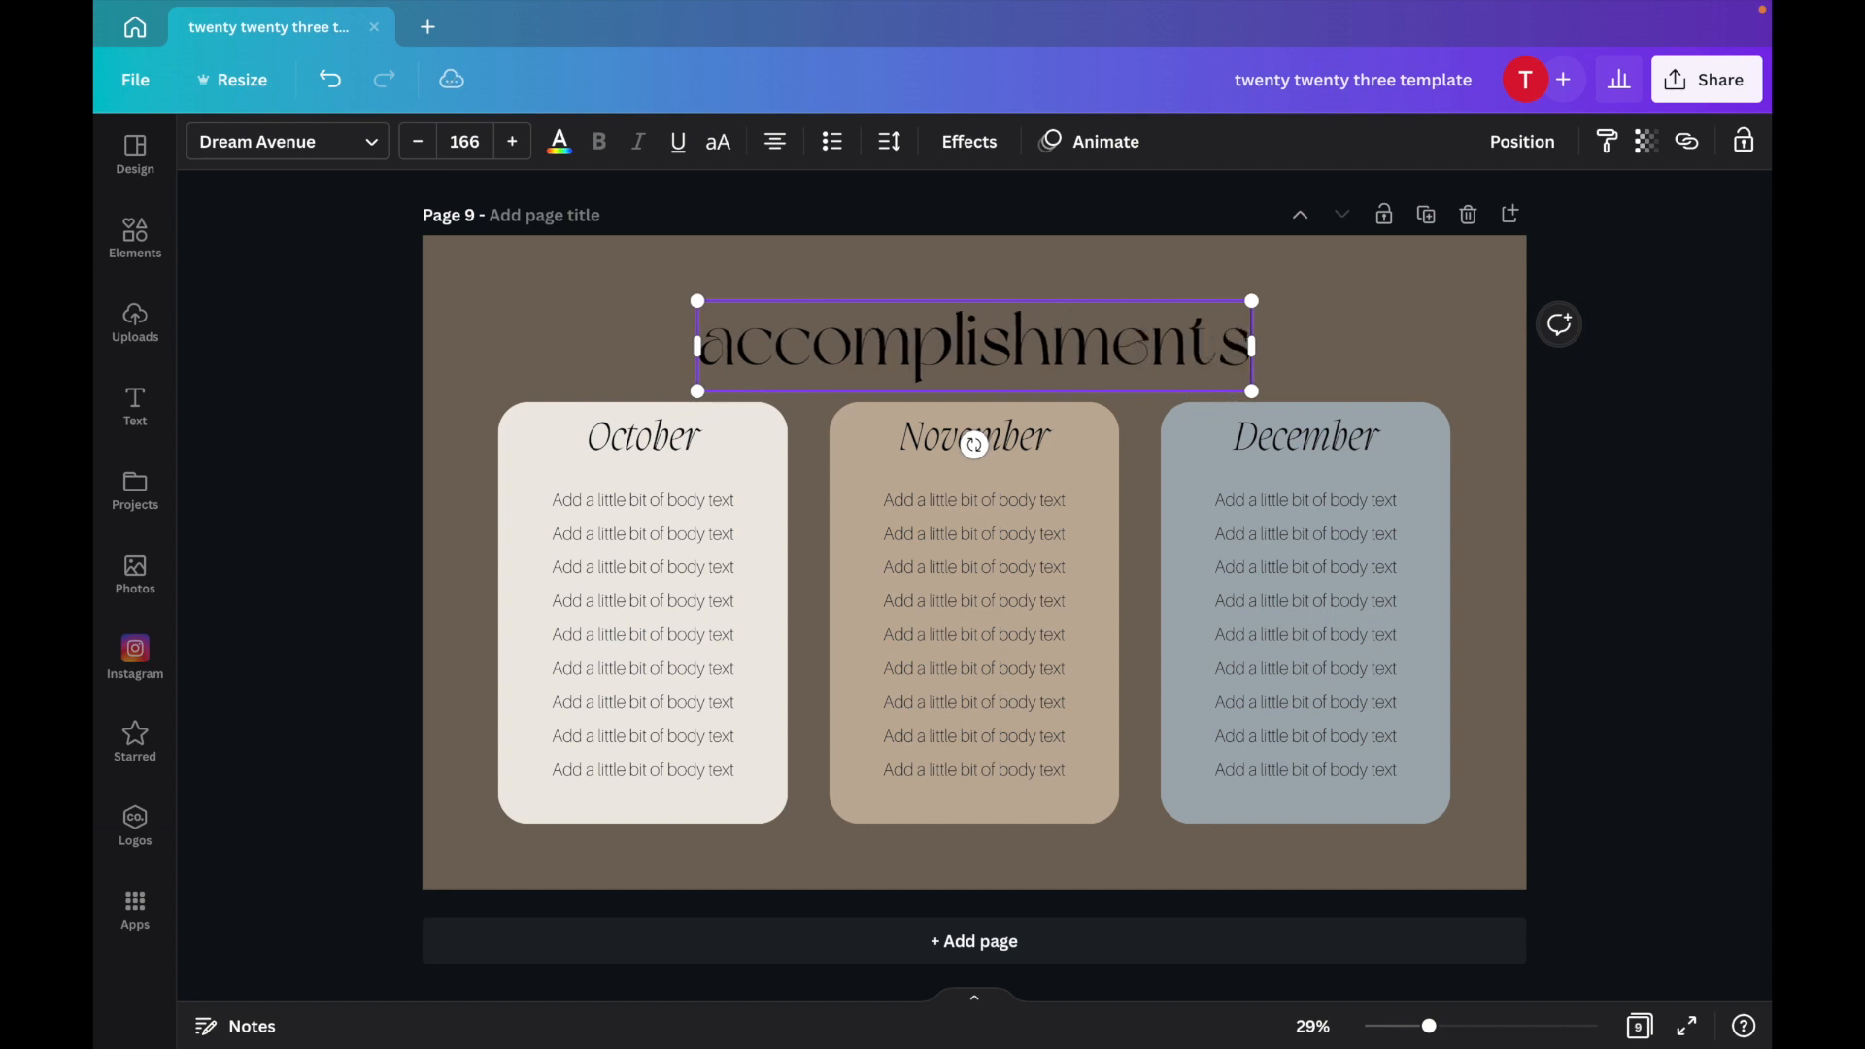
click(1366, 318)
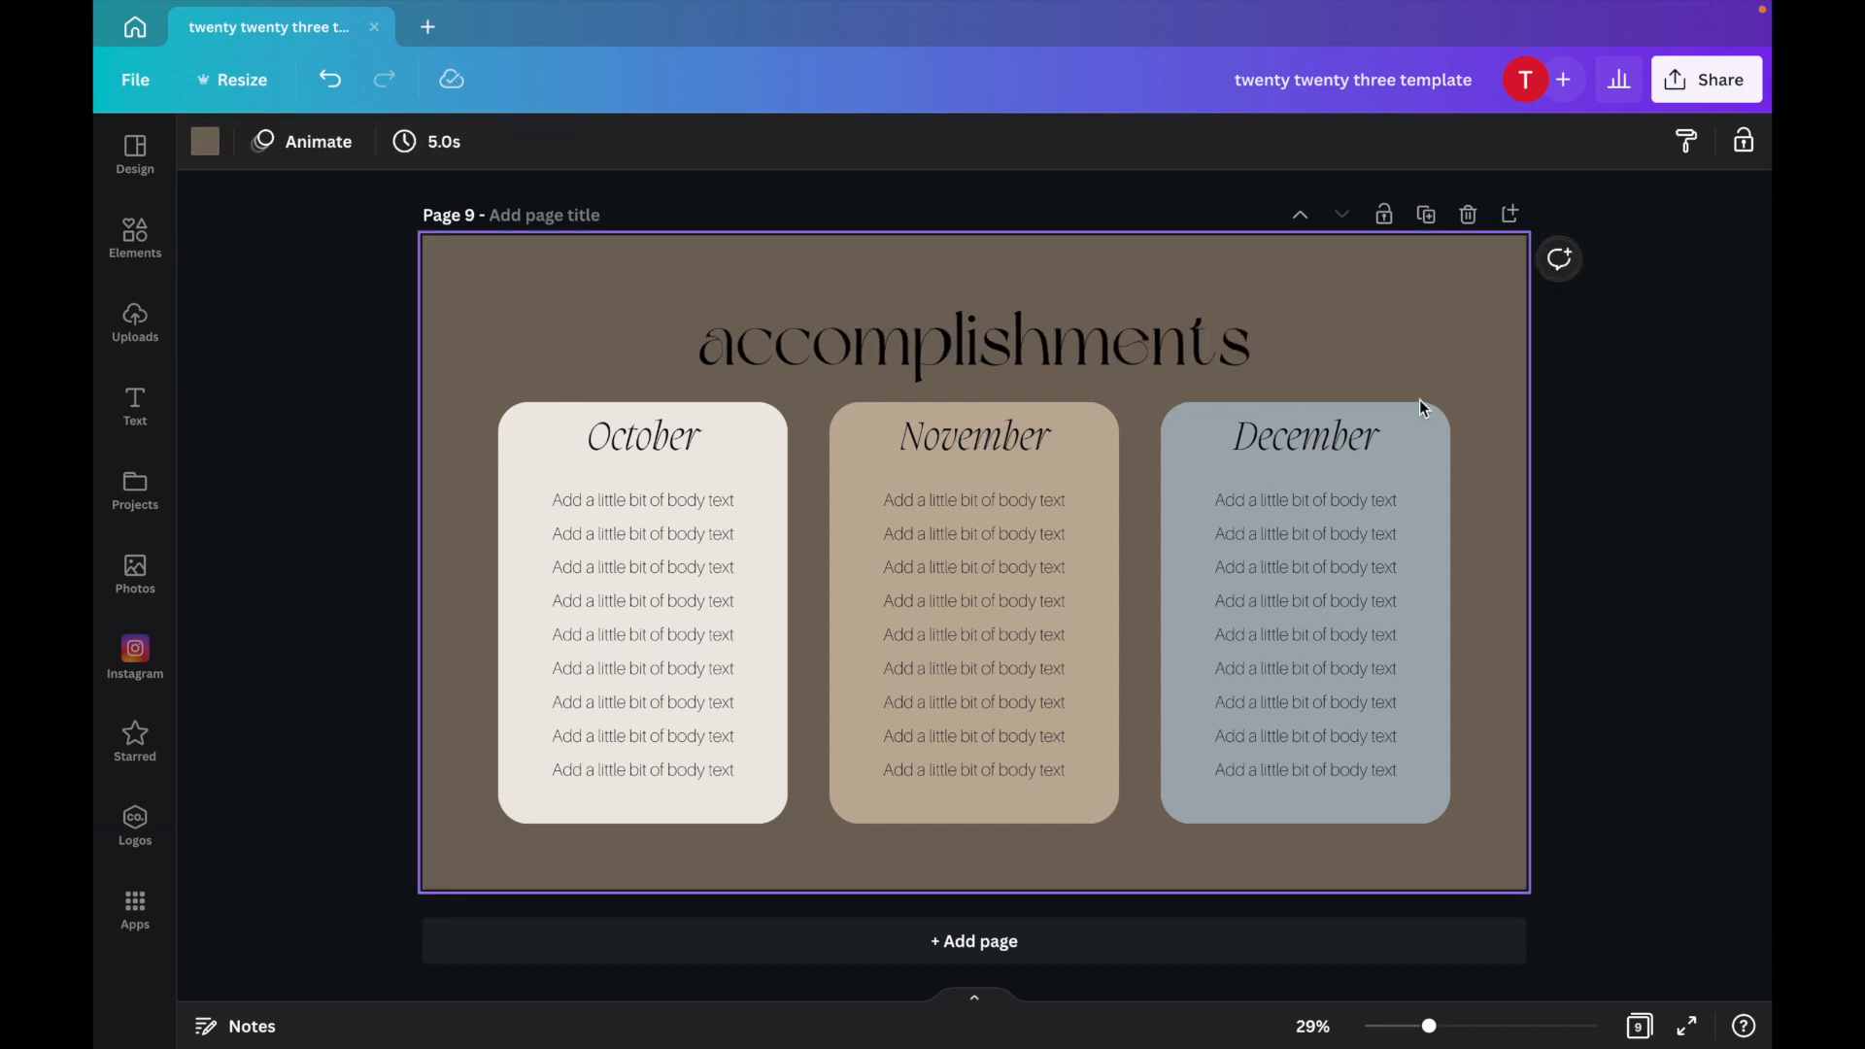
Delete the three month cards from the accomplishments page.
drag(1472, 430, 504, 782)
key(Delete)
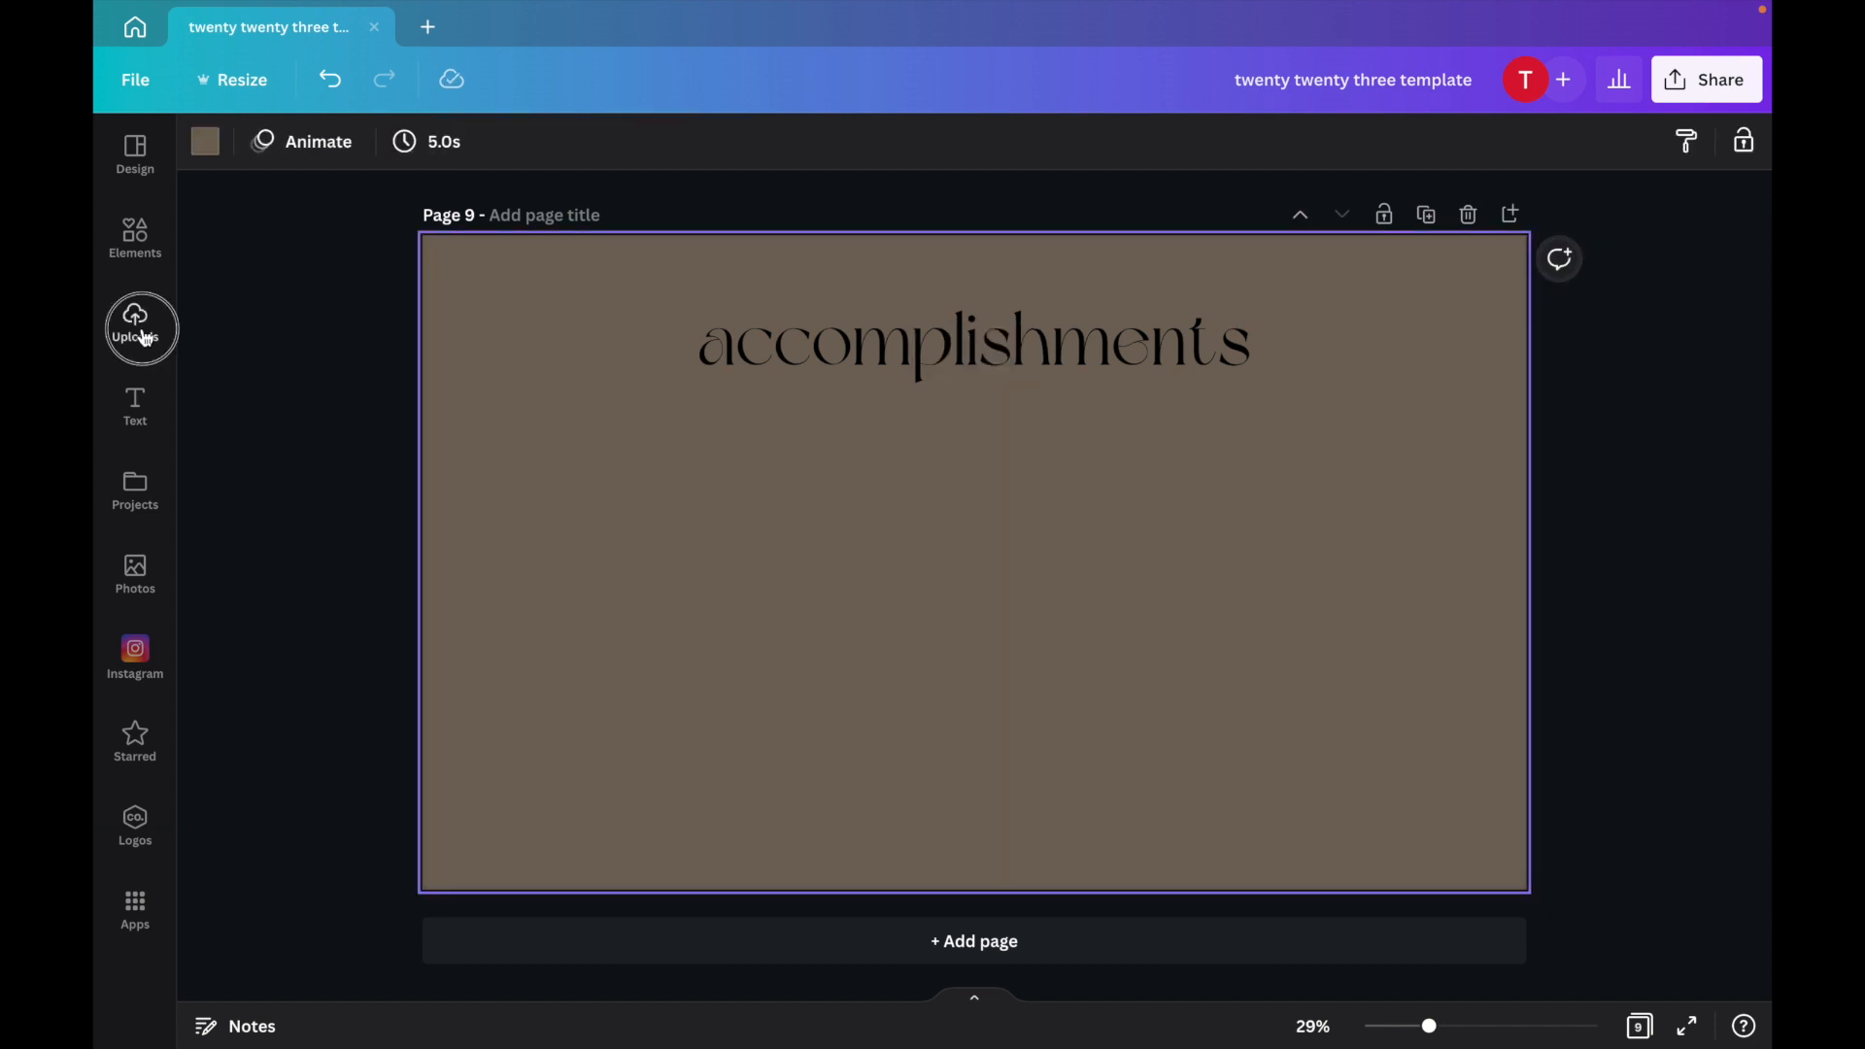
Add the uploaded YouTube plaque photo to the accomplishments page, shrink it and place it at left under the title.
click(136, 323)
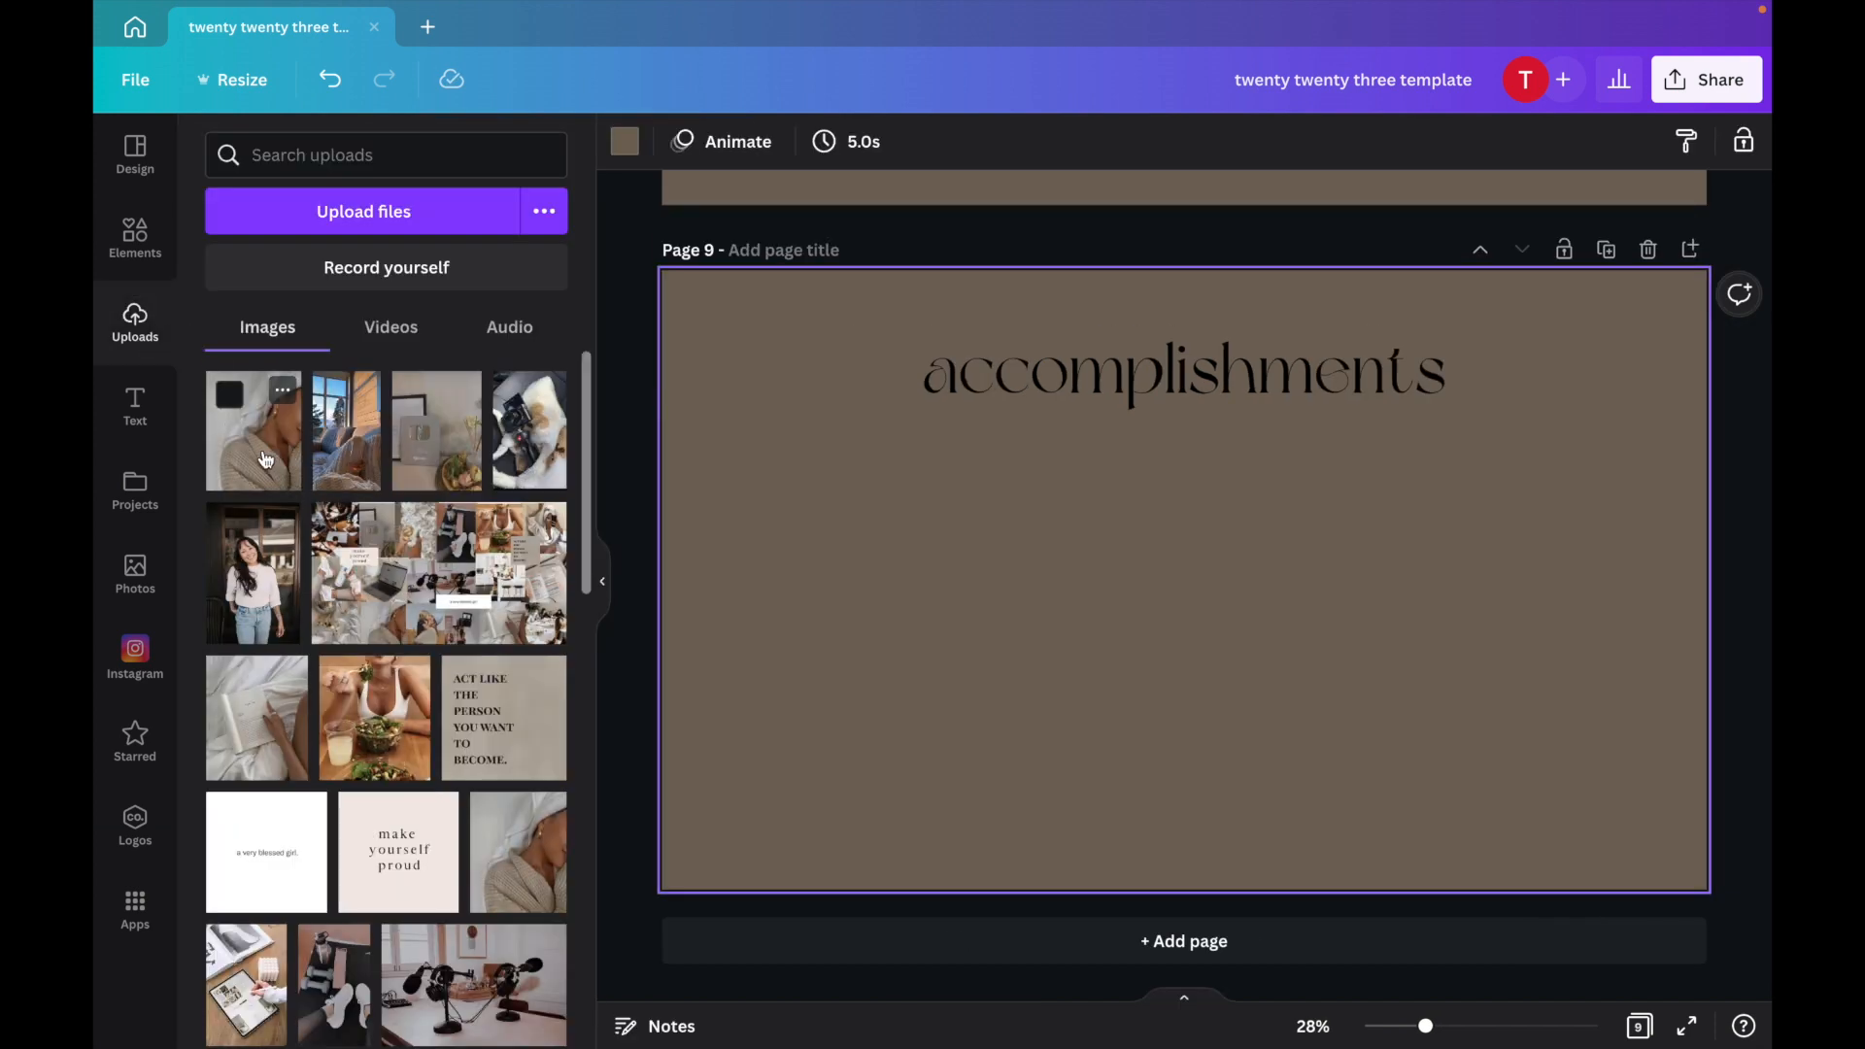
click(613, 484)
click(435, 457)
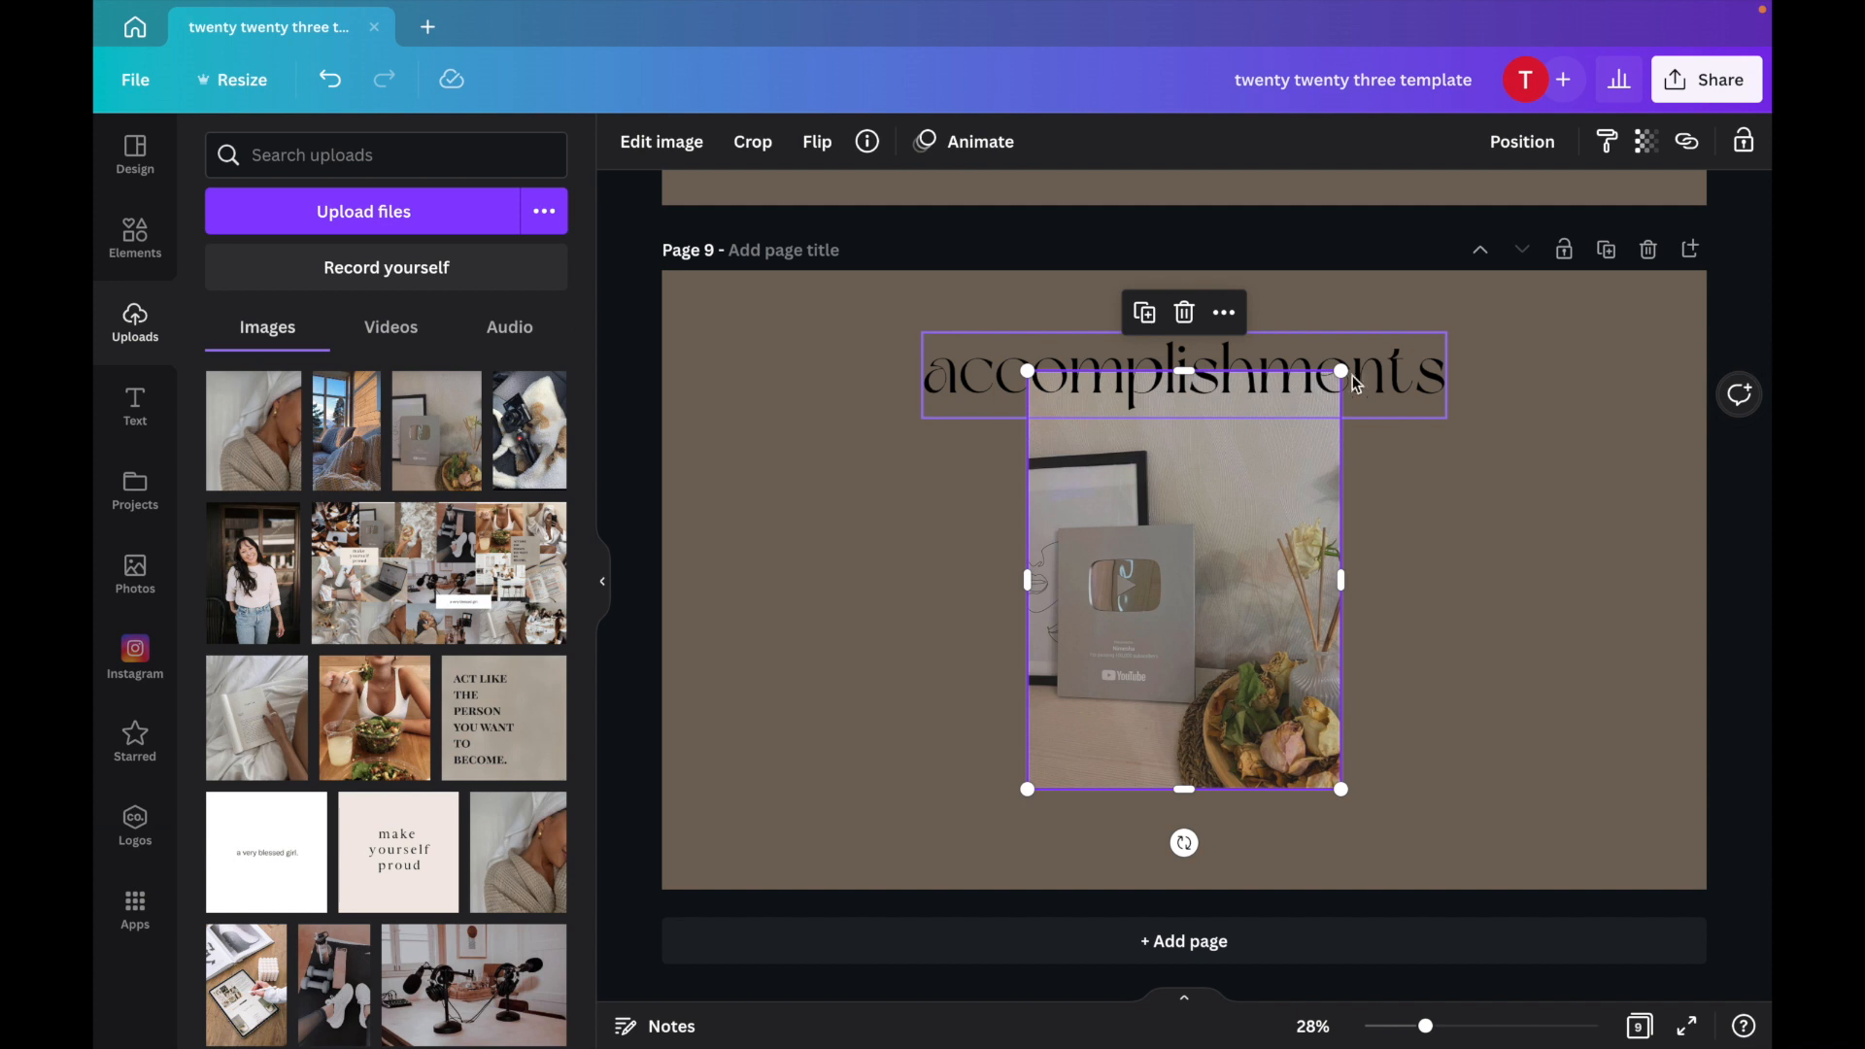
drag(1342, 374, 1226, 524)
drag(1193, 680, 846, 542)
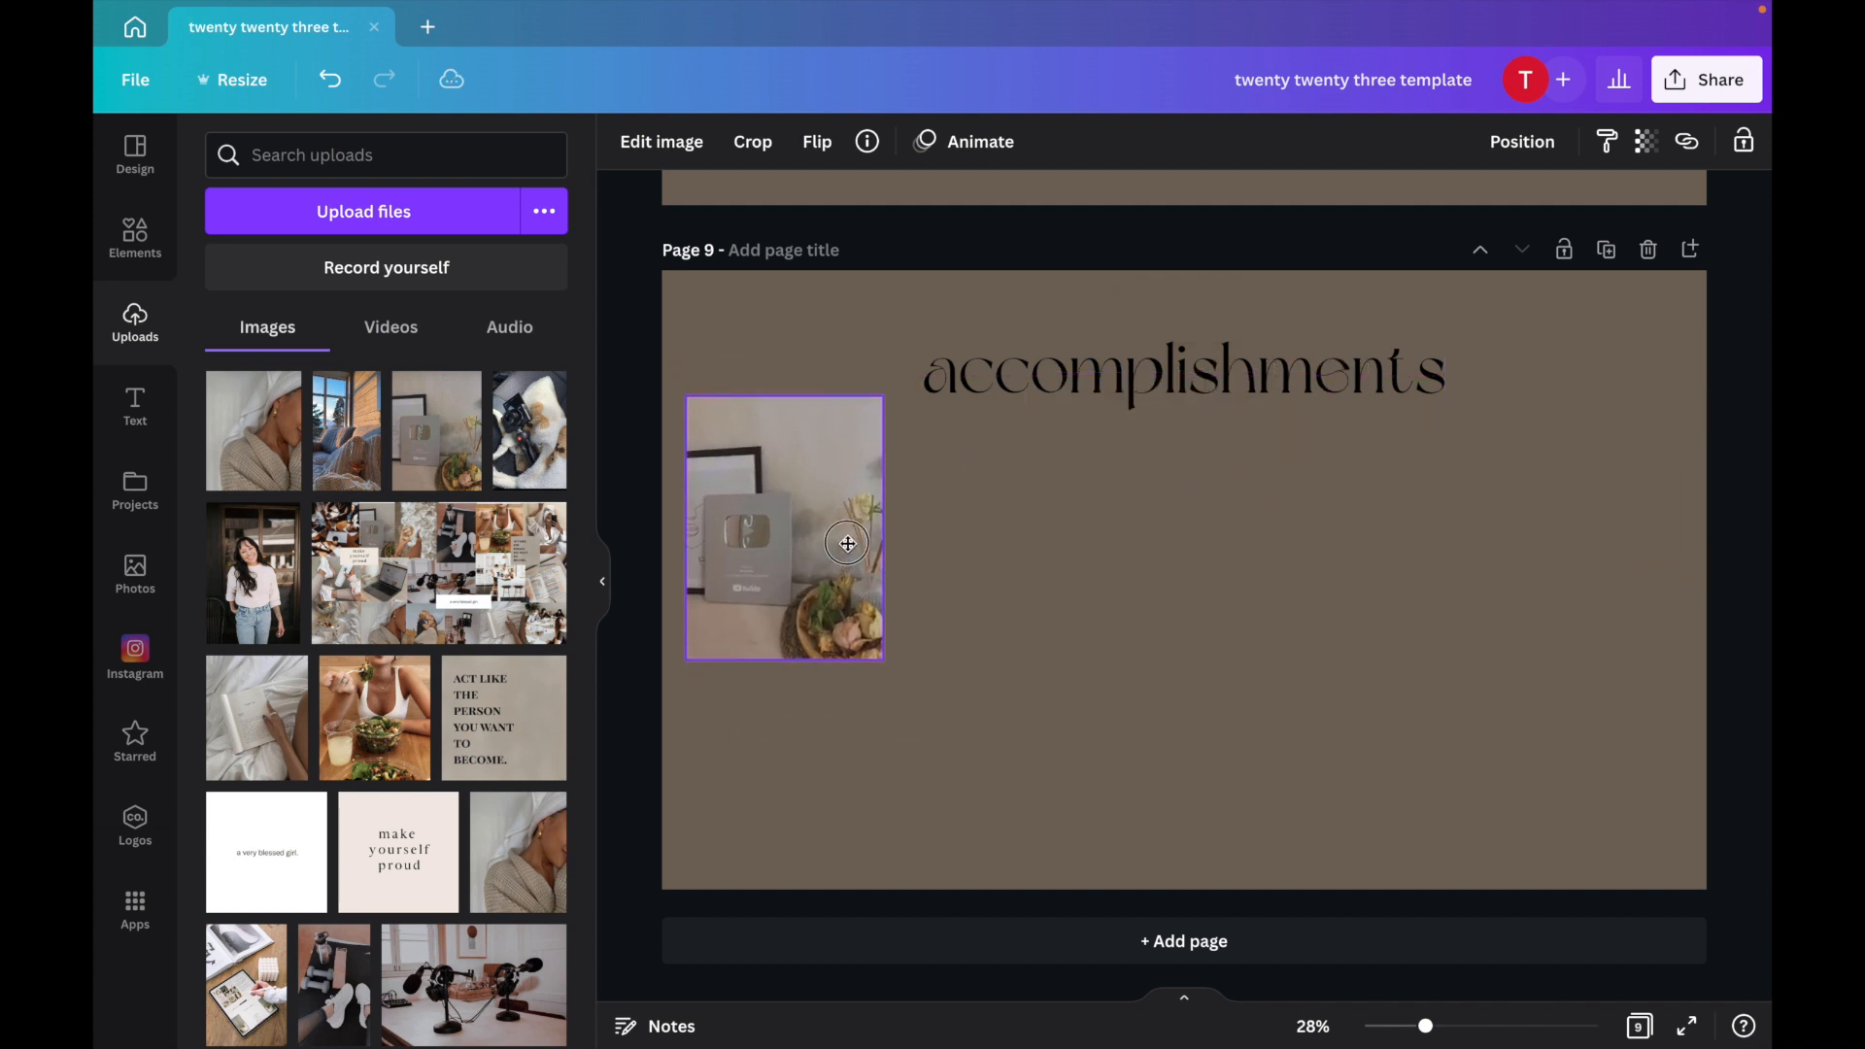
Add a flat white rectangle over the plaque photo's corner with the caption 'reach 10k subscribers'.
click(148, 268)
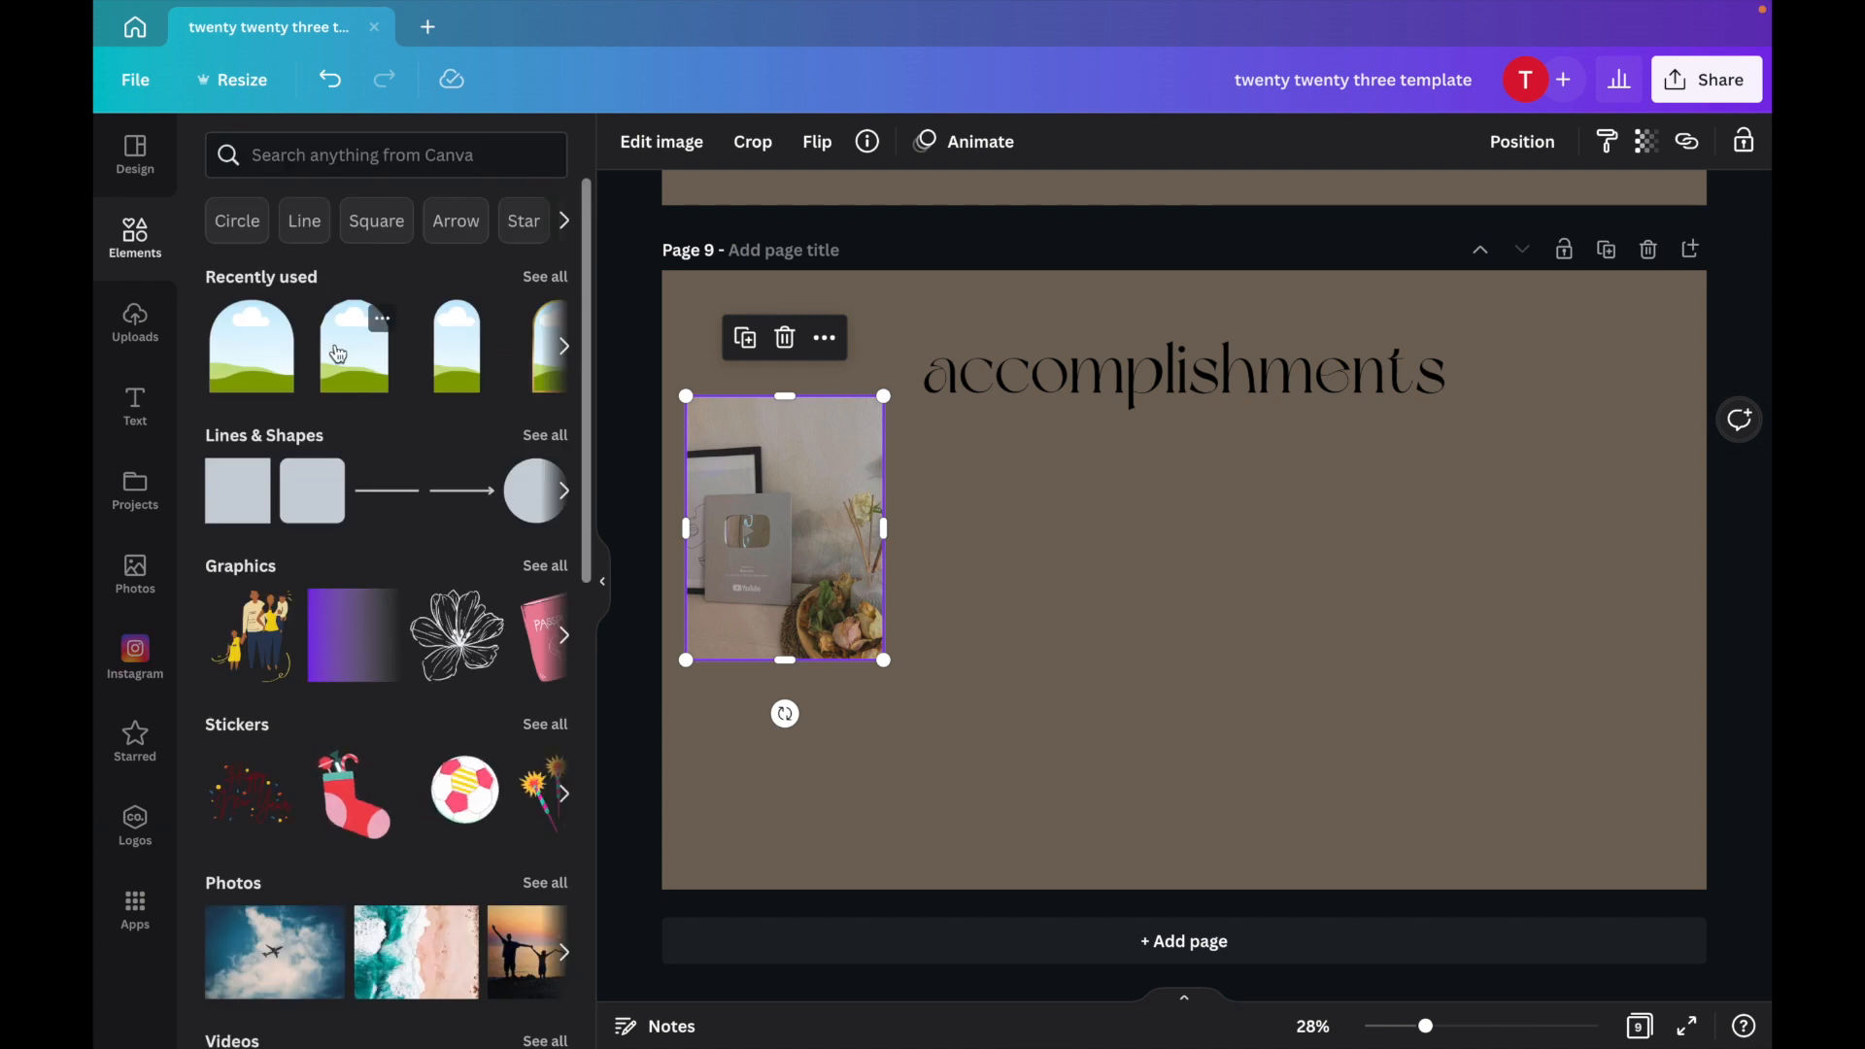
click(253, 507)
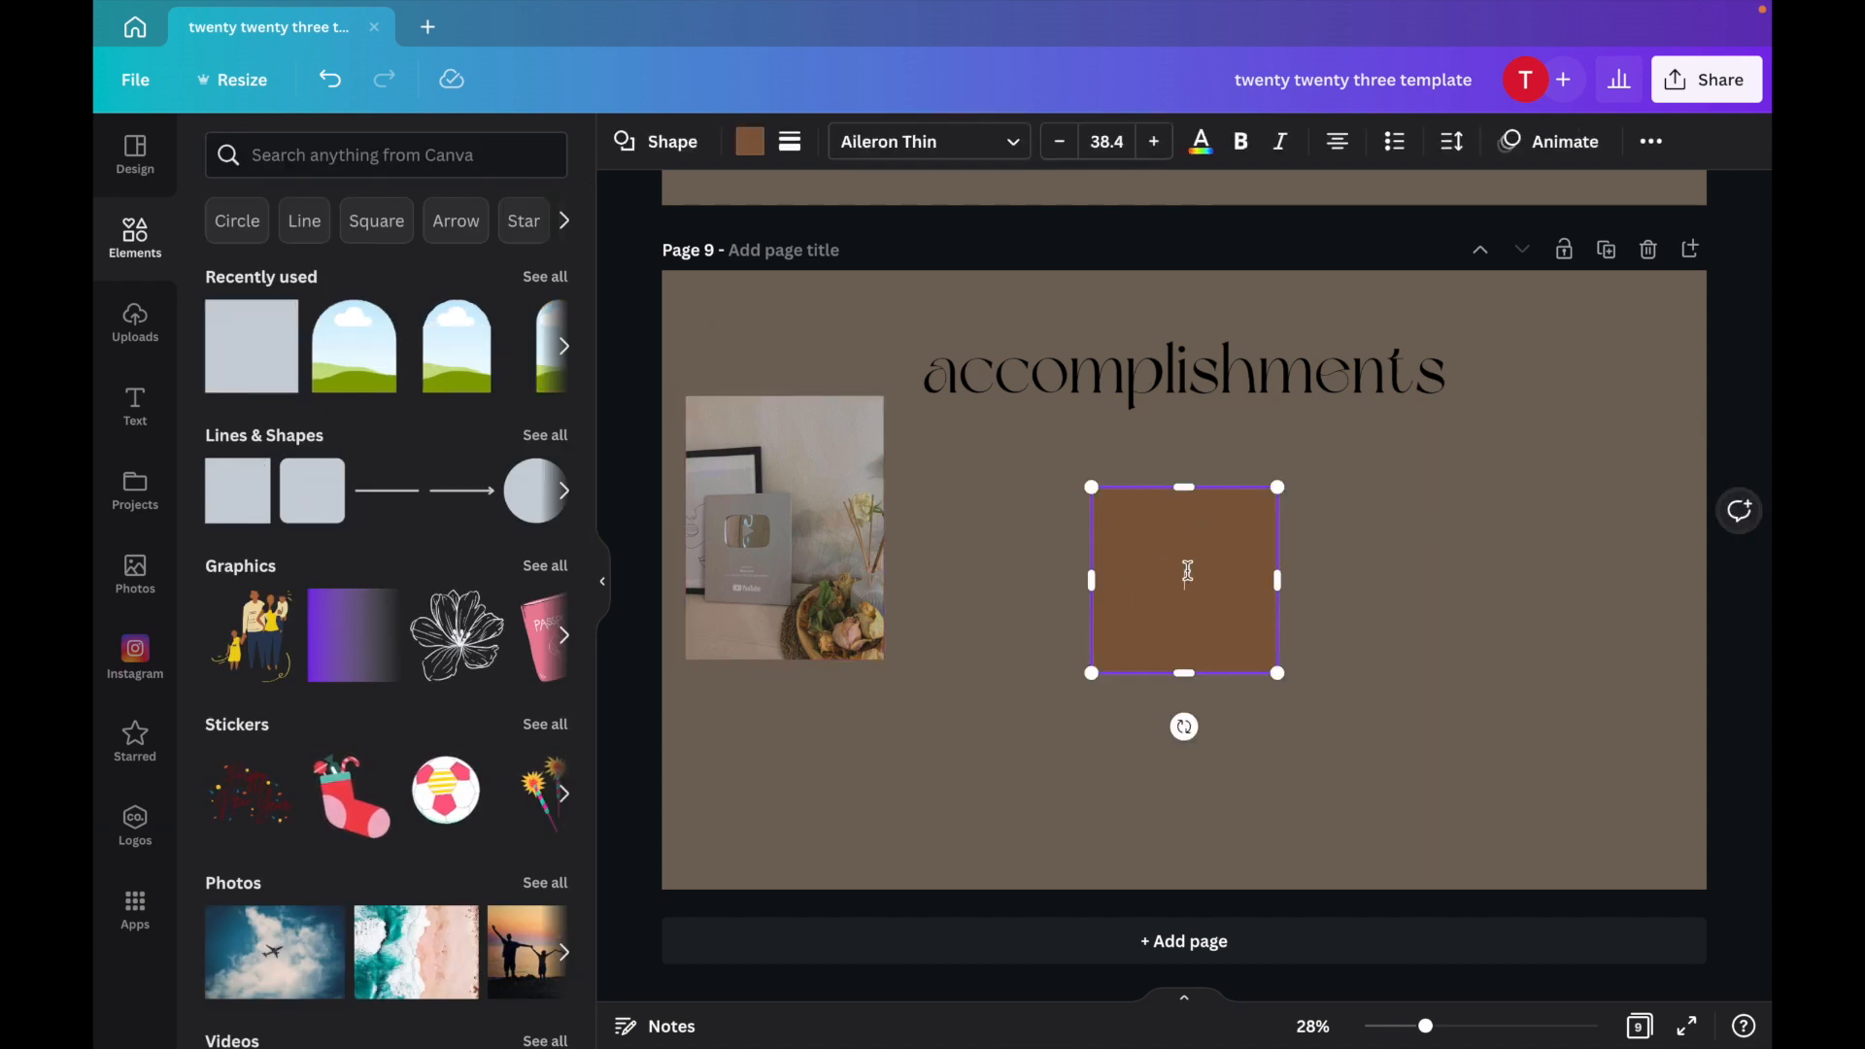
drag(1181, 485, 1182, 621)
drag(1205, 727, 925, 556)
click(751, 143)
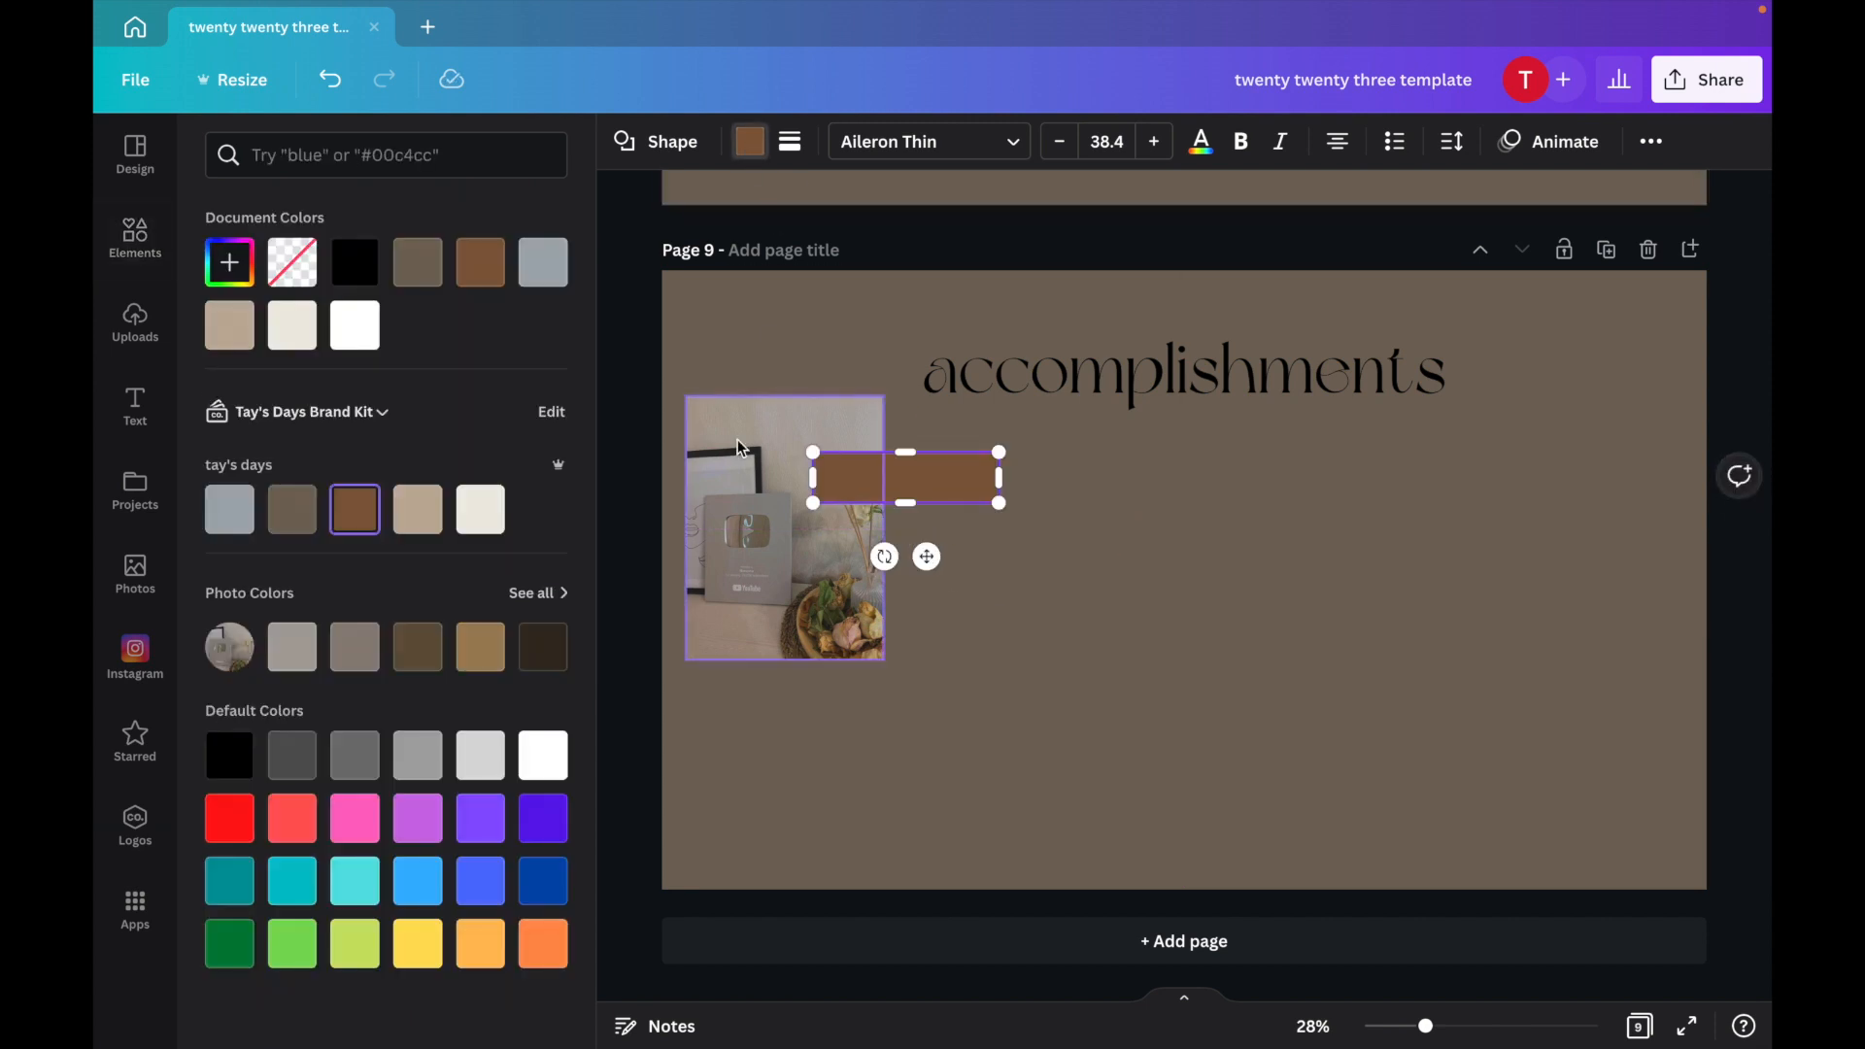
click(367, 337)
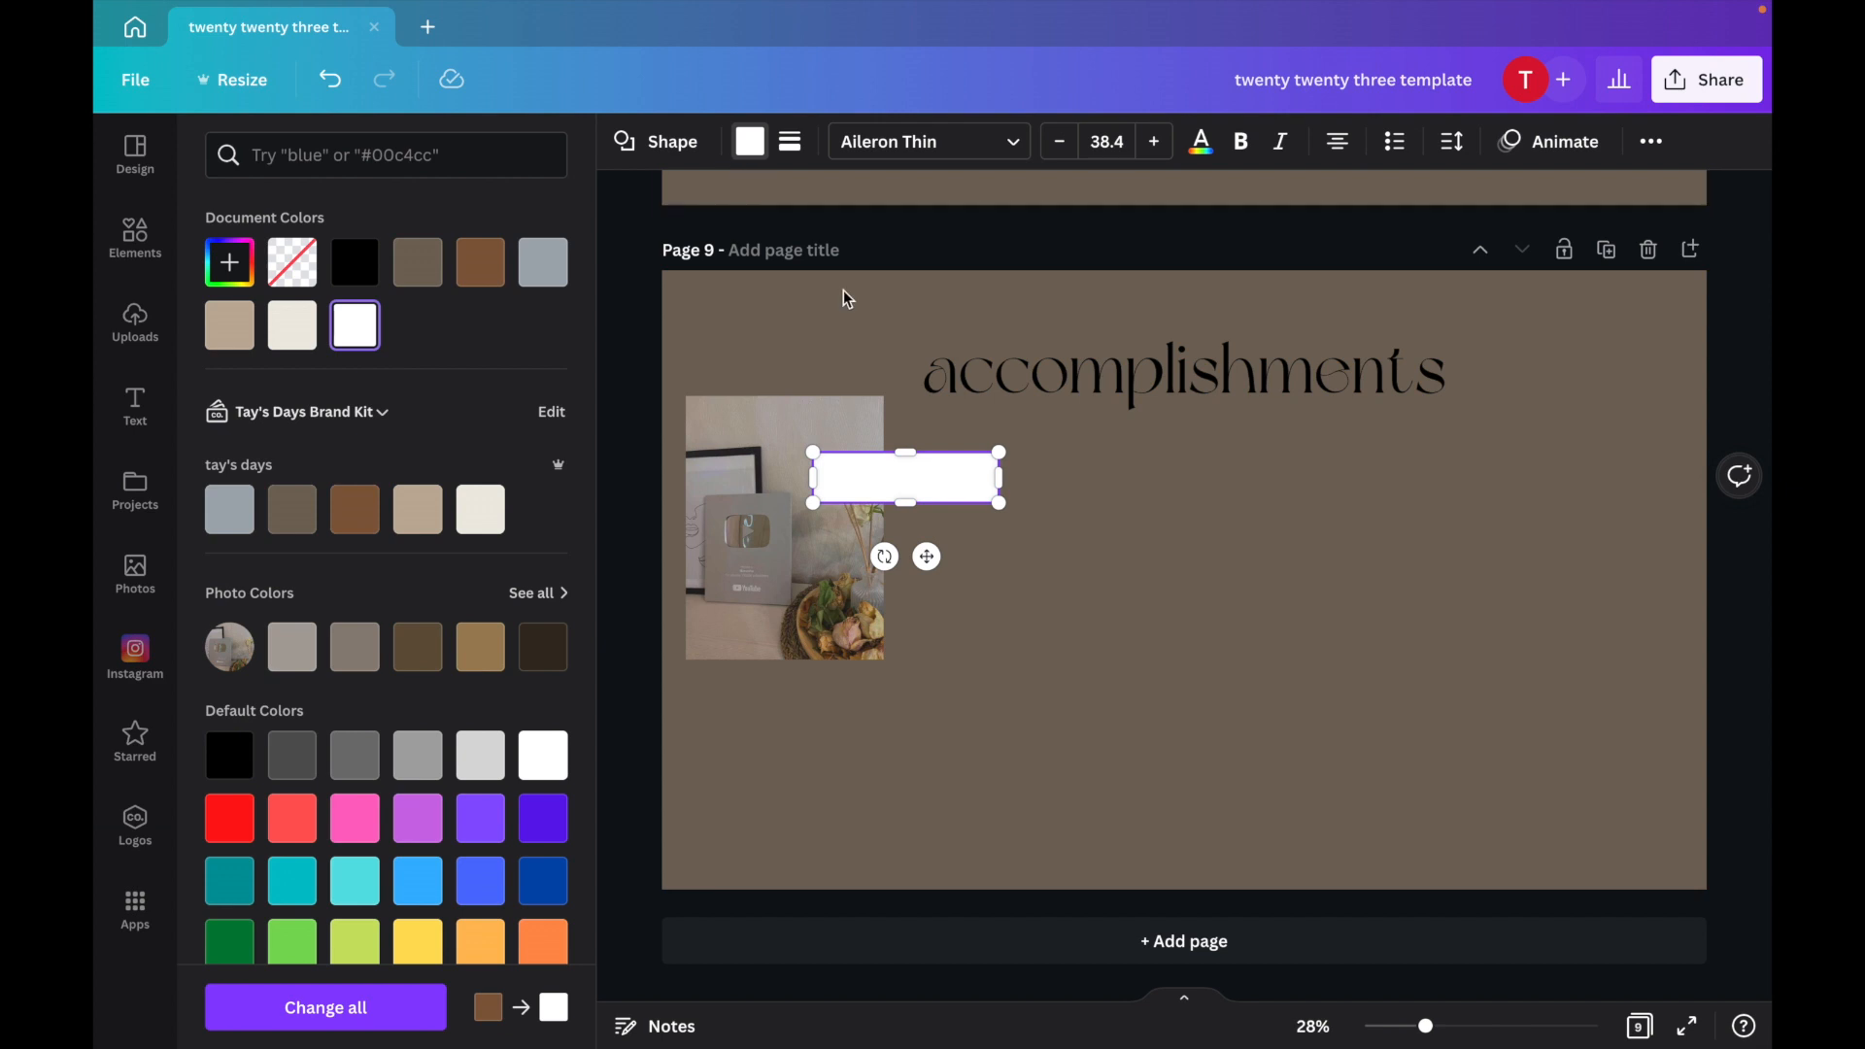
click(991, 491)
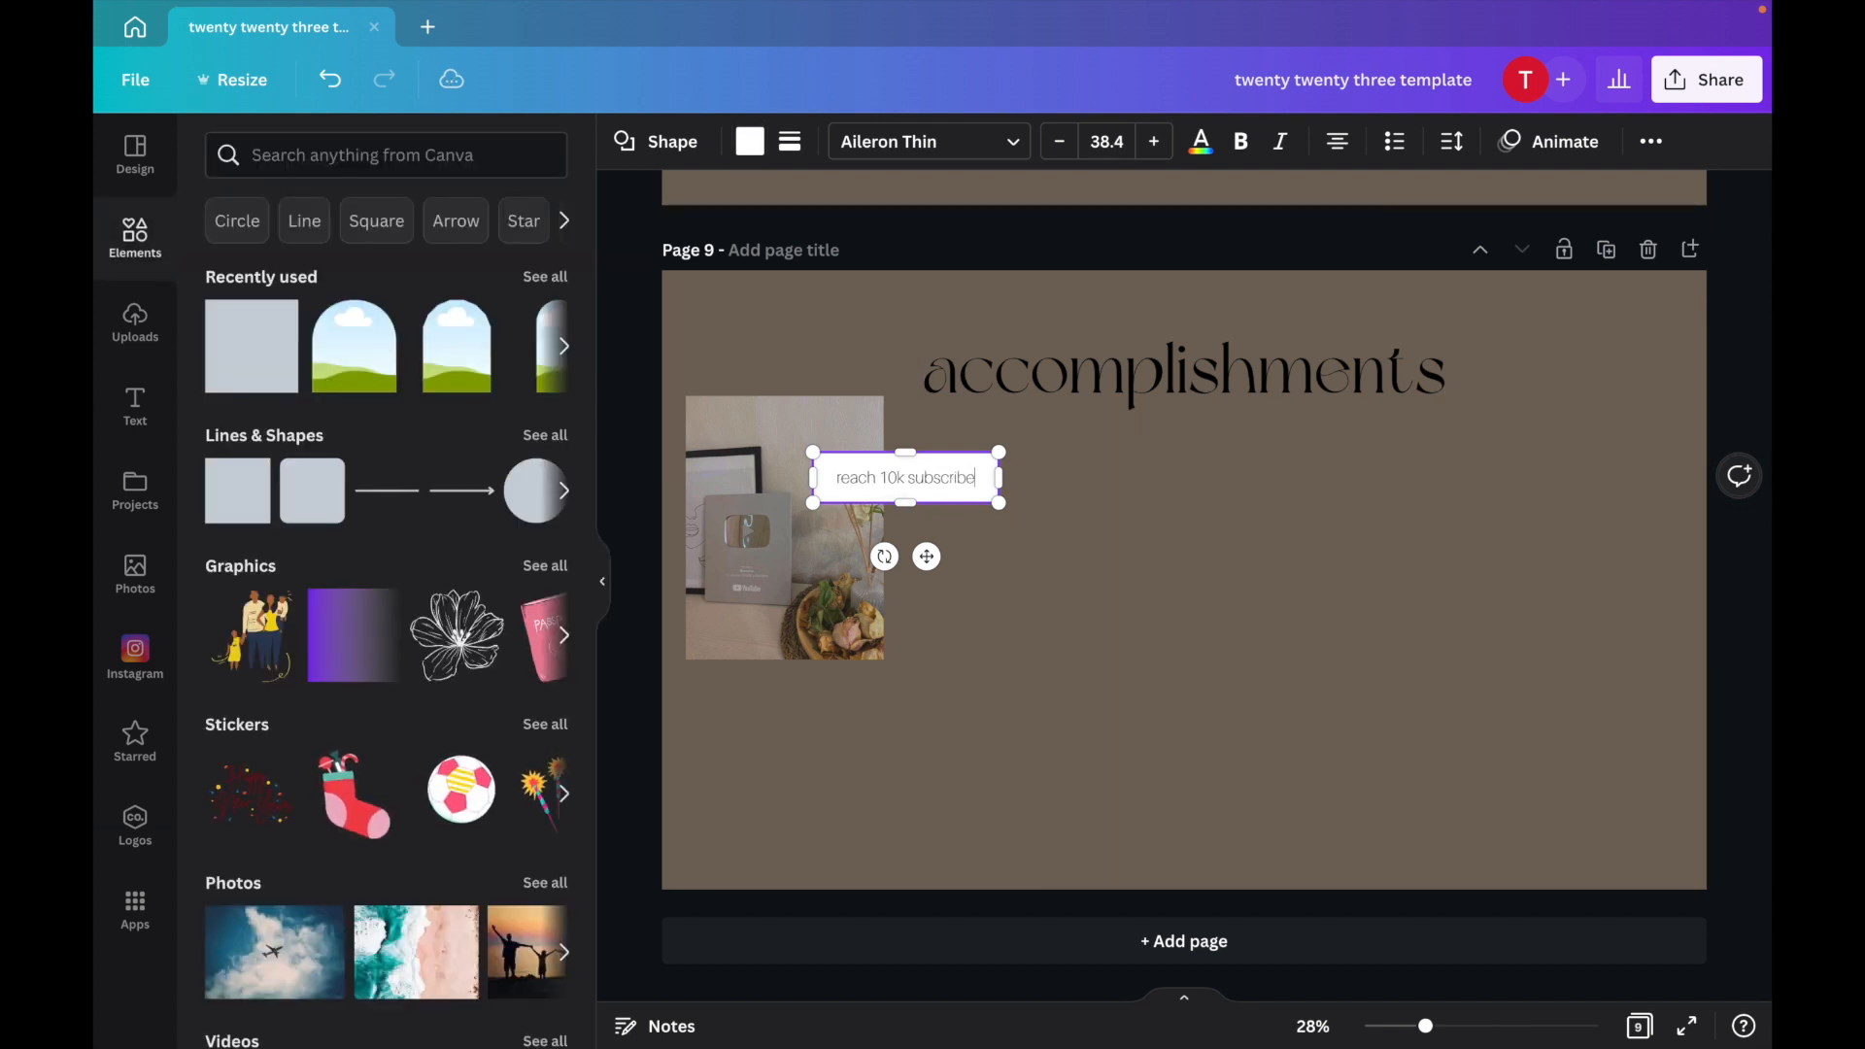
Add the cozy window photo below the first, shrink it, and place a copy of the caption reading 'took a vacation' beside it.
click(135, 320)
click(346, 399)
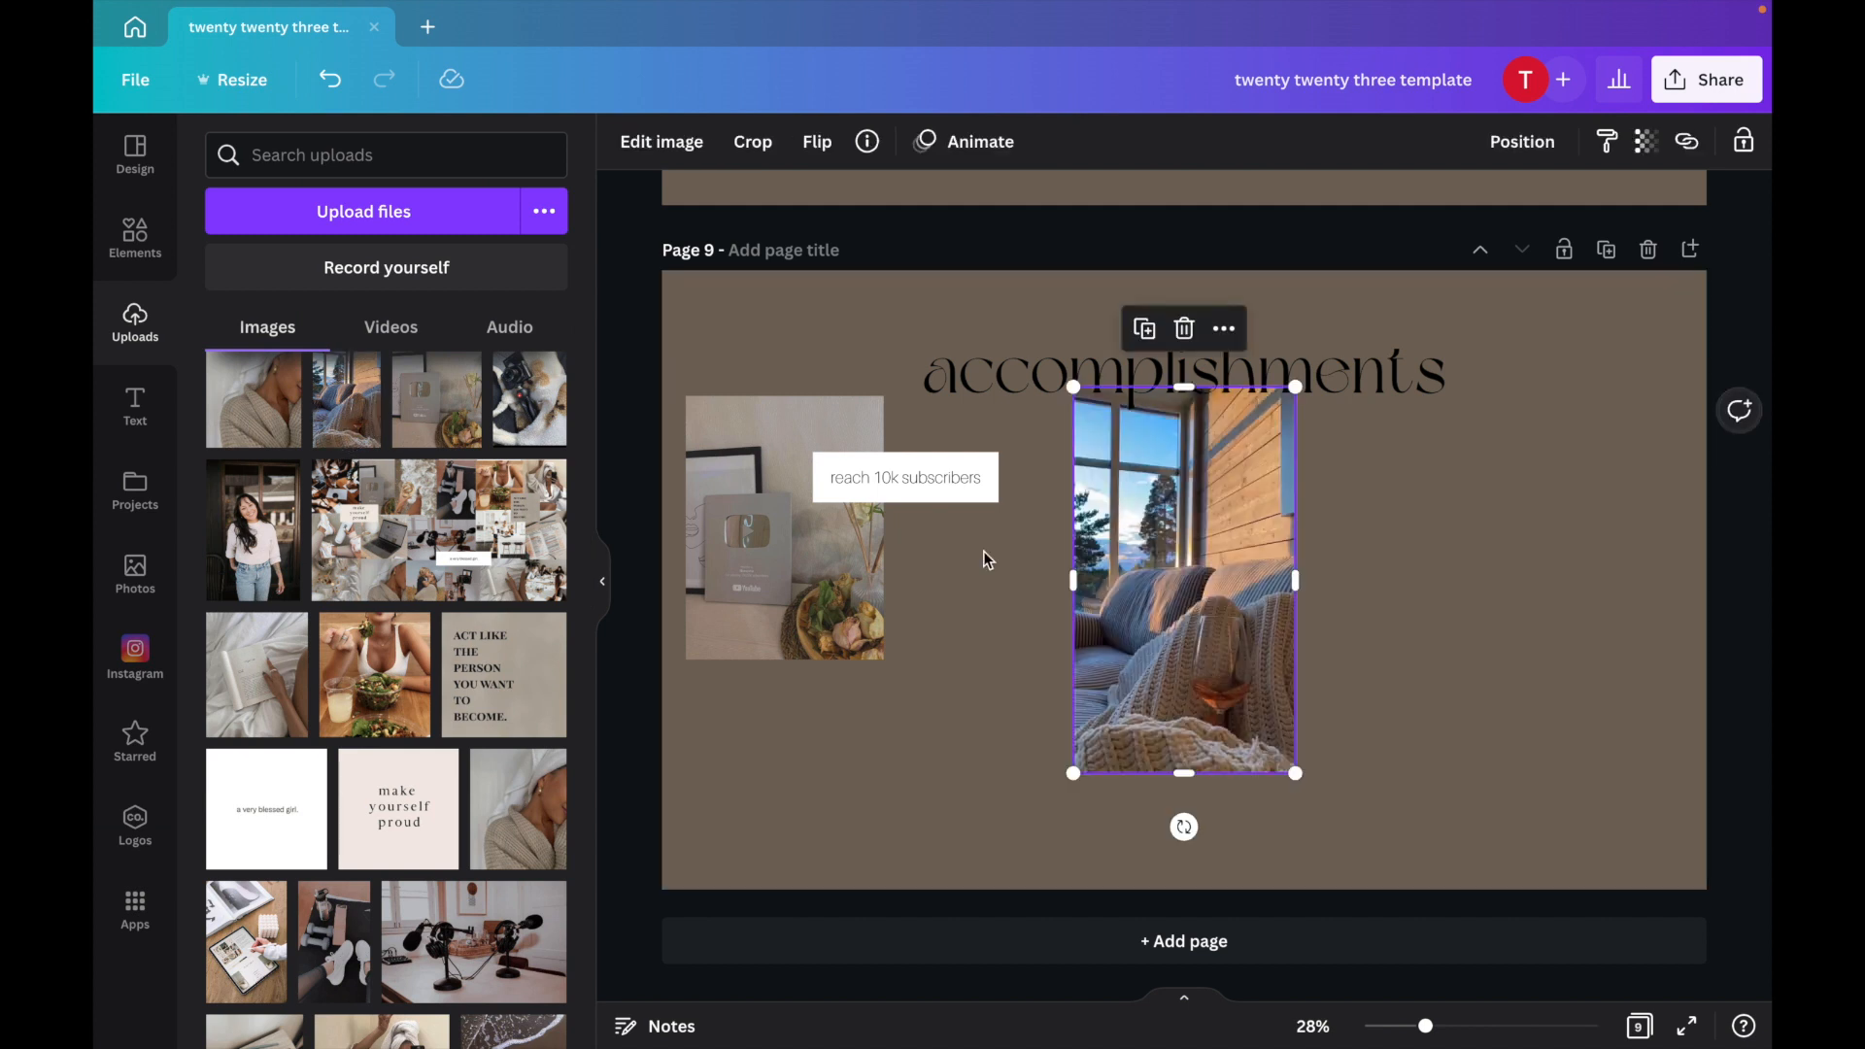
drag(1073, 391, 1114, 460)
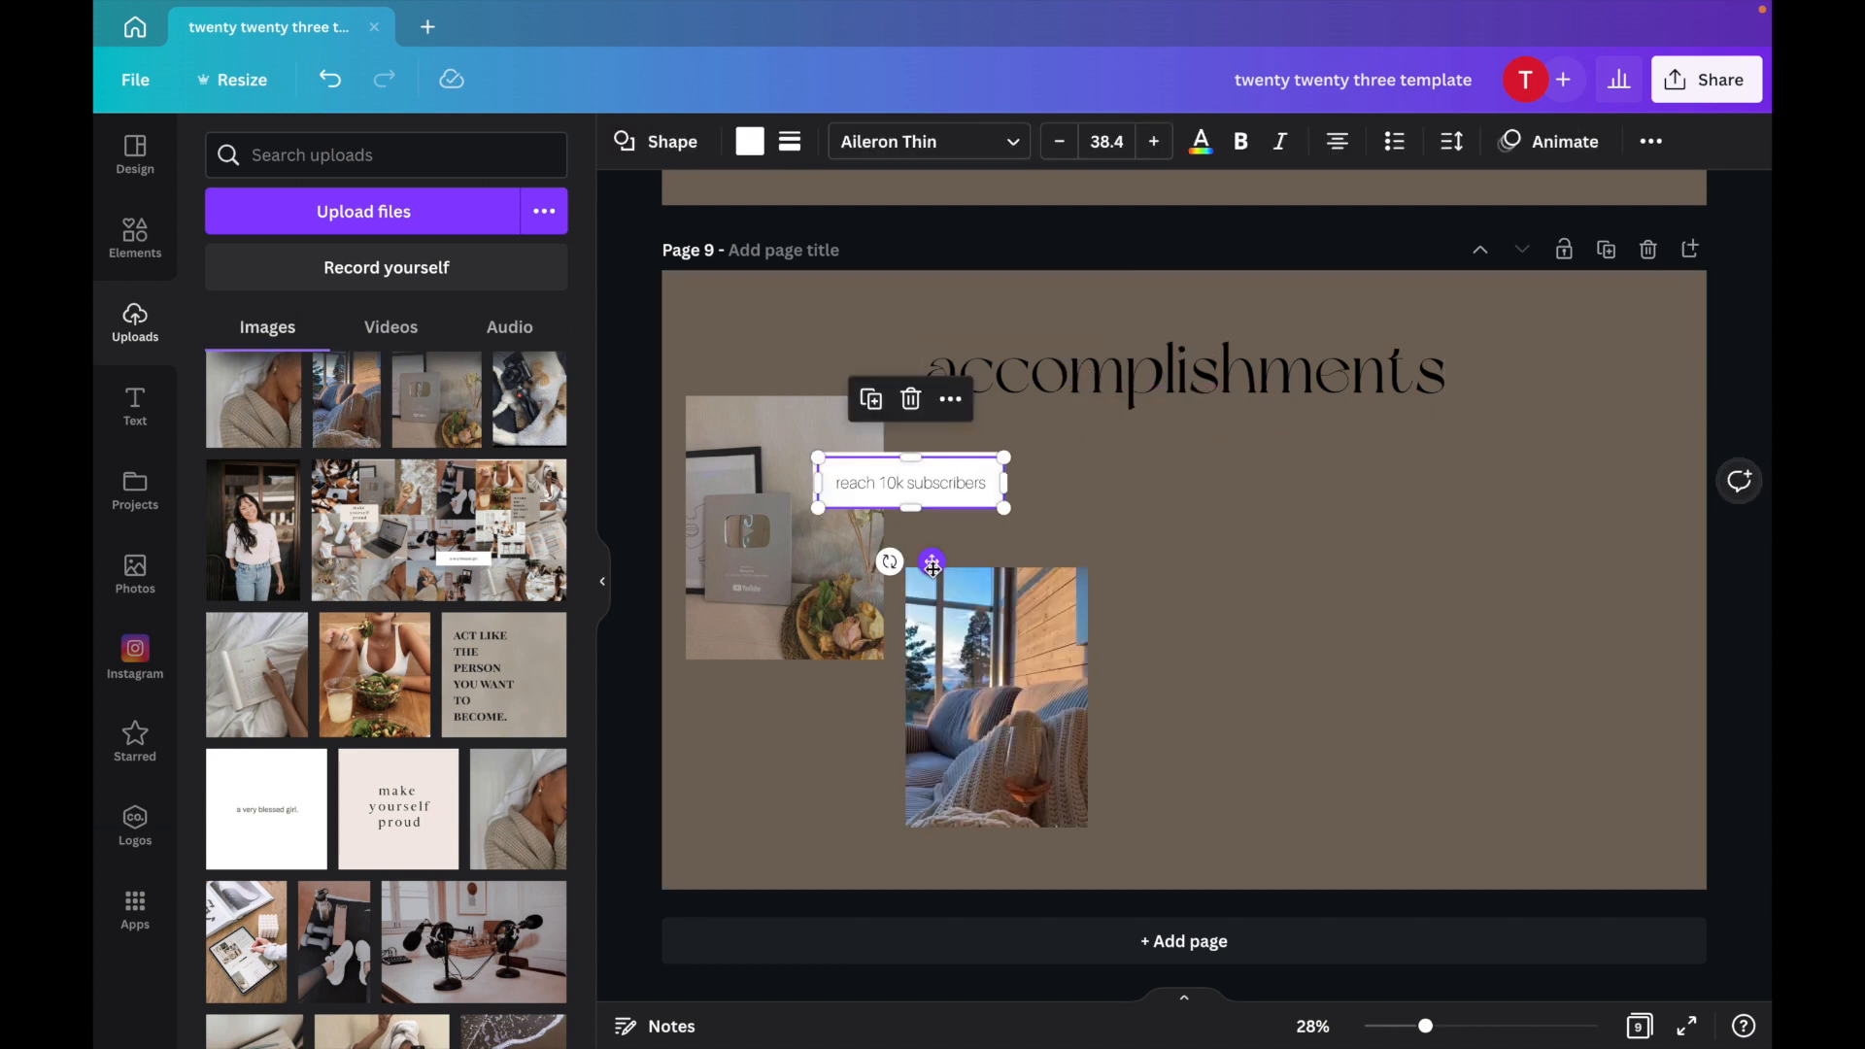
drag(927, 564, 883, 808)
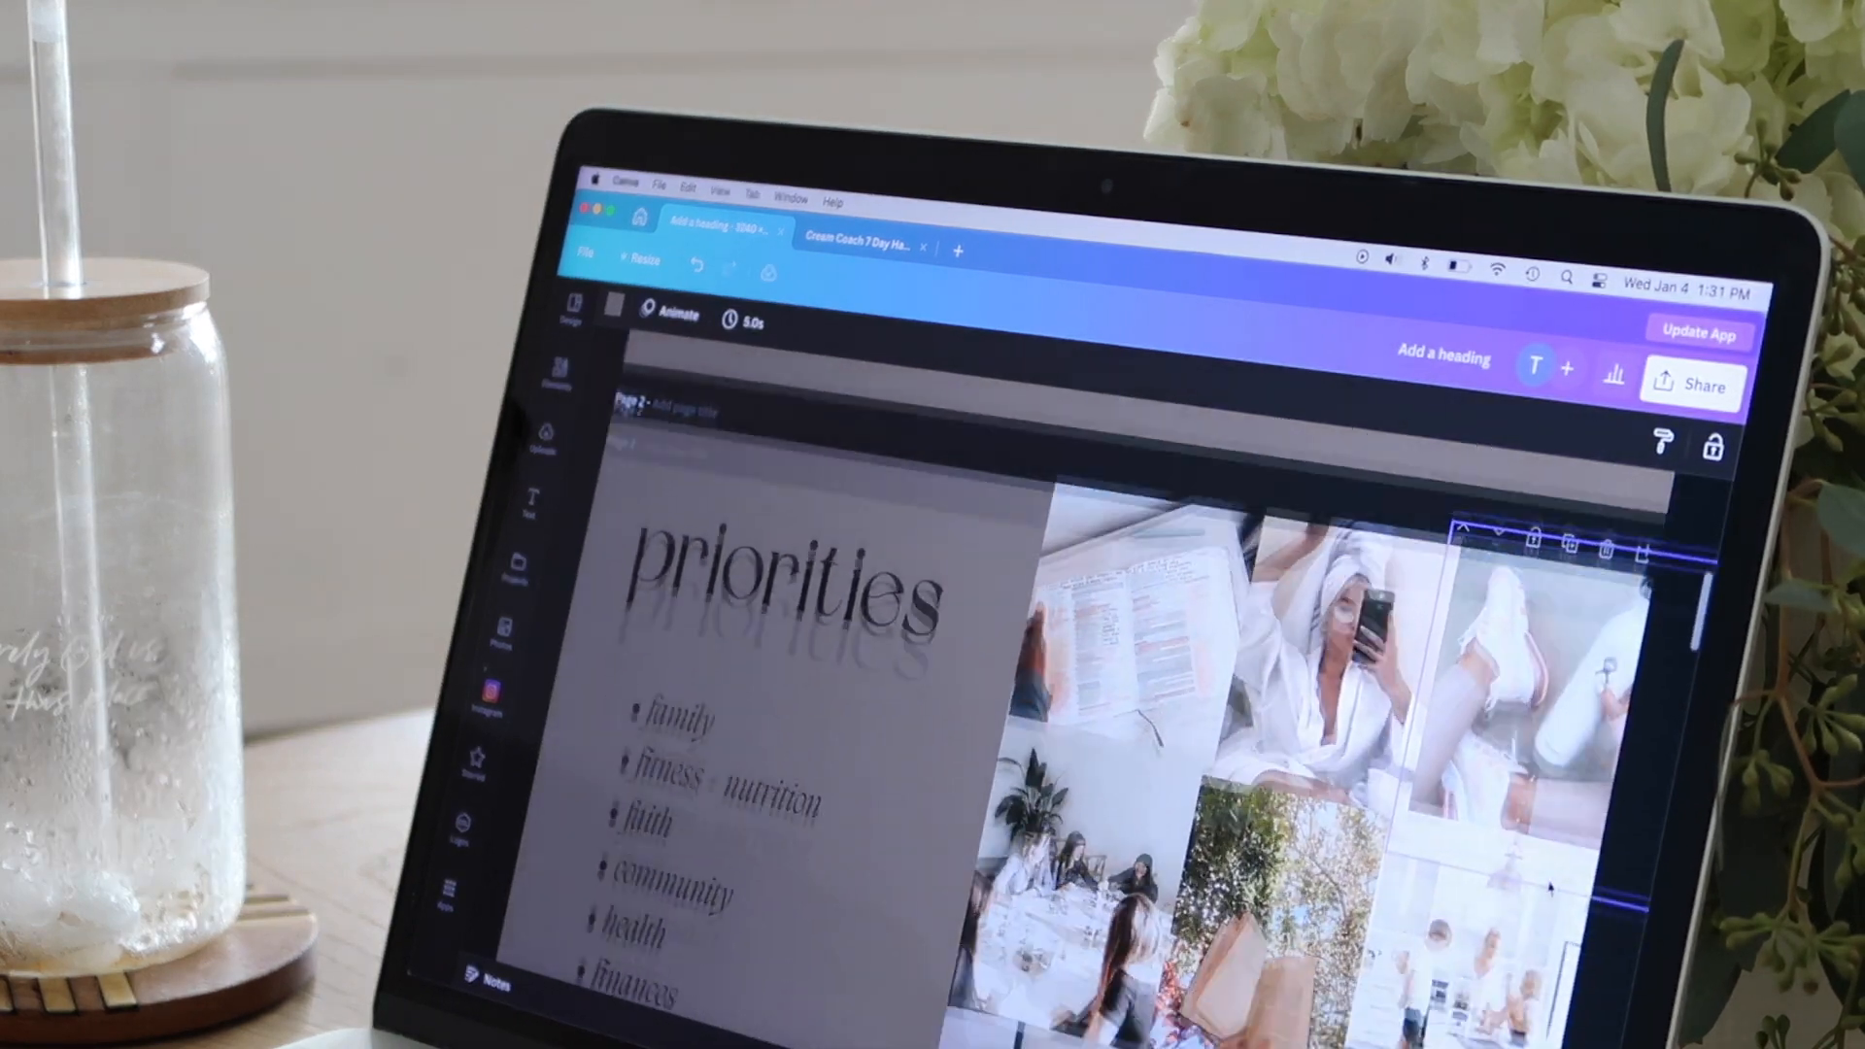
scroll(1549, 887, down, 10)
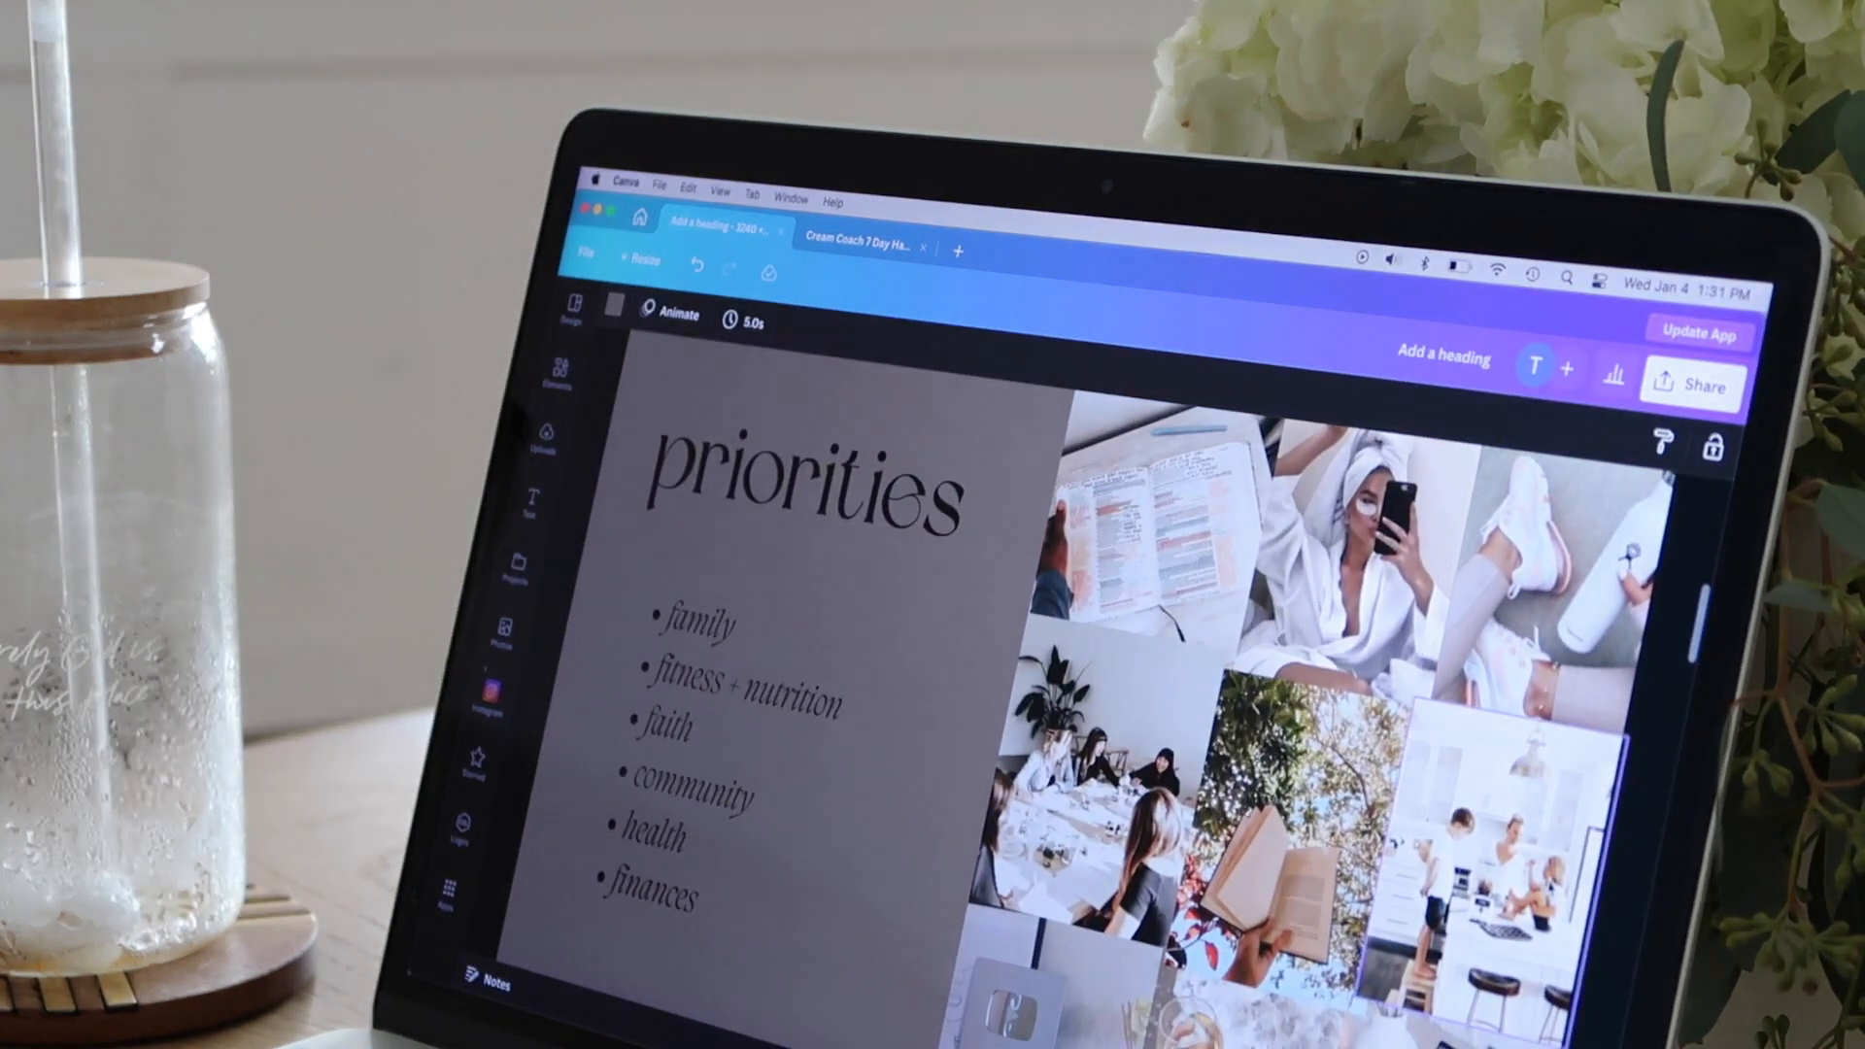
scroll(1549, 887, down, 10)
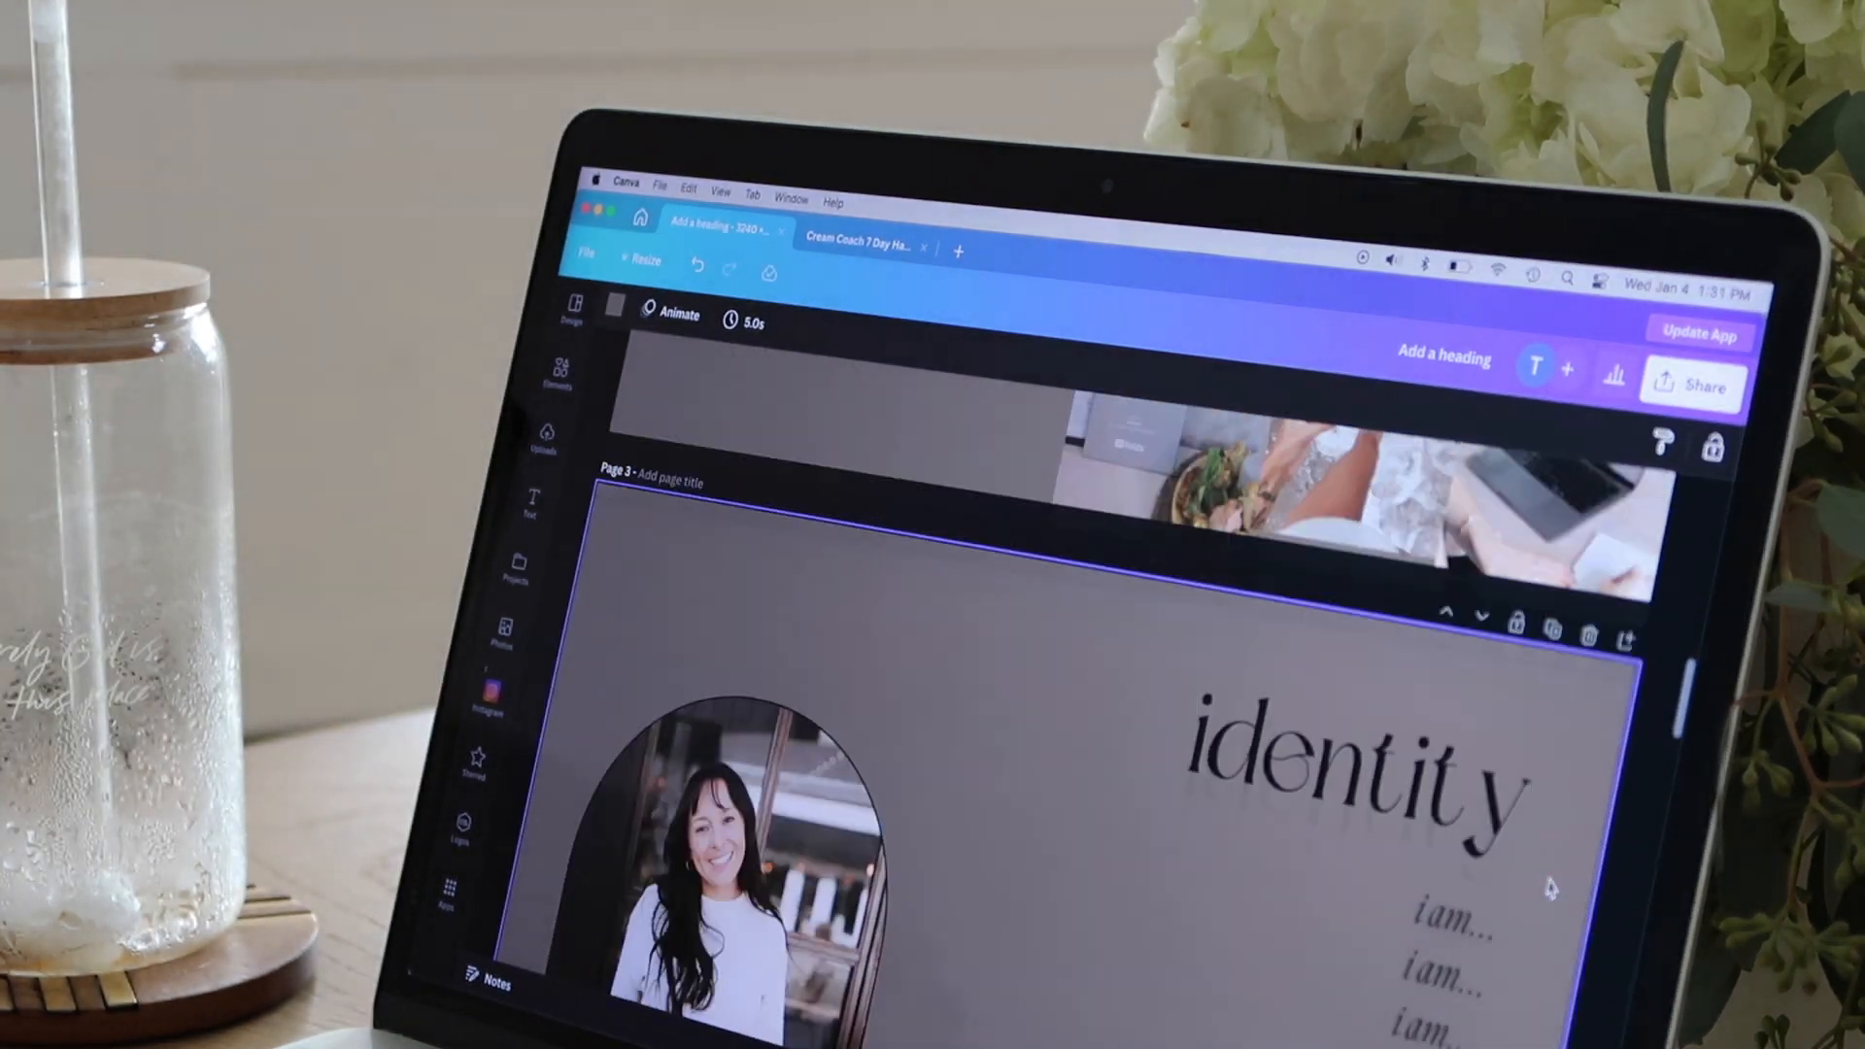
scroll(1549, 887, down, 10)
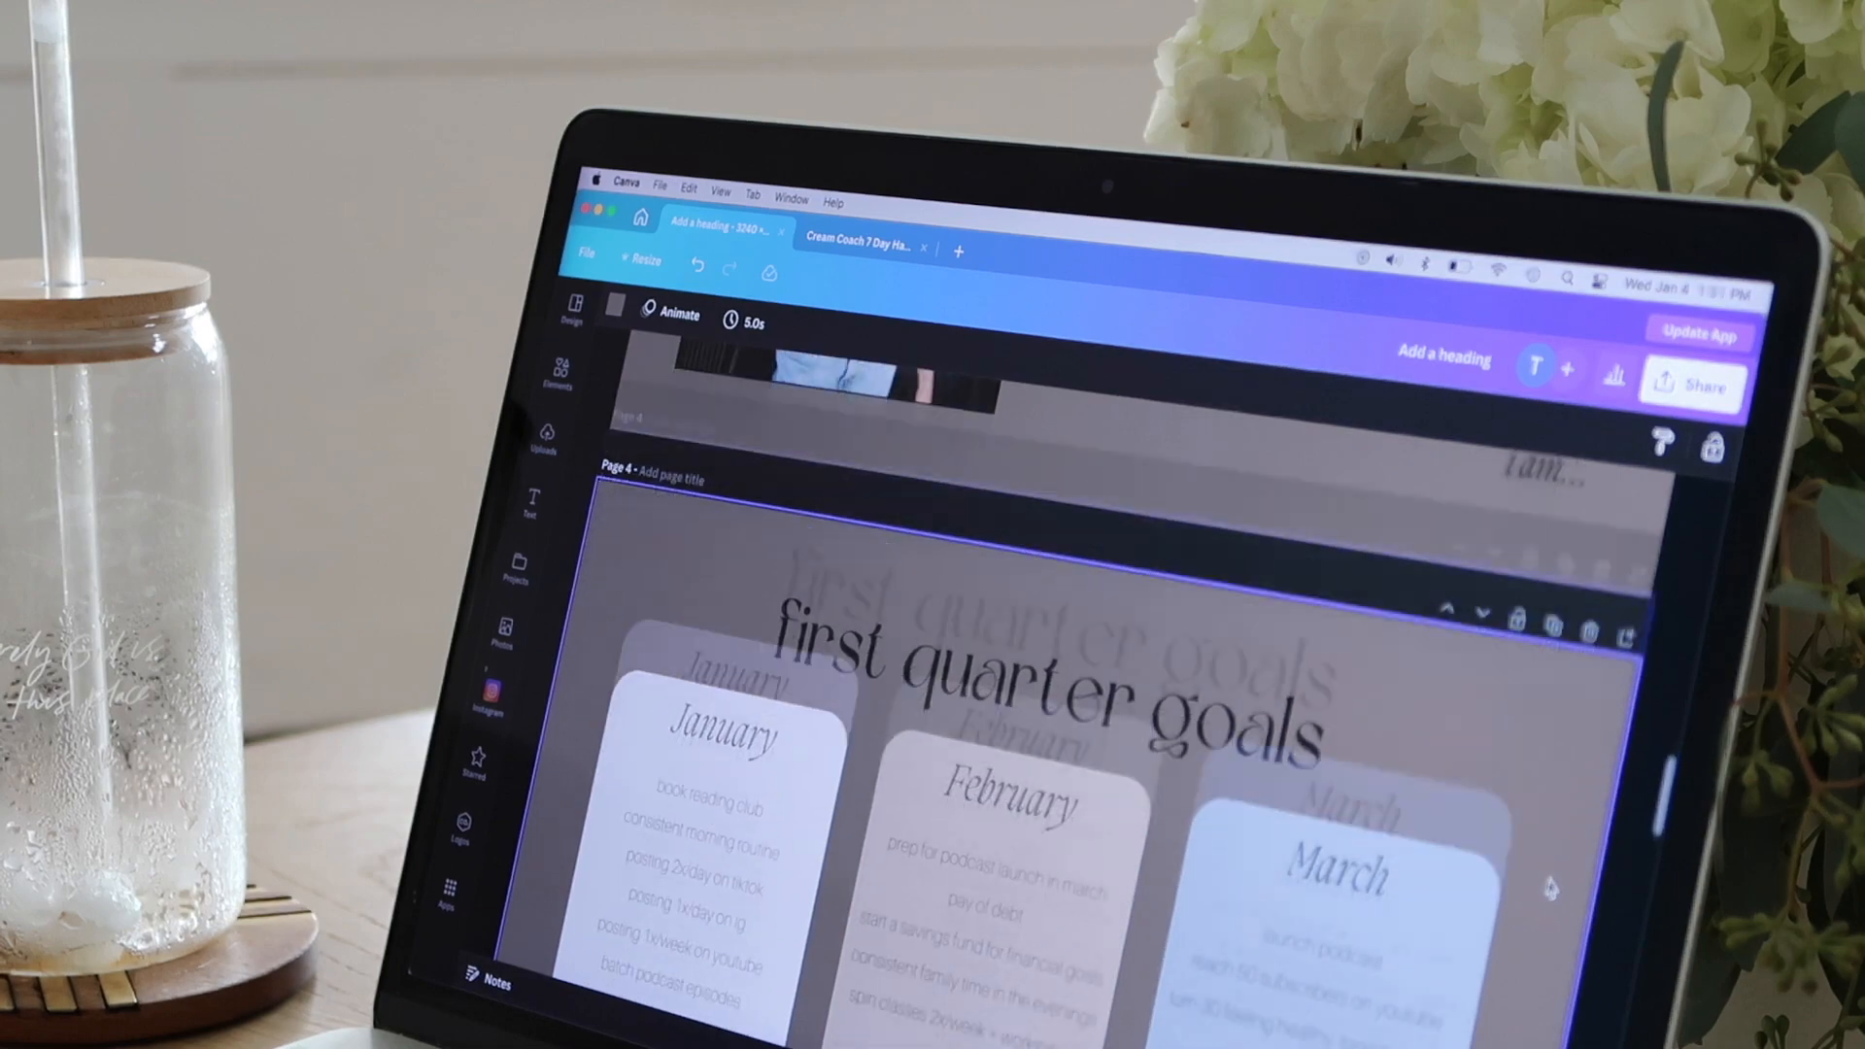
scroll(1549, 887, down, 8)
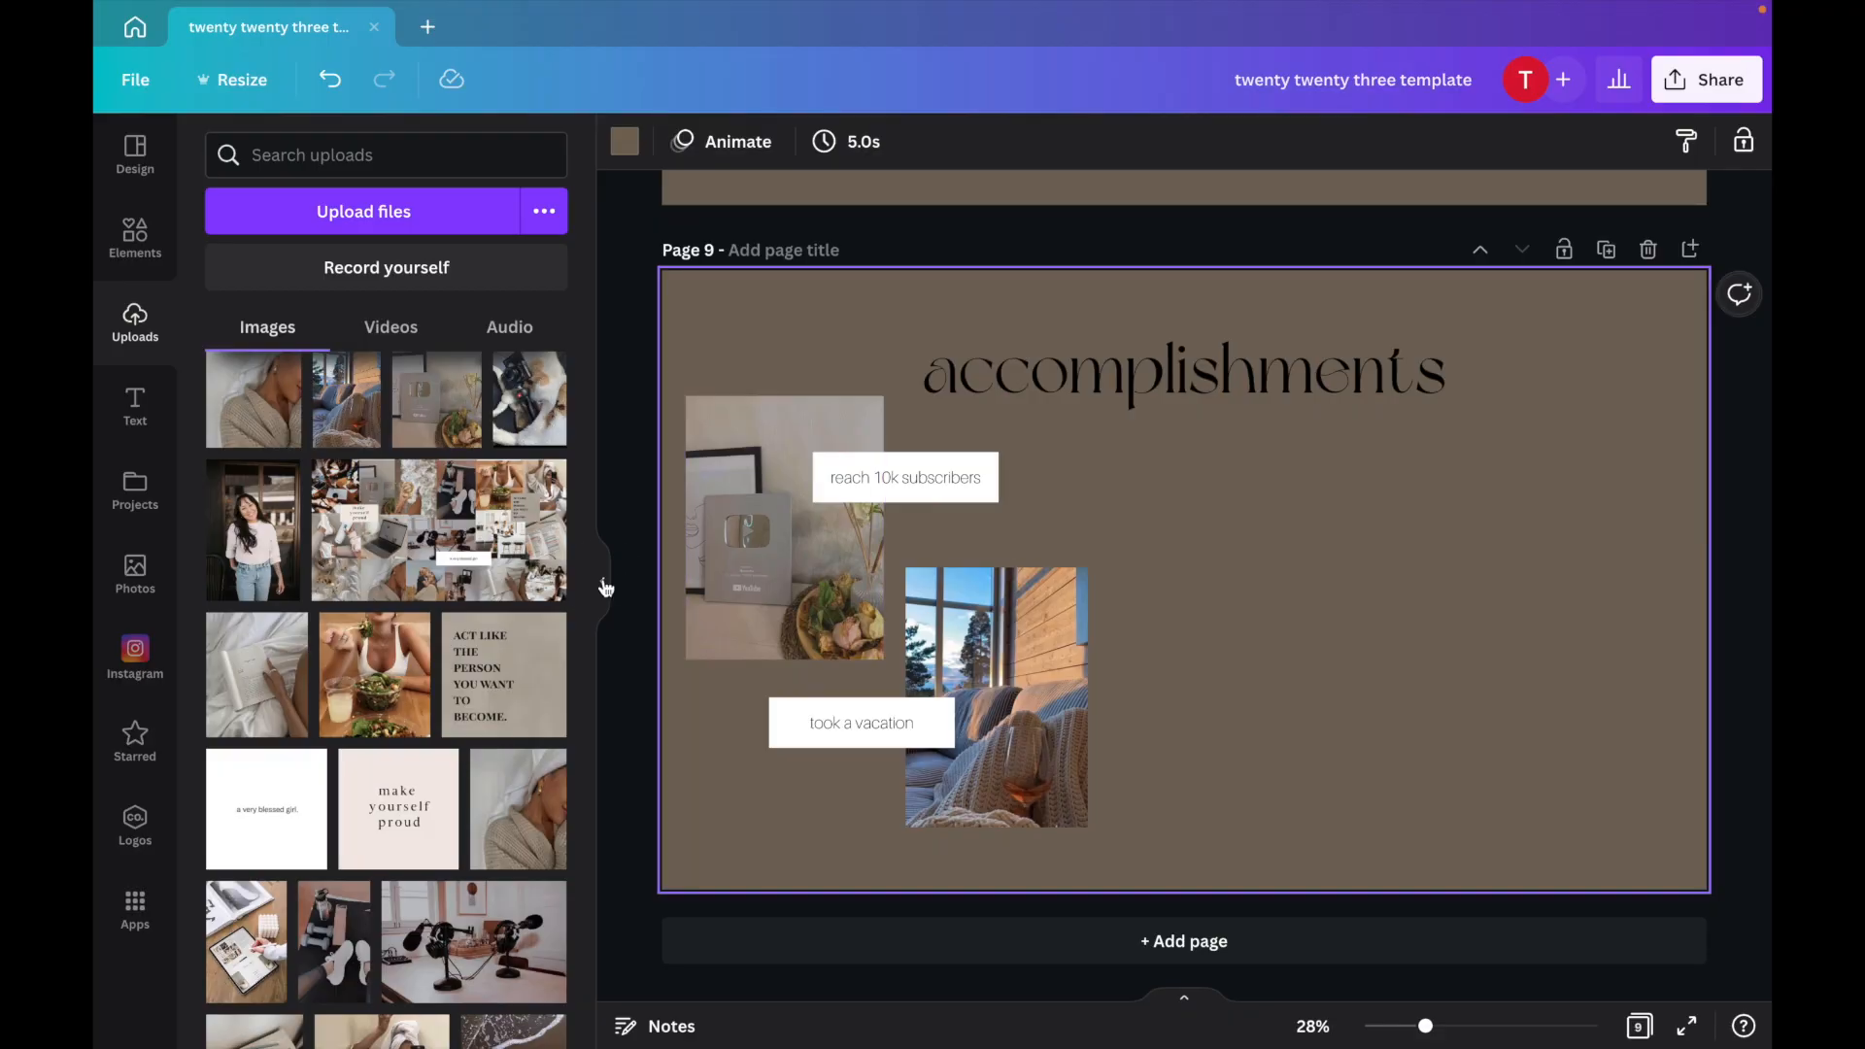
click(605, 588)
scroll(1001, 645, up, 3)
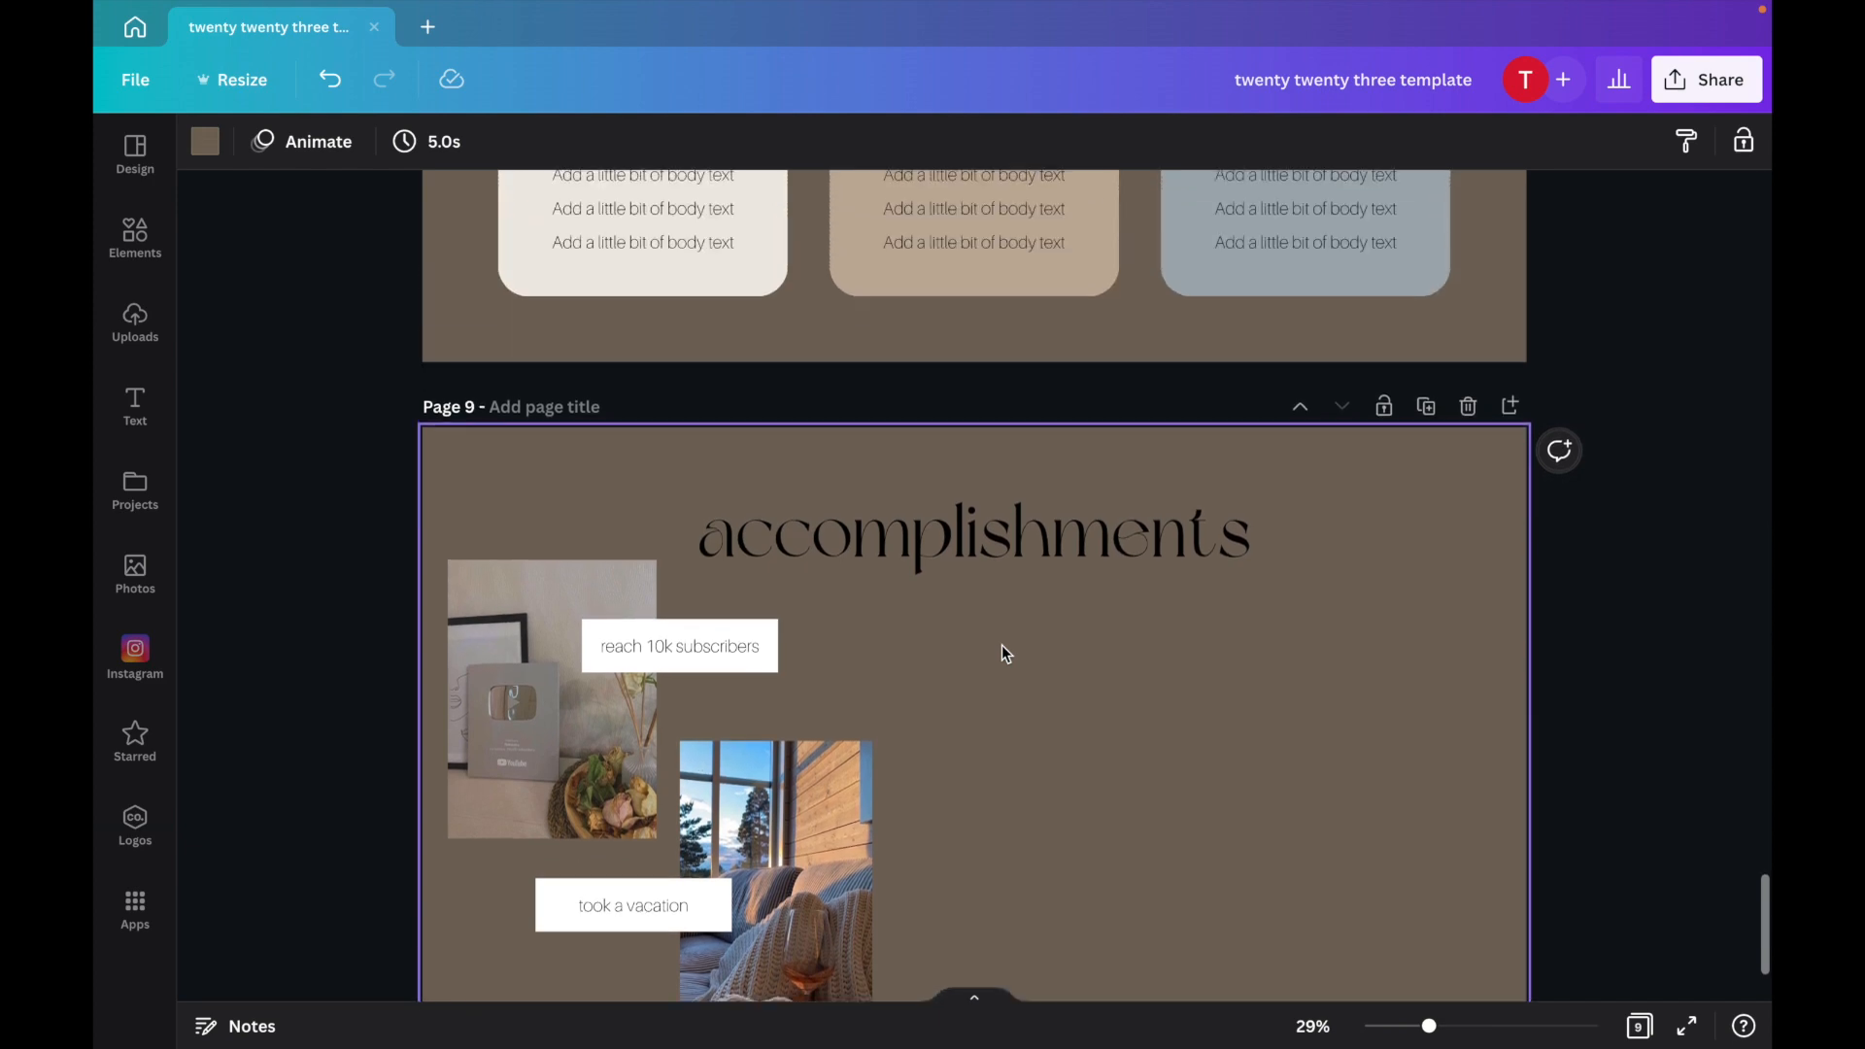